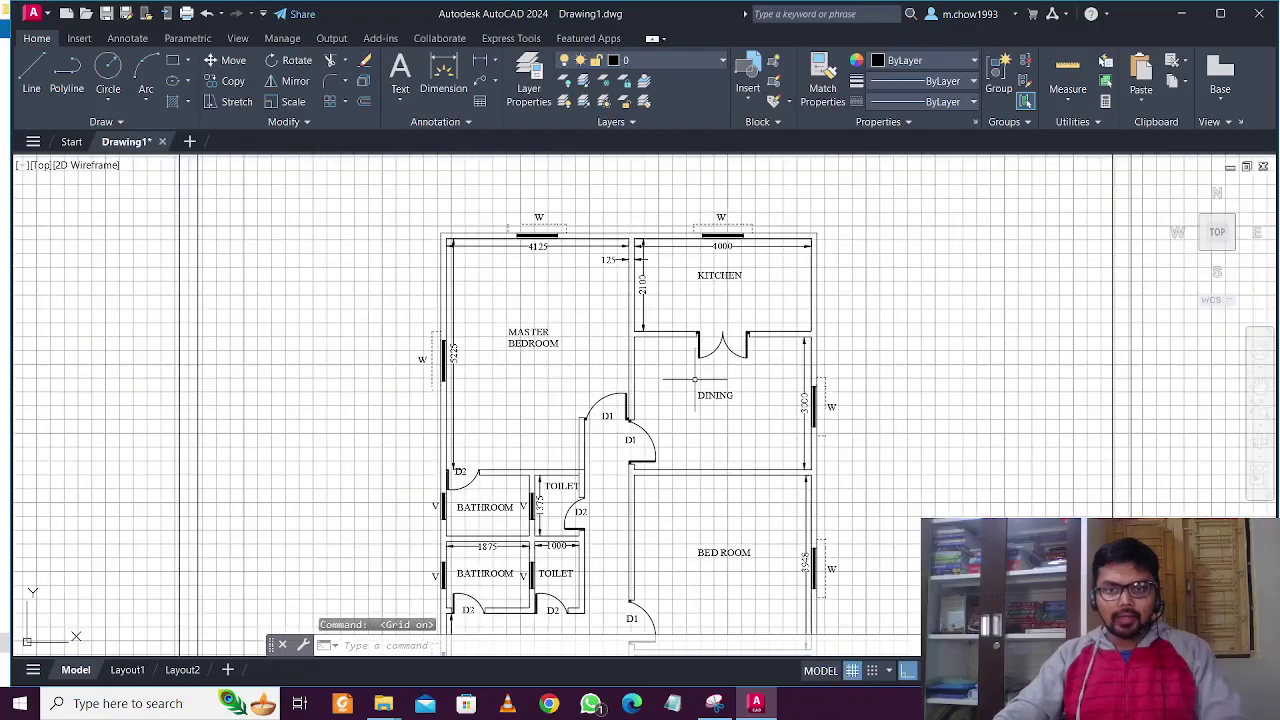
# Examine the ground floor plan, covering its rooms, staircase and entrance, title, and the door and window schedule beneath it.
pyautogui.scroll(-4, 695, 380)
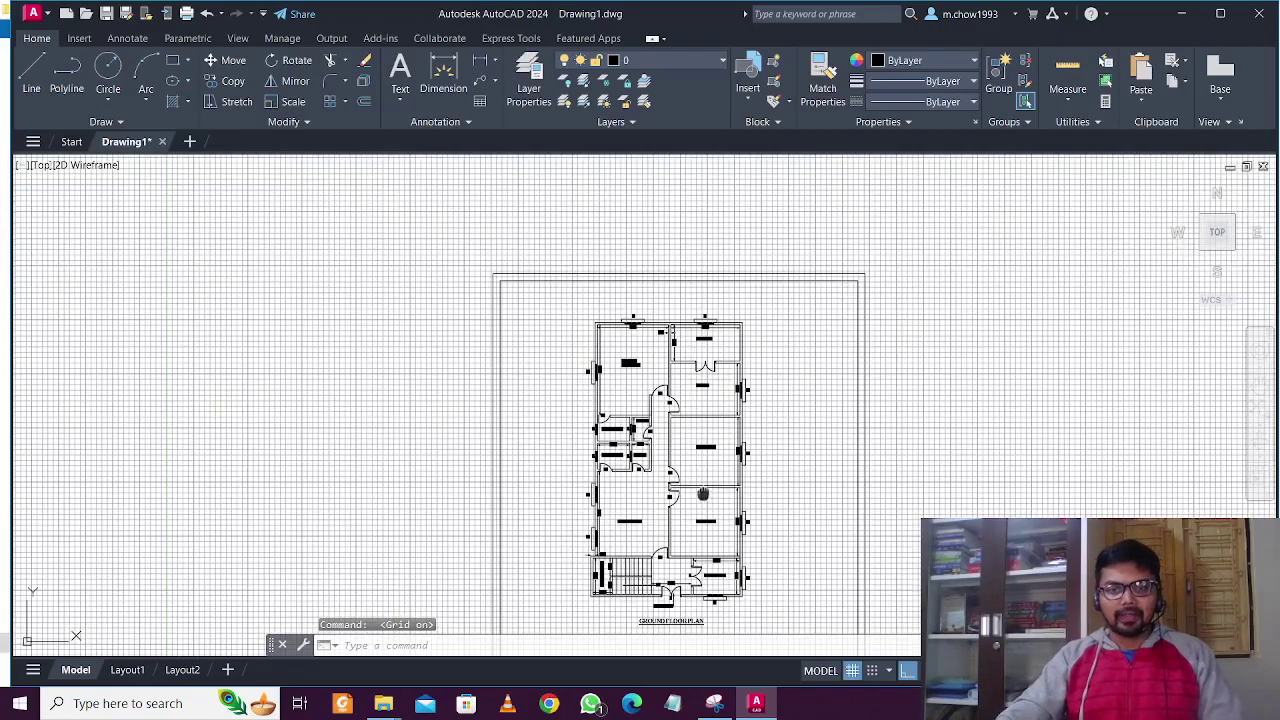
pyautogui.moveTo(703, 494); pyautogui.dragTo(697, 441, button='middle')
pyautogui.scroll(1, 682, 507)
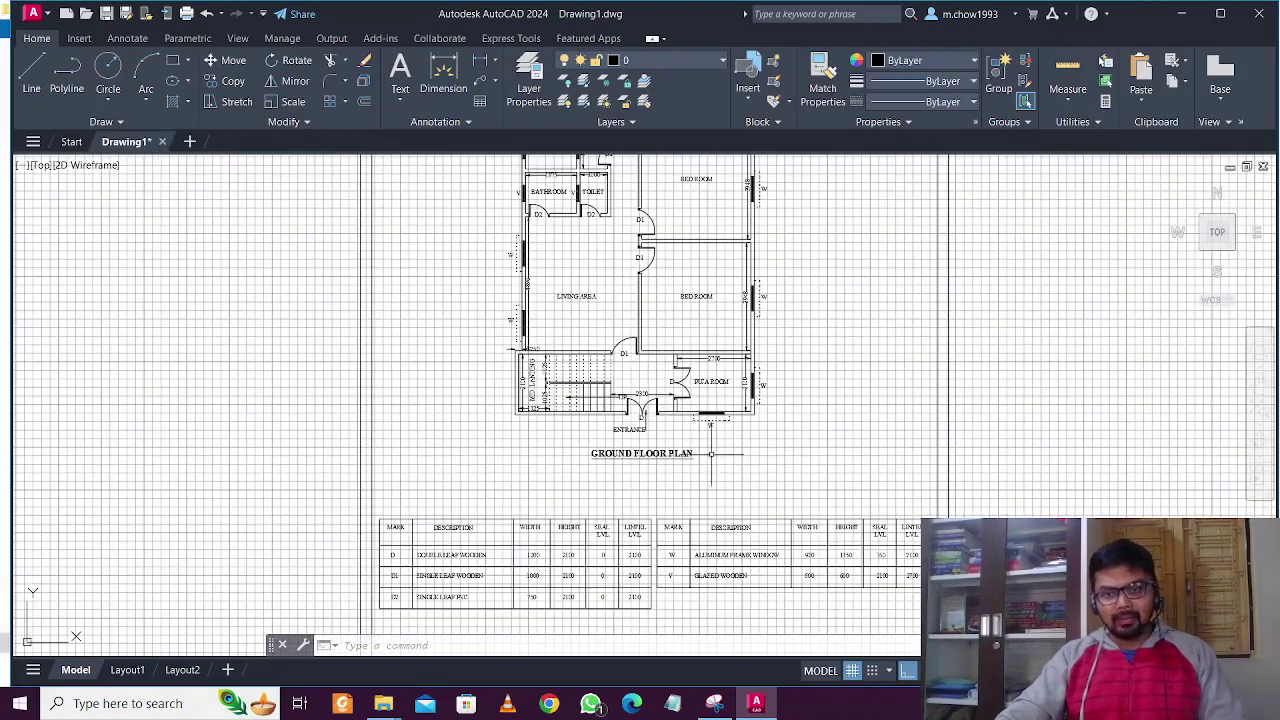
pyautogui.moveTo(711, 453); pyautogui.dragTo(713, 393, button='middle')
pyautogui.scroll(4, 716, 444)
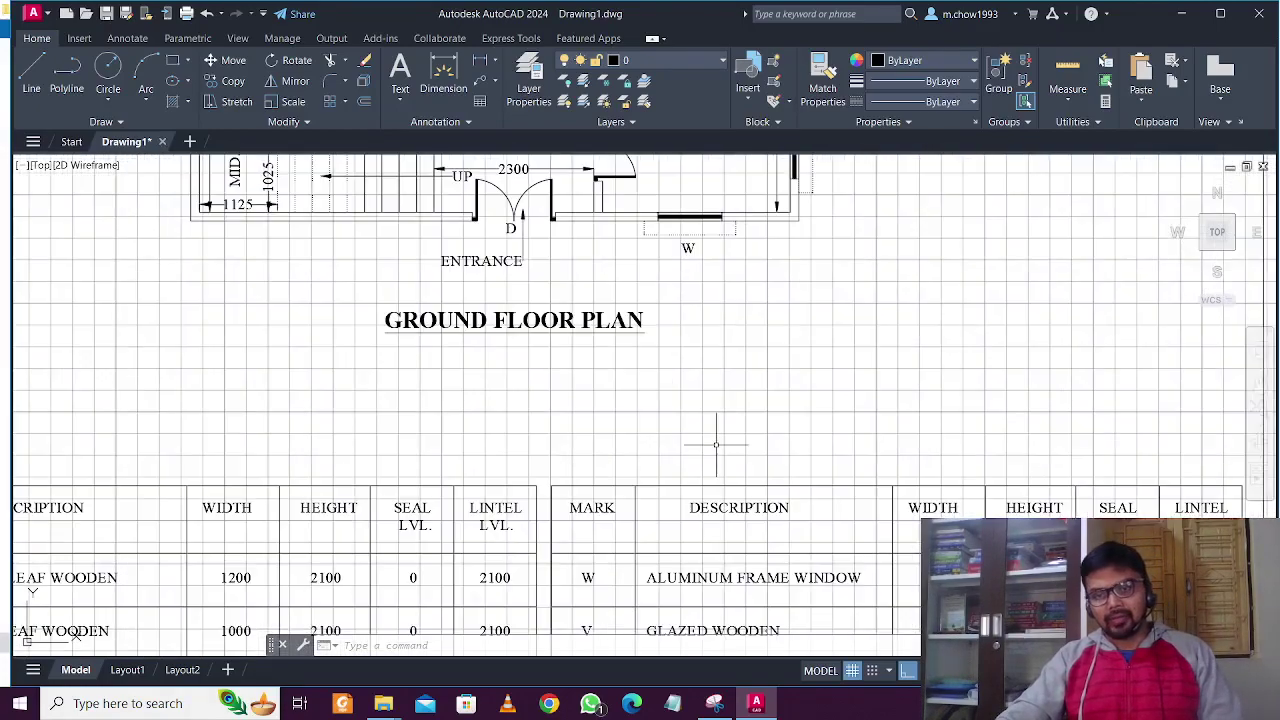
pyautogui.scroll(-2, 716, 444)
pyautogui.moveTo(840, 496)
pyautogui.mouseDown(button='middle')
pyautogui.moveTo(794, 508)
pyautogui.moveTo(820, 442)
pyautogui.moveTo(806, 544)
pyautogui.mouseUp(button='middle')
pyautogui.moveTo(729, 316)
pyautogui.mouseDown(button='middle')
pyautogui.moveTo(729, 454)
pyautogui.moveTo(686, 446)
pyautogui.mouseUp(button='middle')
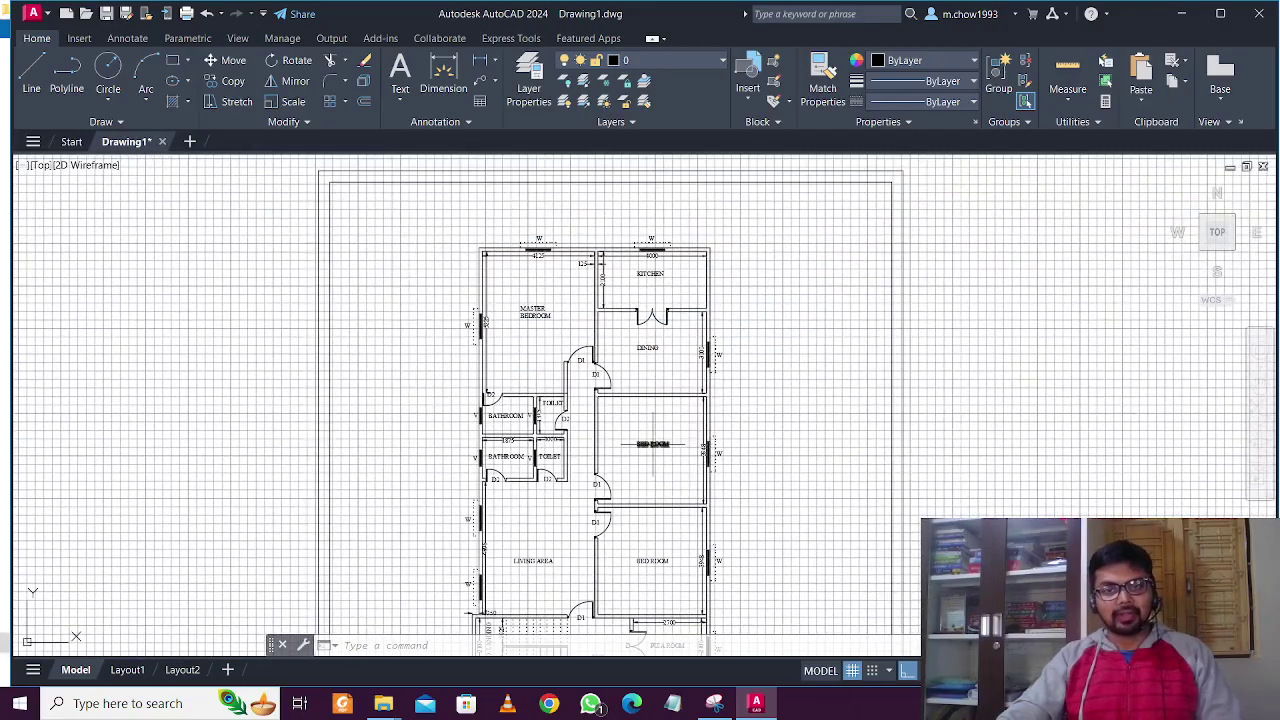
pyautogui.scroll(1, 654, 418)
pyautogui.moveTo(628, 381); pyautogui.dragTo(637, 461, button='middle')
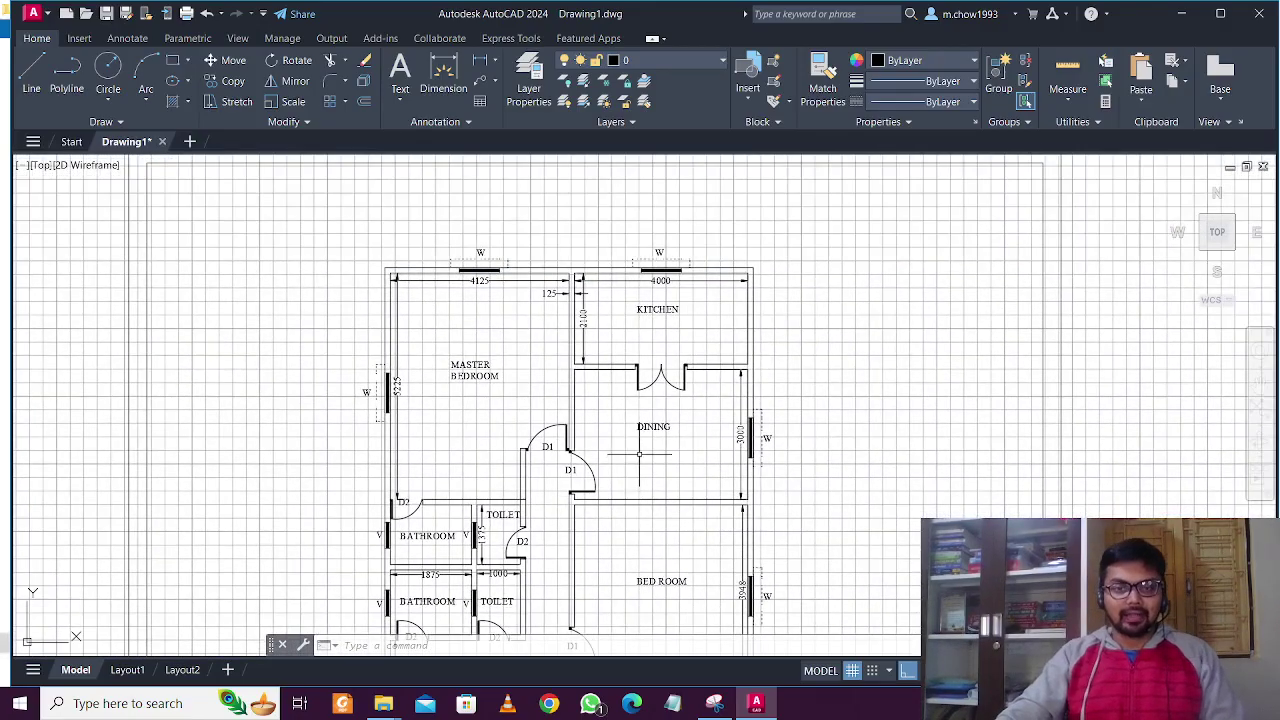
pyautogui.scroll(2, 639, 454)
pyautogui.scroll(-5, 637, 451)
pyautogui.moveTo(706, 551); pyautogui.dragTo(733, 314, button='middle')
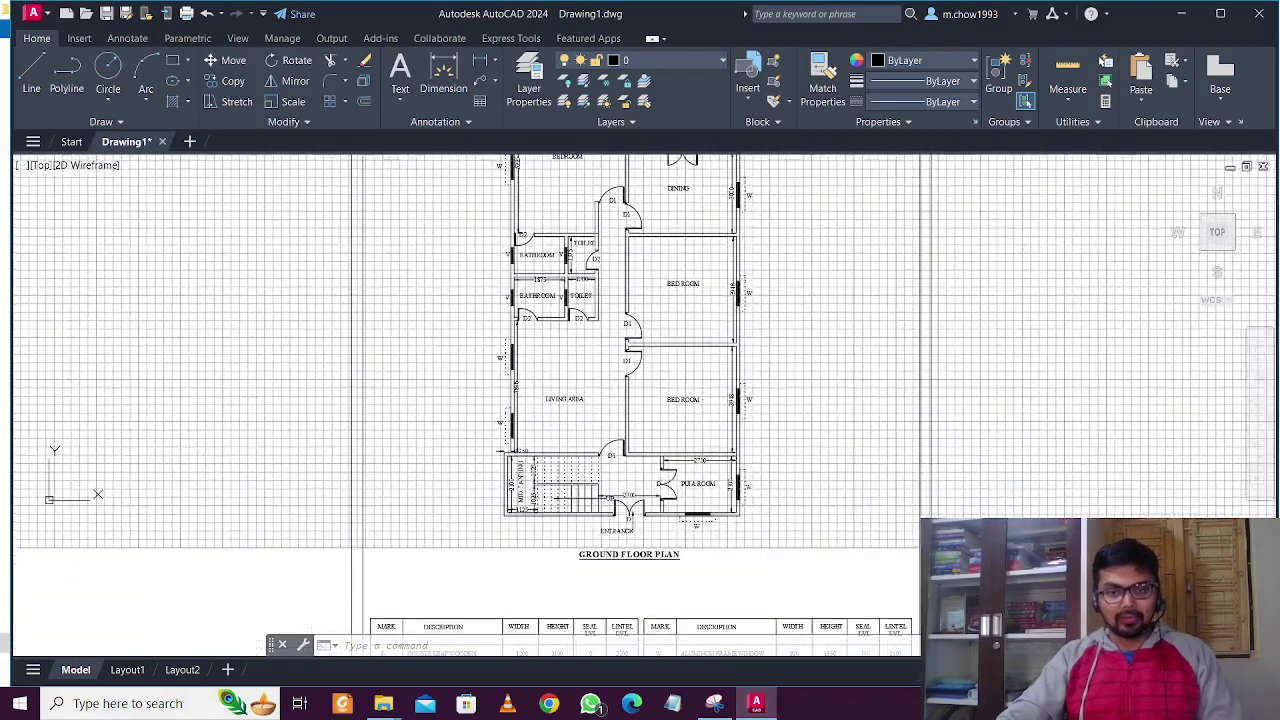
pyautogui.moveTo(585, 510); pyautogui.dragTo(582, 410, button='middle')
pyautogui.scroll(5, 580, 408)
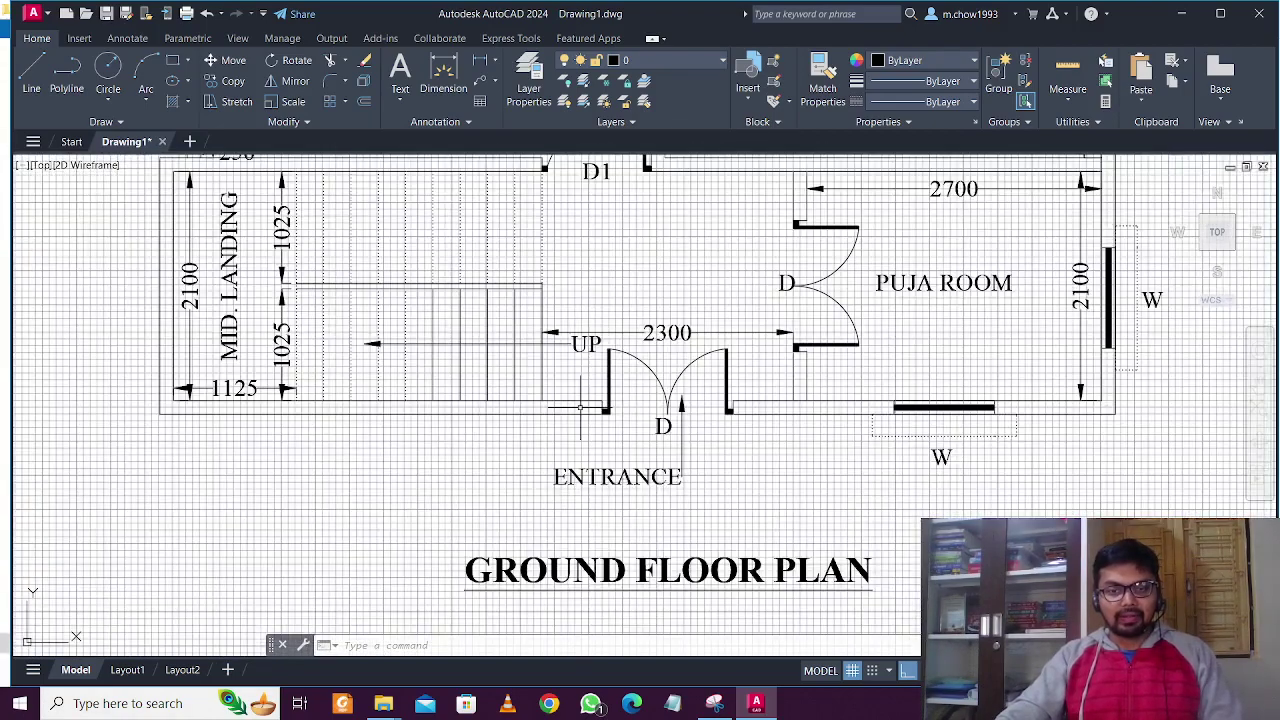
pyautogui.scroll(-2, 590, 402)
pyautogui.moveTo(636, 287); pyautogui.dragTo(605, 401, button='middle')
pyautogui.moveTo(617, 180); pyautogui.dragTo(613, 393, button='middle')
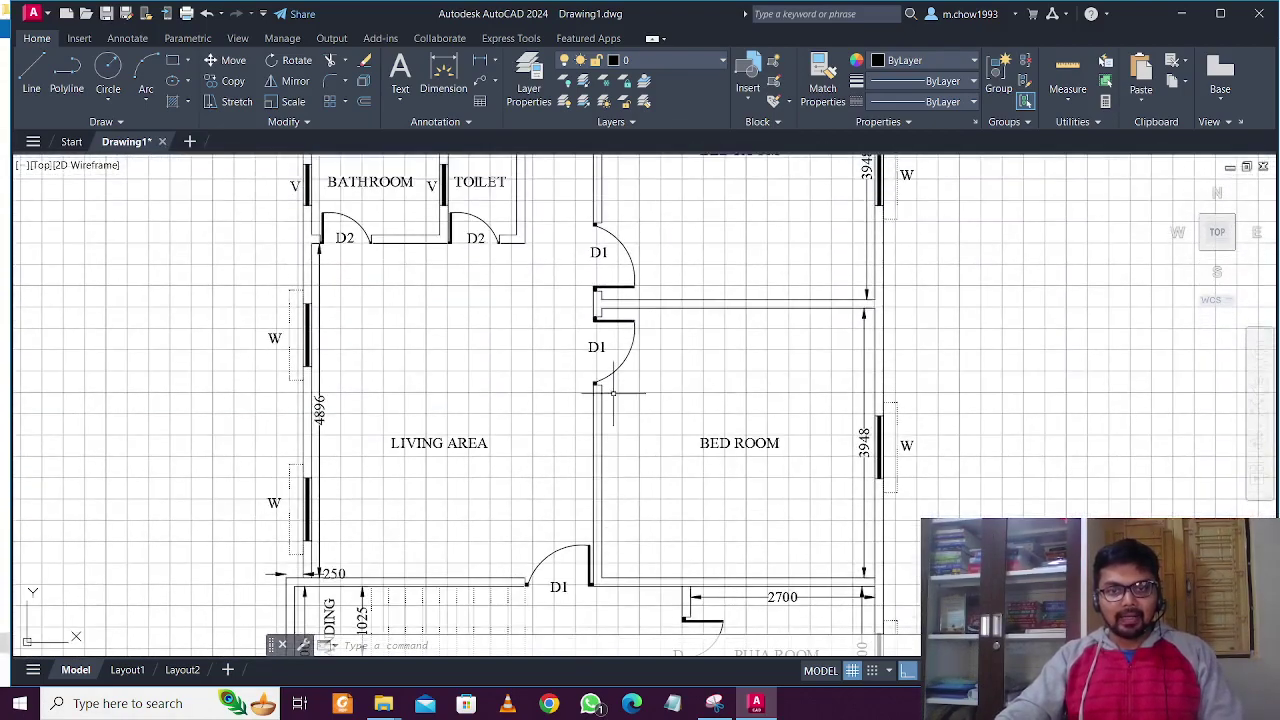
pyautogui.moveTo(631, 292); pyautogui.dragTo(649, 443, button='middle')
pyautogui.moveTo(636, 255); pyautogui.dragTo(645, 415, button='middle')
pyautogui.scroll(-2, 644, 415)
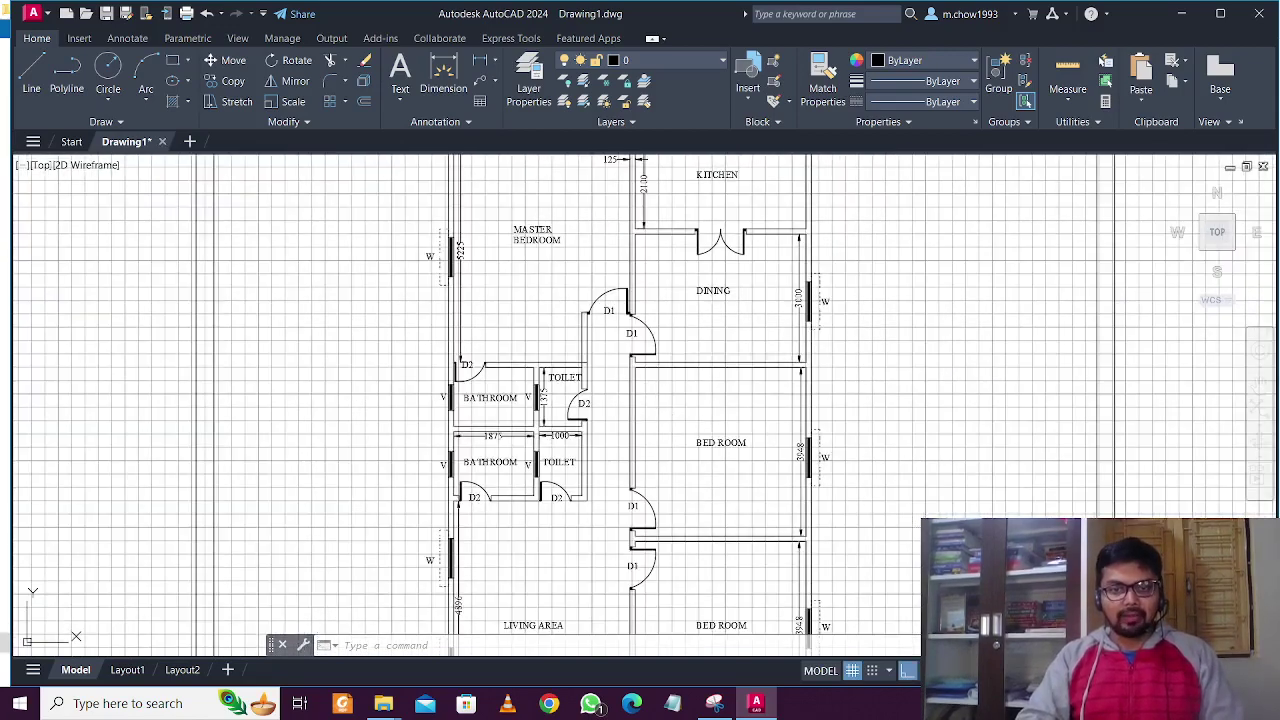
# Review the drawing units settings for length, angle and insertion scale without changing them.
pyautogui.write('un')
pyautogui.press('Return')
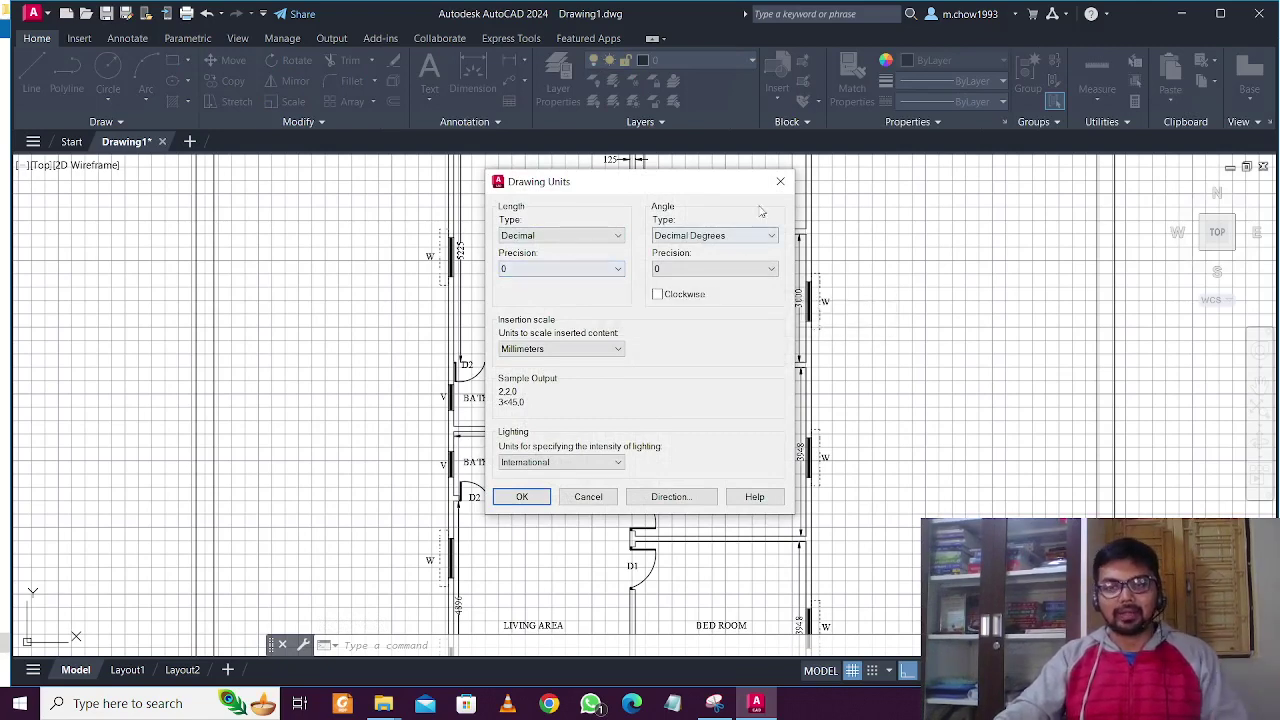
pyautogui.click(781, 183)
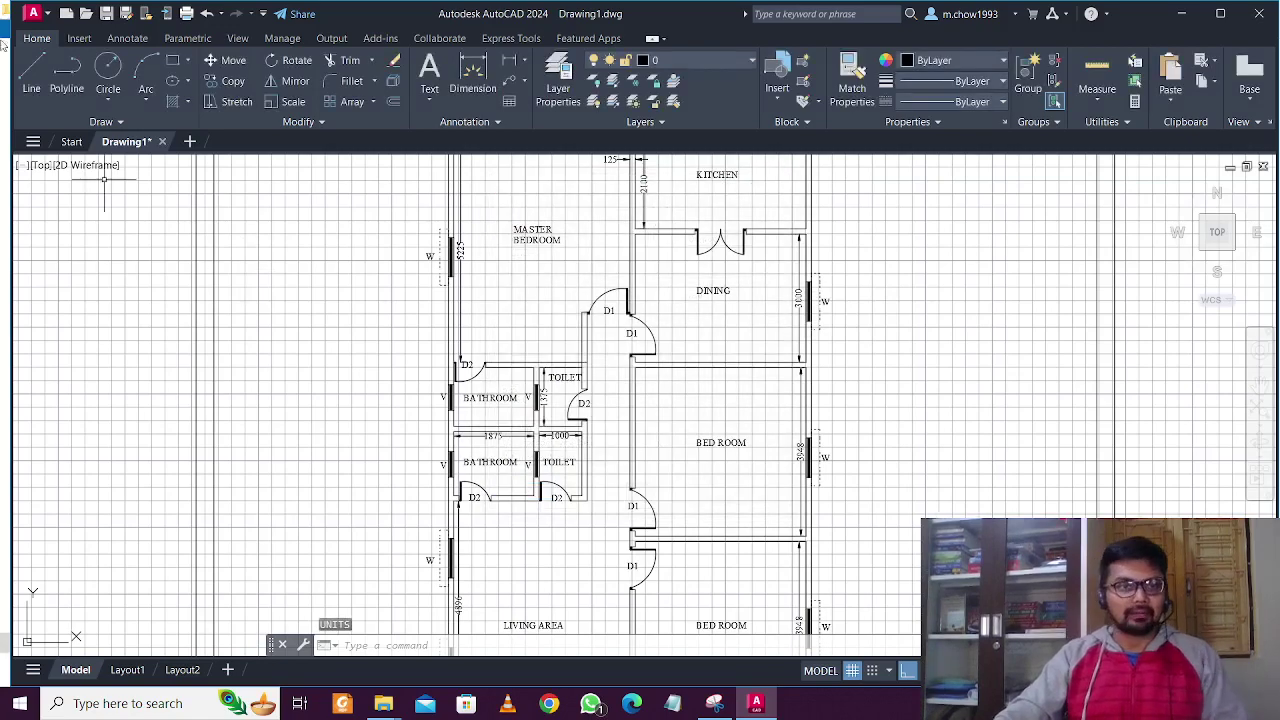
# Review the text styles T100, T150 and T200, and make T100 the current text style.
pyautogui.click(121, 38)
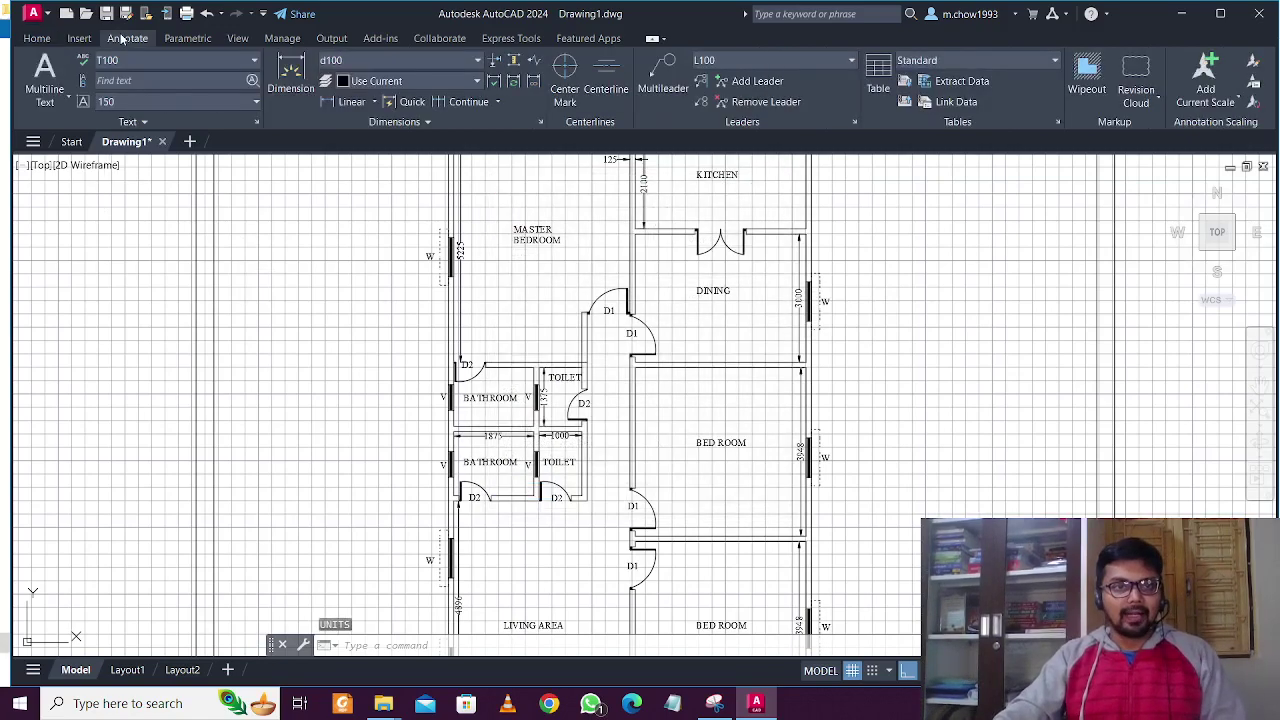
pyautogui.click(256, 122)
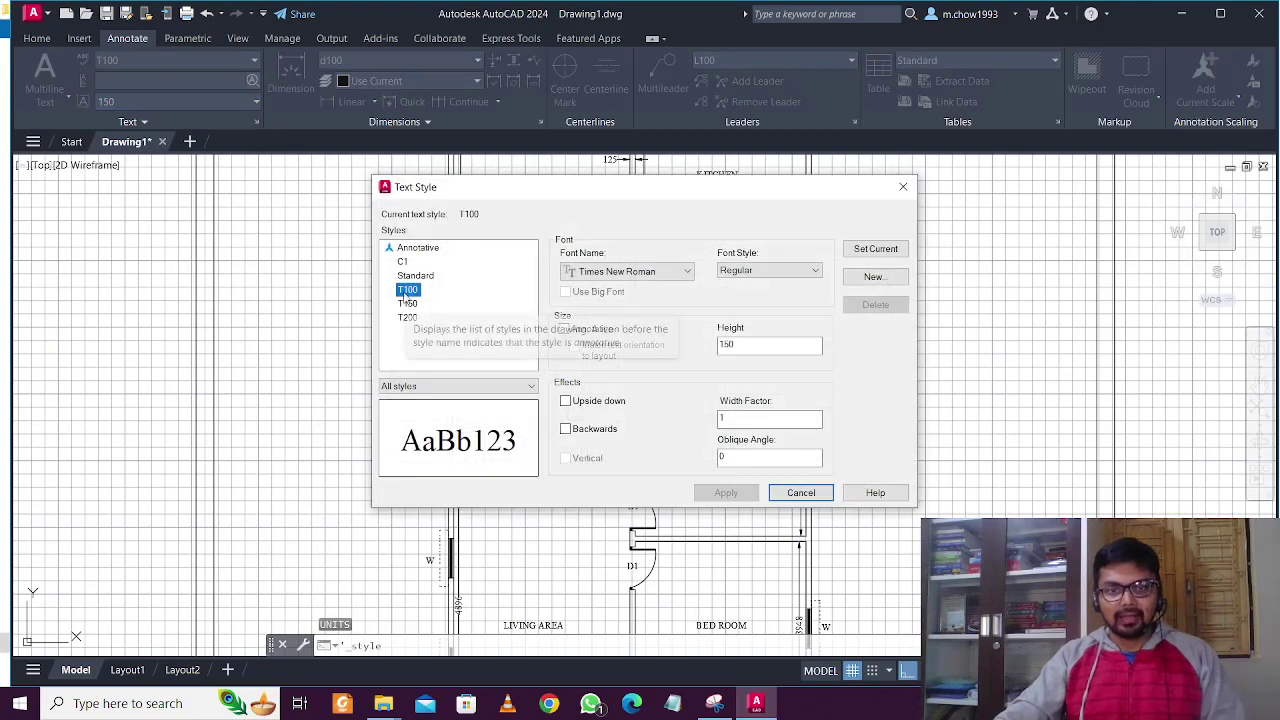
pyautogui.click(408, 303)
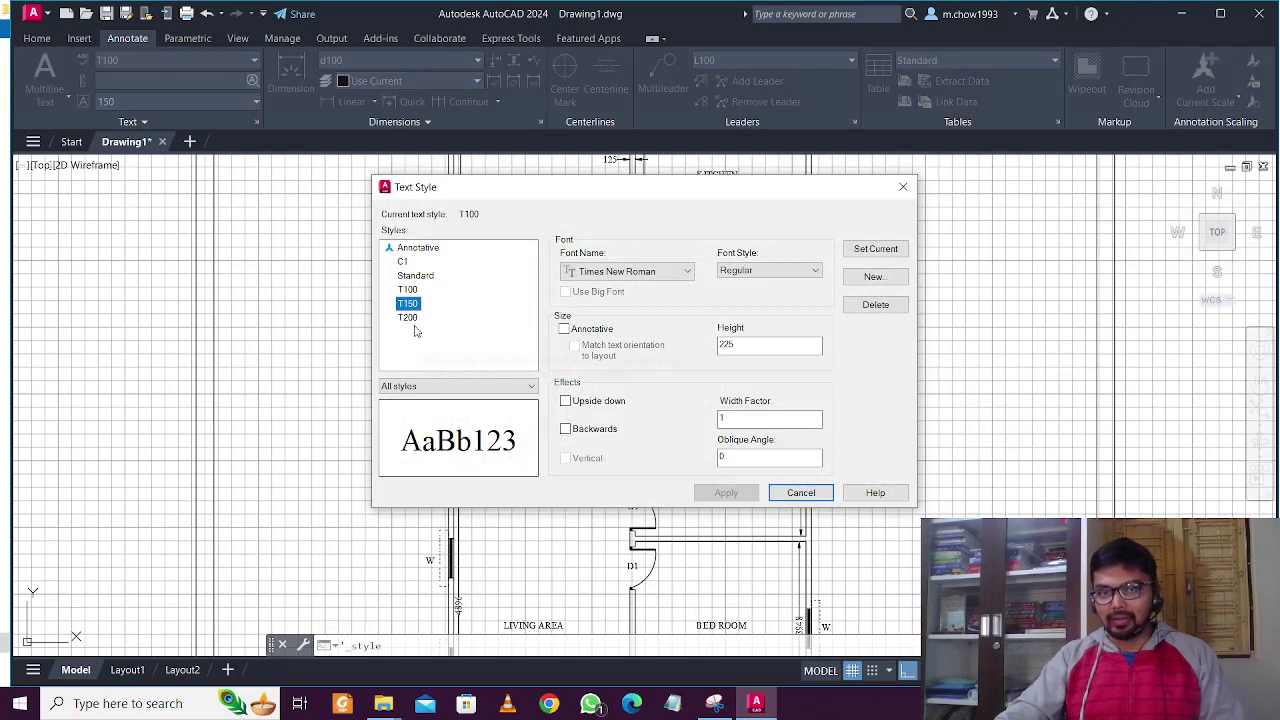
pyautogui.click(408, 318)
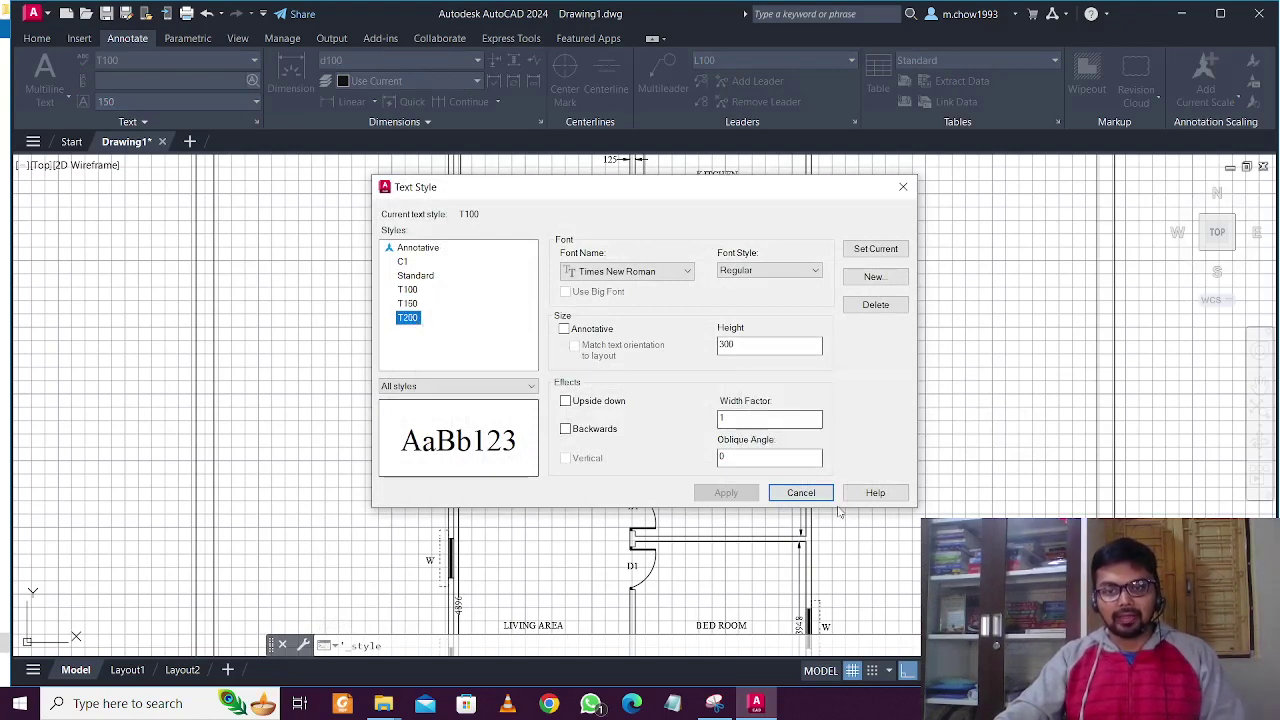
pyautogui.click(412, 289)
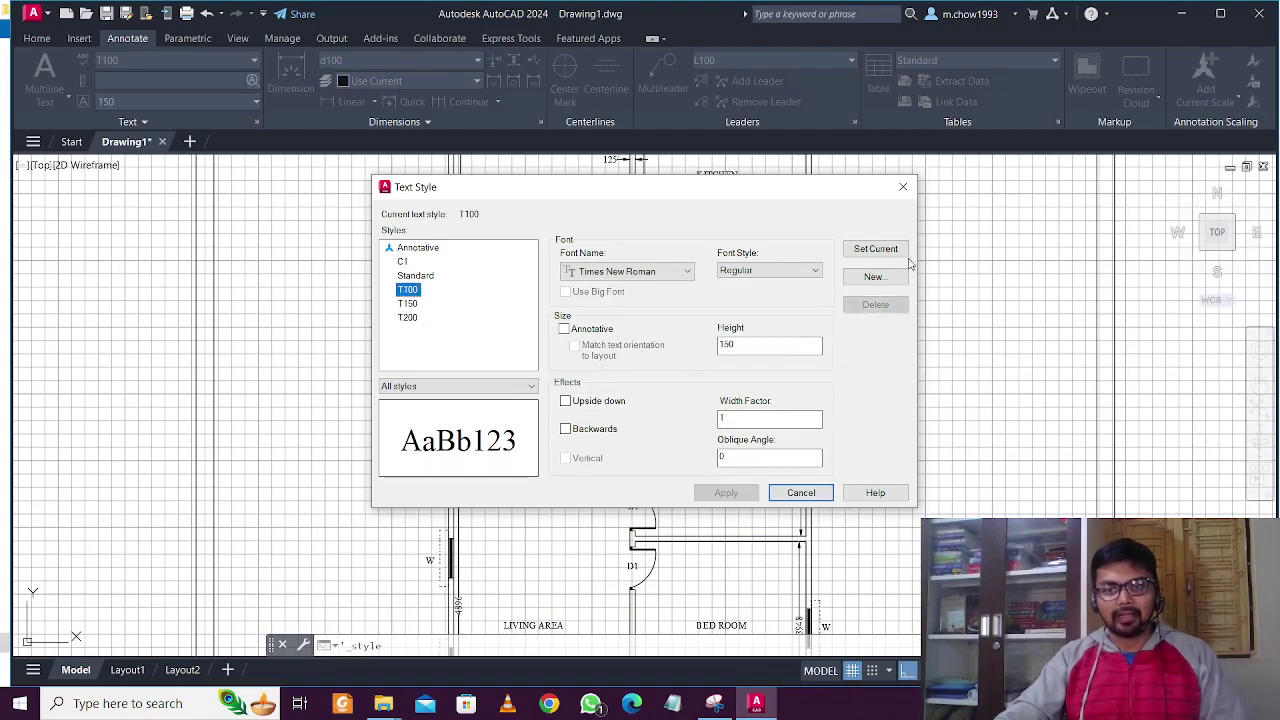
pyautogui.click(875, 248)
pyautogui.click(903, 187)
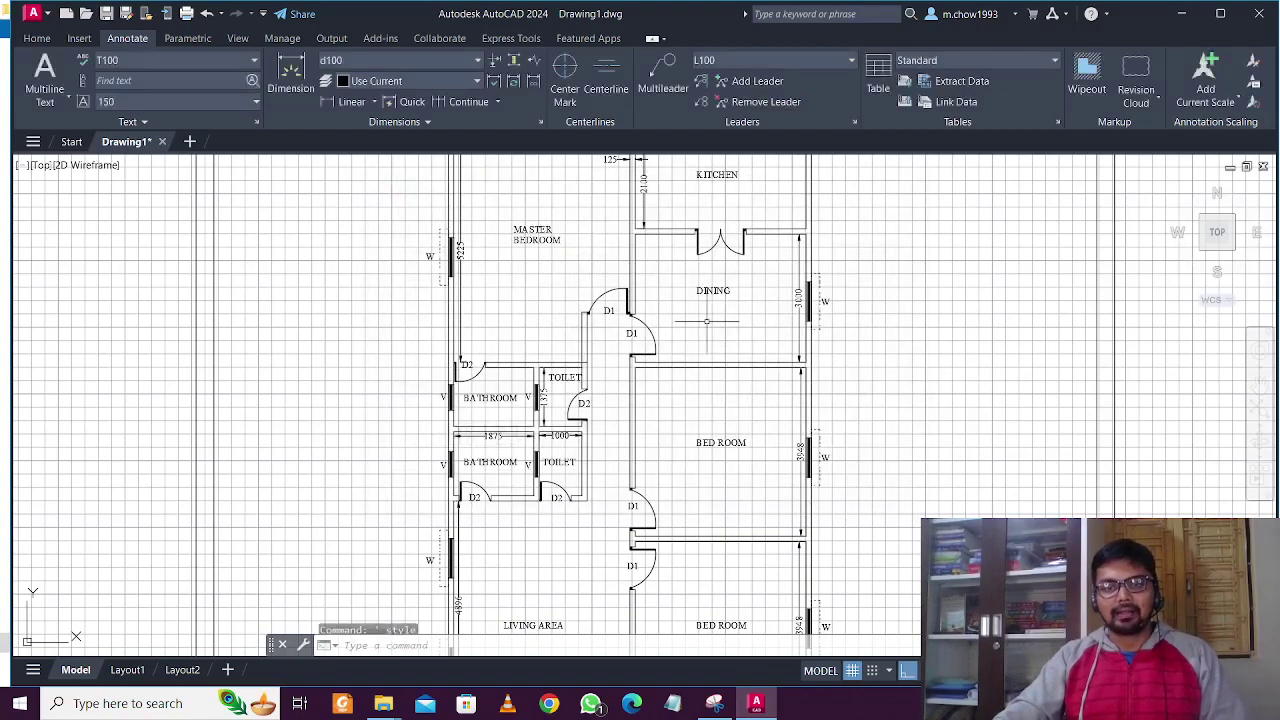
# Examine the GROUND FLOOR PLAN title text below the entrance.
pyautogui.scroll(-5, 711, 483)
pyautogui.moveTo(711, 483); pyautogui.dragTo(747, 383, button='middle')
pyautogui.scroll(2, 704, 481)
pyautogui.click(723, 469)
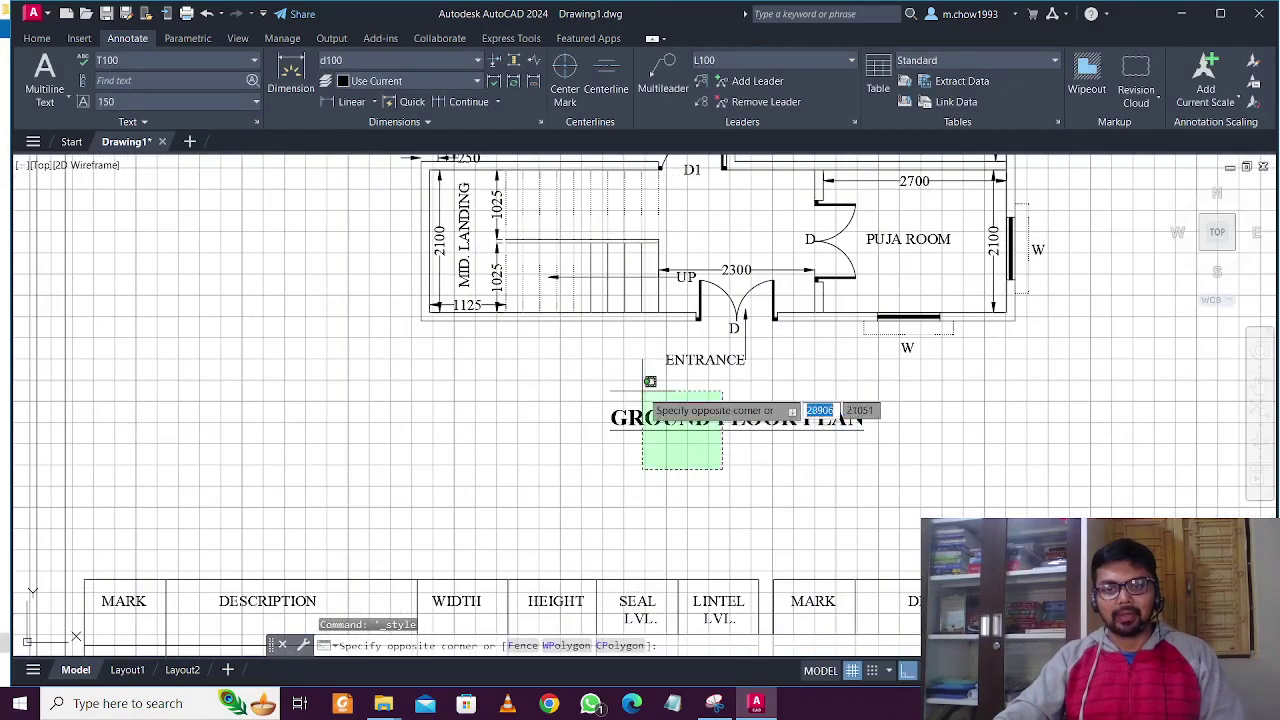
pyautogui.click(643, 391)
pyautogui.press('Escape')
pyautogui.scroll(-6, 567, 430)
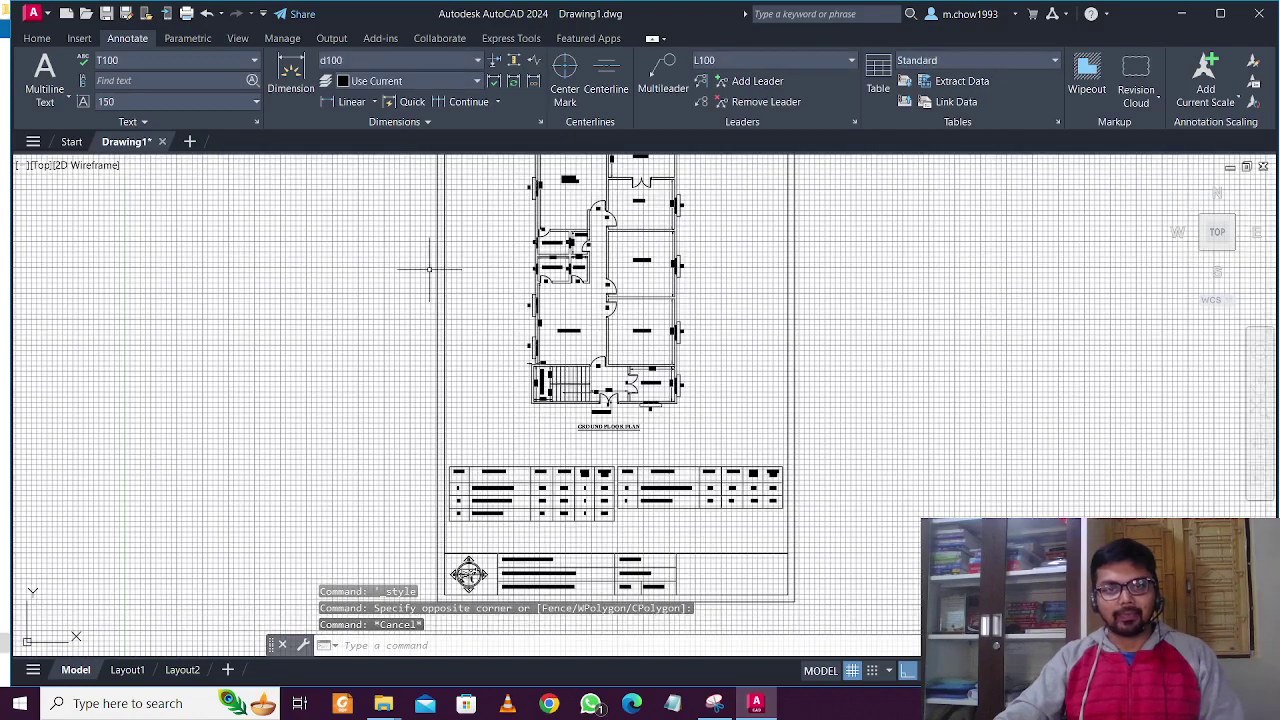
# Review the d100 dimension style's primary units, text, arrow and line settings.
pyautogui.click(540, 124)
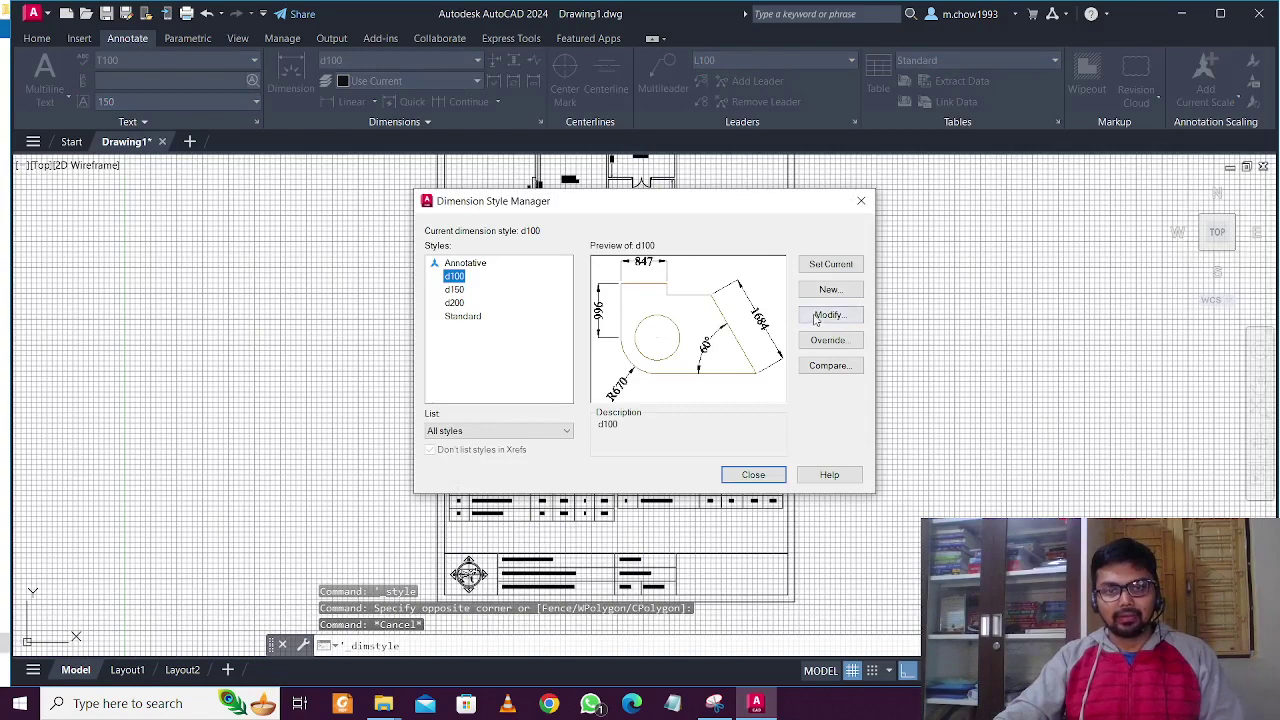
pyautogui.click(828, 315)
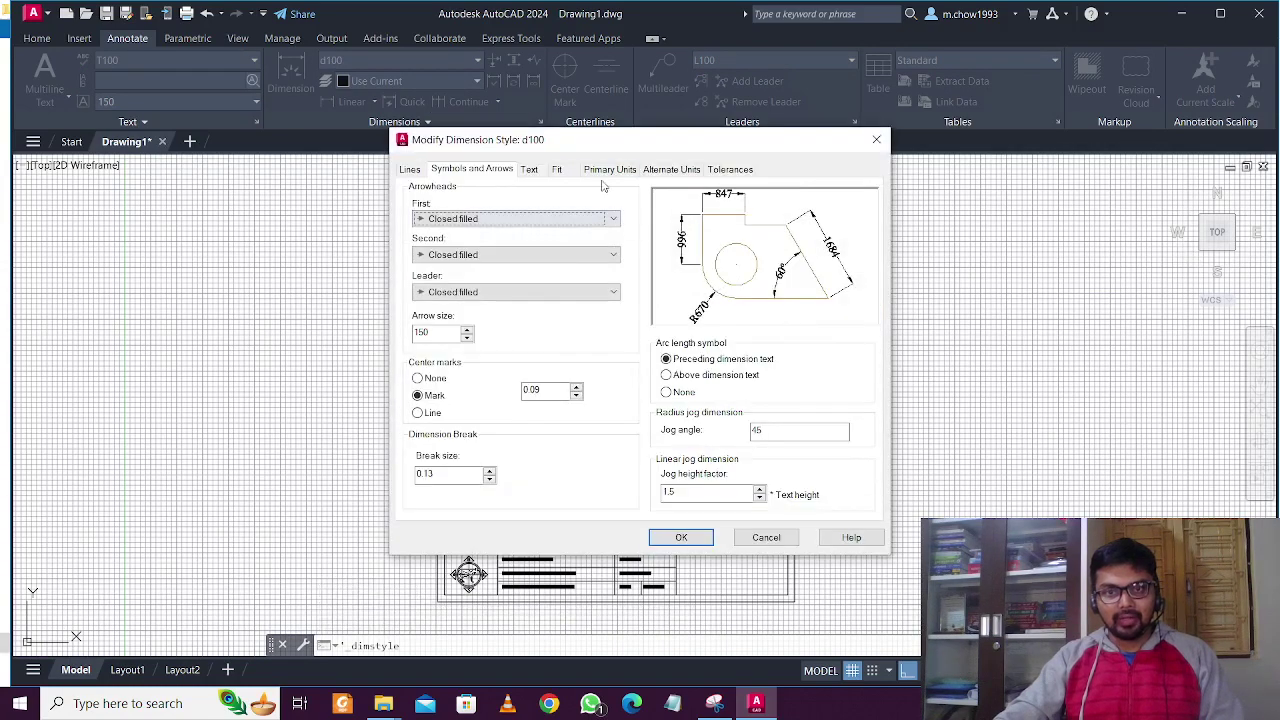
pyautogui.click(604, 170)
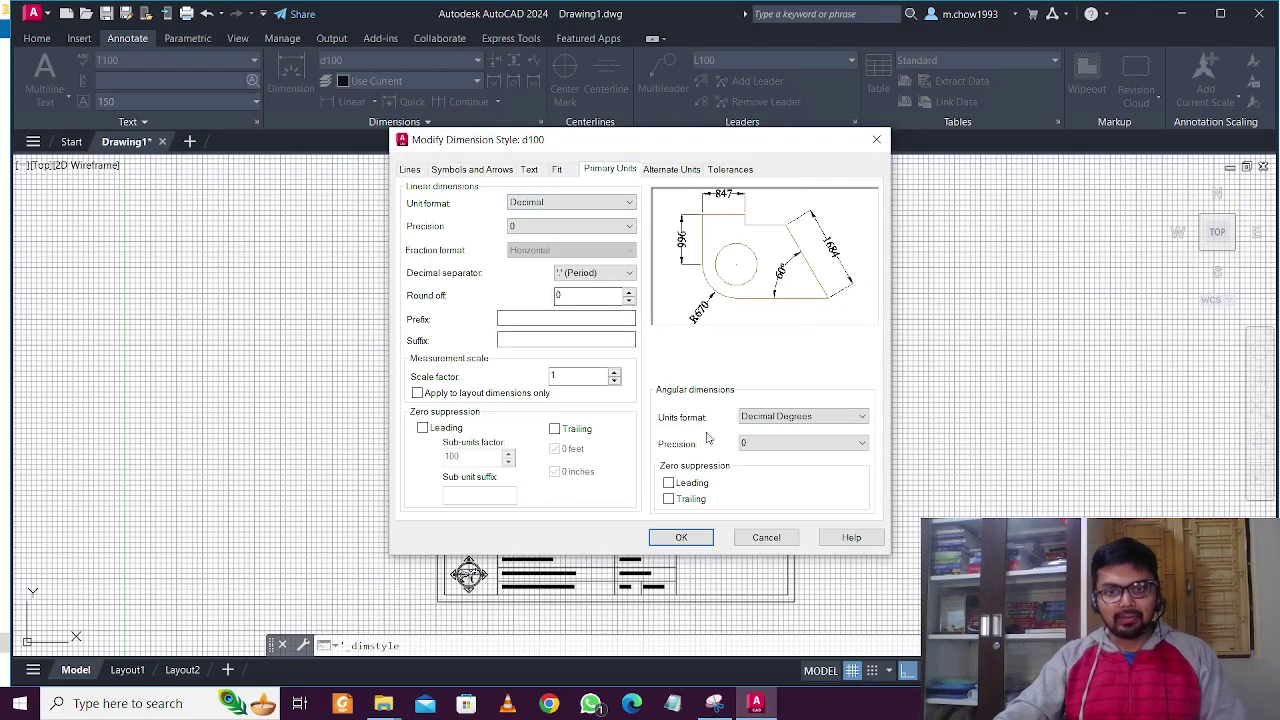
pyautogui.click(529, 170)
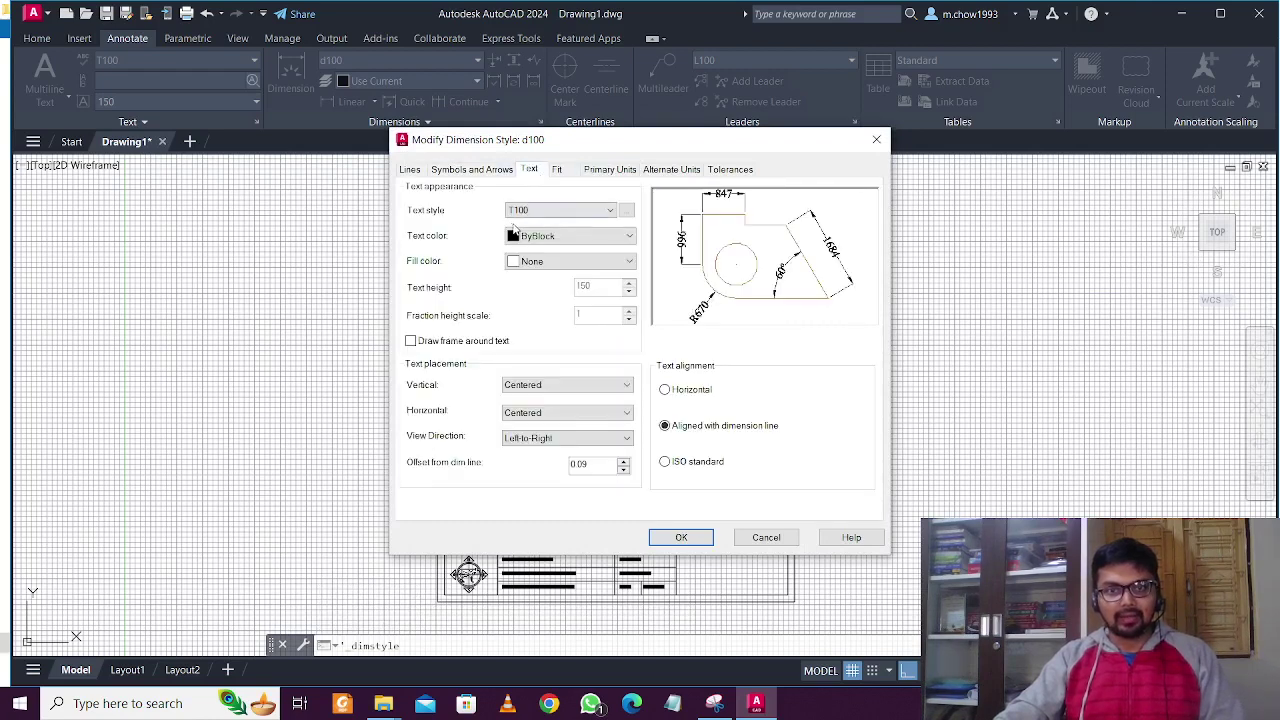
pyautogui.click(492, 170)
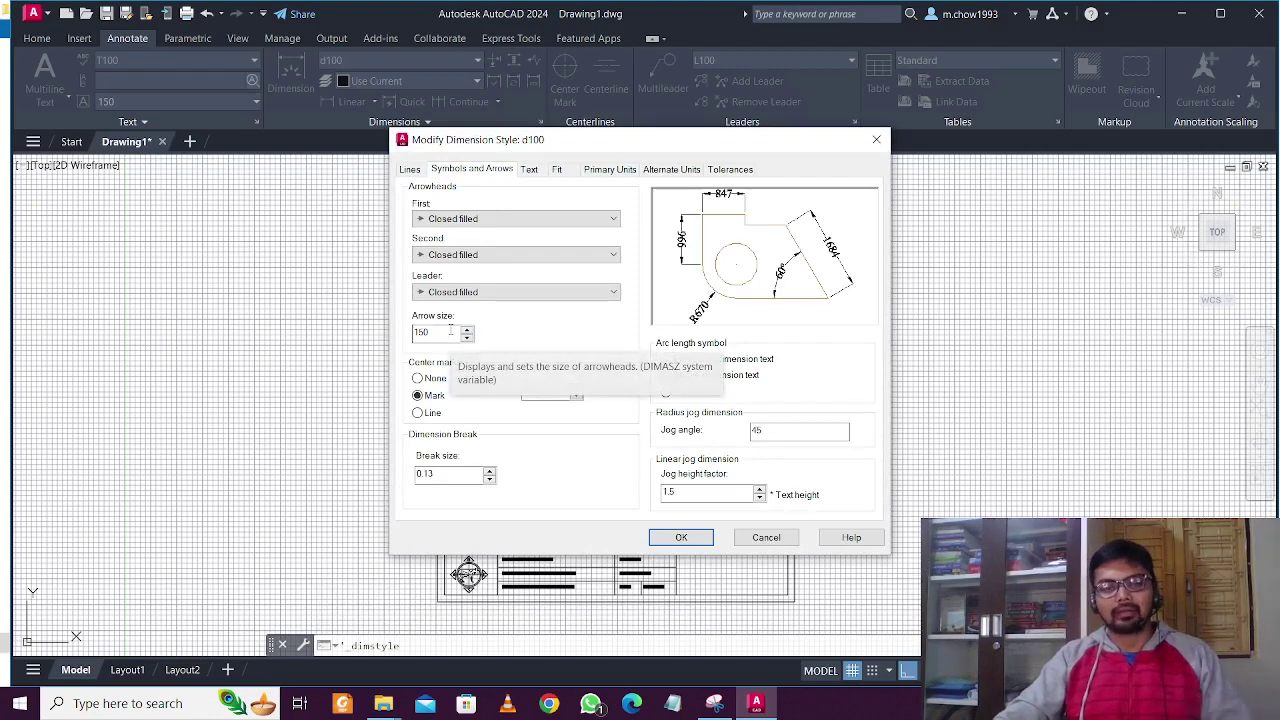
pyautogui.click(410, 169)
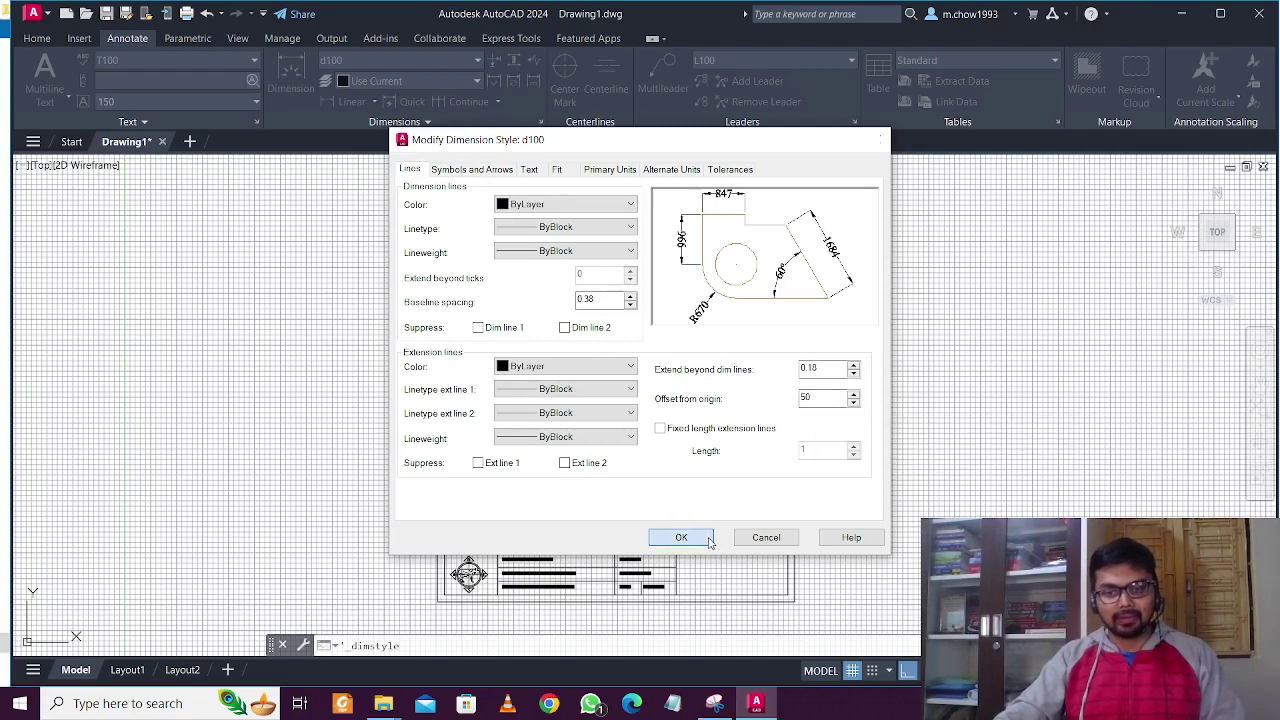
pyautogui.click(679, 537)
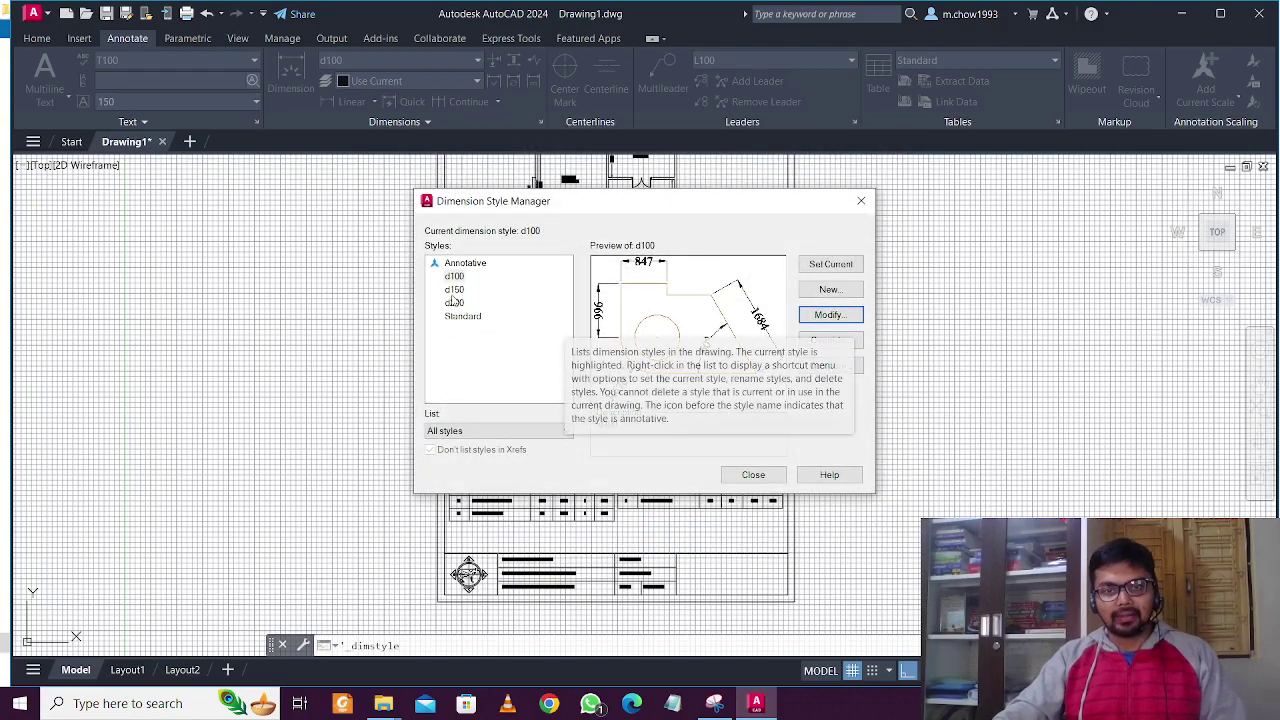
# Compare the d150 and d200 dimension styles, and make d100 the current dimension style.
pyautogui.click(458, 289)
pyautogui.click(457, 302)
pyautogui.click(462, 289)
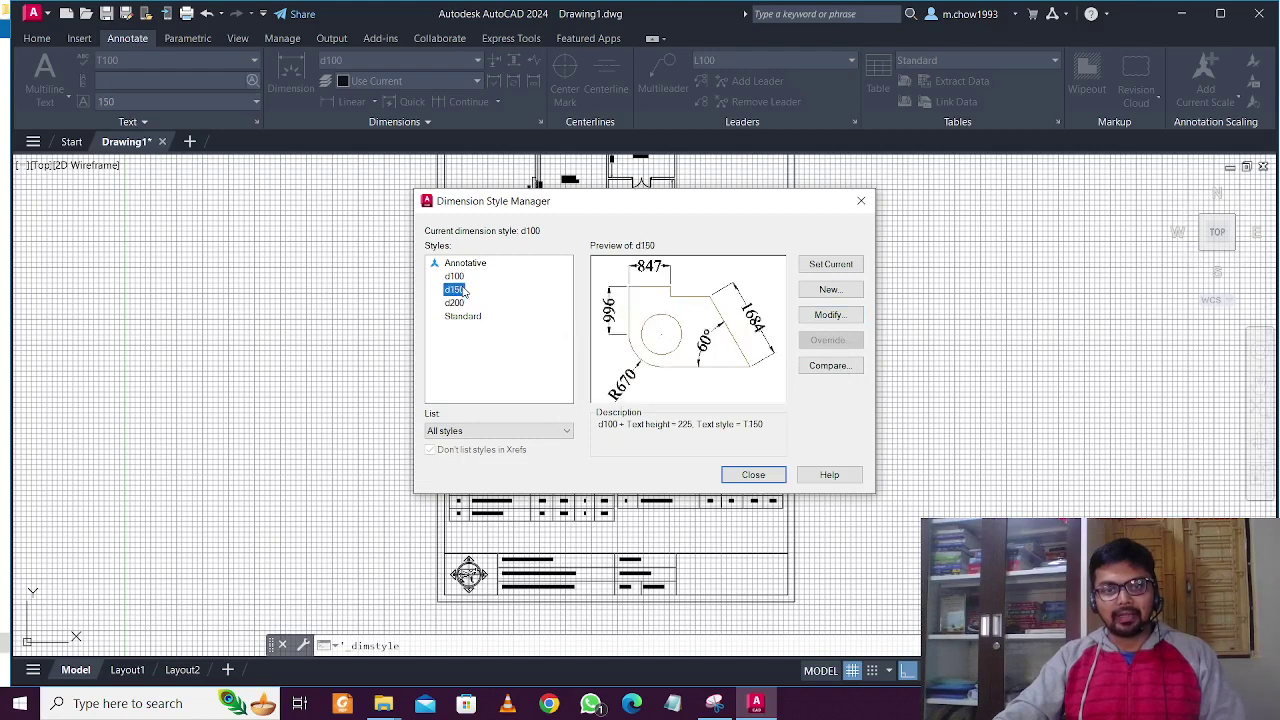
pyautogui.click(455, 303)
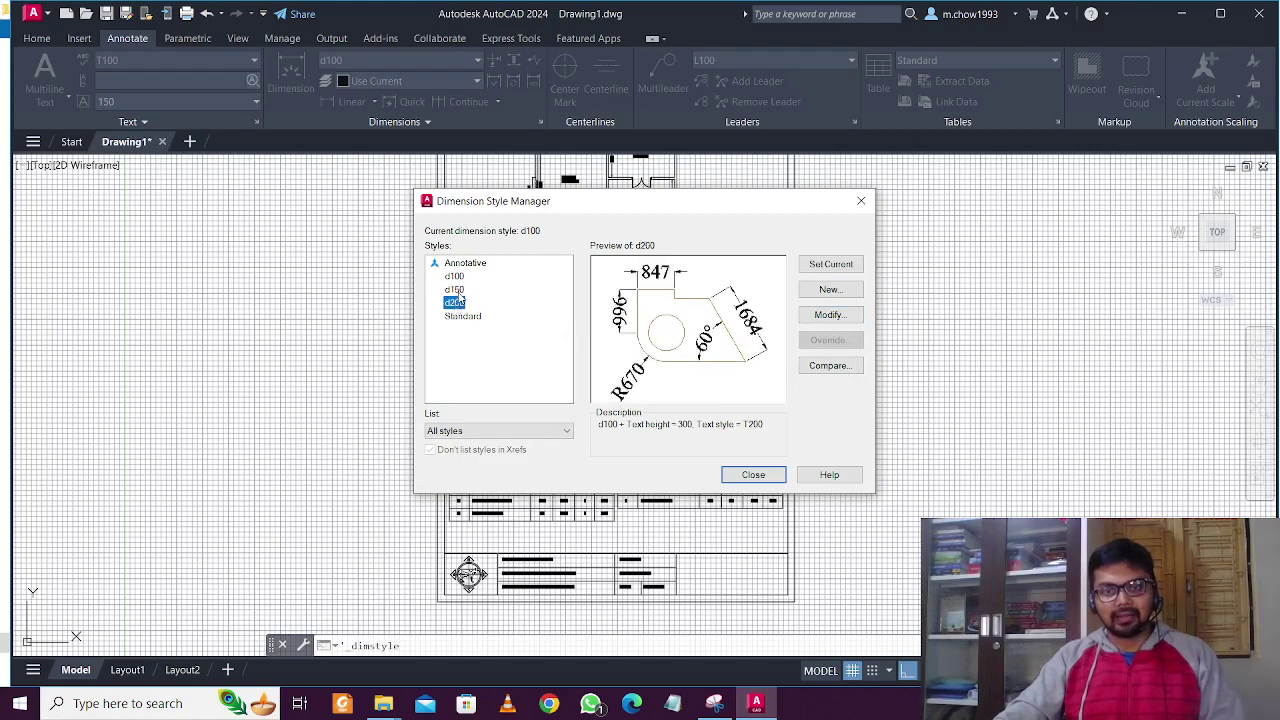
pyautogui.click(459, 292)
pyautogui.click(459, 304)
pyautogui.click(455, 277)
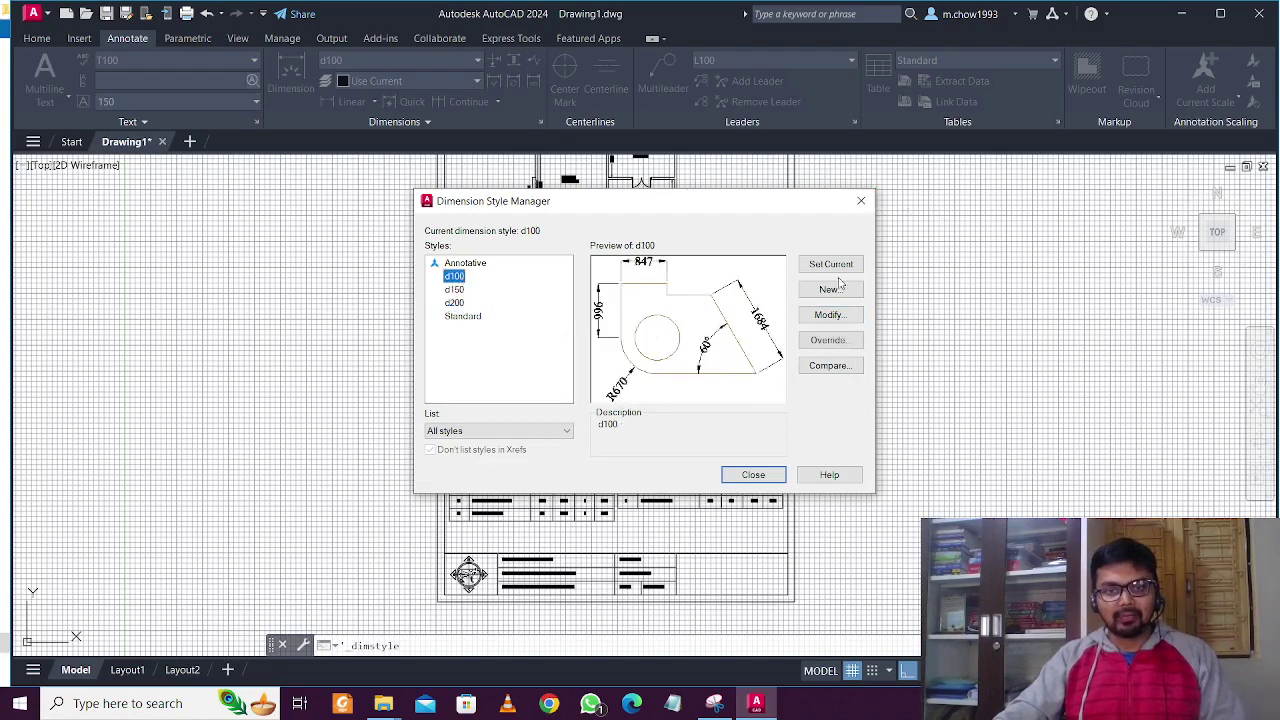
pyautogui.click(830, 264)
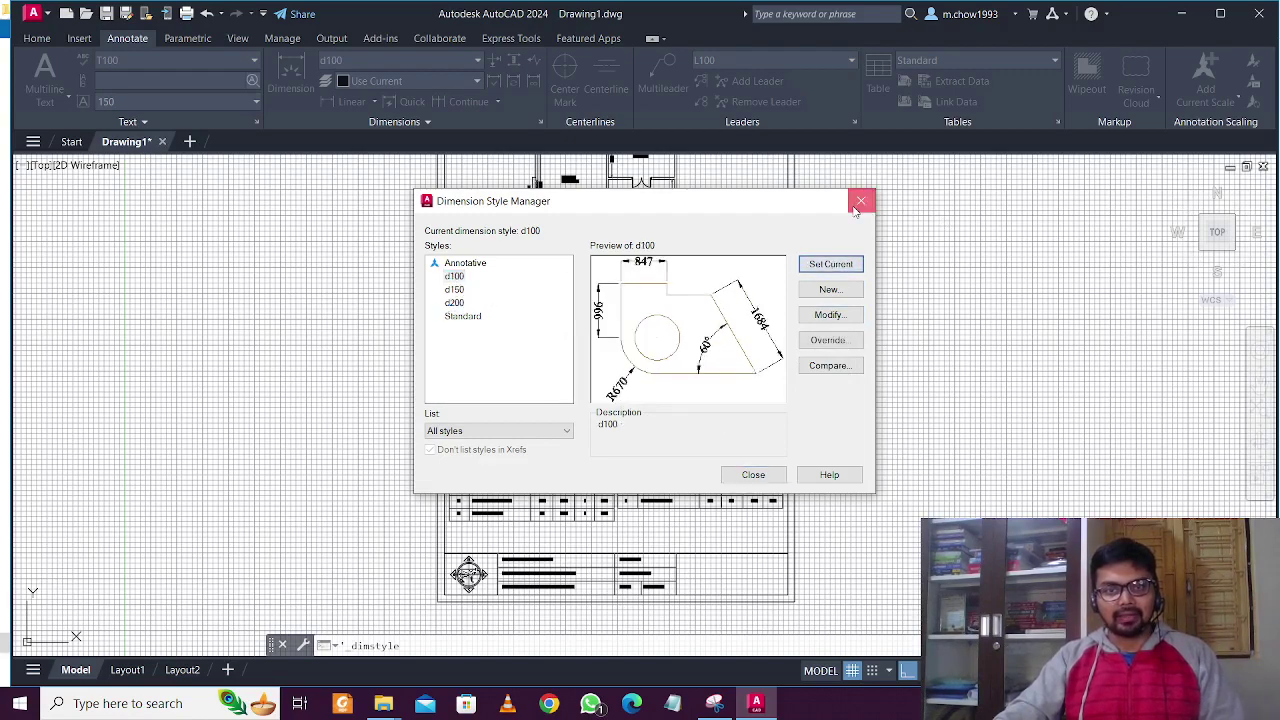
pyautogui.click(861, 201)
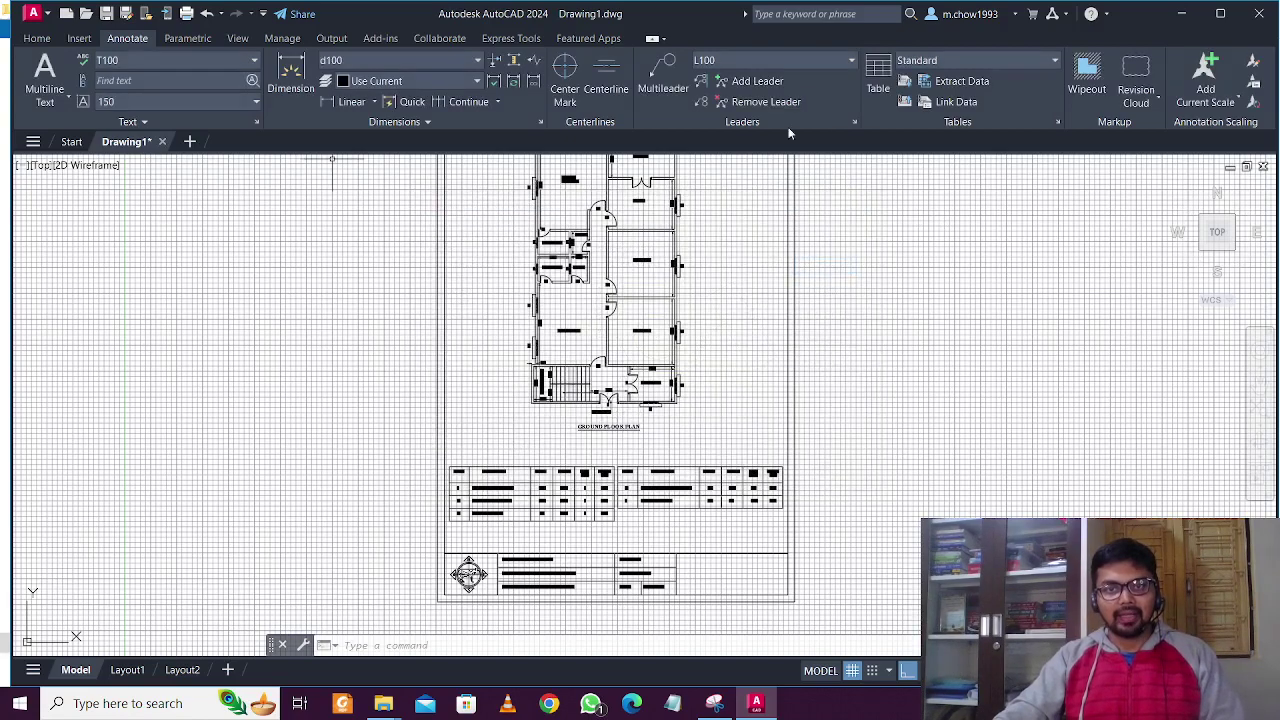
# Review the L100 multileader style's content and leader format settings, including its text style and arrowhead size.
pyautogui.click(855, 122)
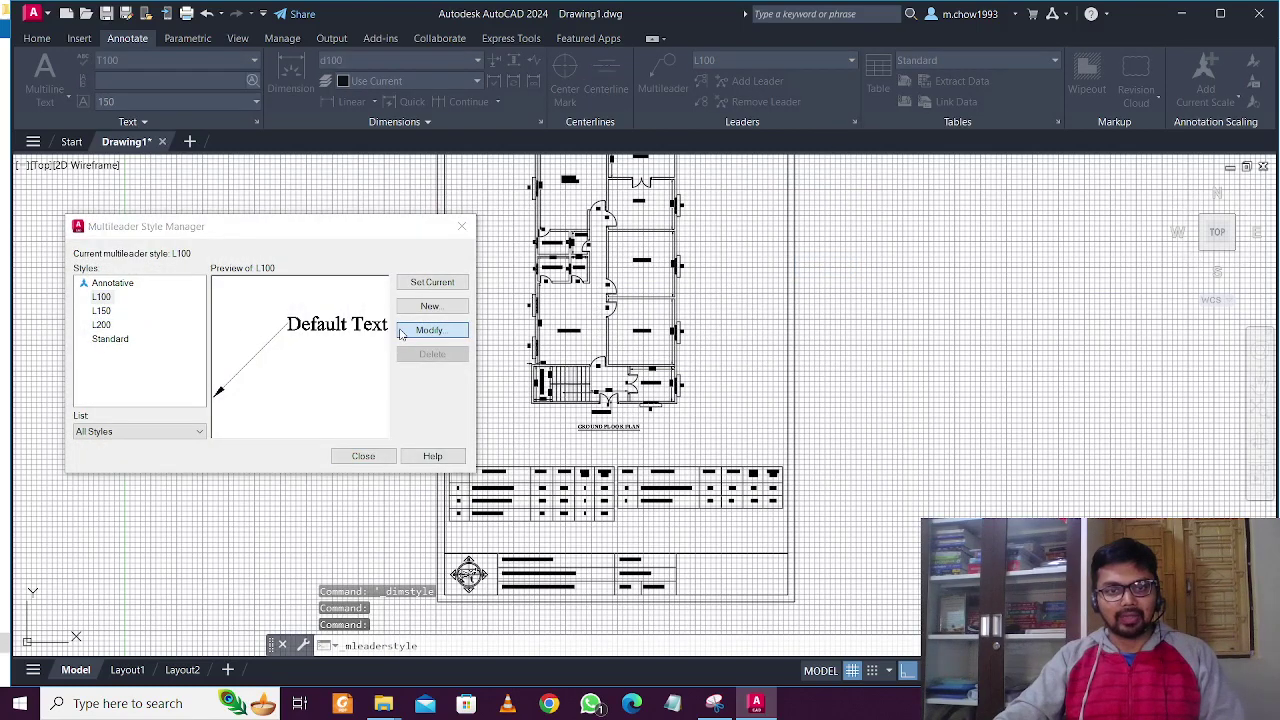
pyautogui.click(429, 330)
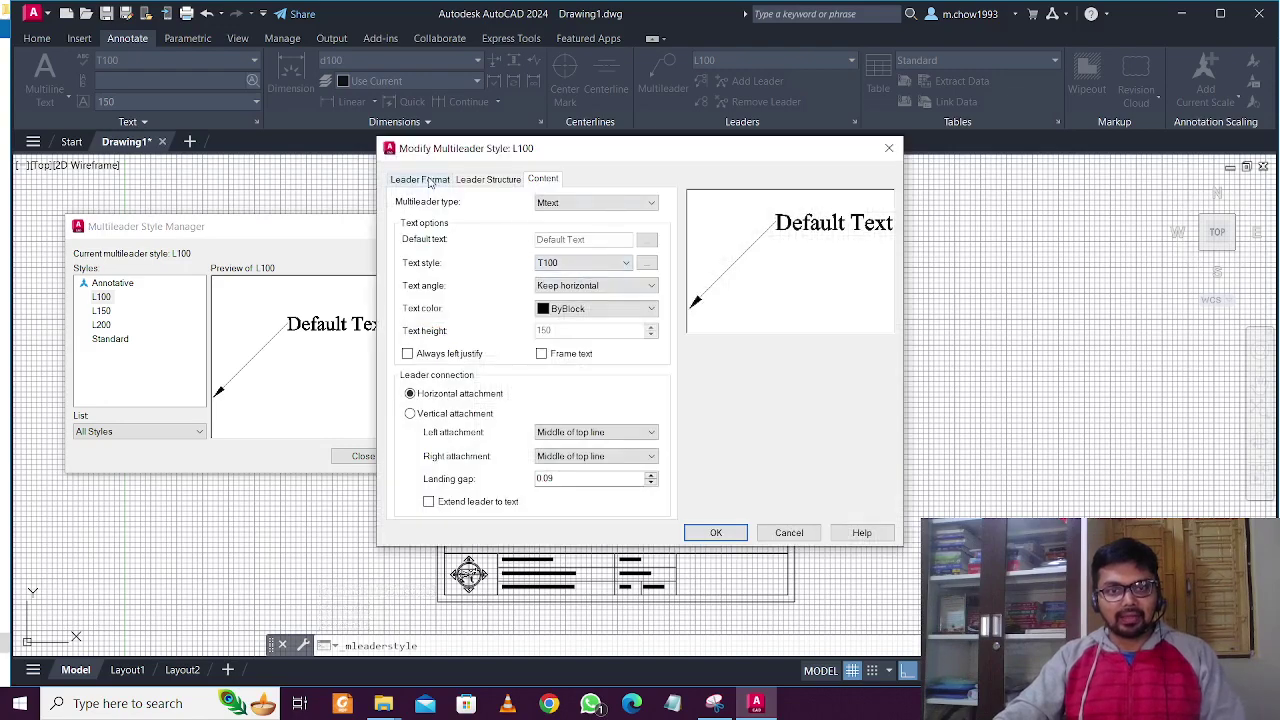
pyautogui.click(420, 179)
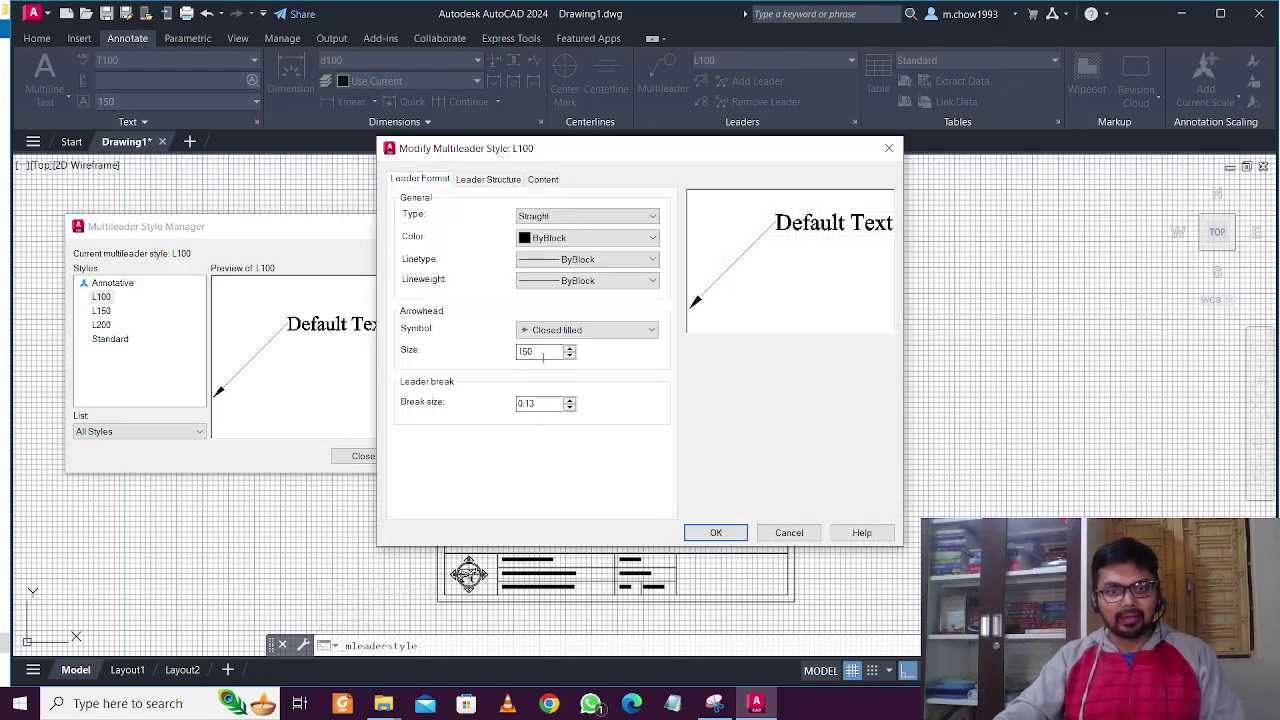
pyautogui.click(545, 180)
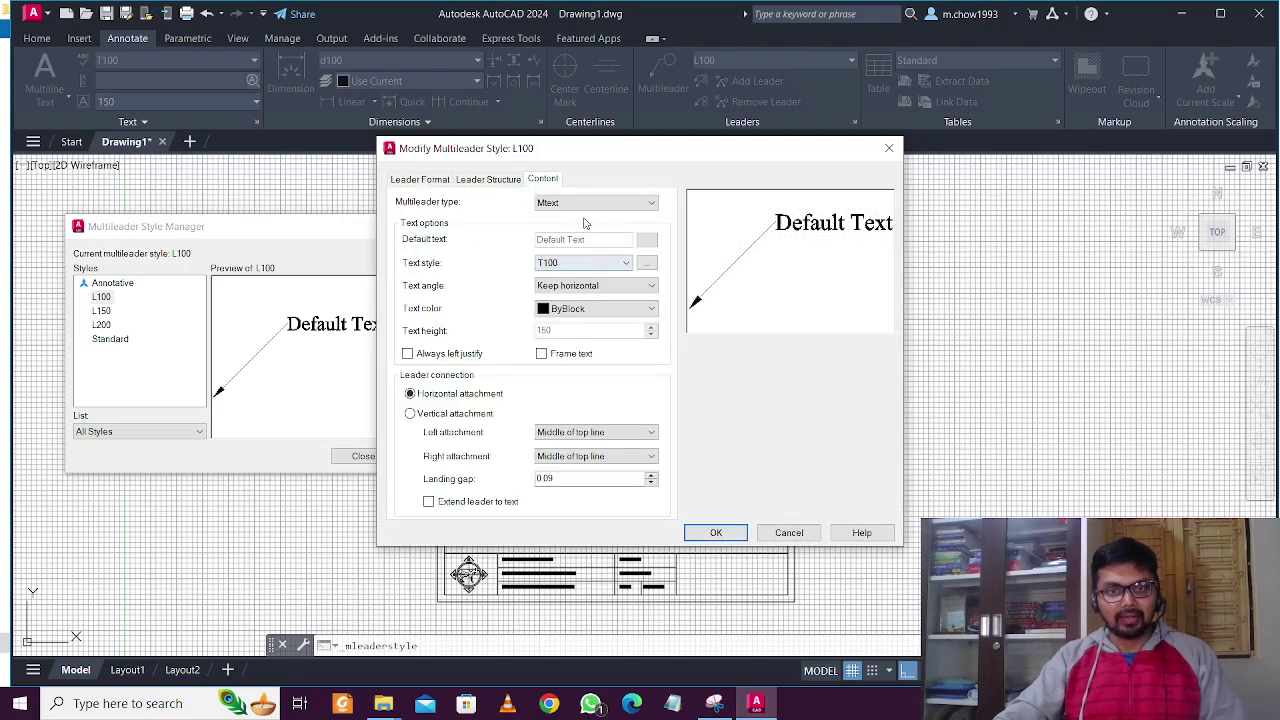
pyautogui.click(713, 532)
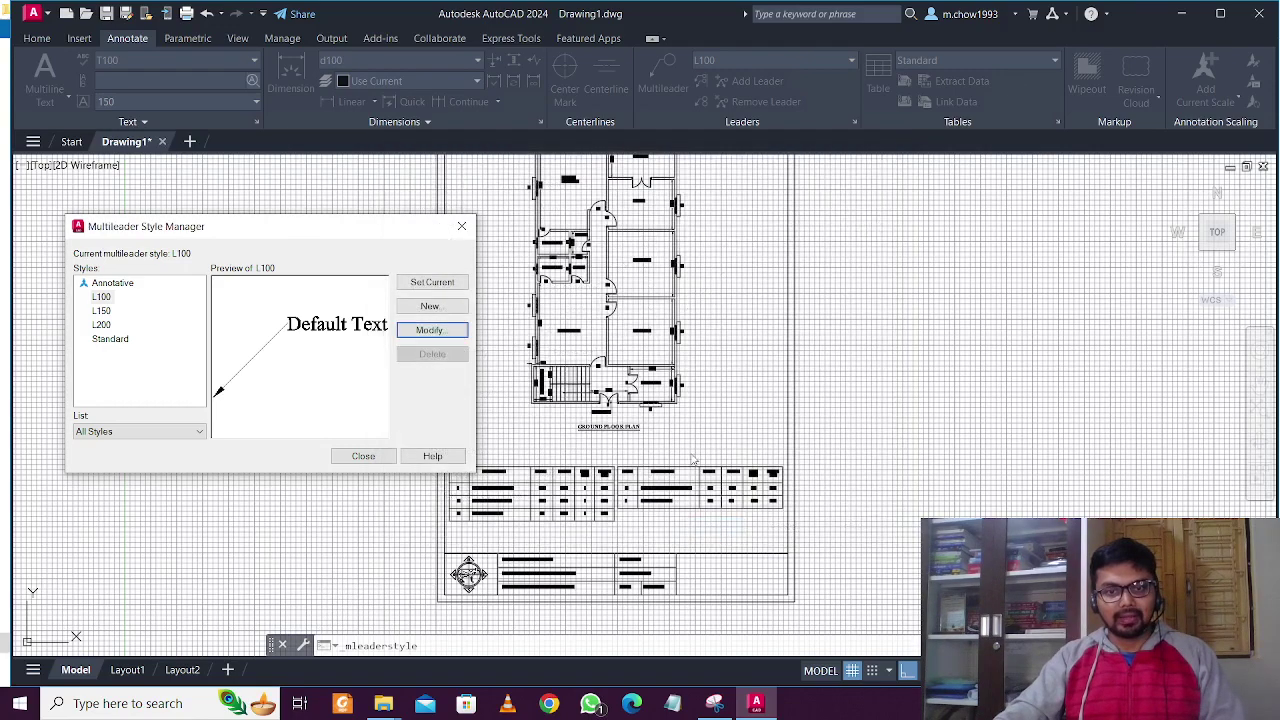
pyautogui.click(461, 226)
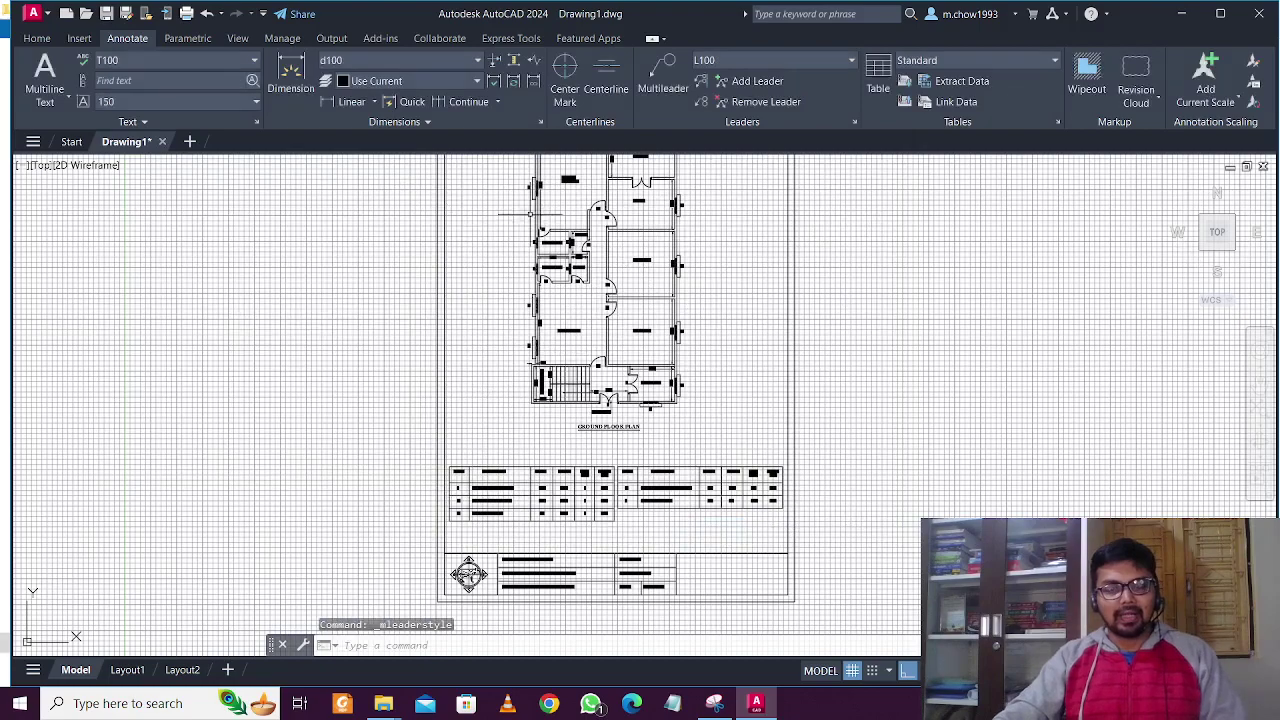
# Examine the ground floor plan from the kitchen and master bedroom to the entrance, including the door and window schedules.
pyautogui.scroll(-2, 619, 323)
pyautogui.scroll(8, 559, 319)
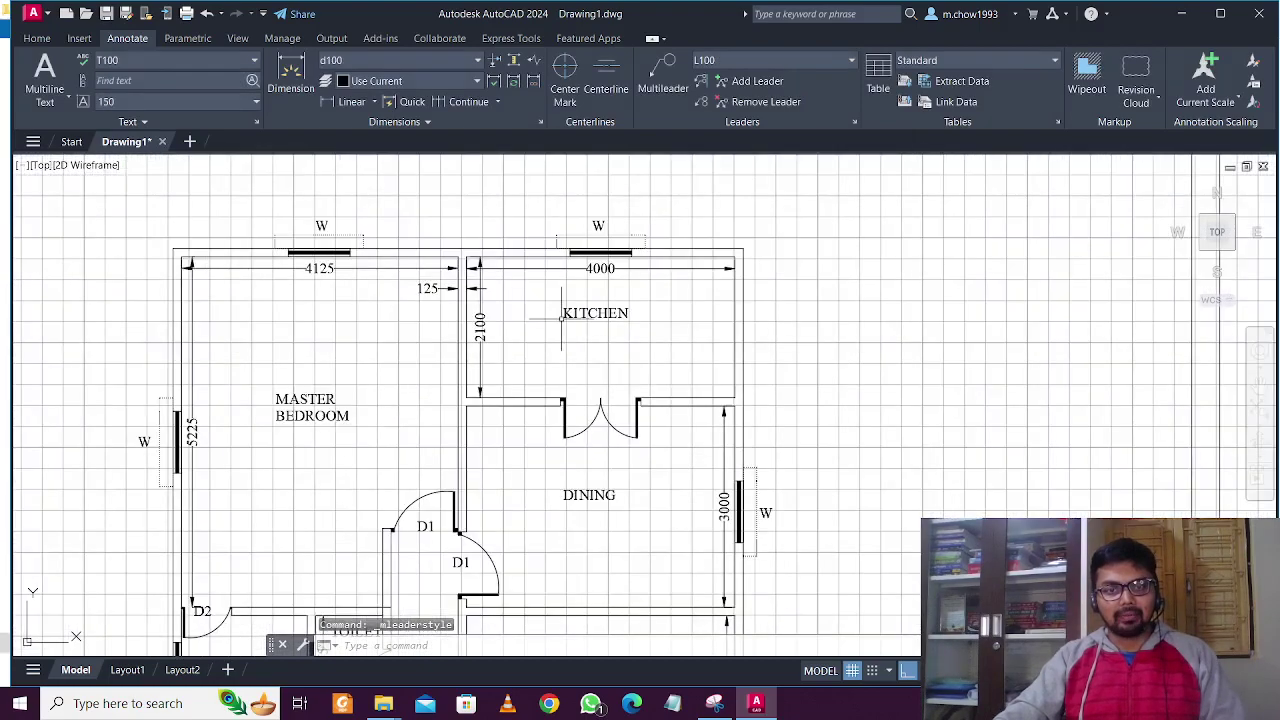
pyautogui.press('Escape')
pyautogui.scroll(-4, 530, 290)
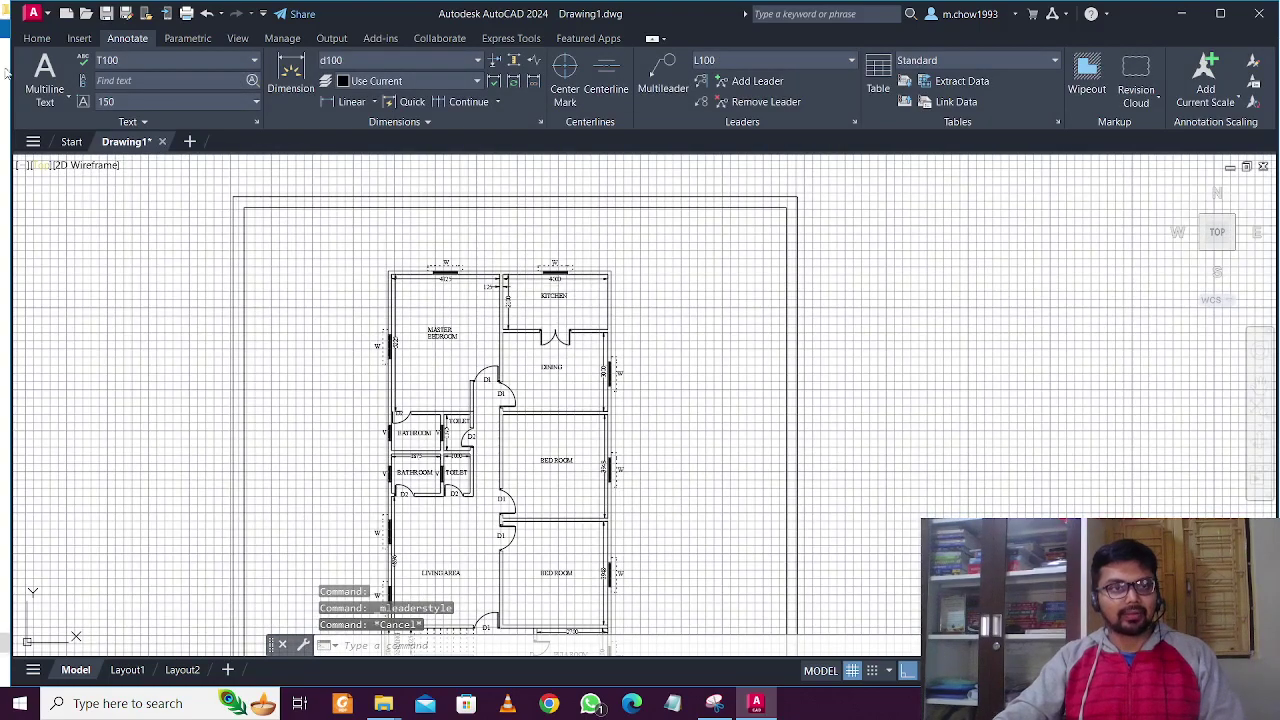
pyautogui.click(38, 39)
pyautogui.scroll(2, 448, 300)
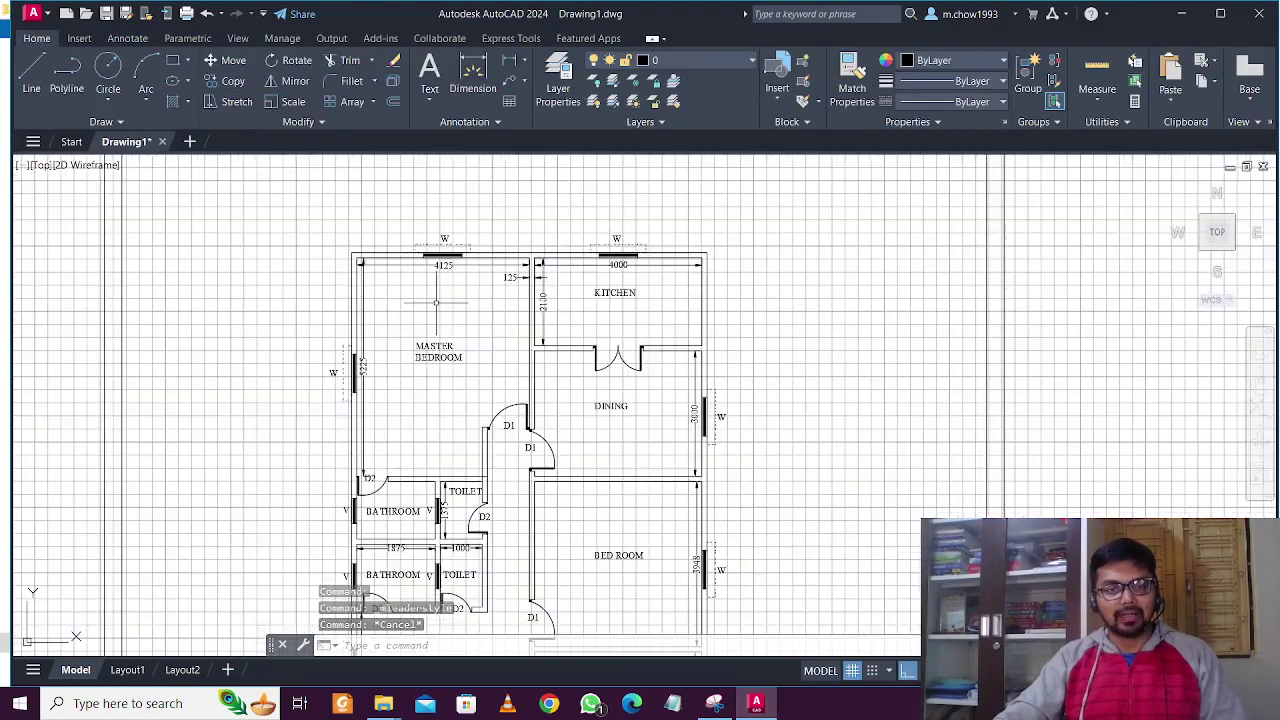
pyautogui.scroll(-5, 430, 292)
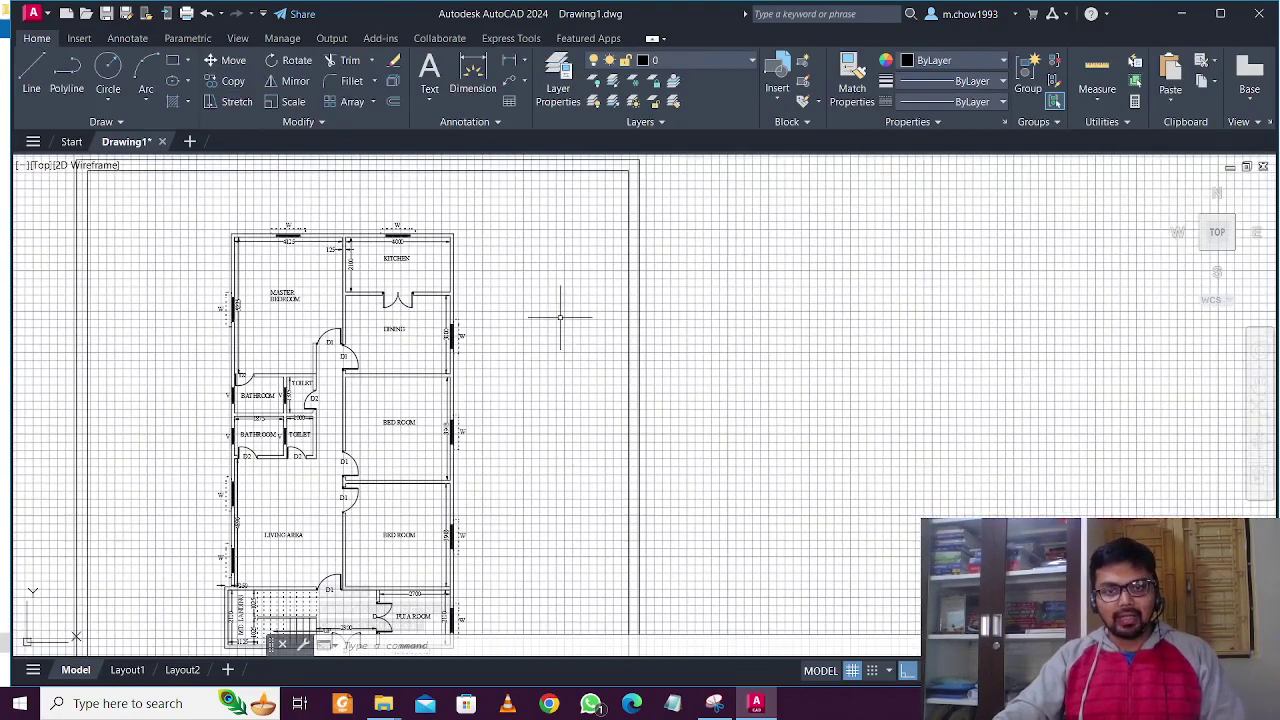
pyautogui.scroll(5, 531, 286)
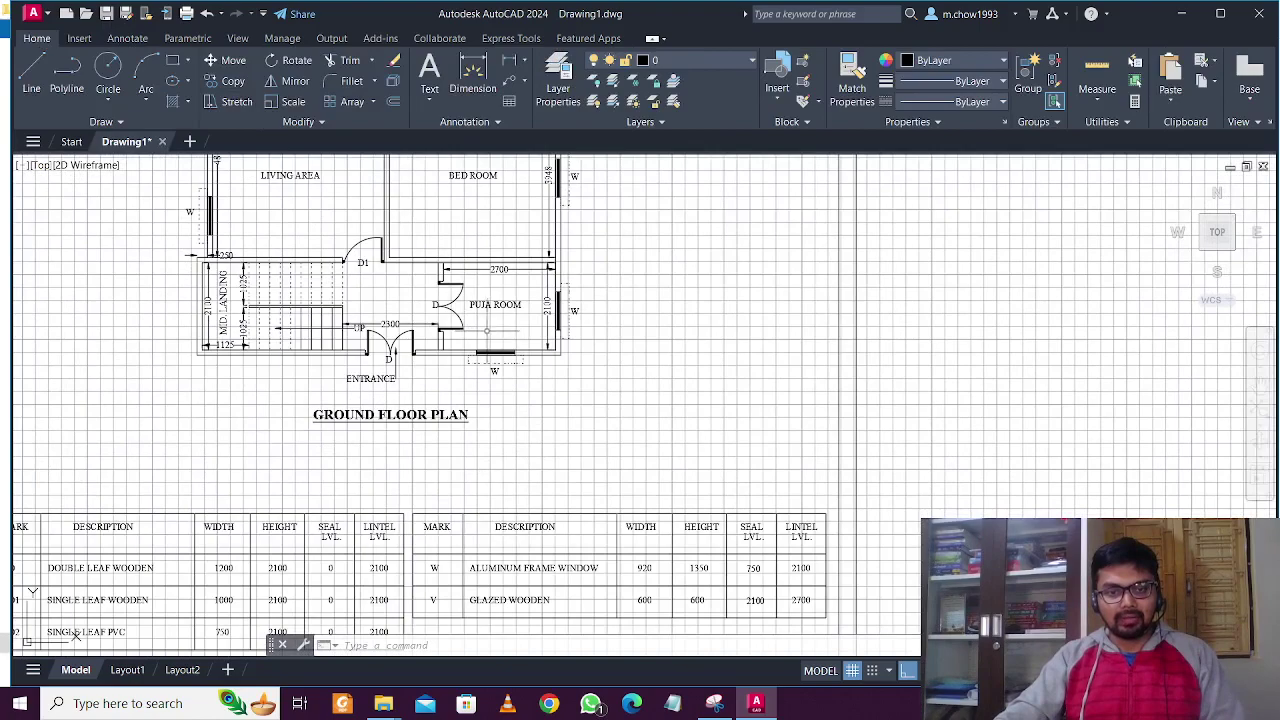
pyautogui.scroll(-1, 487, 331)
pyautogui.moveTo(478, 322); pyautogui.dragTo(543, 586, button='middle')
pyautogui.scroll(1, 478, 307)
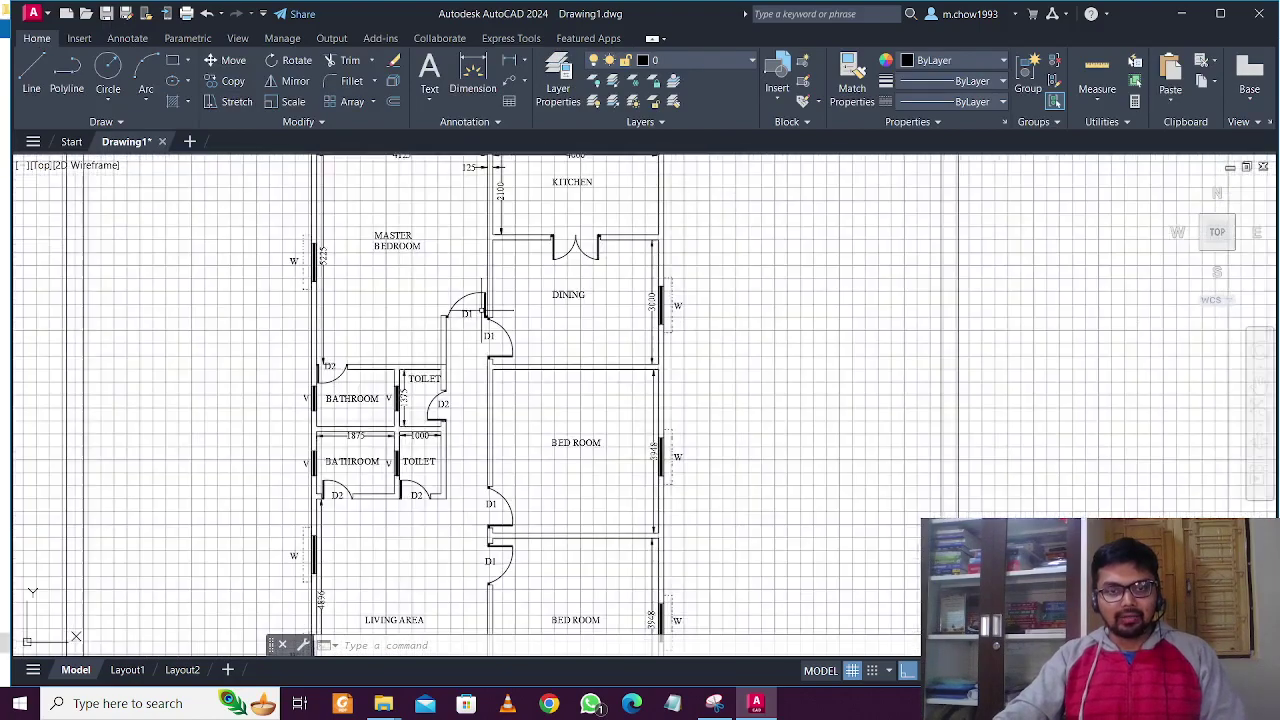
pyautogui.scroll(-2, 484, 307)
pyautogui.scroll(5, 529, 541)
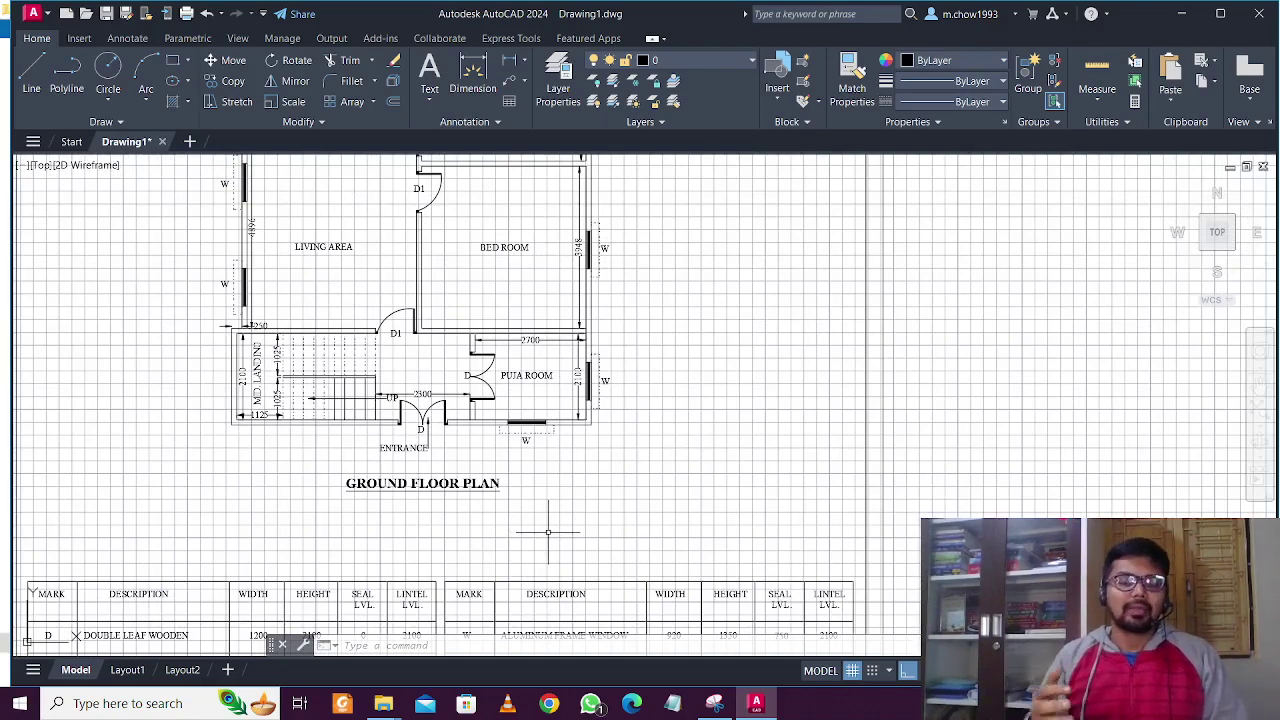
pyautogui.moveTo(488, 263); pyautogui.dragTo(556, 616, button='middle')
pyautogui.moveTo(443, 196); pyautogui.dragTo(466, 293, button='middle')
pyautogui.moveTo(353, 185); pyautogui.dragTo(335, 219, button='middle')
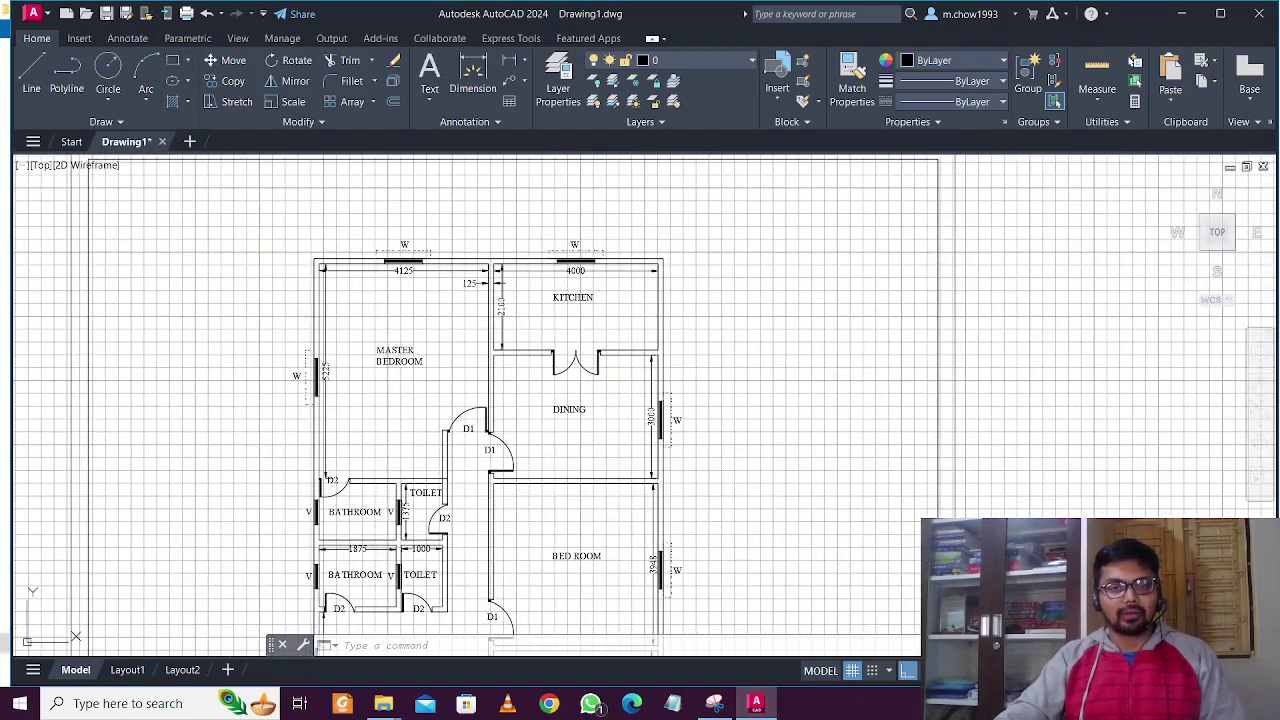
pyautogui.click(173, 60)
pyautogui.press('Escape')
pyautogui.click(710, 60)
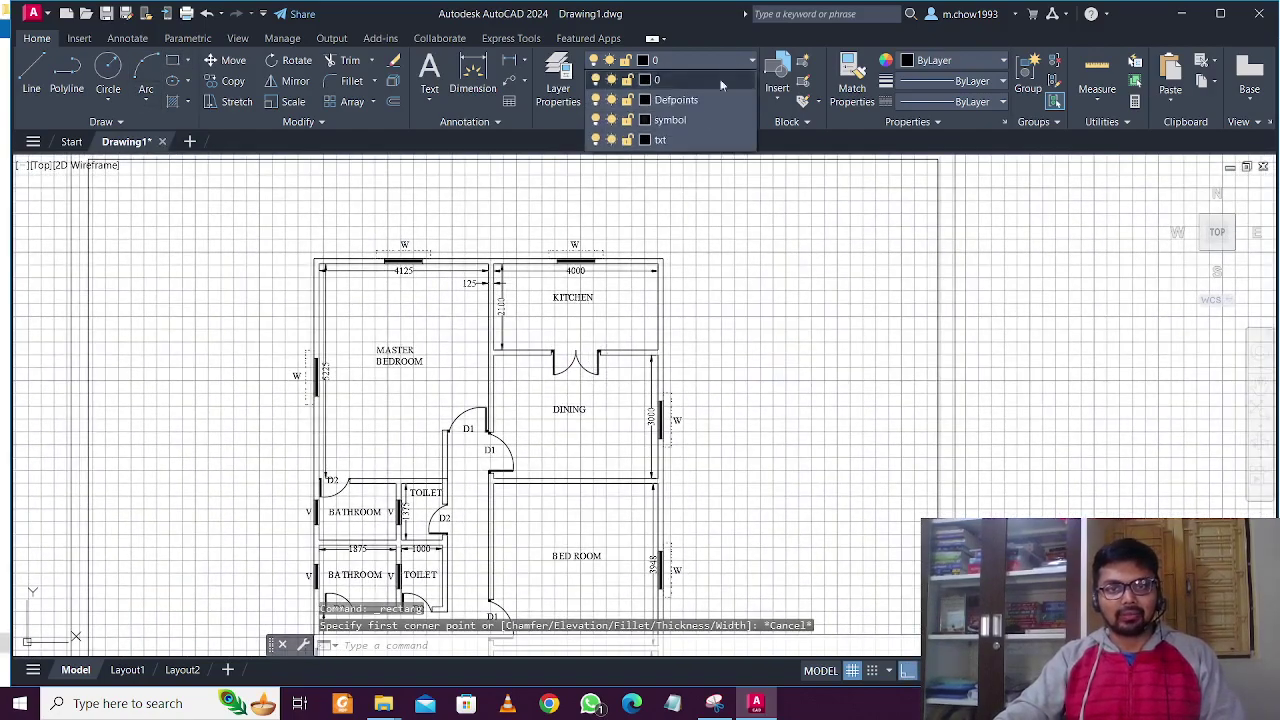
pyautogui.click(551, 80)
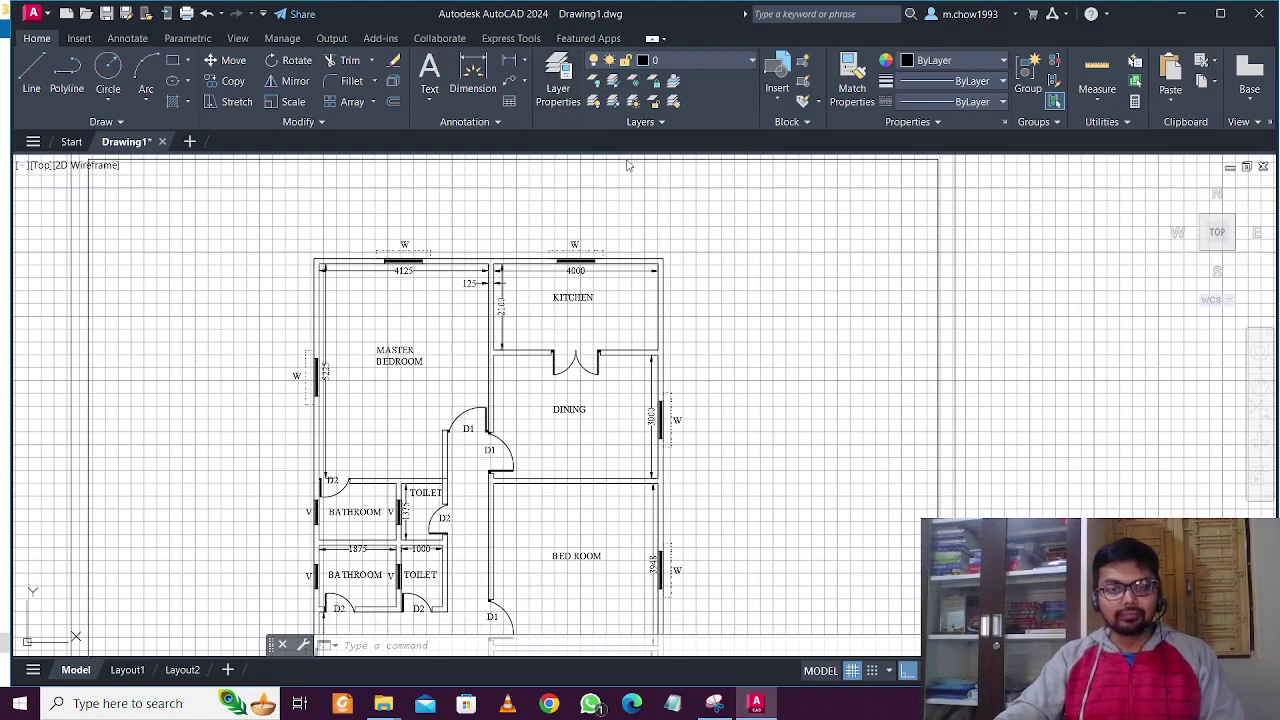
# Create a new layer named Column and make it the current layer.
pyautogui.click(557, 90)
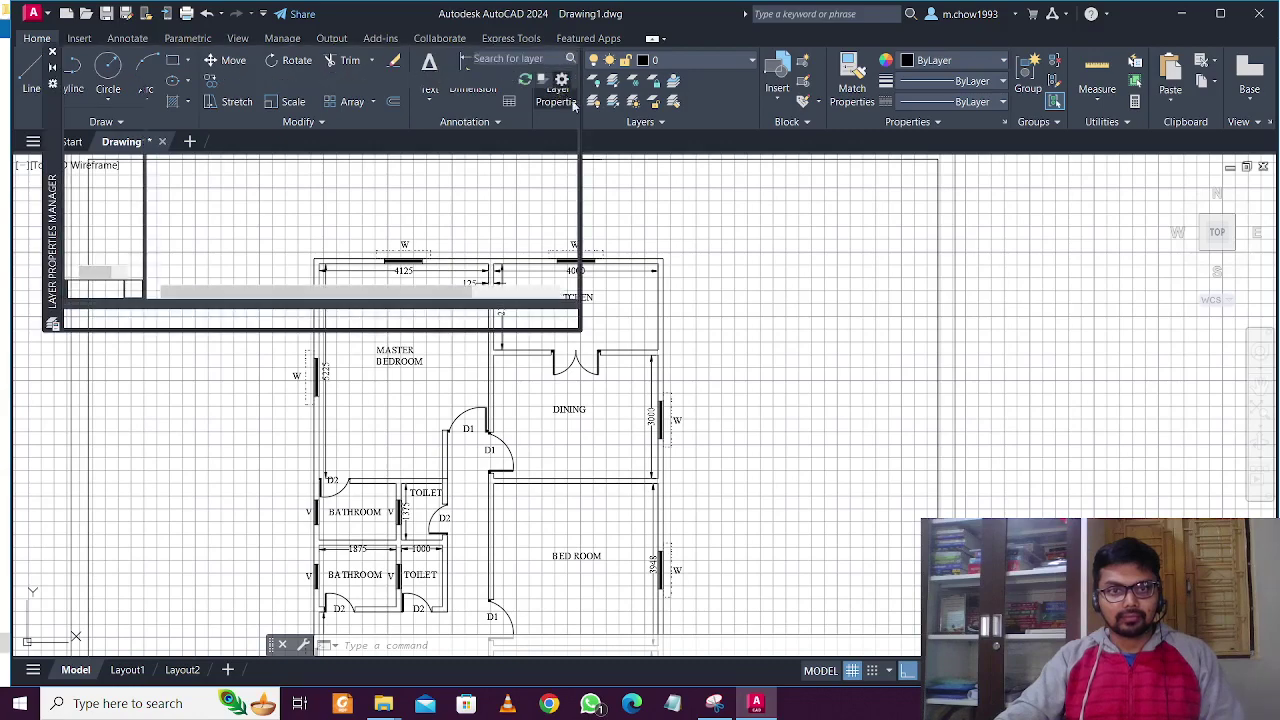
pyautogui.click(693, 193)
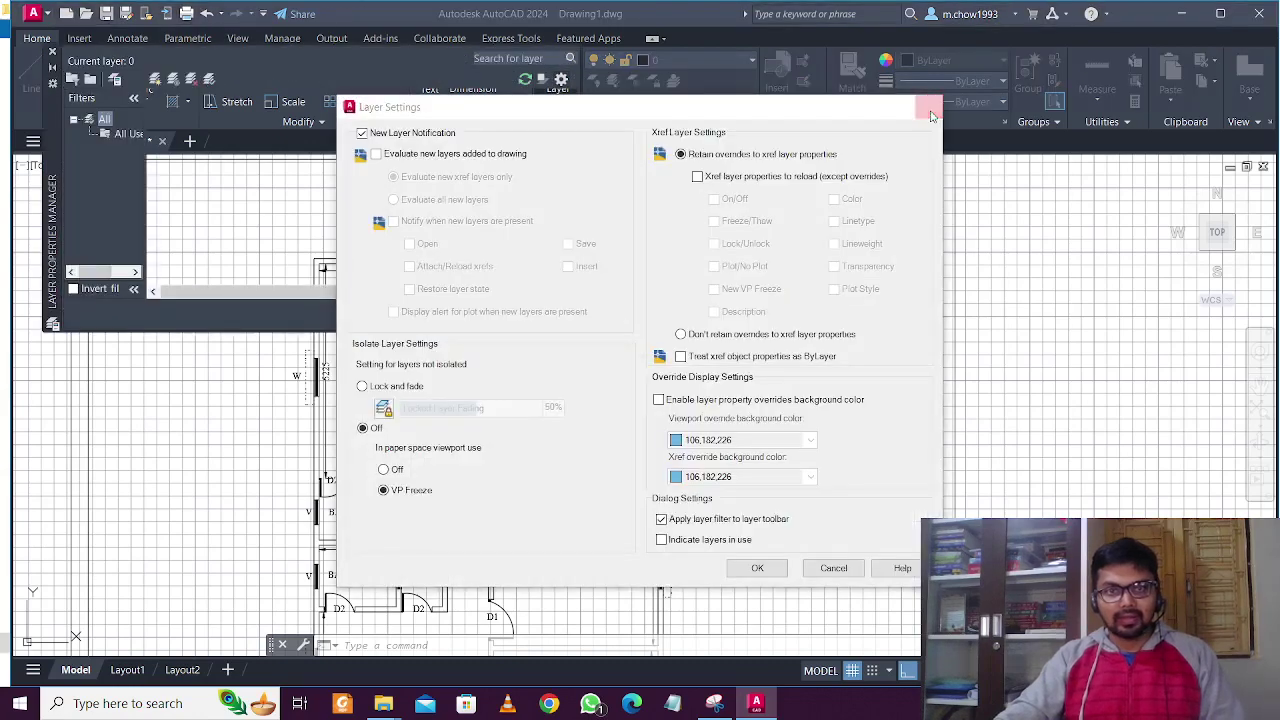
pyautogui.click(928, 106)
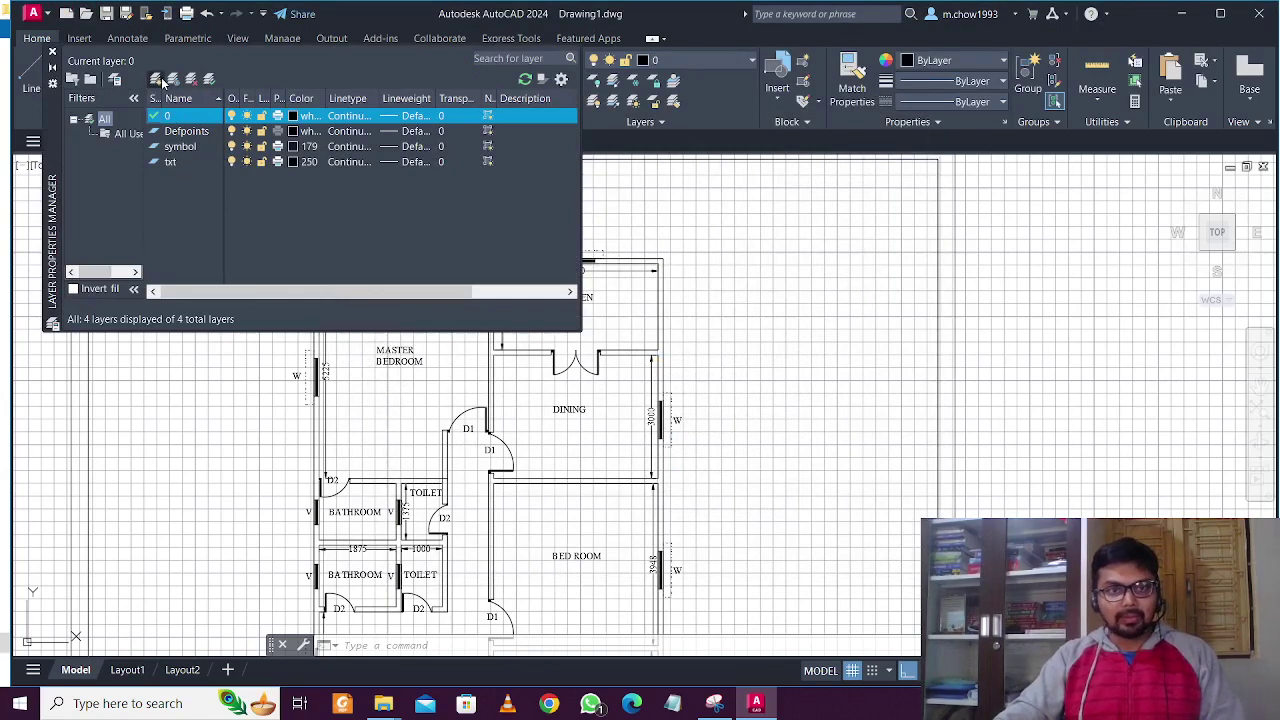
pyautogui.click(157, 80)
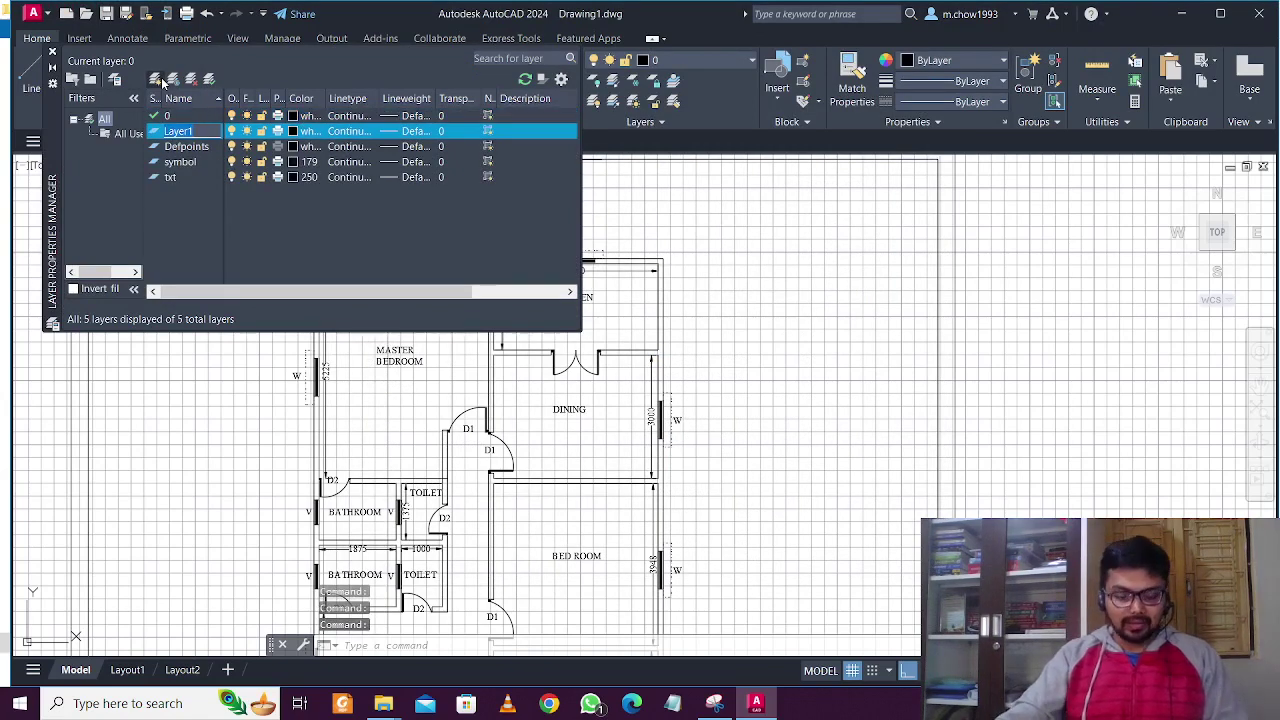
pyautogui.write('Column')
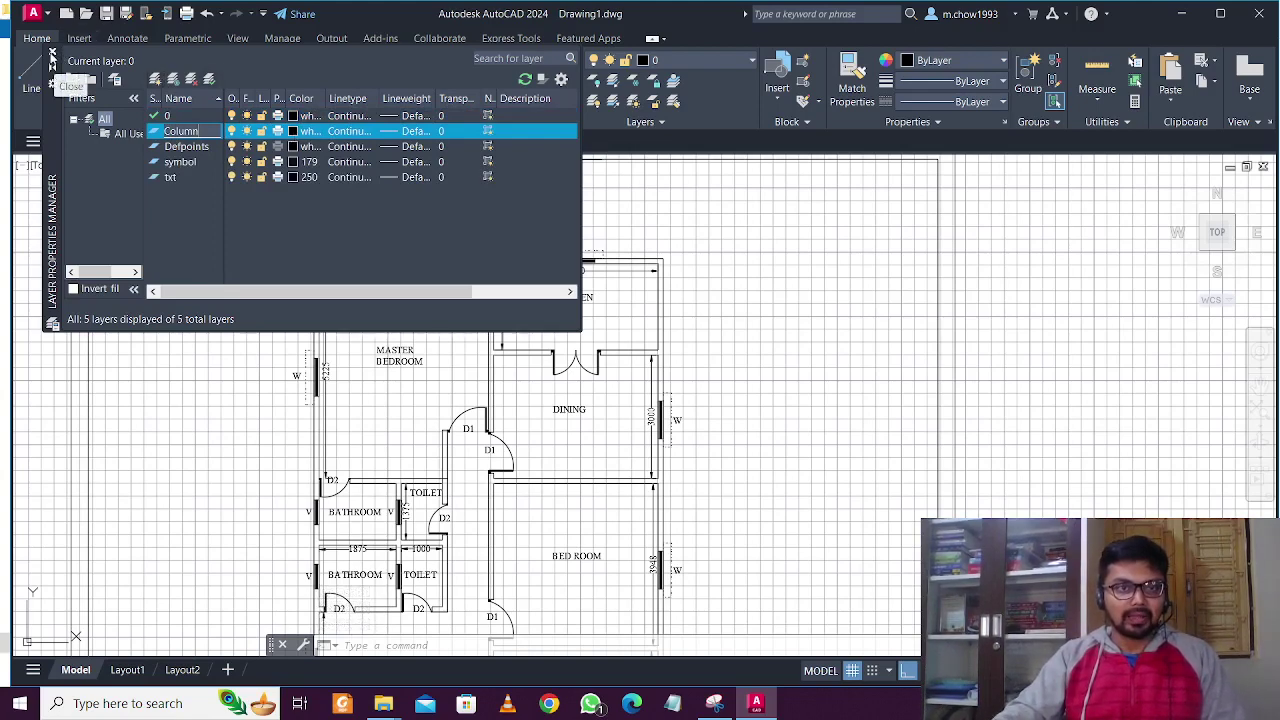
pyautogui.click(52, 57)
pyautogui.click(743, 57)
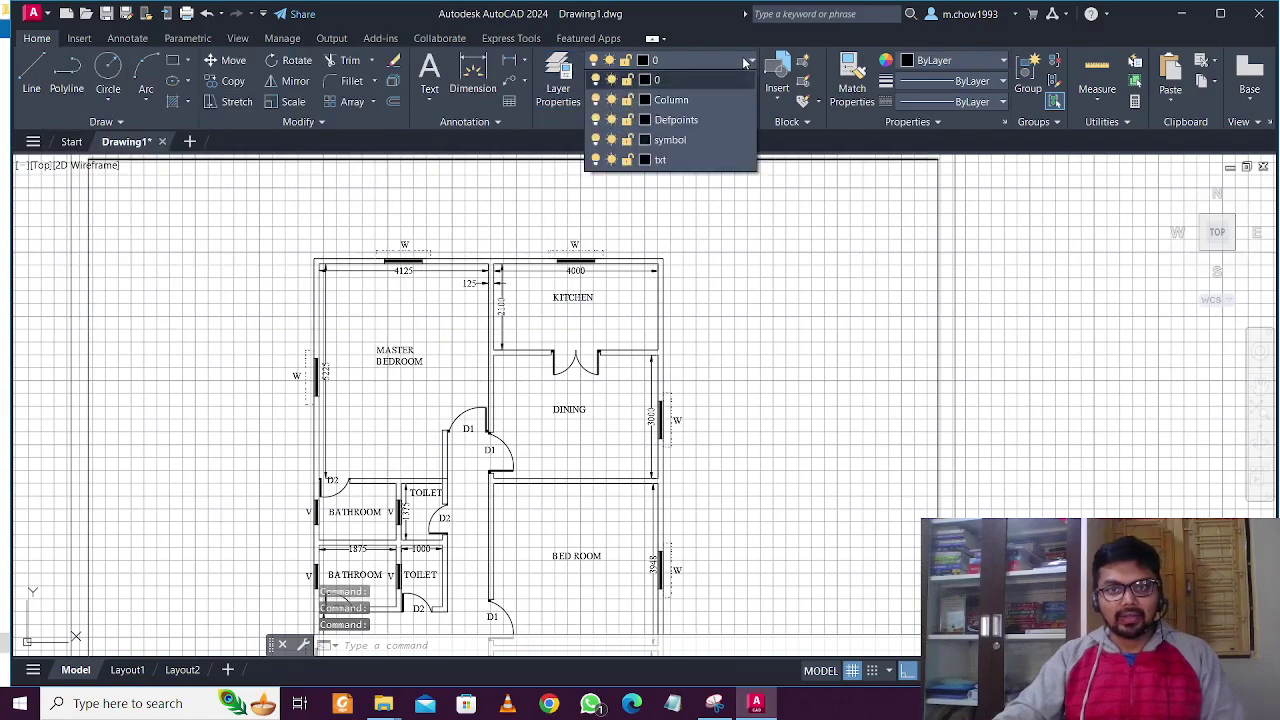
pyautogui.click(705, 100)
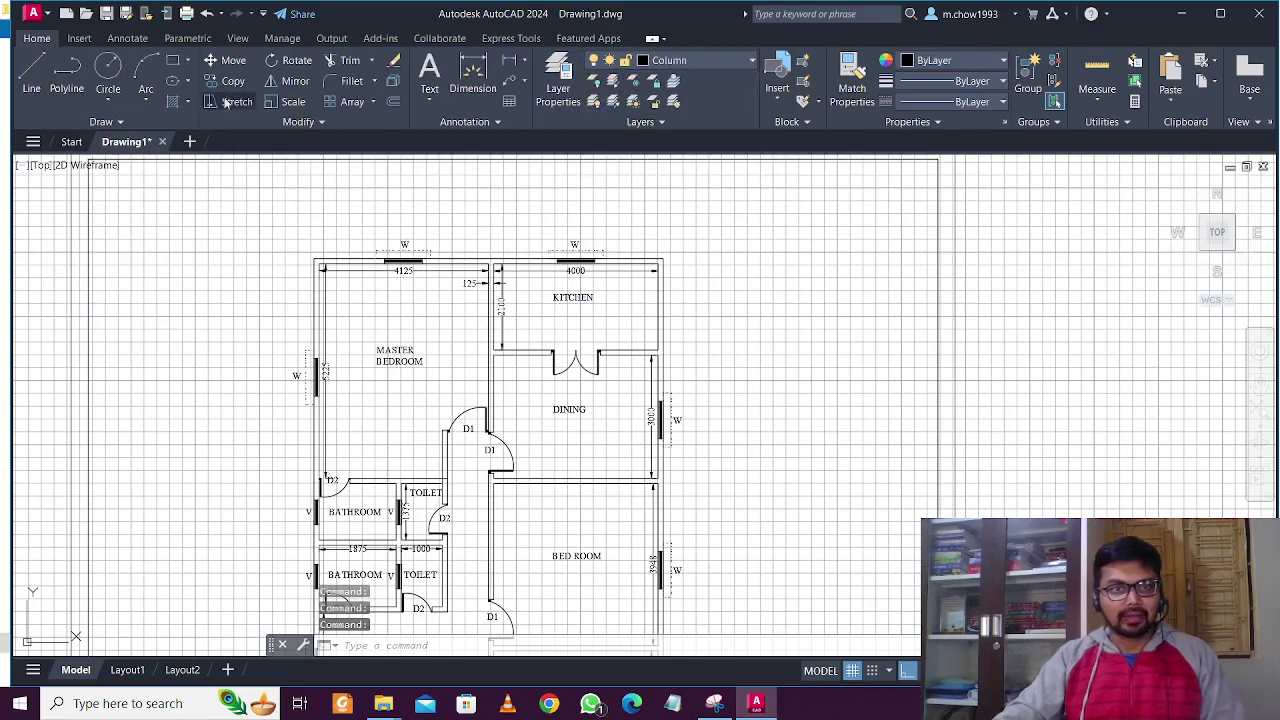
# Draw a 350 by 350 mm rectangle in the empty area above the floor plan's sheet border.
pyautogui.click(172, 61)
pyautogui.scroll(-3, 471, 300)
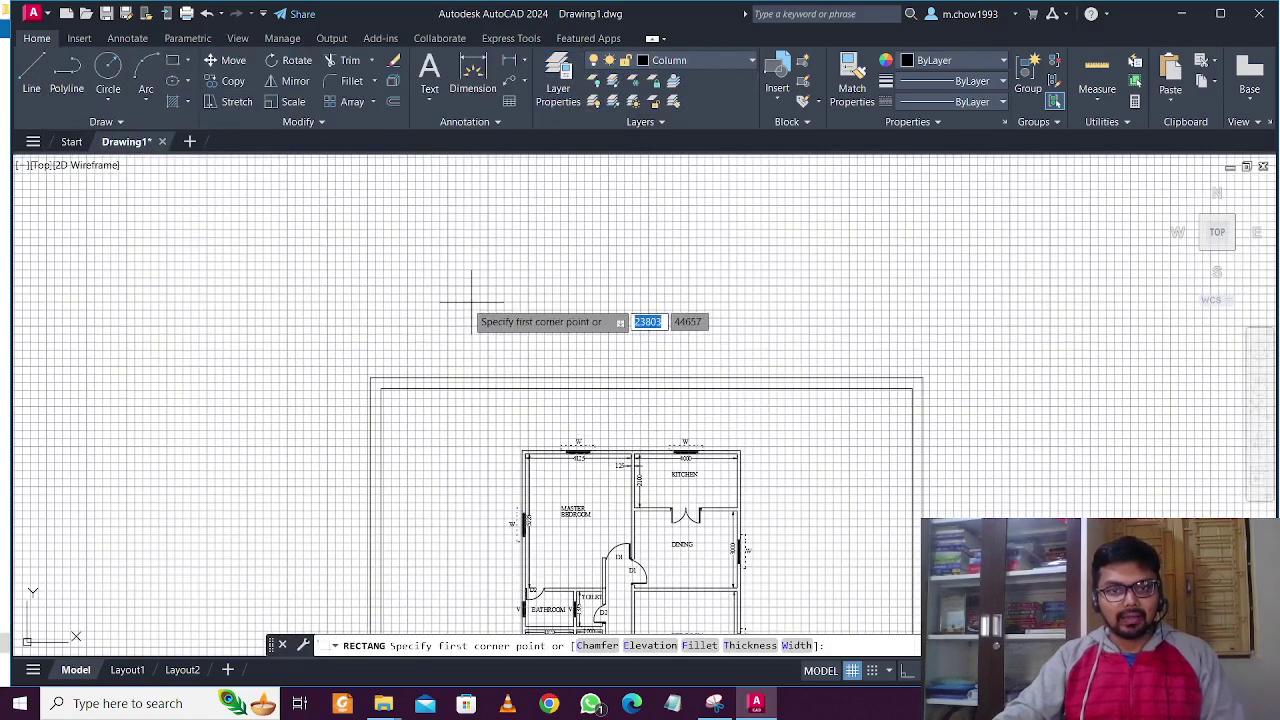
pyautogui.click(448, 292)
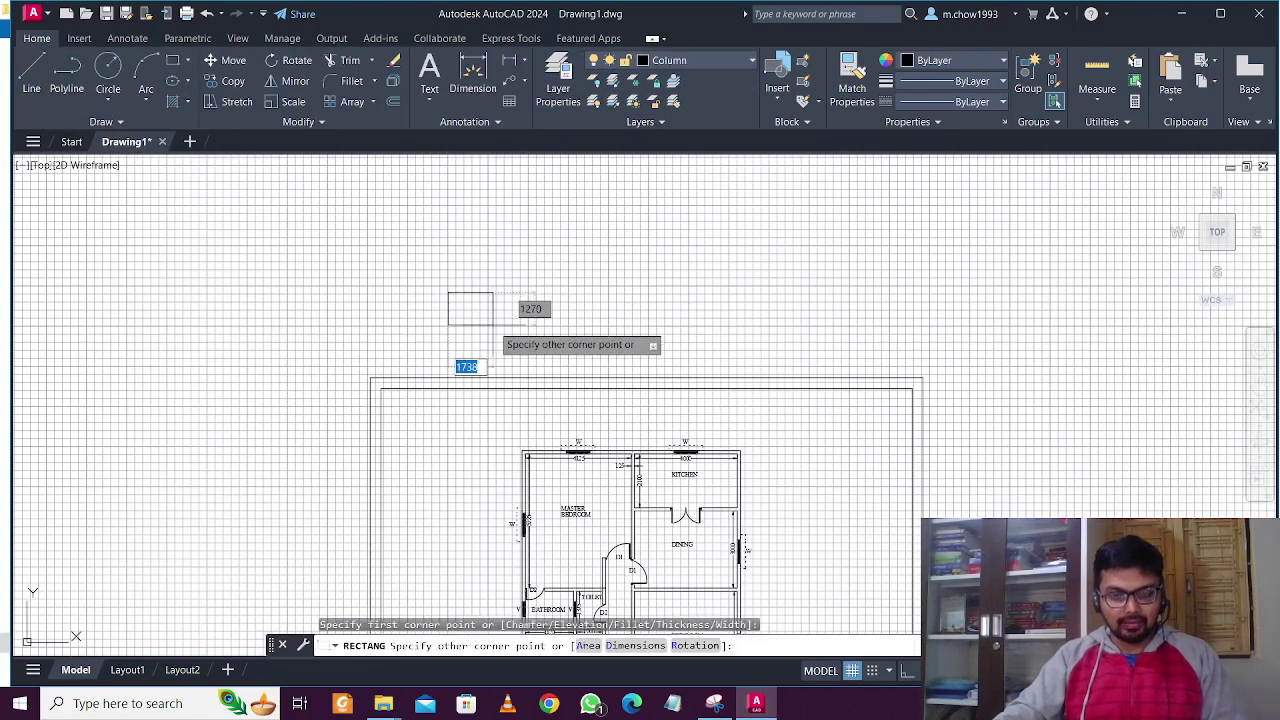
pyautogui.press('F8')
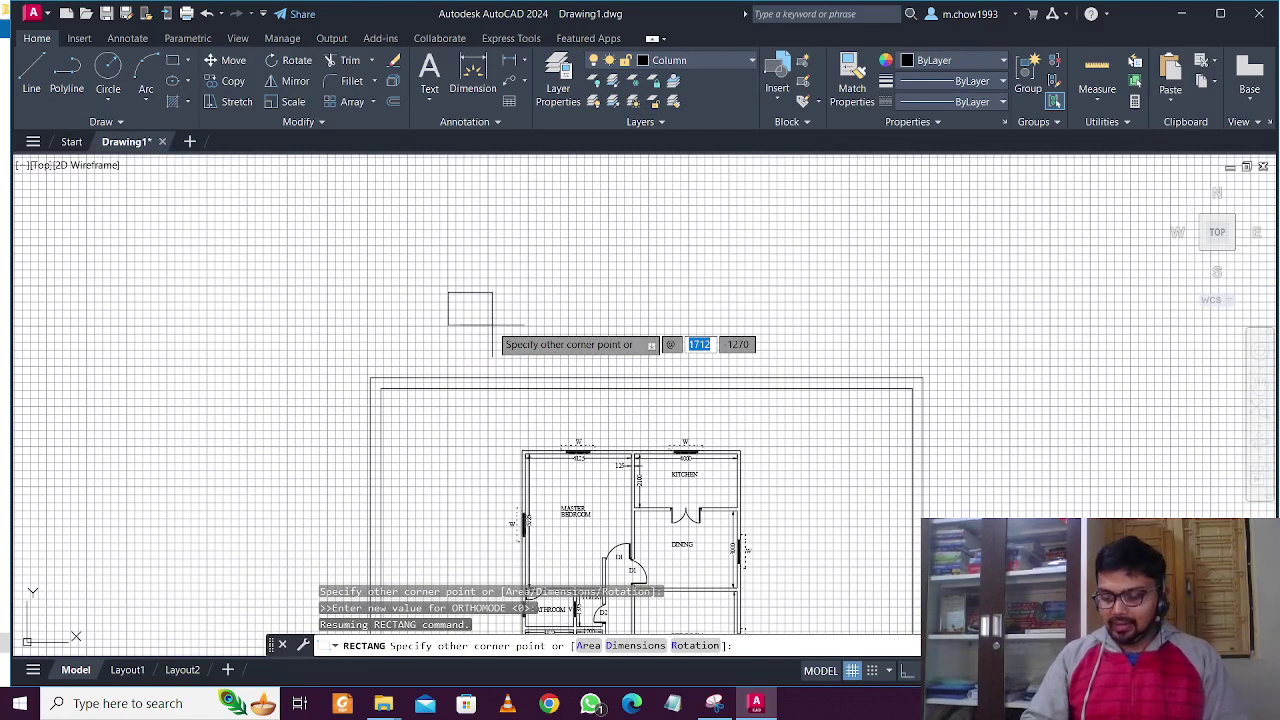
pyautogui.write('350')
pyautogui.press('Tab')
pyautogui.write('35')
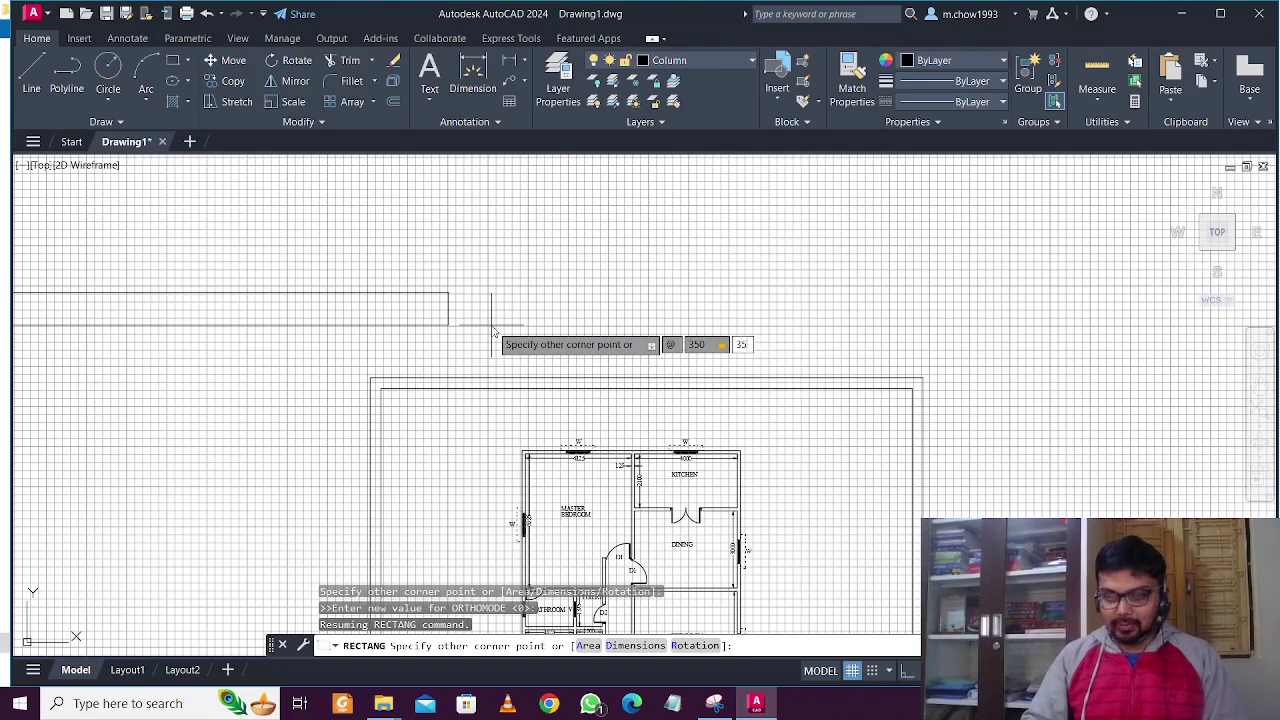
pyautogui.write('0')
pyautogui.press('Return')
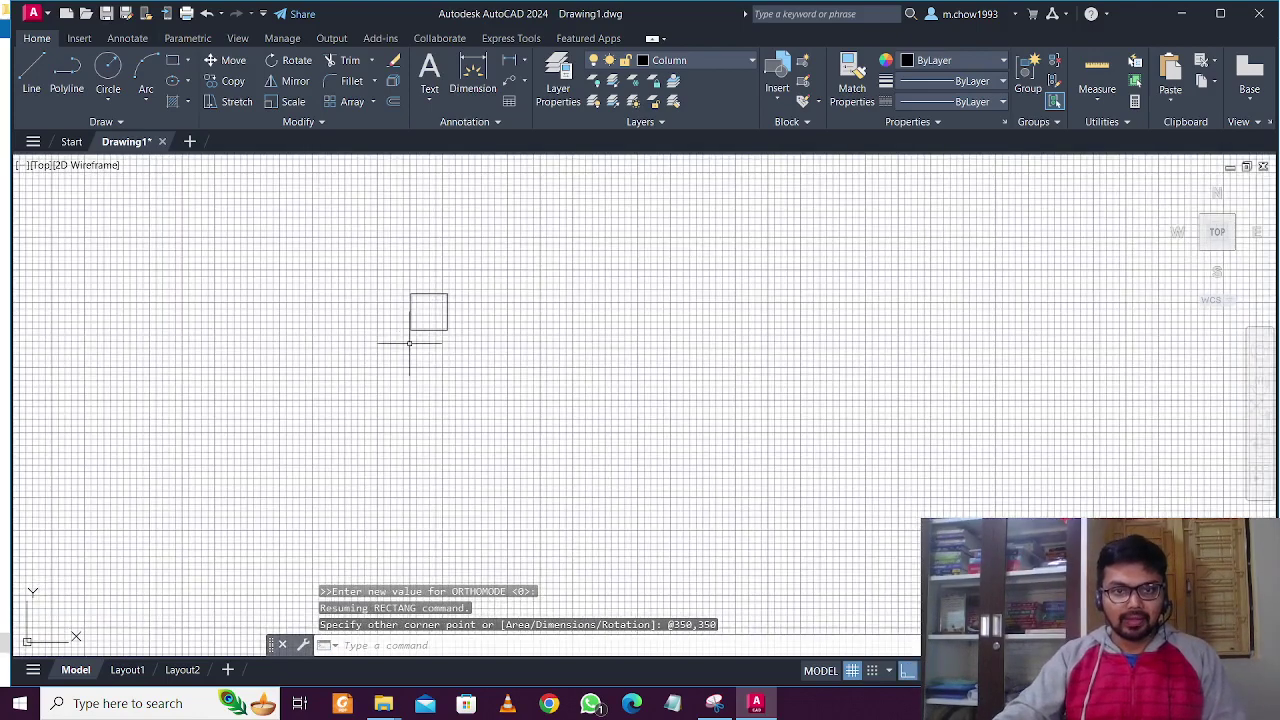
# Hatch the inside of the 350 mm square with a Solid fill, keeping the hatch color ByLayer.
pyautogui.scroll(2, 409, 343)
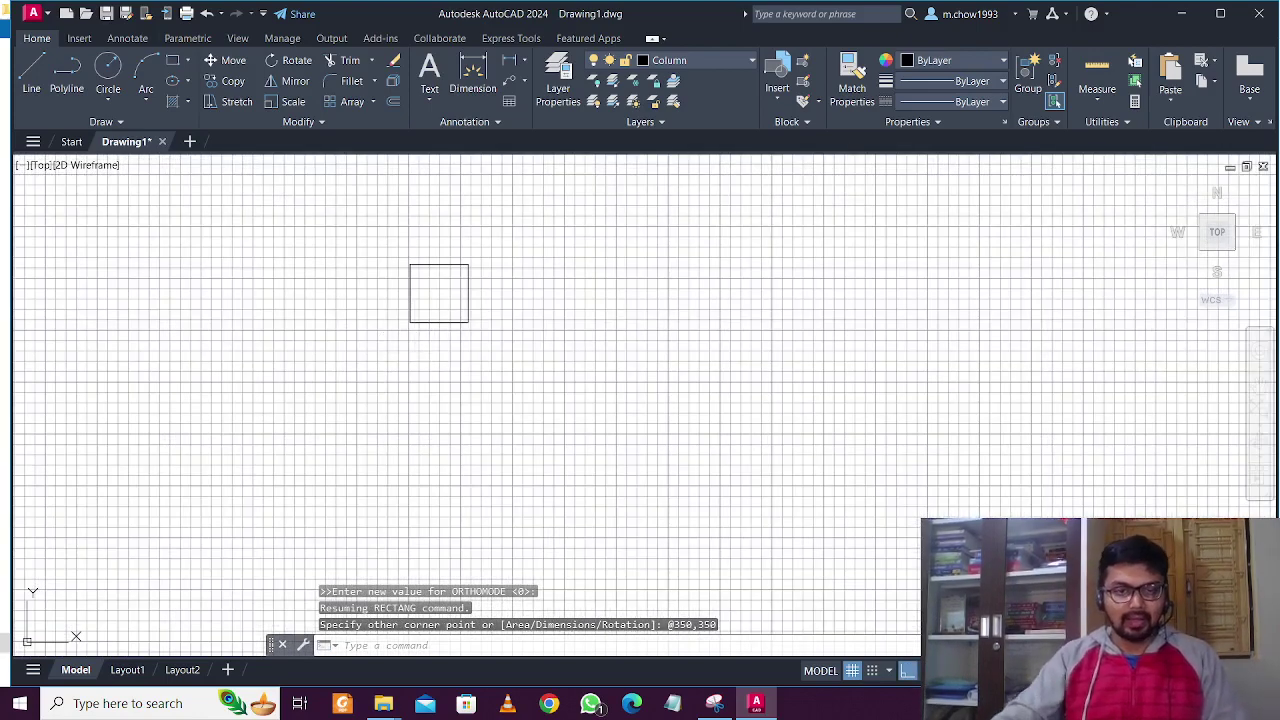
pyautogui.write('hatch')
pyautogui.press('Return')
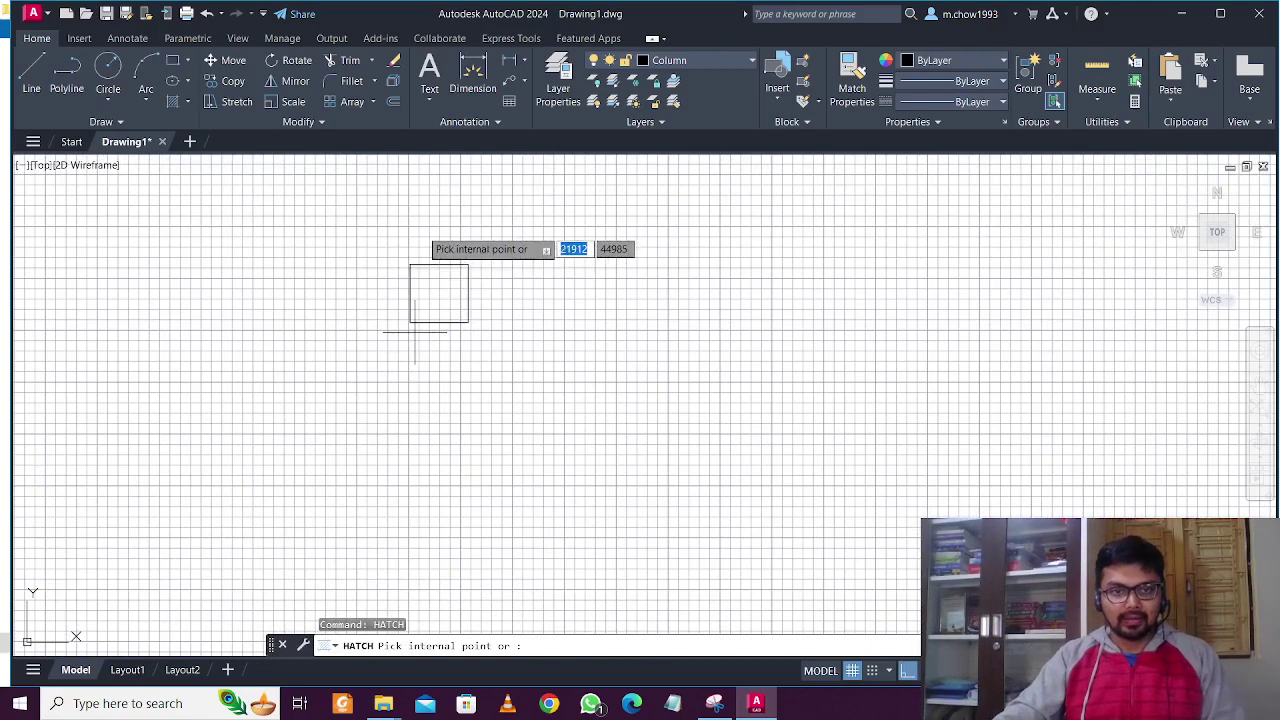
pyautogui.click(452, 285)
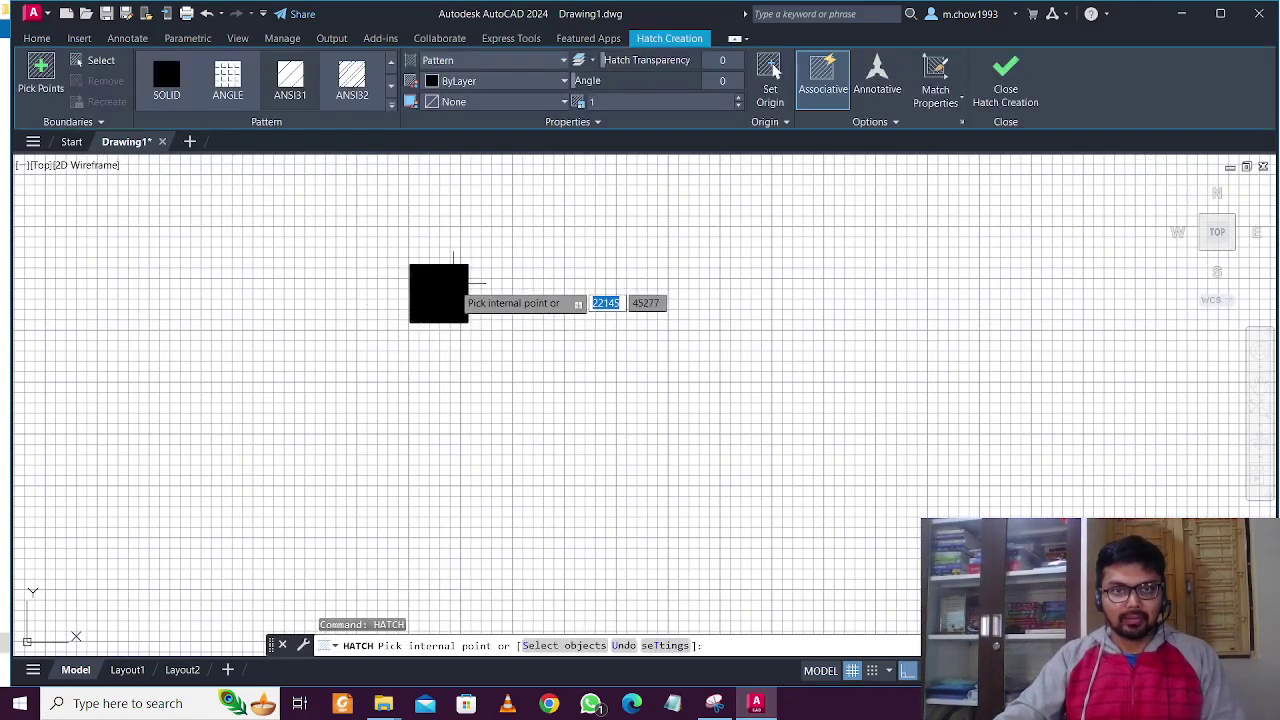
pyautogui.click(498, 62)
pyautogui.click(495, 80)
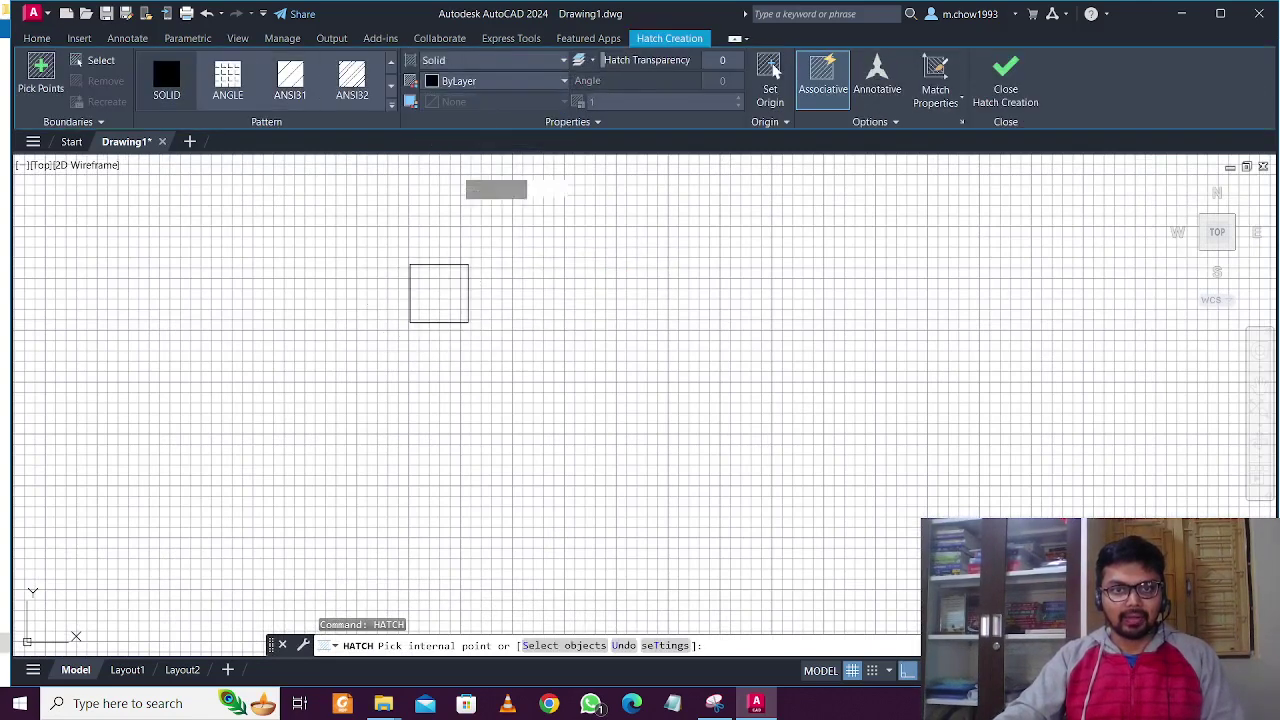
pyautogui.click(438, 292)
pyautogui.press('Escape')
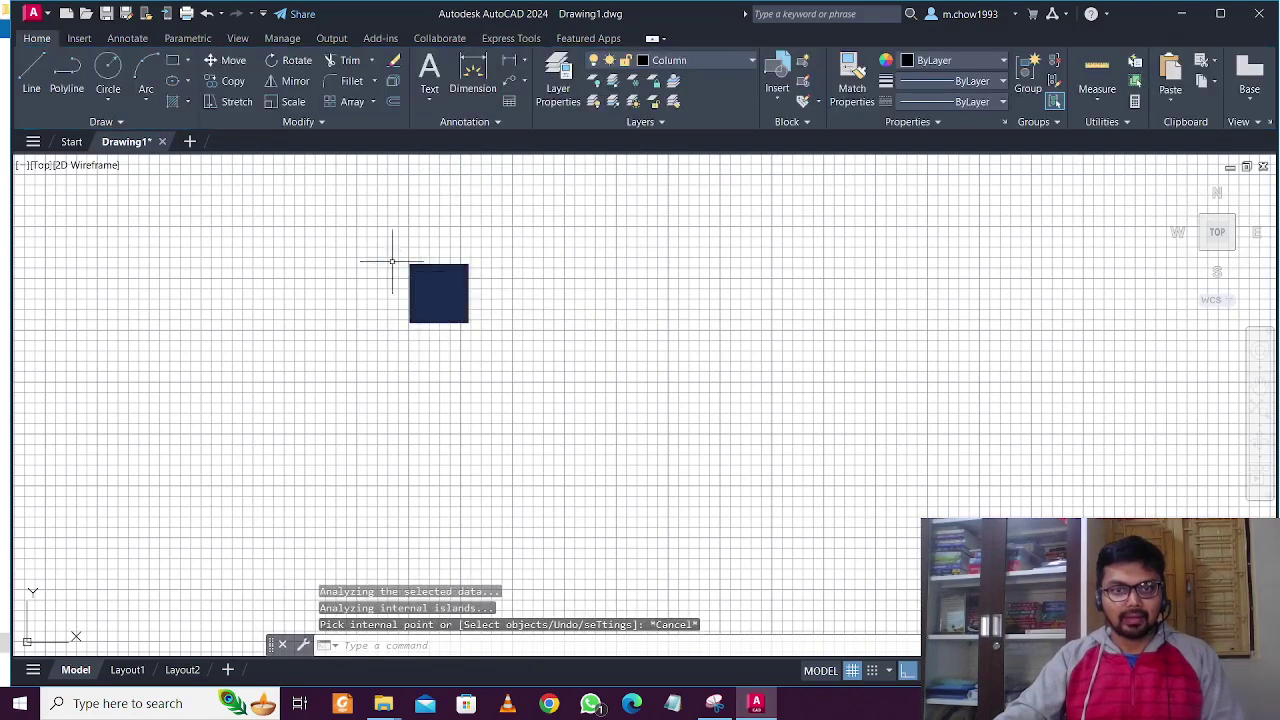
# Define the hatched 350 mm square as a block named column, converting both the outline and the fill.
pyautogui.click(392, 261)
pyautogui.click(665, 448)
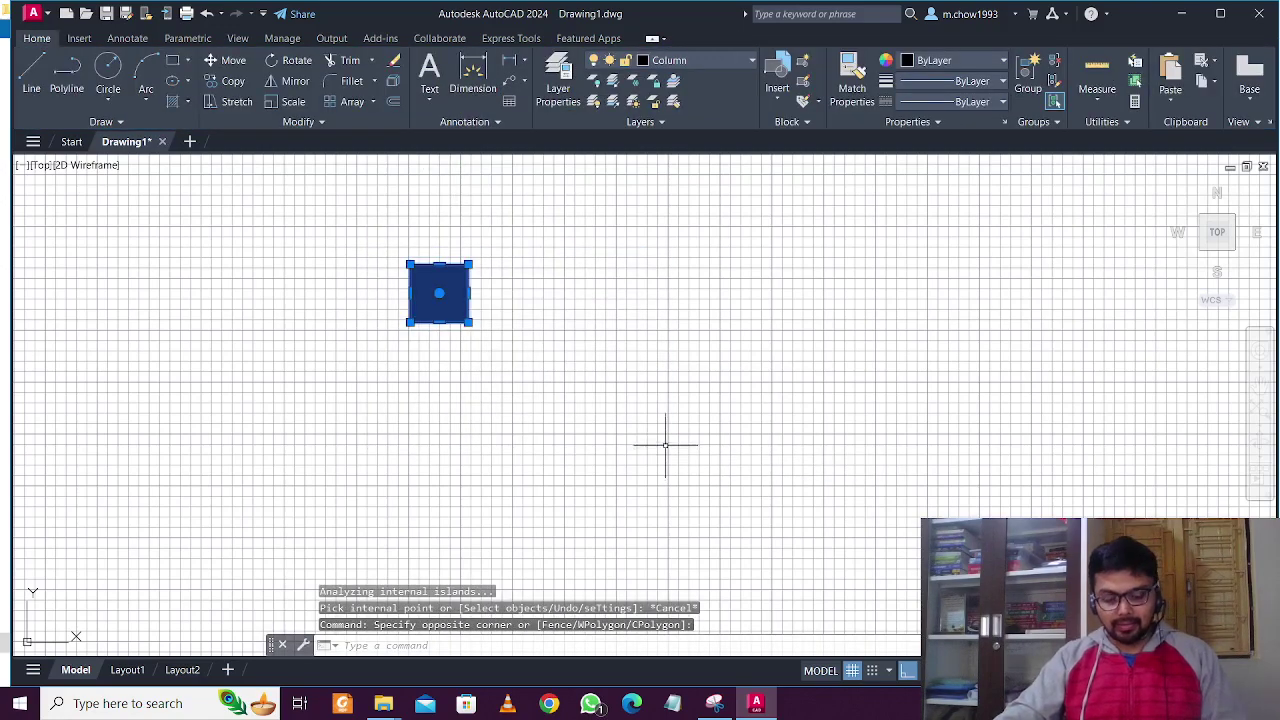
pyautogui.write('b')
pyautogui.press('Return')
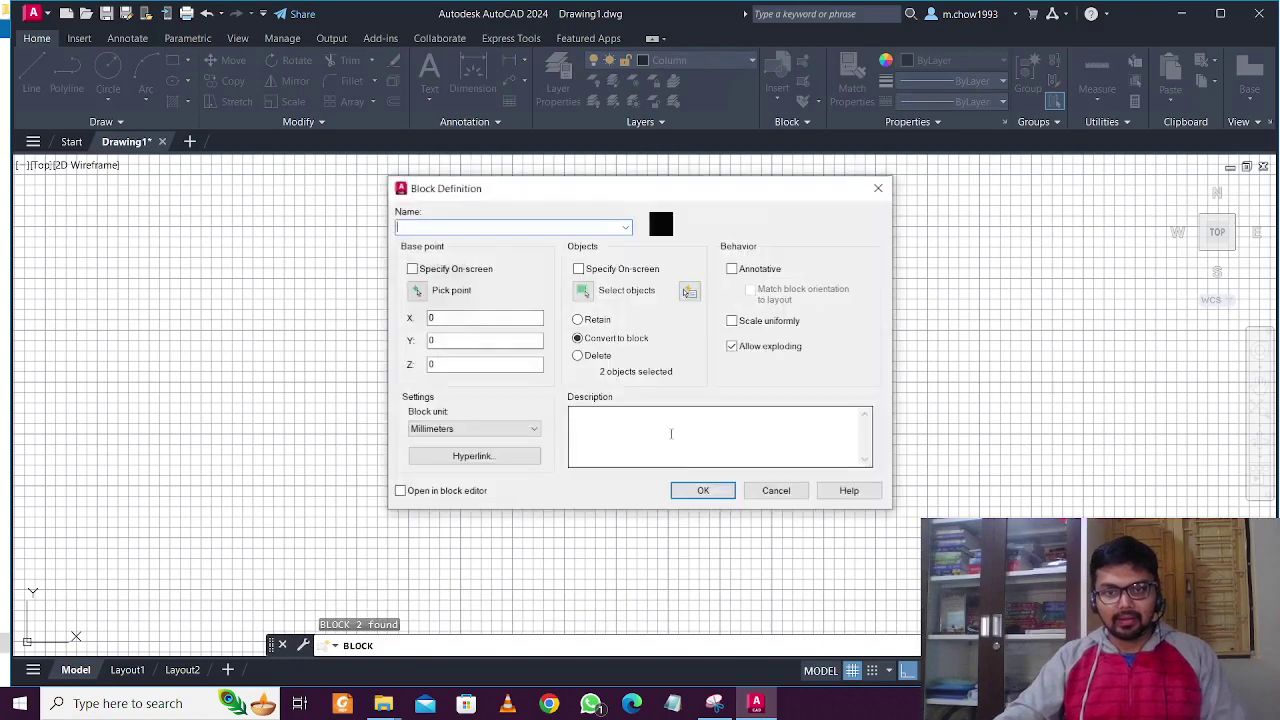
pyautogui.write('colu')
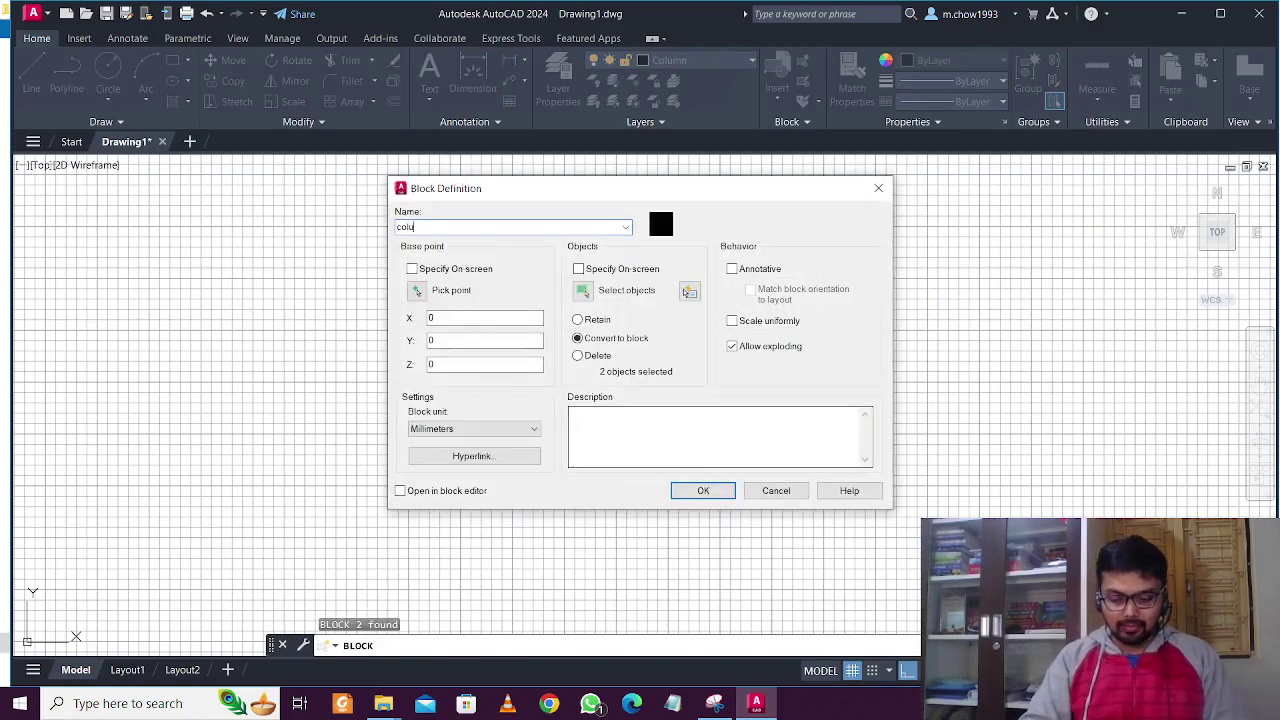
pyautogui.write('mn')
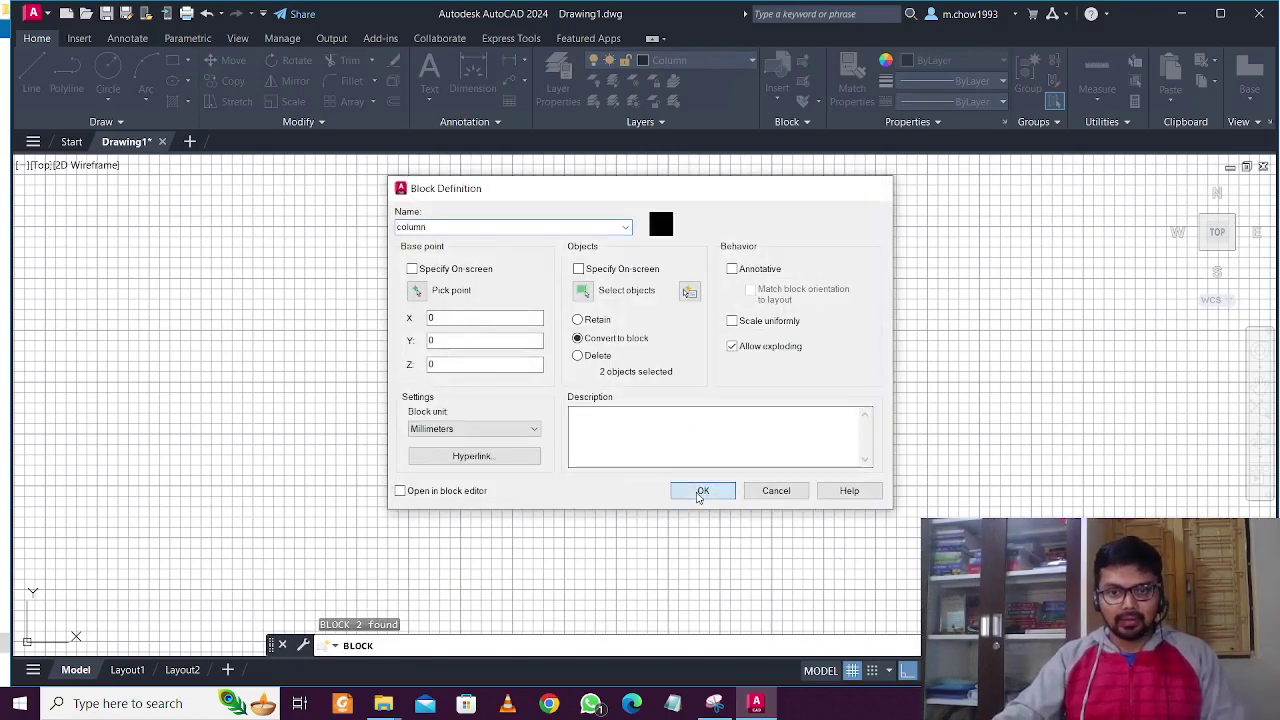
pyautogui.click(702, 491)
# Move the column block by its upper-left corner to the master bedroom's upper-left outer wall corner.
pyautogui.click(514, 343)
pyautogui.click(350, 232)
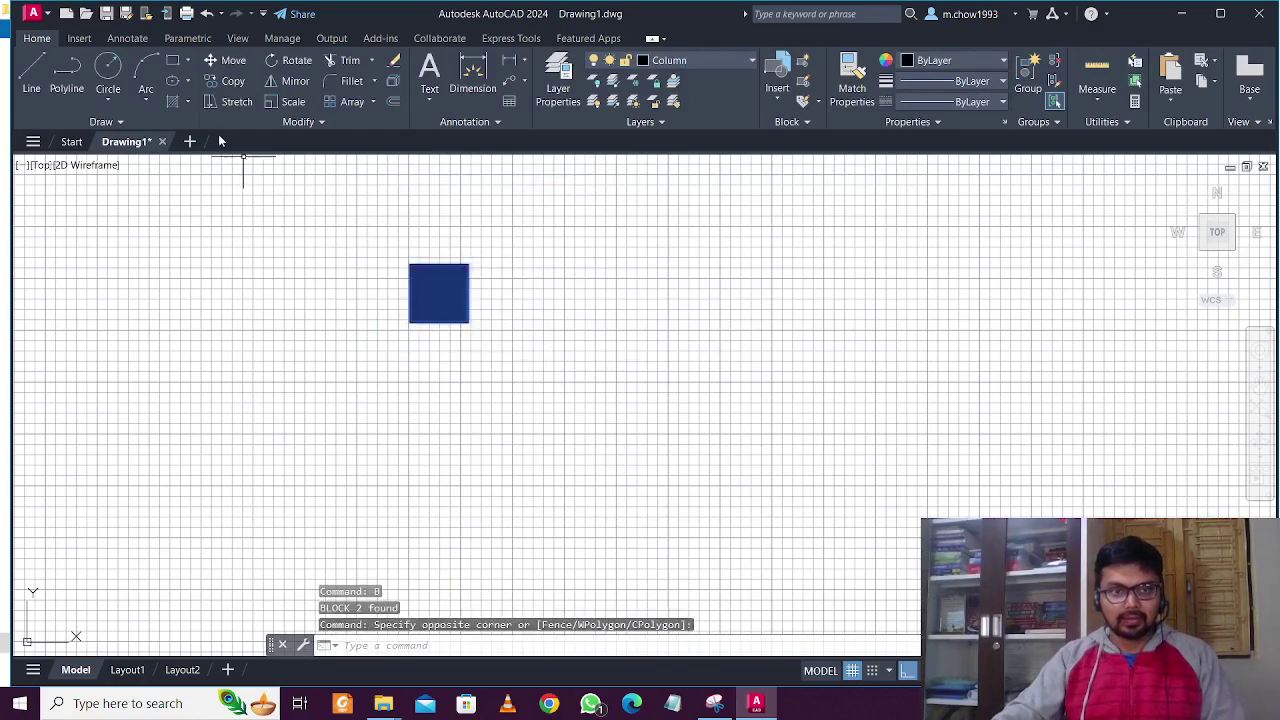
pyautogui.click(234, 62)
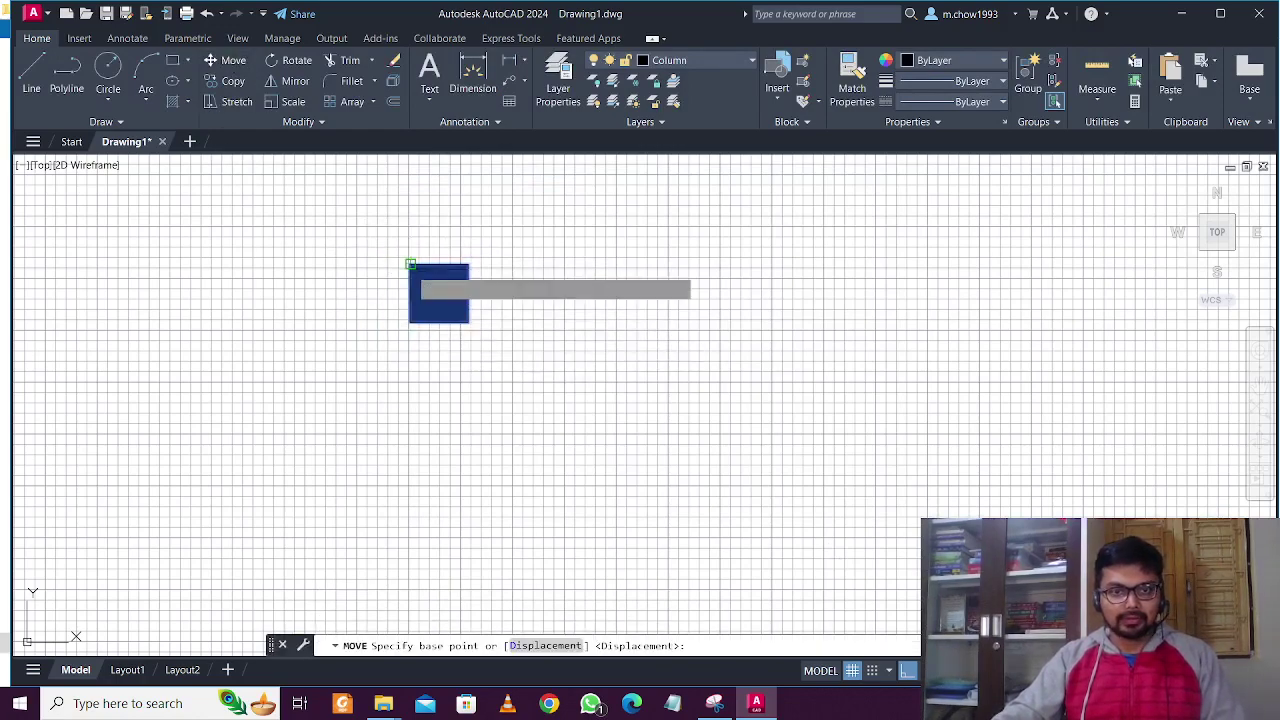
pyautogui.click(422, 270)
pyautogui.scroll(-5, 423, 257)
pyautogui.scroll(4, 423, 274)
pyautogui.scroll(5, 500, 418)
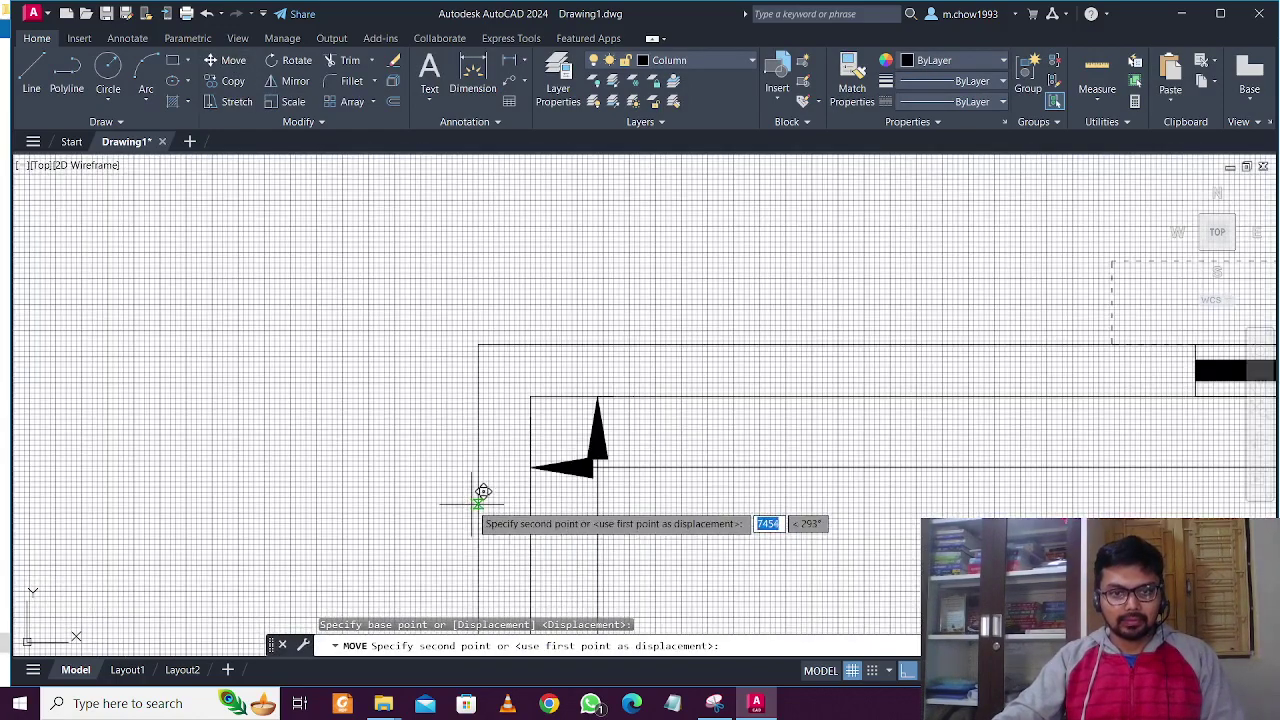
pyautogui.click(479, 345)
pyautogui.scroll(-5, 631, 435)
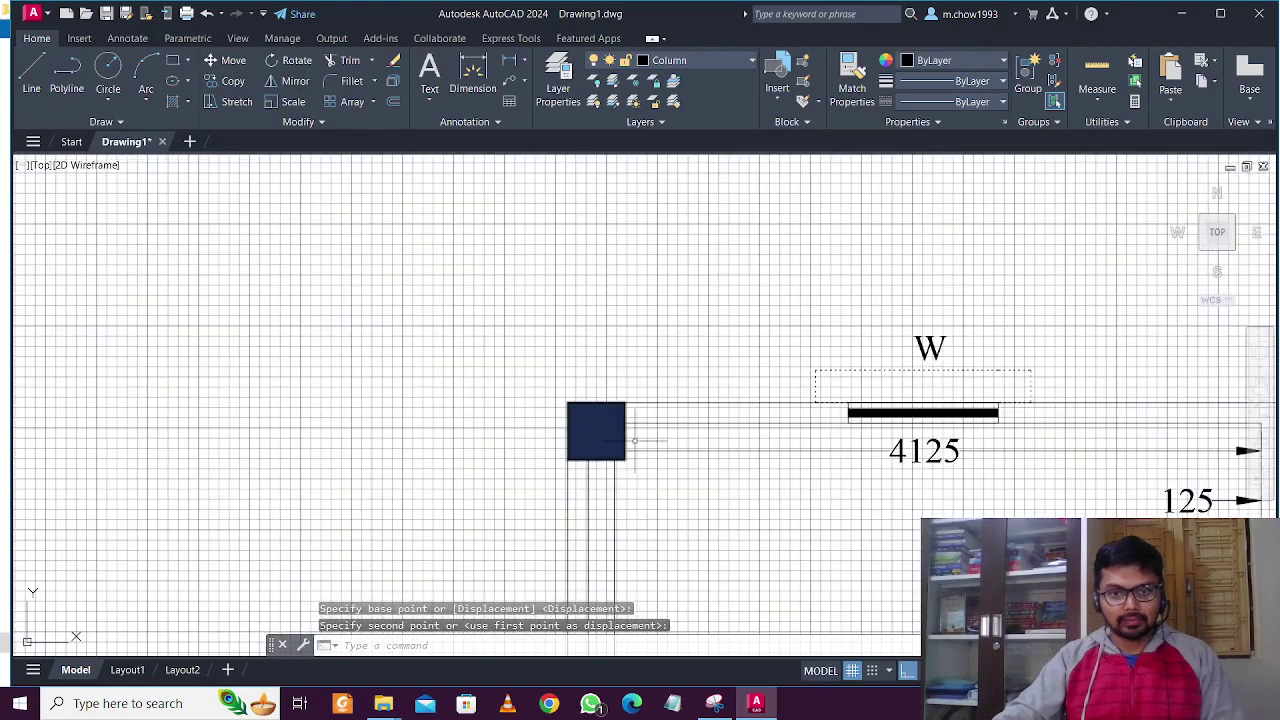
# Copy the corner column to where the wall between master bedroom and kitchen meets the upper outer wall, flush with the bedroom face.
pyautogui.scroll(5, 628, 426)
pyautogui.click(619, 381)
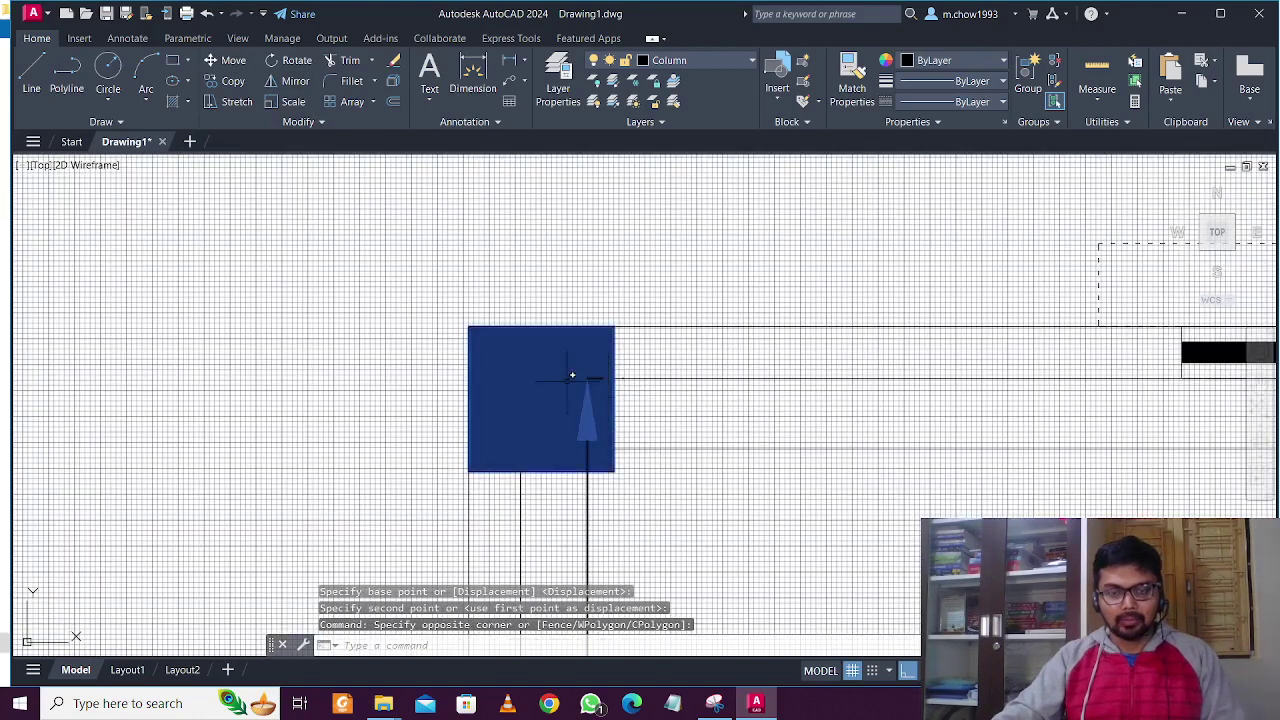
pyautogui.scroll(-3, 500, 346)
pyautogui.moveTo(664, 366); pyautogui.dragTo(551, 366, button='middle')
pyautogui.scroll(2, 540, 365)
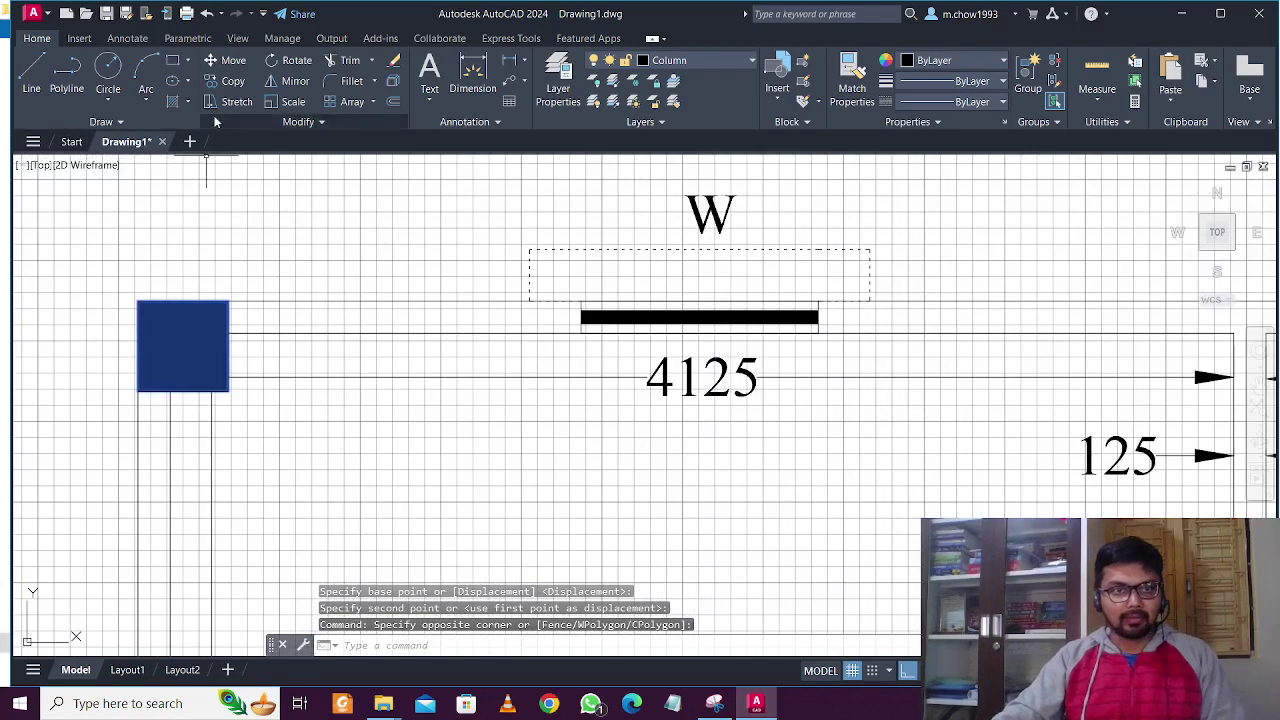
pyautogui.click(230, 81)
pyautogui.scroll(-4, 271, 186)
pyautogui.scroll(-2, 412, 363)
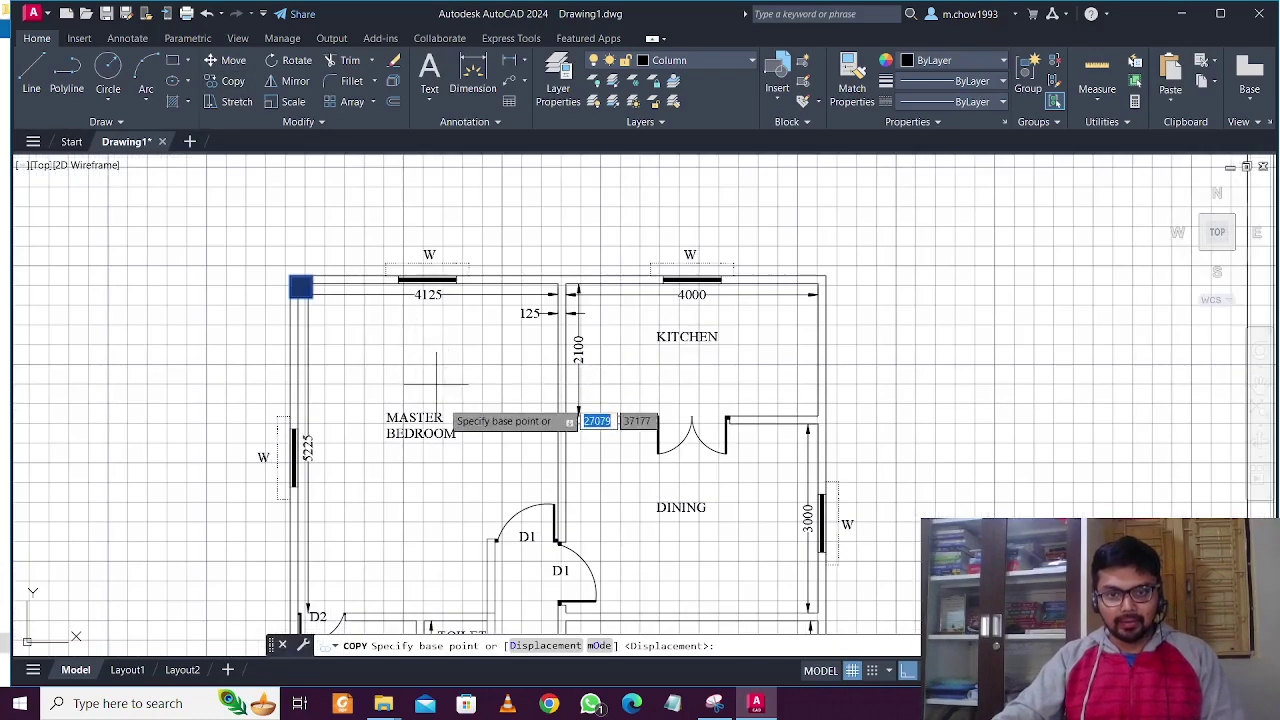
pyautogui.moveTo(456, 400); pyautogui.dragTo(457, 389, button='middle')
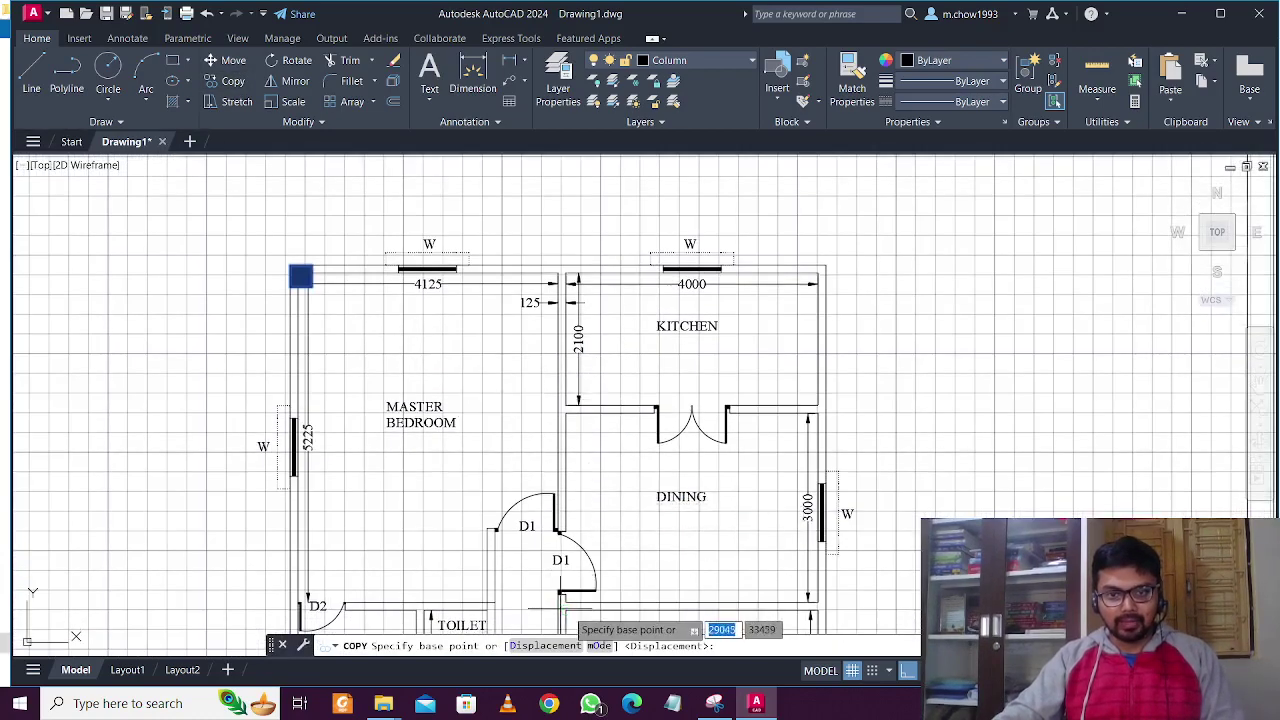
pyautogui.scroll(3, 305, 300)
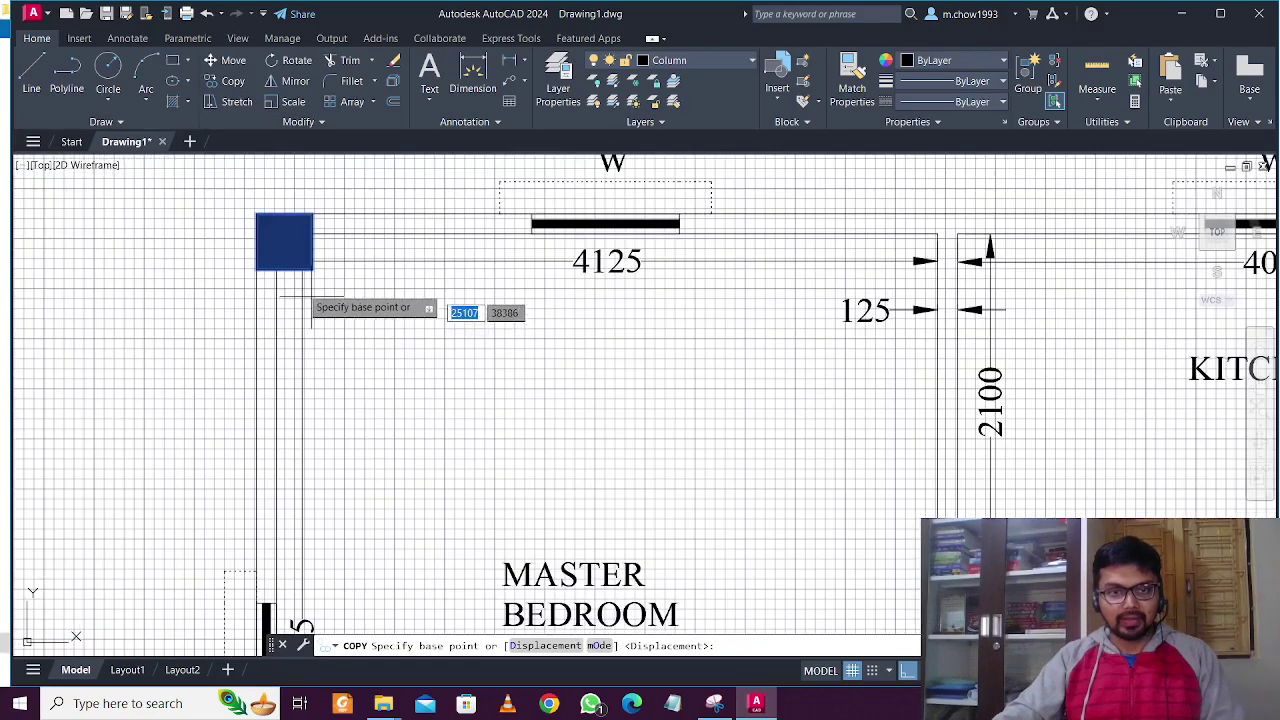
pyautogui.click(256, 213)
pyautogui.scroll(5, 976, 215)
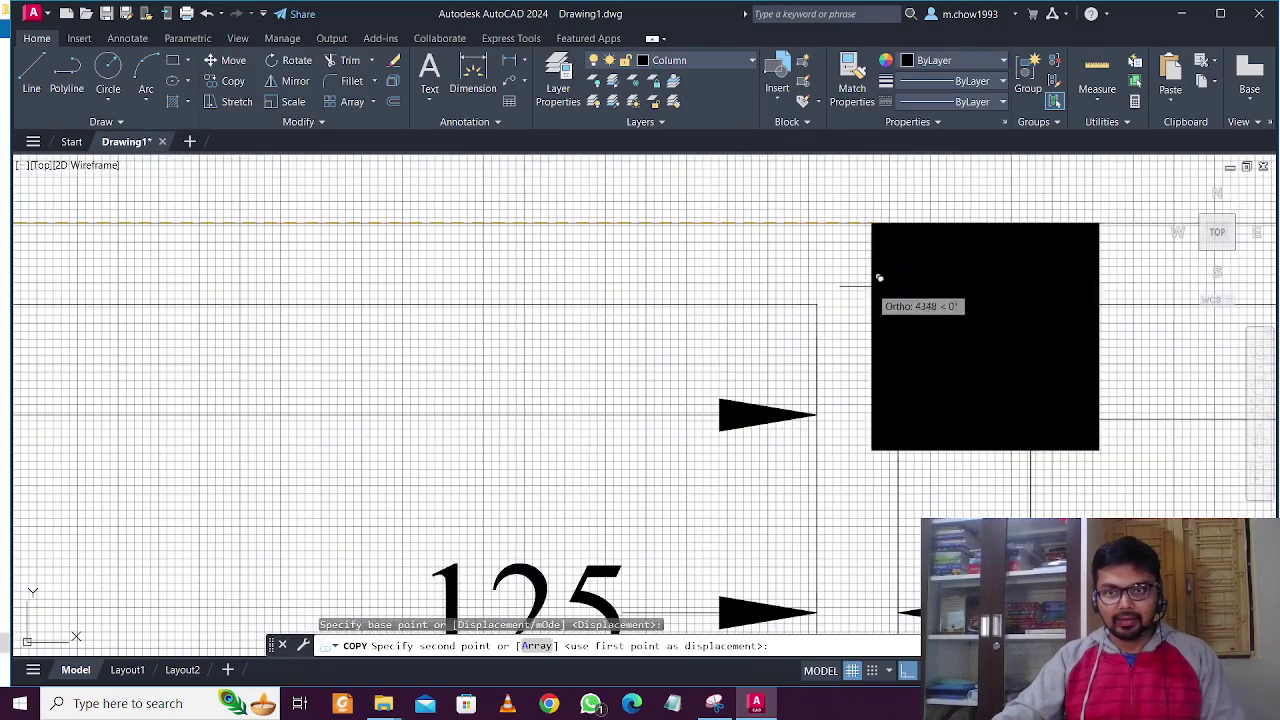
pyautogui.click(827, 267)
pyautogui.scroll(-10, 827, 267)
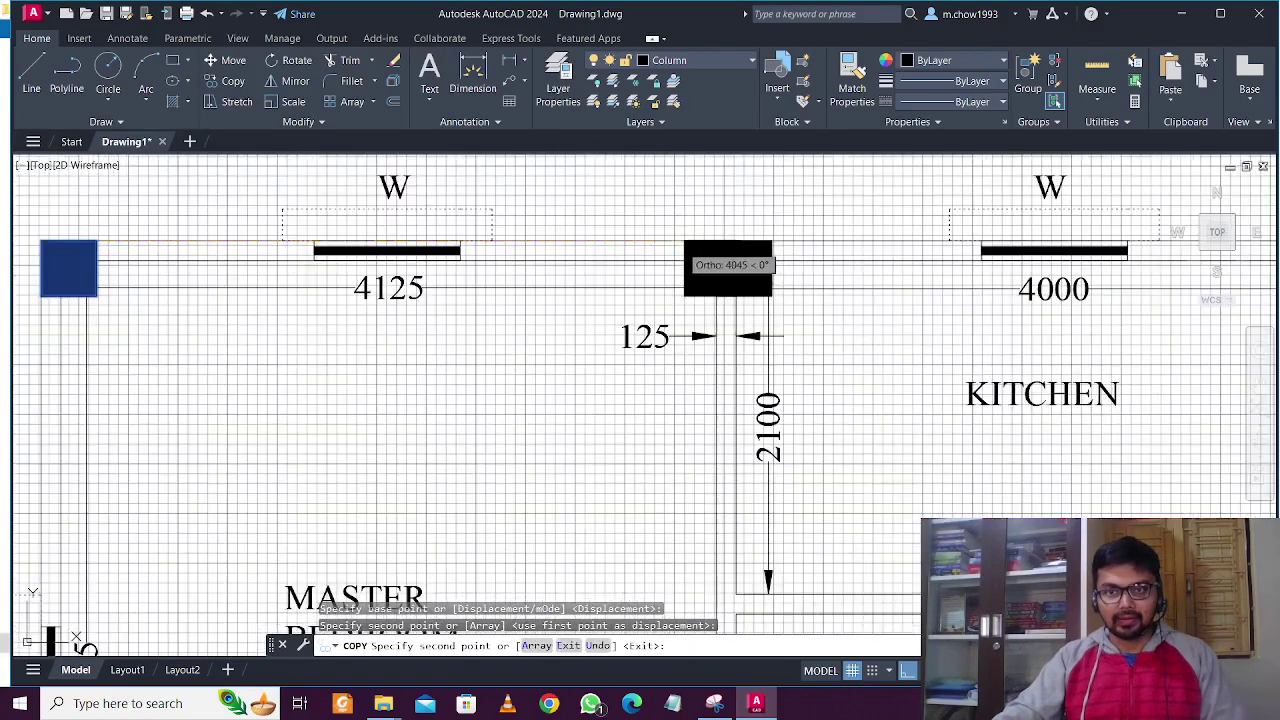
# Place another column copy near the kitchen's upper-right corner and move it flush with the outer wall corner.
pyautogui.scroll(4, 865, 258)
pyautogui.scroll(4, 865, 258)
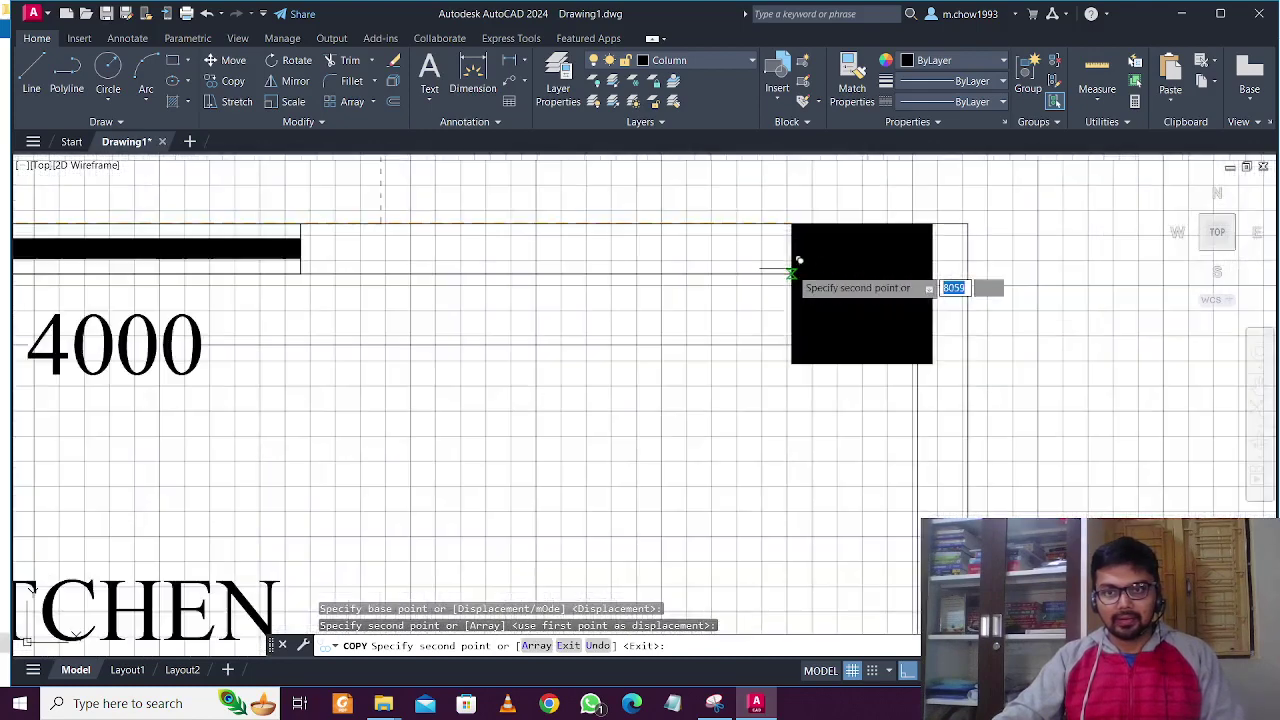
pyautogui.press('Escape')
pyautogui.scroll(1, 899, 249)
pyautogui.click(899, 249)
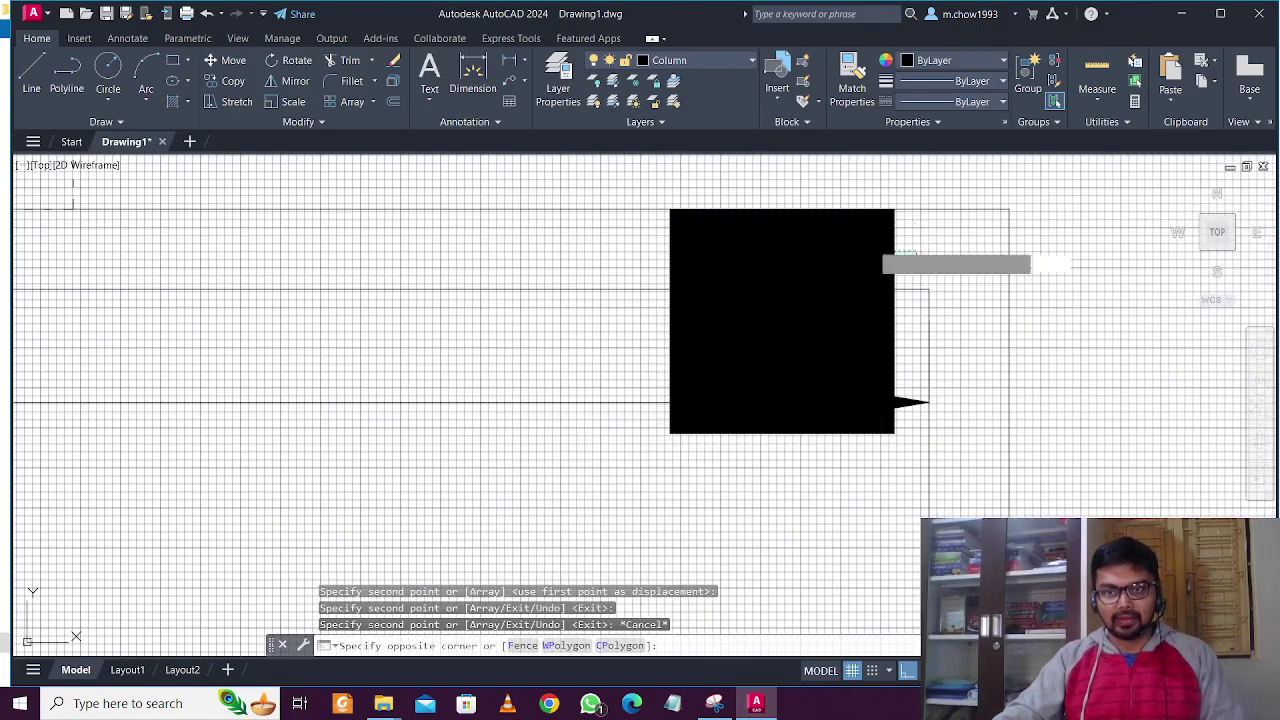
pyautogui.click(862, 232)
pyautogui.click(211, 62)
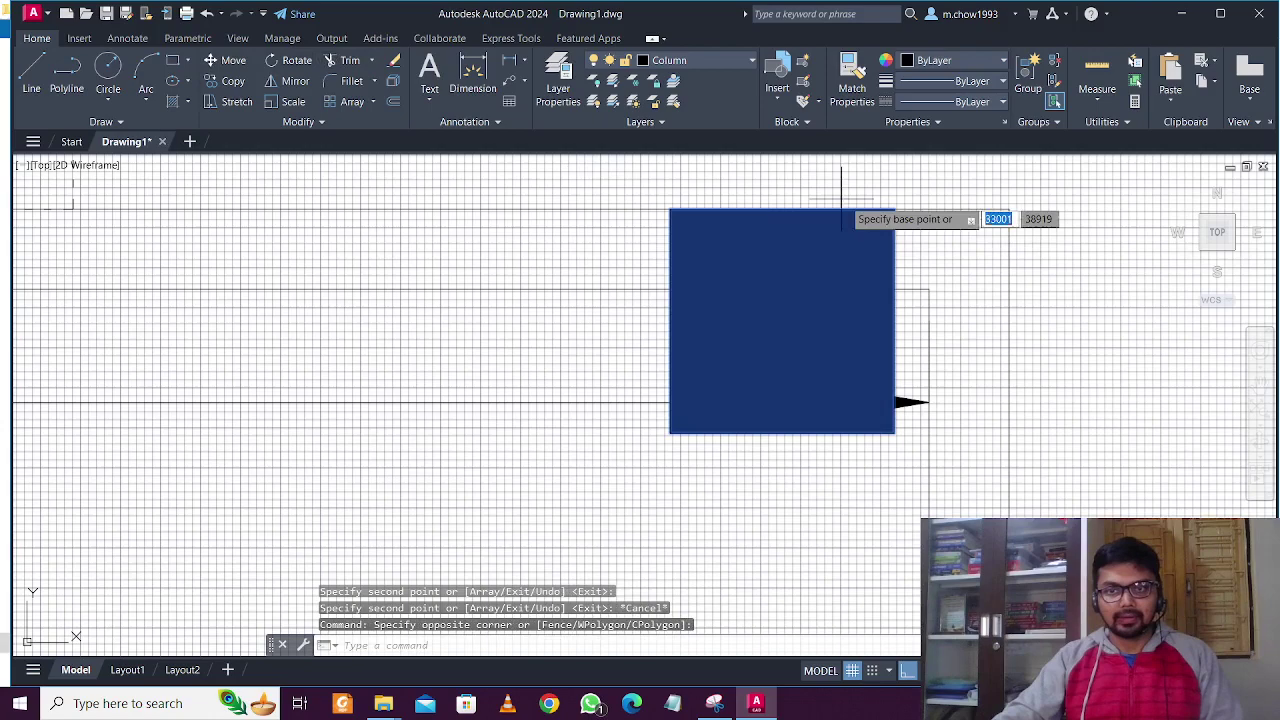
pyautogui.click(898, 200)
pyautogui.click(1014, 205)
pyautogui.scroll(-2, 888, 247)
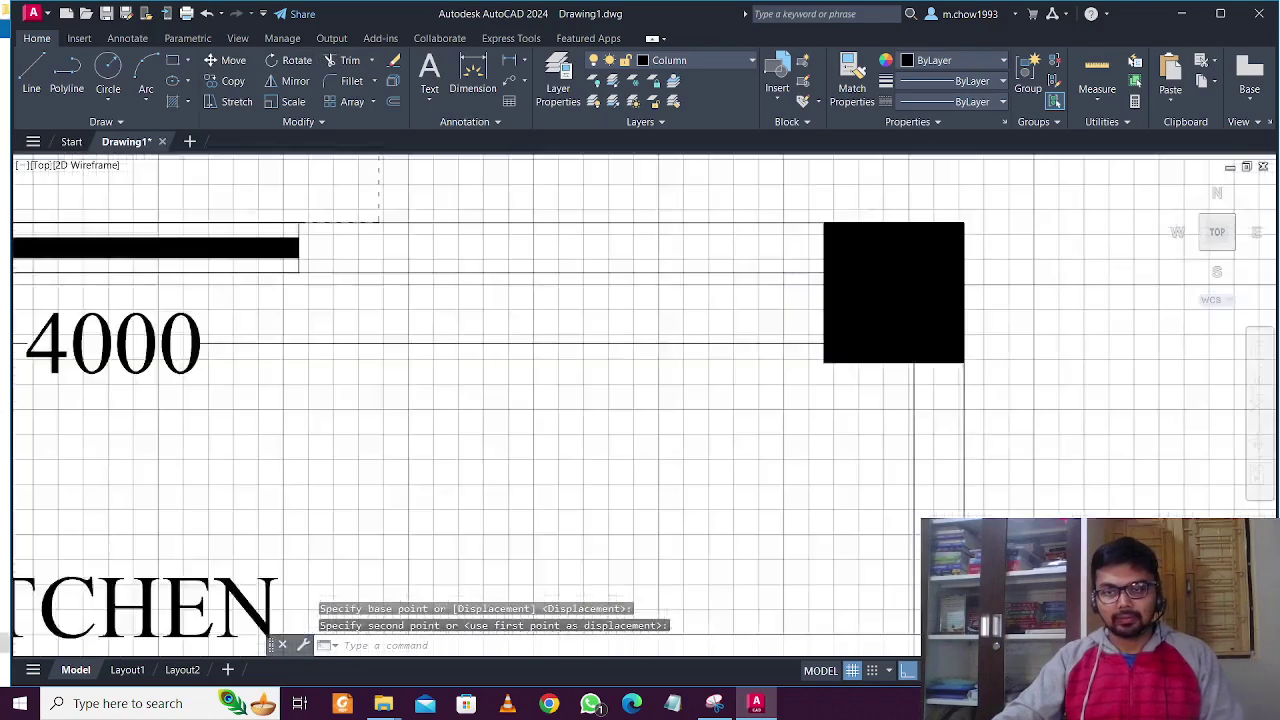
# Select all three column blocks with Select Similar and copy them straight down to the wall line between the dining room and bed room.
pyautogui.scroll(2, 880, 256)
pyautogui.click(807, 277)
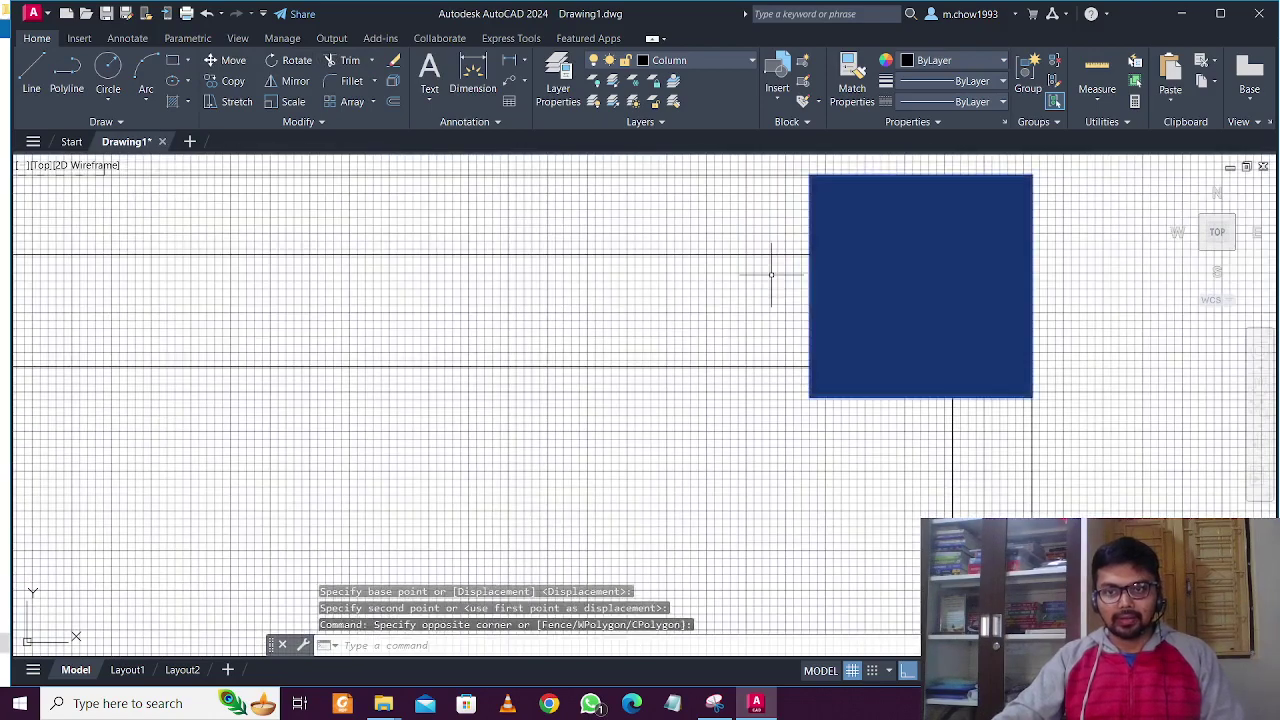
pyautogui.scroll(-6, 783, 277)
pyautogui.scroll(4, 390, 283)
pyautogui.rightClick(569, 280)
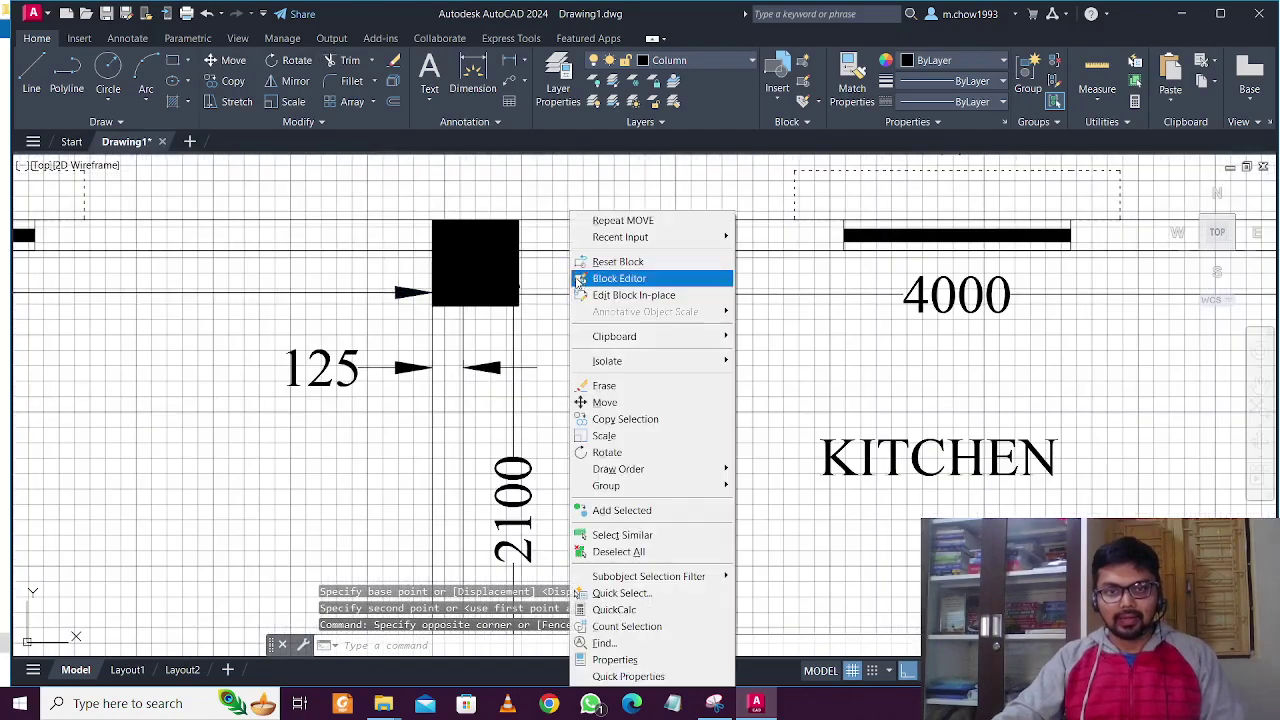
pyautogui.click(622, 535)
pyautogui.scroll(-8, 645, 535)
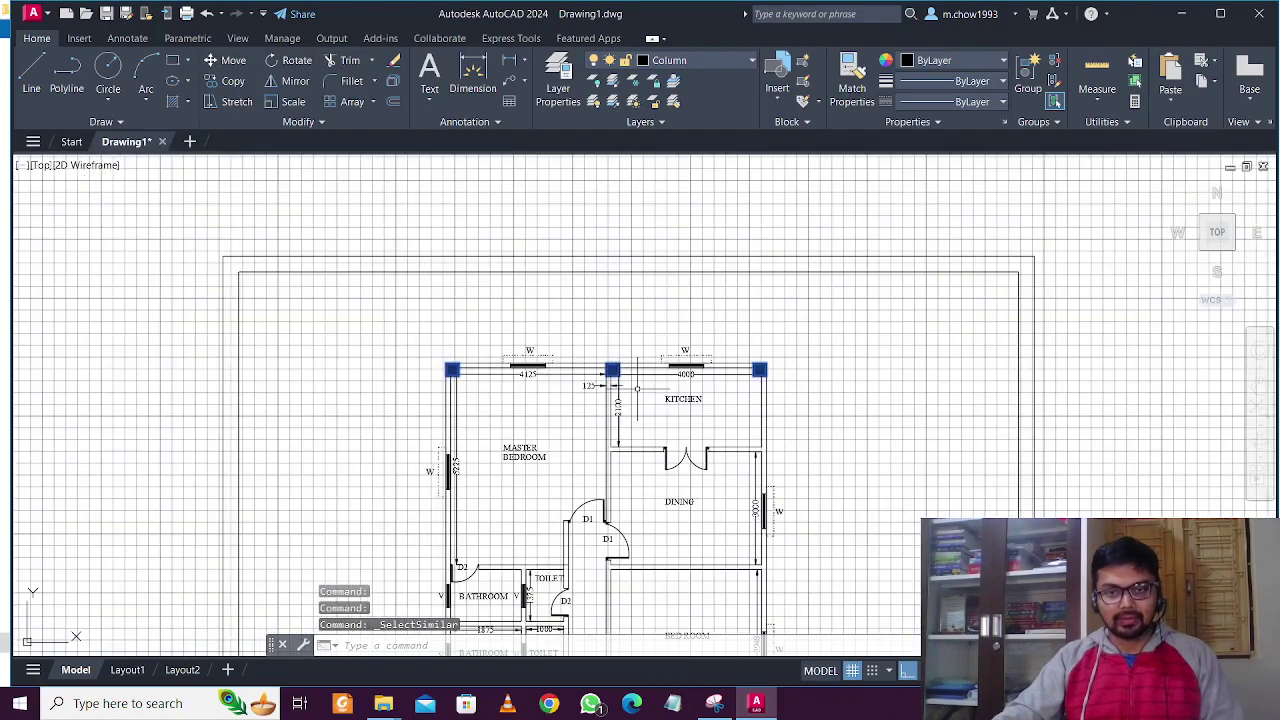
pyautogui.scroll(8, 618, 390)
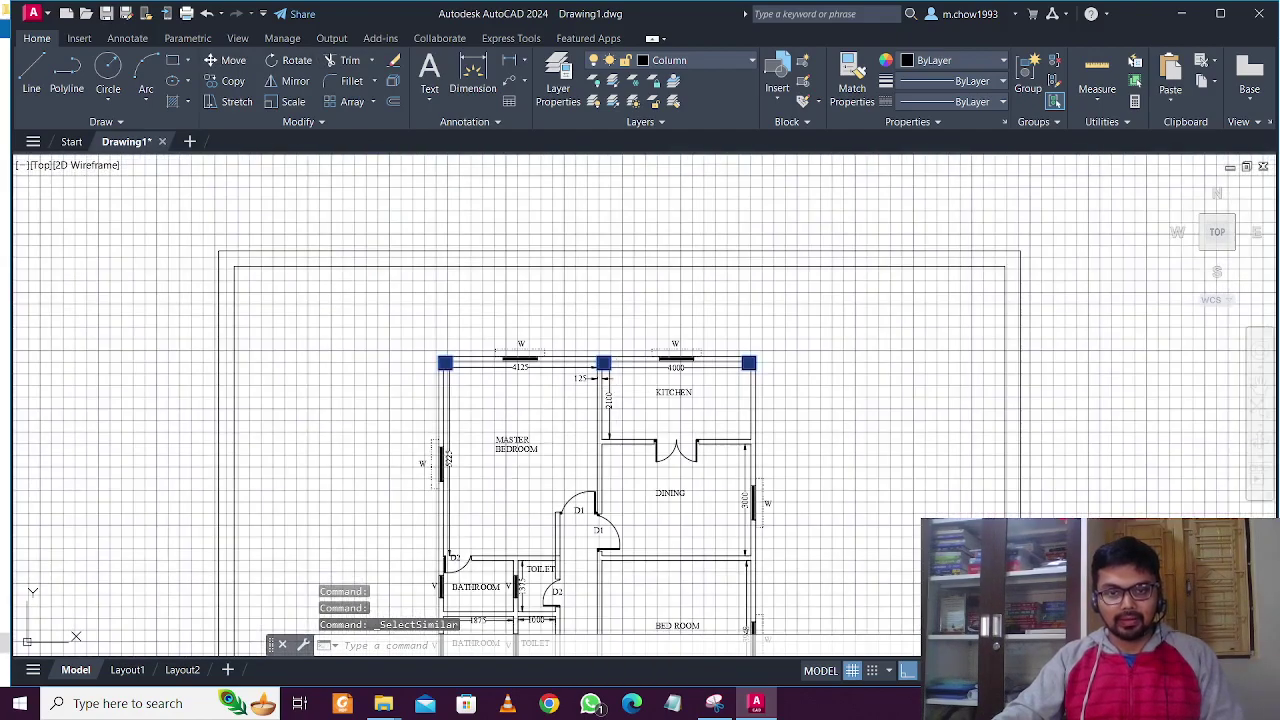
pyautogui.moveTo(553, 457); pyautogui.dragTo(551, 396, button='middle')
pyautogui.scroll(2, 501, 485)
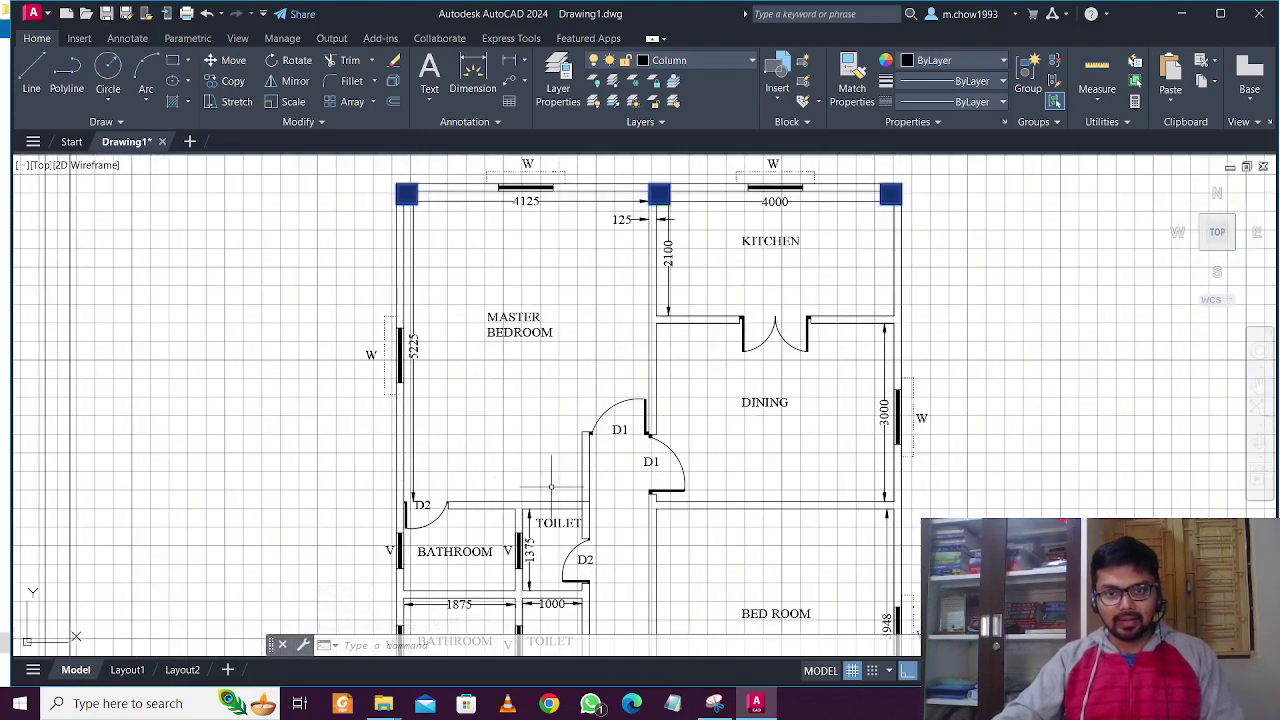
pyautogui.moveTo(687, 544); pyautogui.dragTo(689, 513, button='middle')
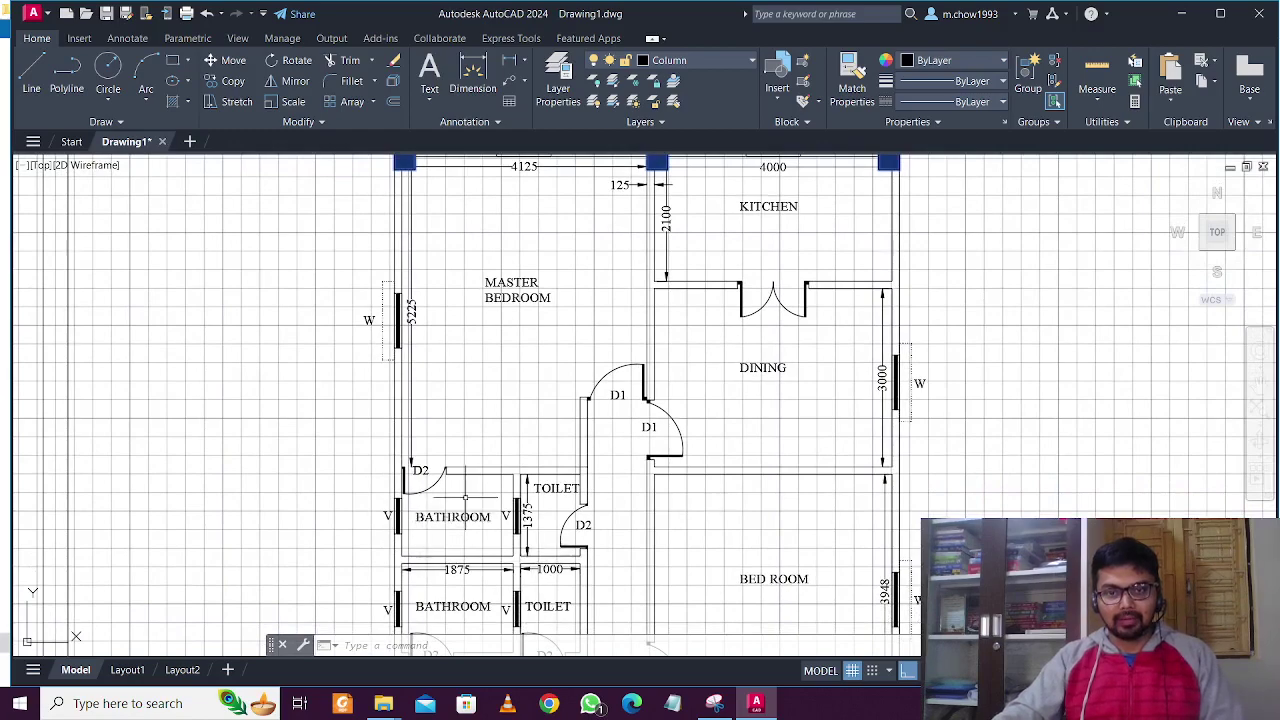
pyautogui.moveTo(622, 457); pyautogui.dragTo(650, 512, button='middle')
pyautogui.moveTo(837, 303); pyautogui.dragTo(795, 388, button='middle')
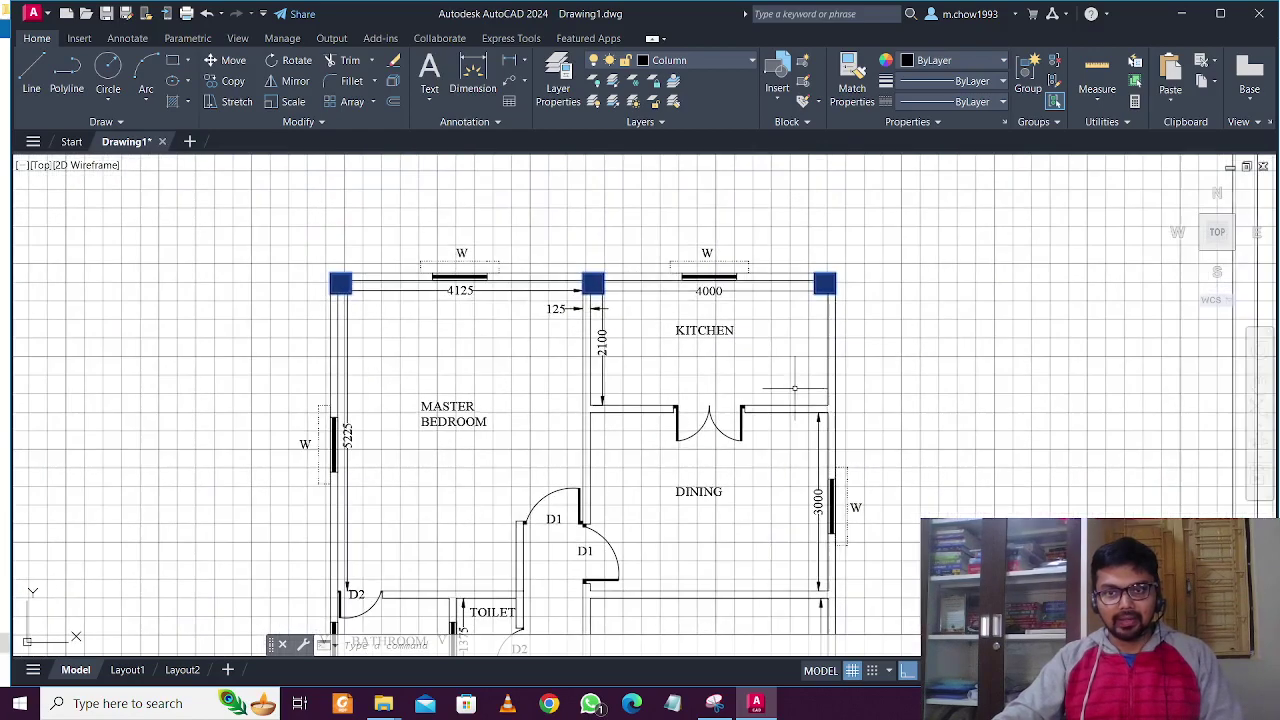
pyautogui.scroll(4, 580, 266)
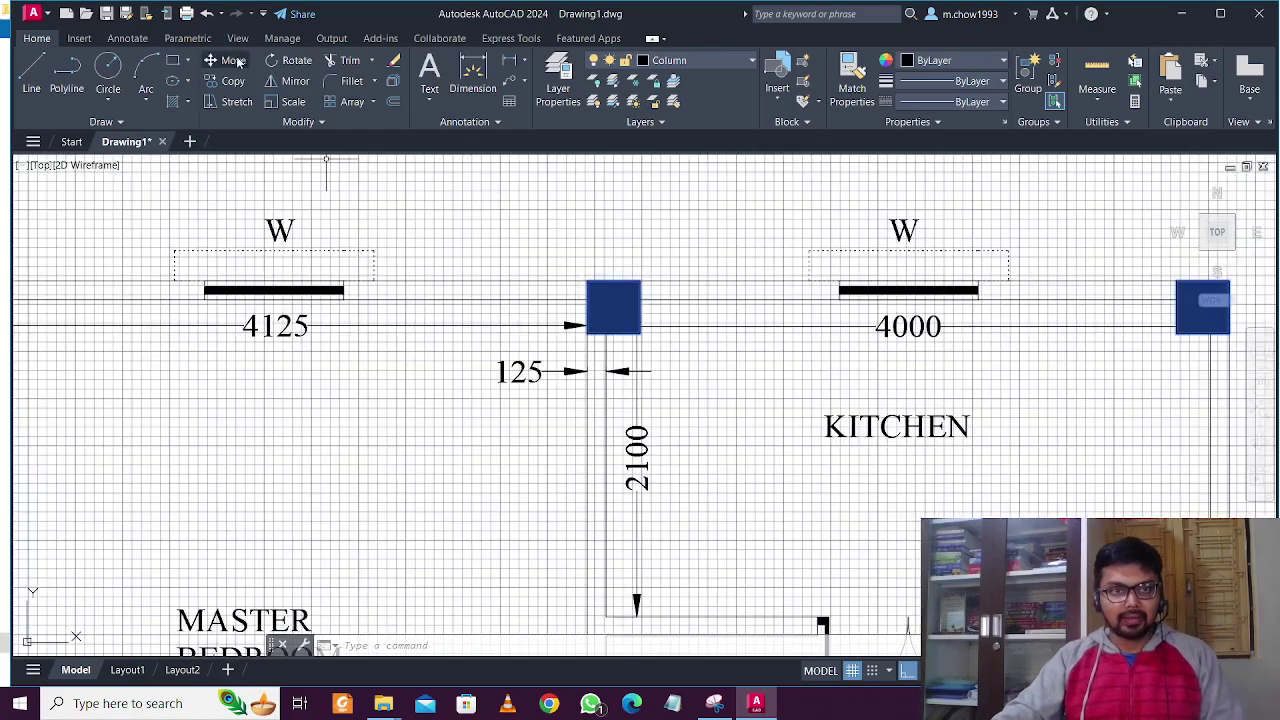
pyautogui.write('co')
pyautogui.press('Return')
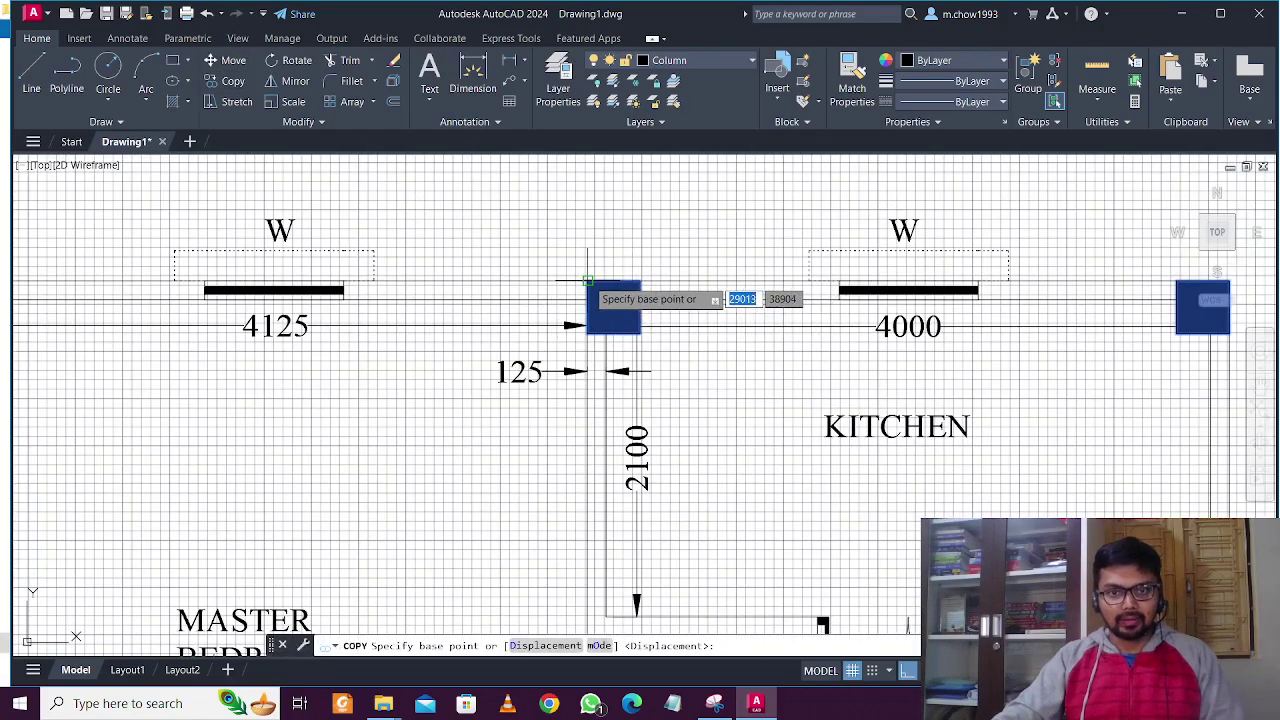
pyautogui.click(587, 281)
pyautogui.scroll(-4, 587, 281)
pyautogui.moveTo(586, 571); pyautogui.dragTo(591, 457, button='middle')
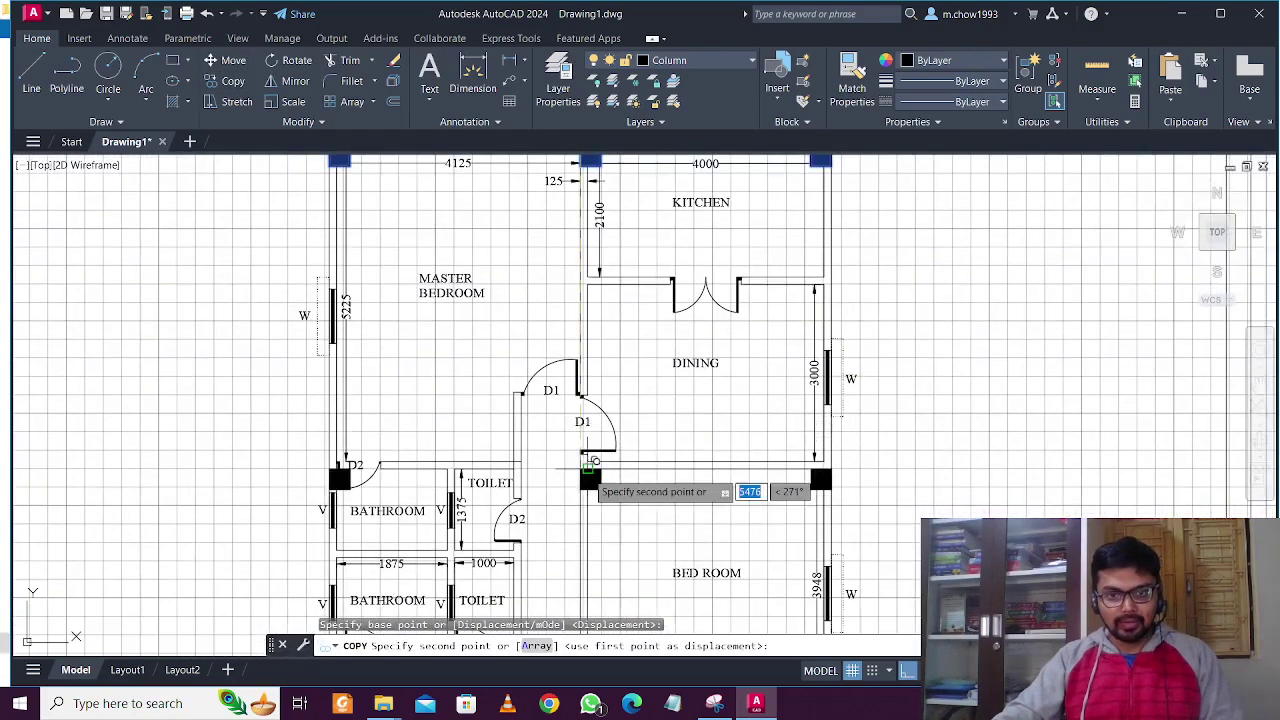
pyautogui.scroll(9, 590, 457)
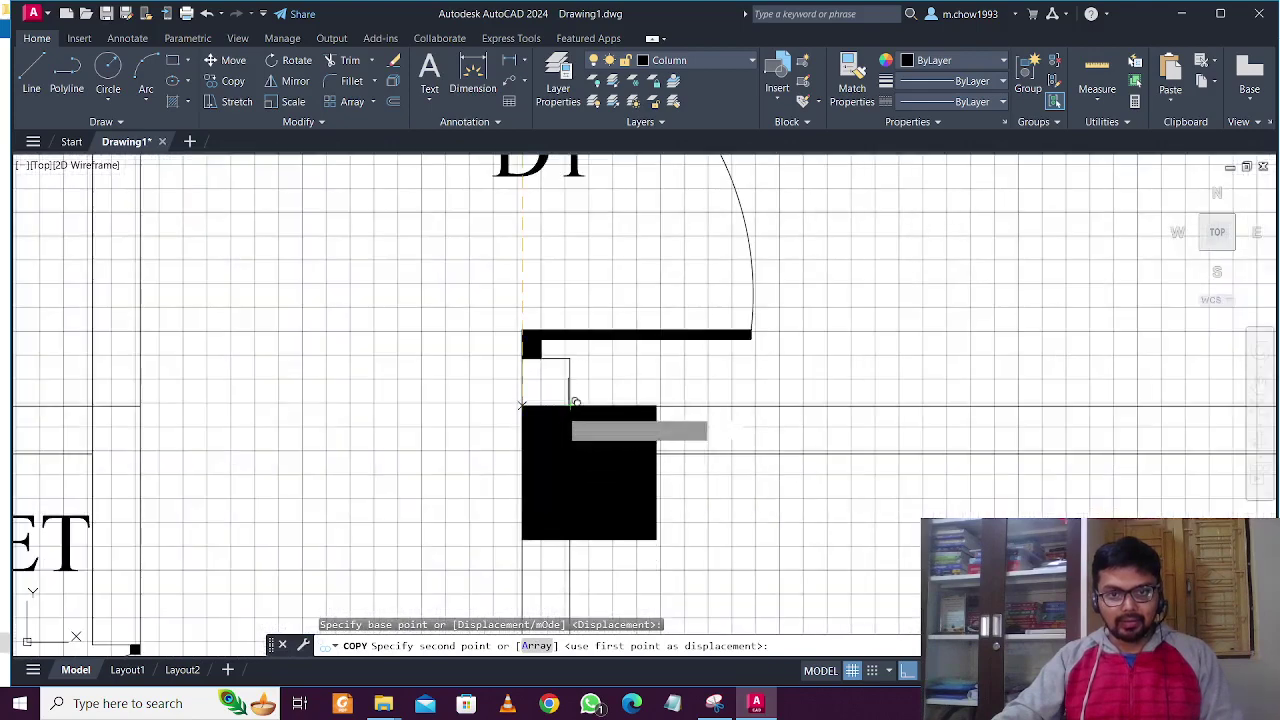
pyautogui.click(566, 402)
pyautogui.press('Escape')
pyautogui.scroll(-6, 580, 371)
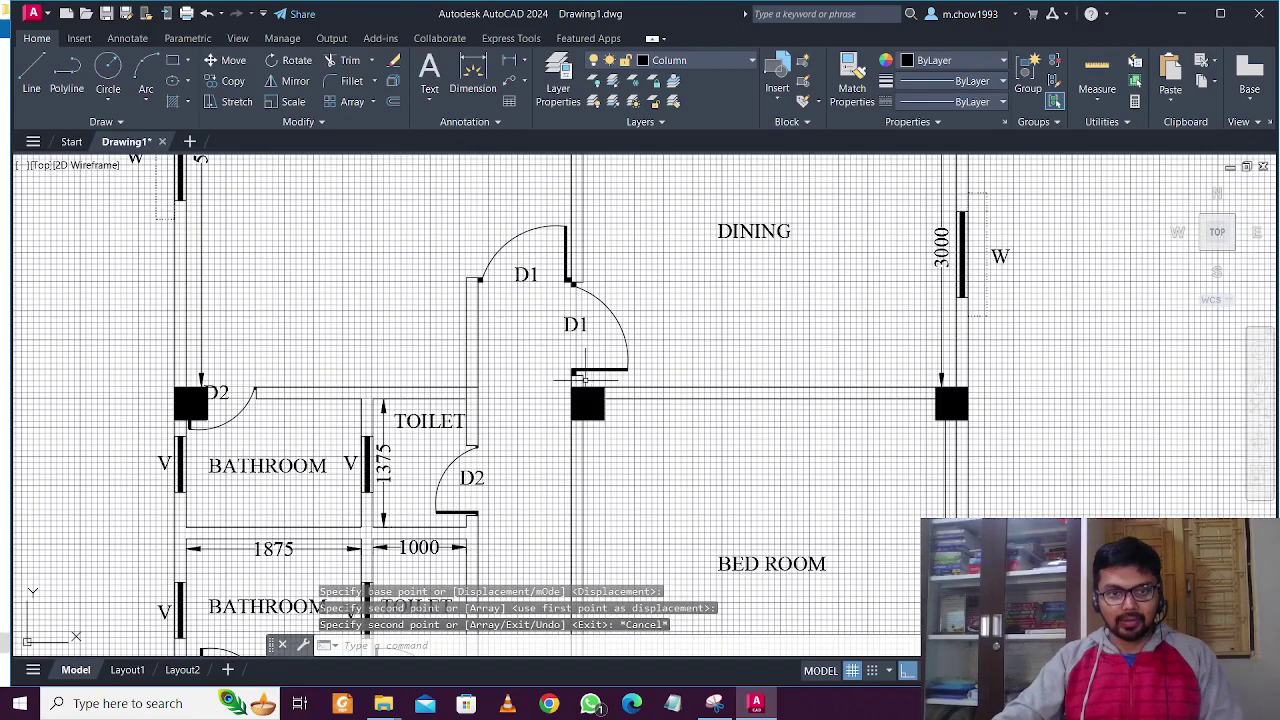
# Move the bathroom's D2 door and its label horizontally along the wall until they clear the column block and the old opening.
pyautogui.moveTo(580, 371); pyautogui.dragTo(780, 379, button='middle')
pyautogui.scroll(4, 428, 424)
pyautogui.click(502, 417)
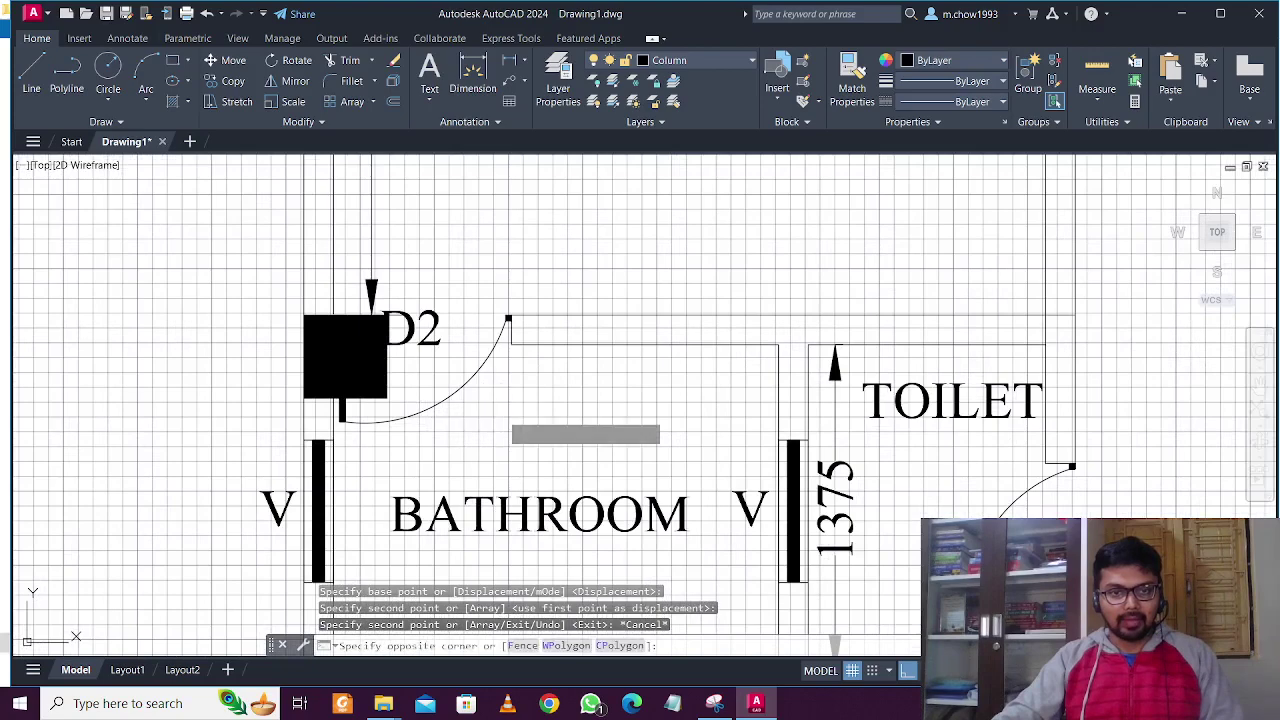
pyautogui.click(443, 289)
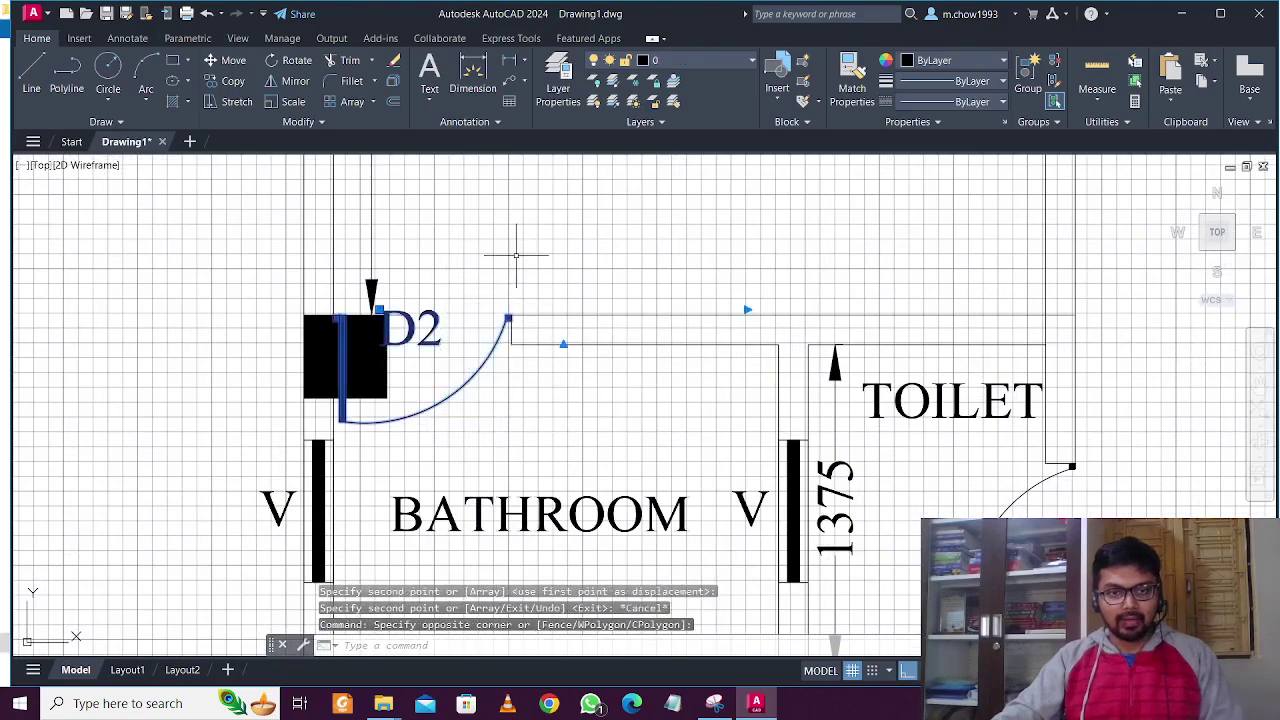
pyautogui.moveTo(516, 255); pyautogui.dragTo(531, 326, button='middle')
pyautogui.write('m')
pyautogui.press('Return')
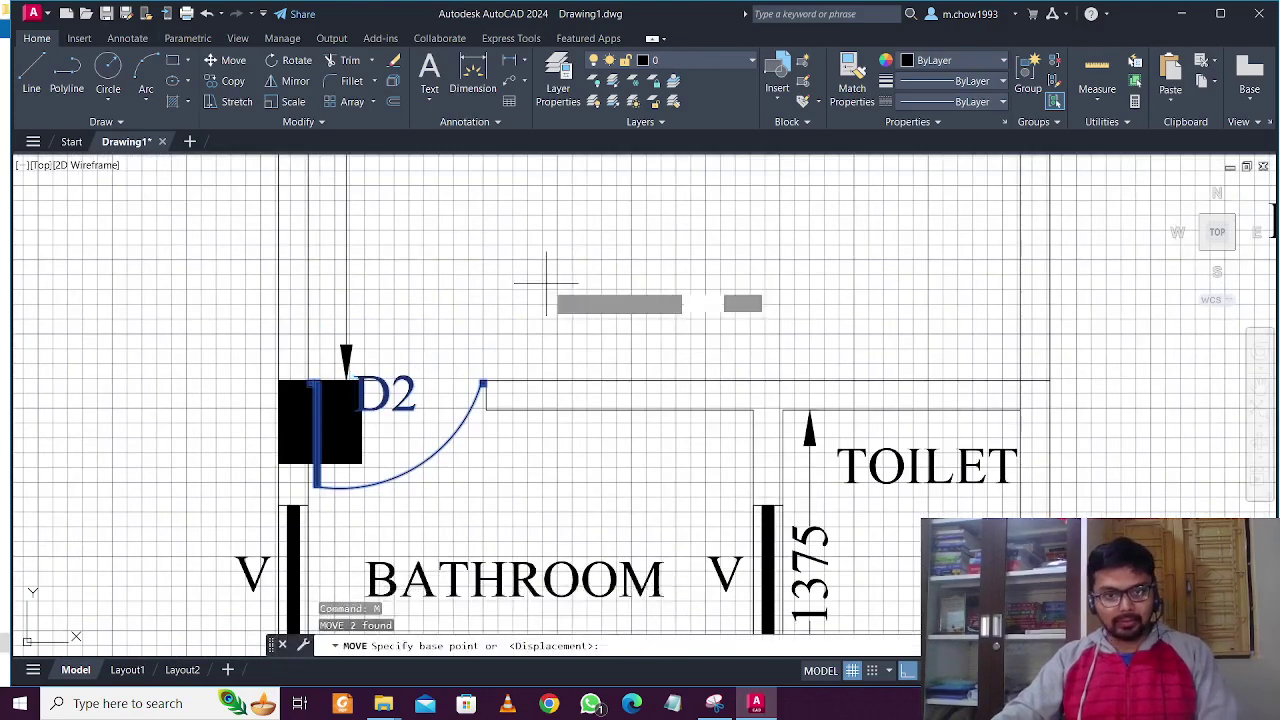
pyautogui.click(556, 284)
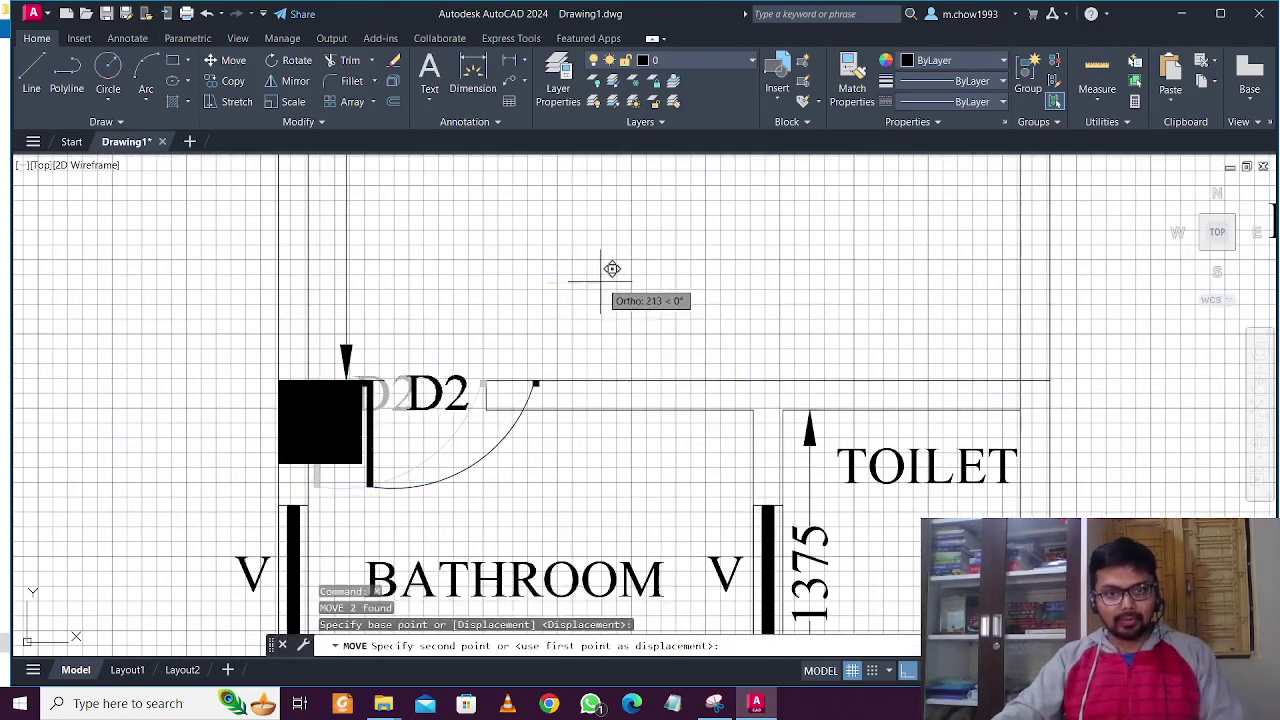
pyautogui.click(754, 284)
pyautogui.scroll(4, 382, 361)
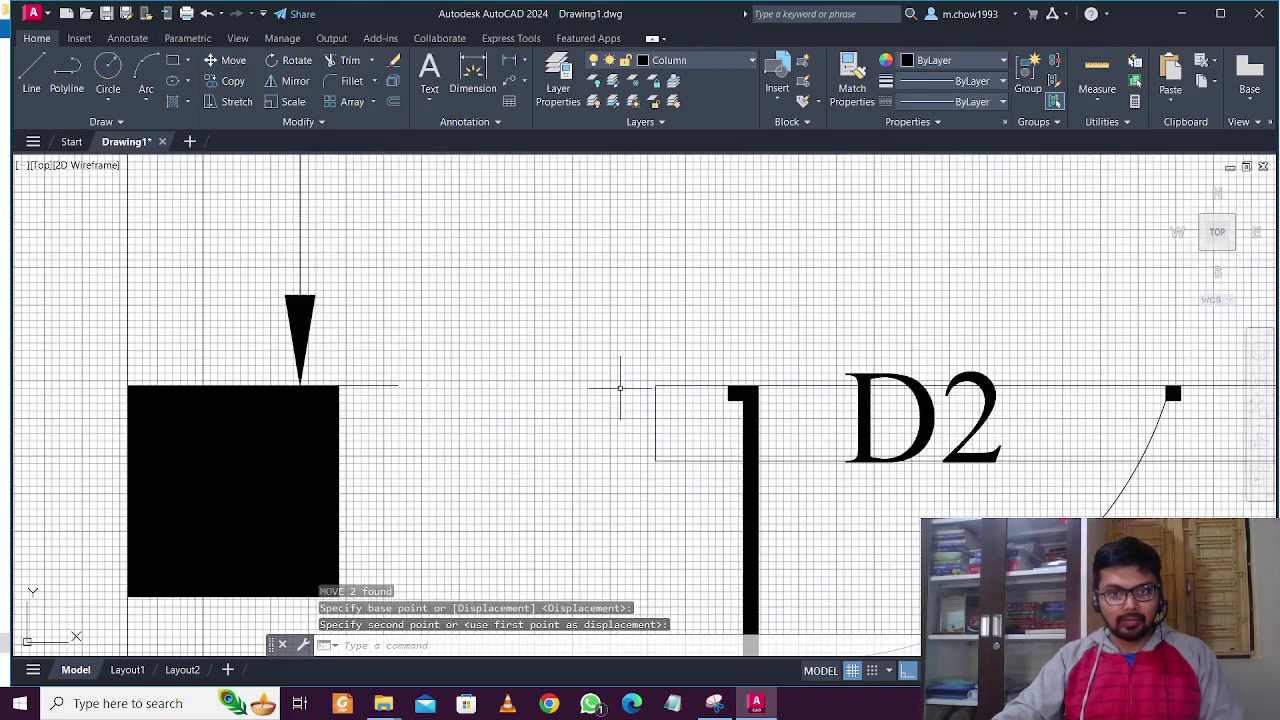
pyautogui.click(634, 354)
pyautogui.press('Escape')
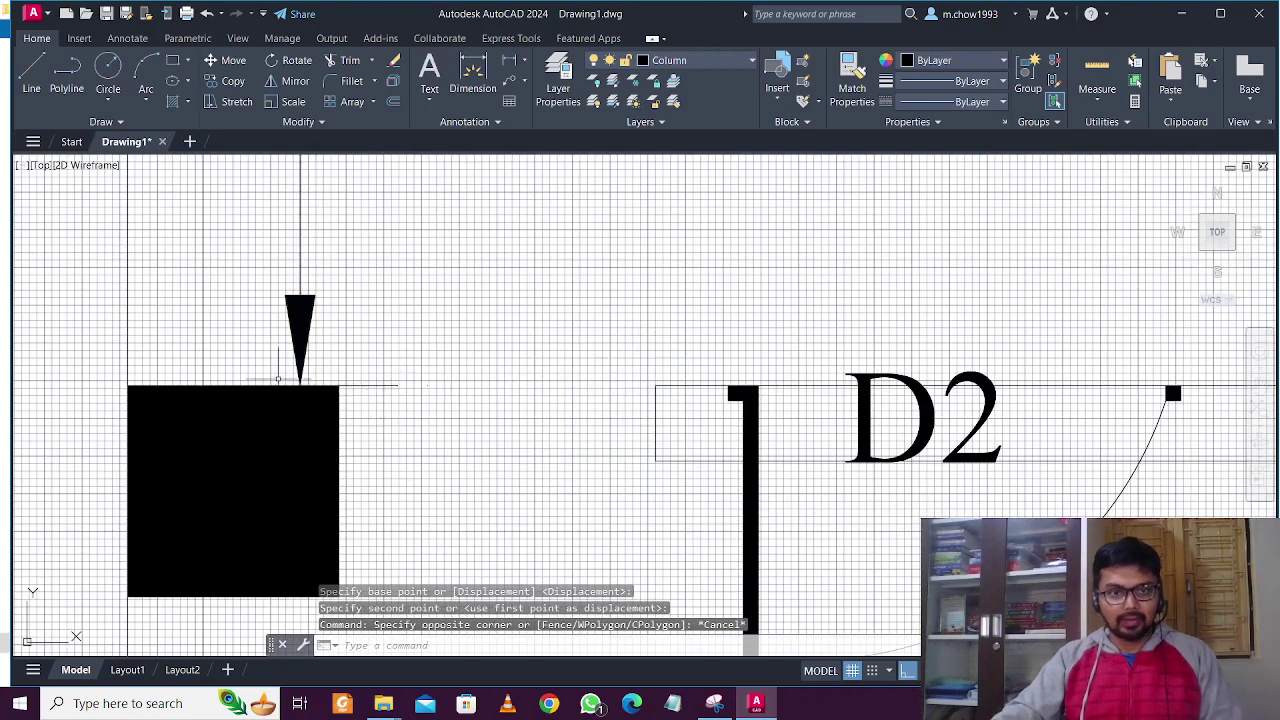
pyautogui.click(86, 371)
pyautogui.click(423, 424)
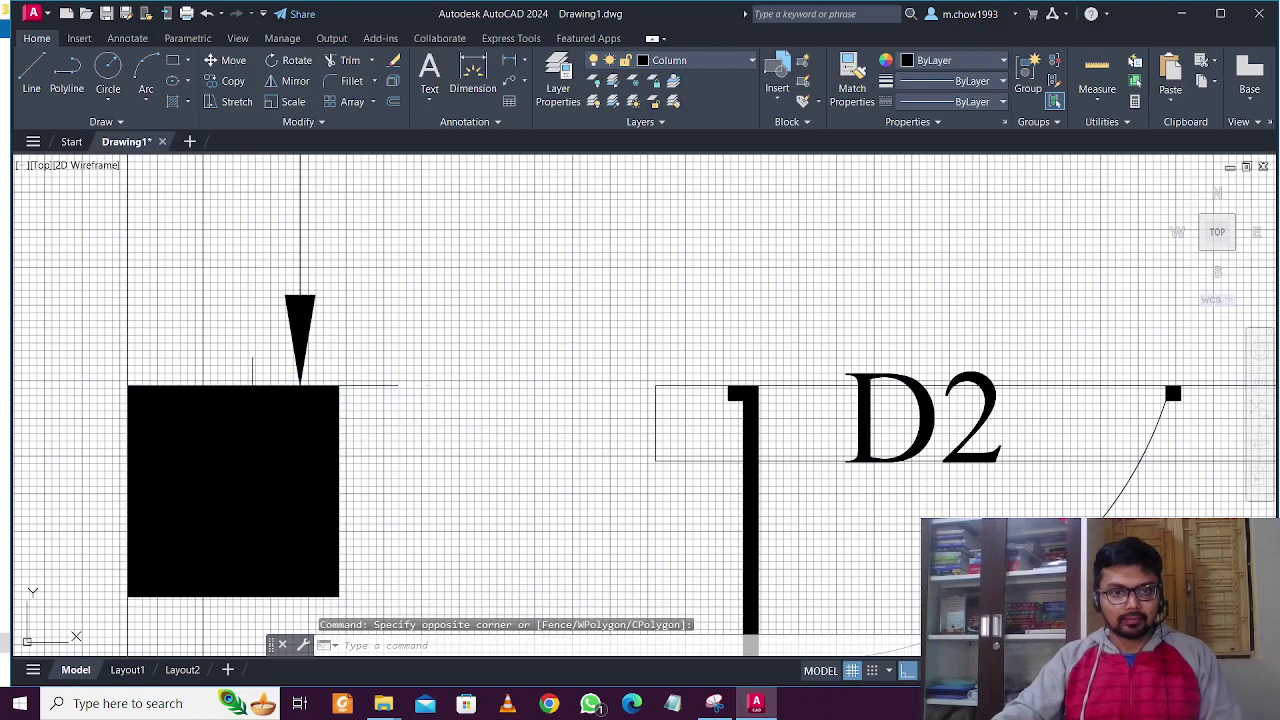
pyautogui.click(220, 355)
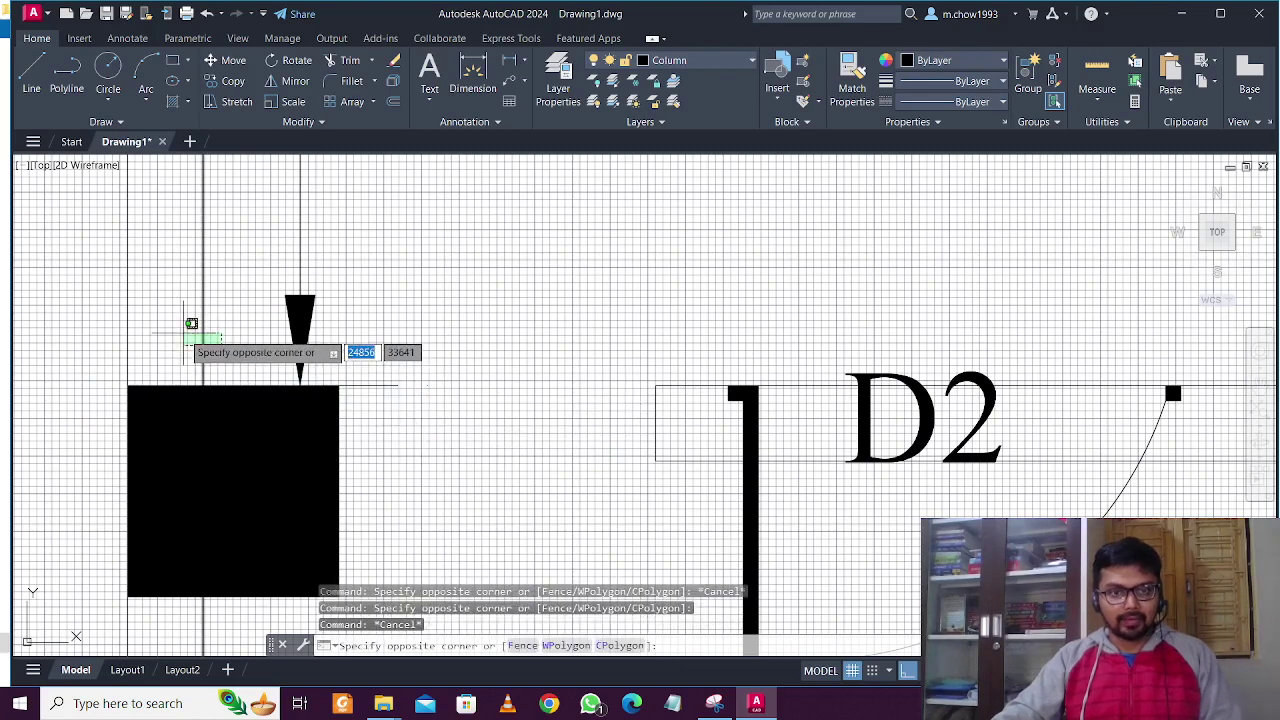
pyautogui.press('Escape')
# Extend both lines of the bathroom's upper wall across the old door opening to the outer wall's inner line.
pyautogui.click(259, 347)
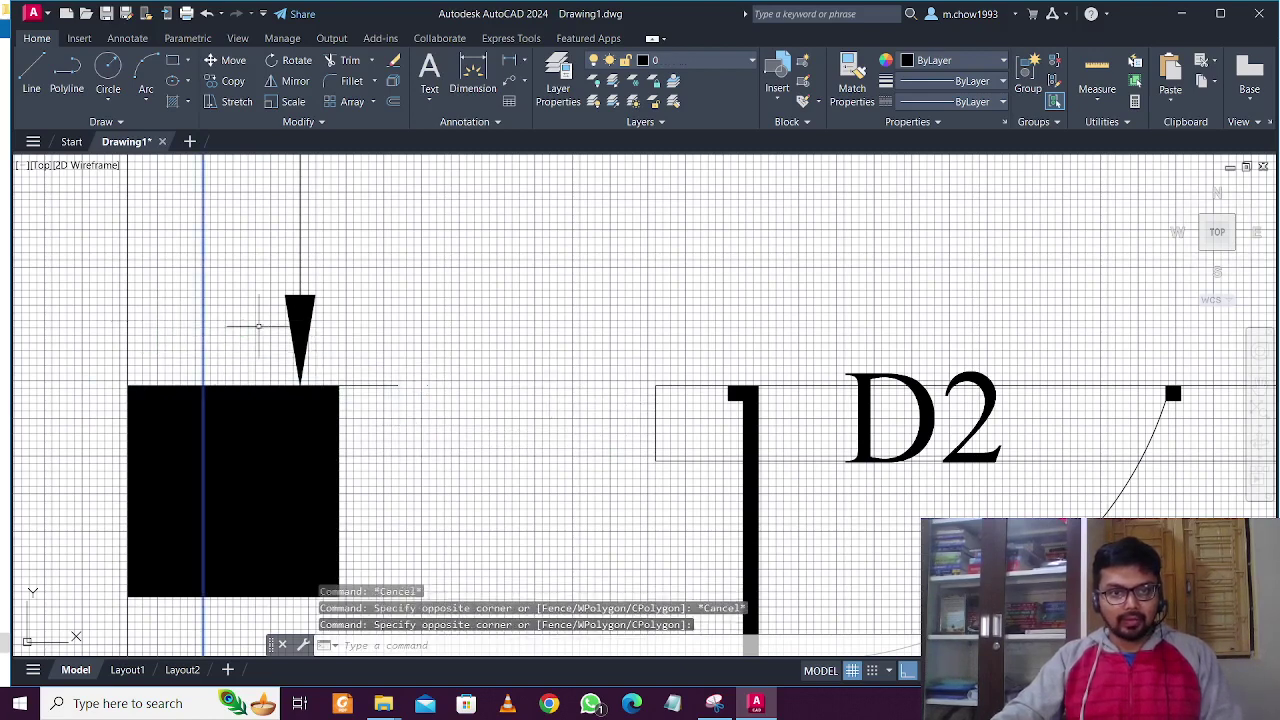
pyautogui.press('Return')
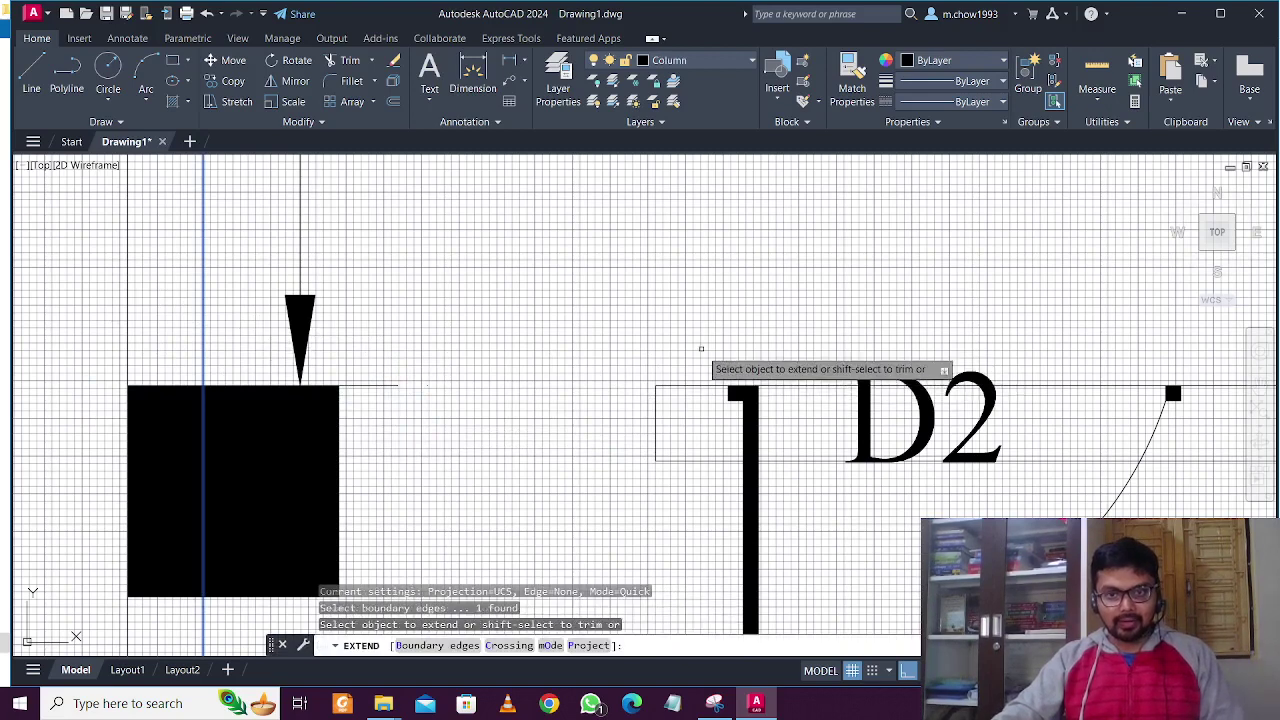
pyautogui.moveTo(700, 349); pyautogui.dragTo(665, 523)
pyautogui.press('Escape')
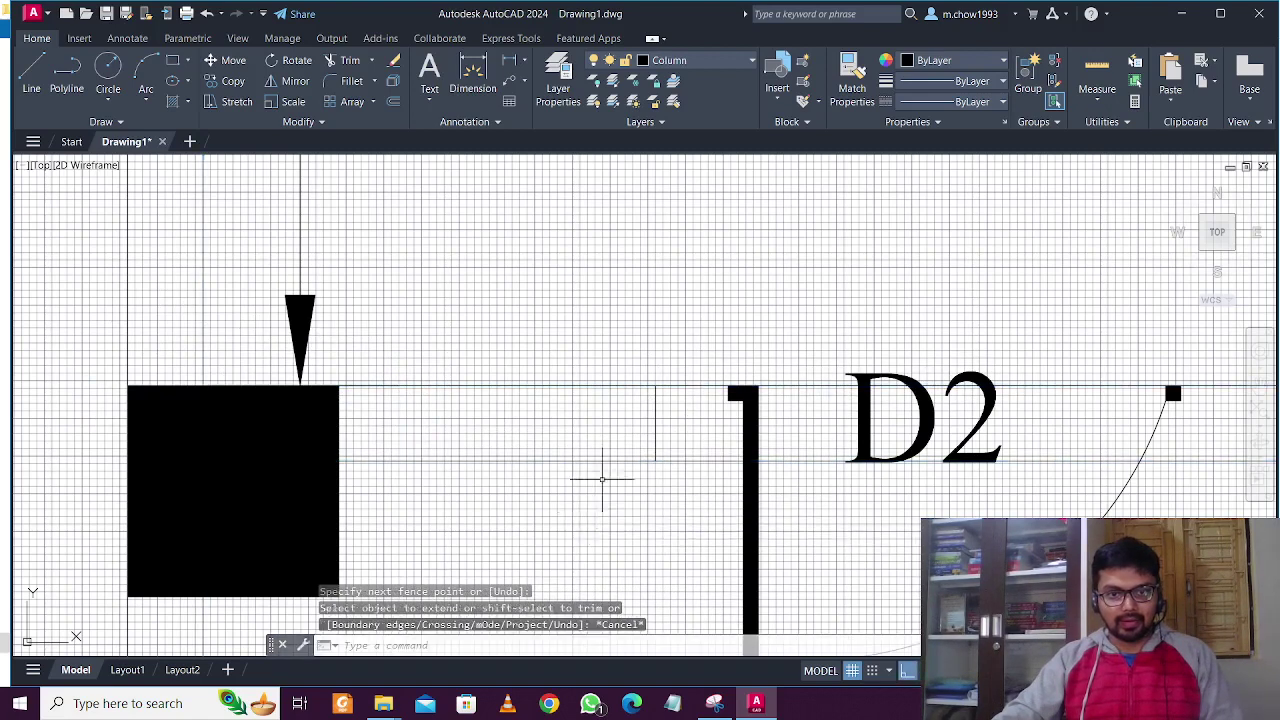
# Draw a 125 mm vertical line across the wall thickness along the right face of the bathroom column.
pyautogui.click(31, 78)
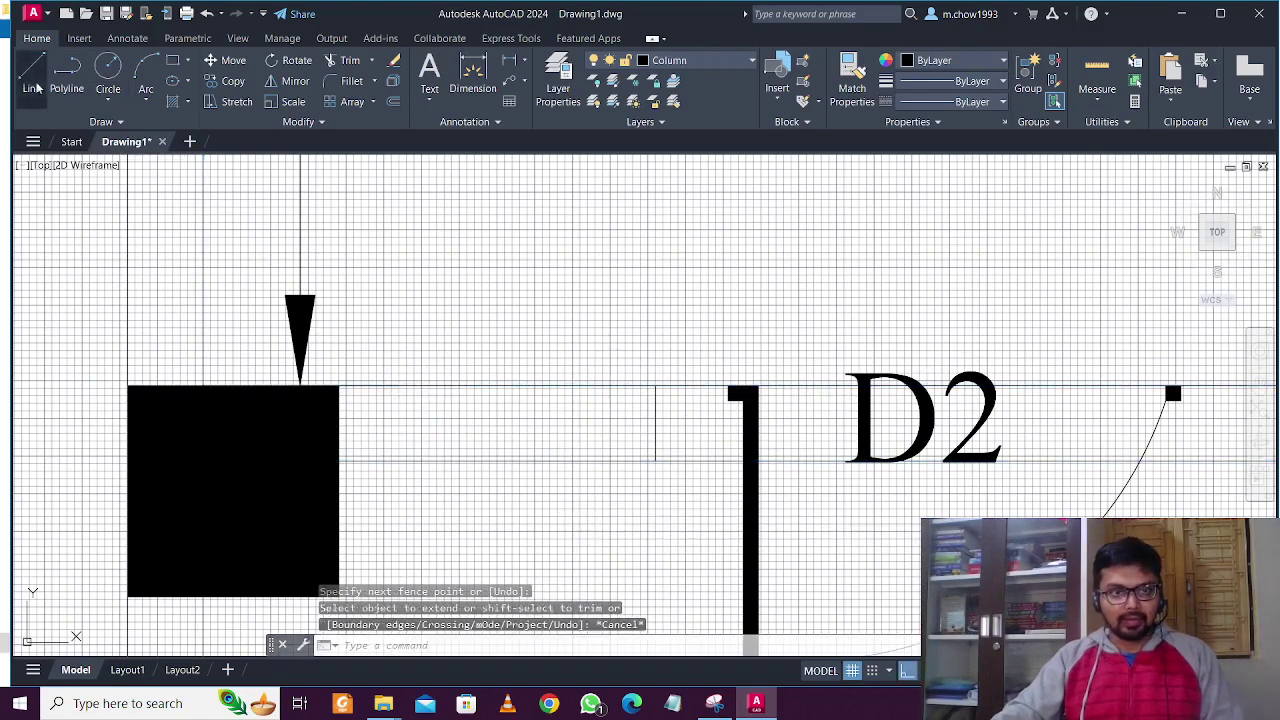
pyautogui.click(345, 405)
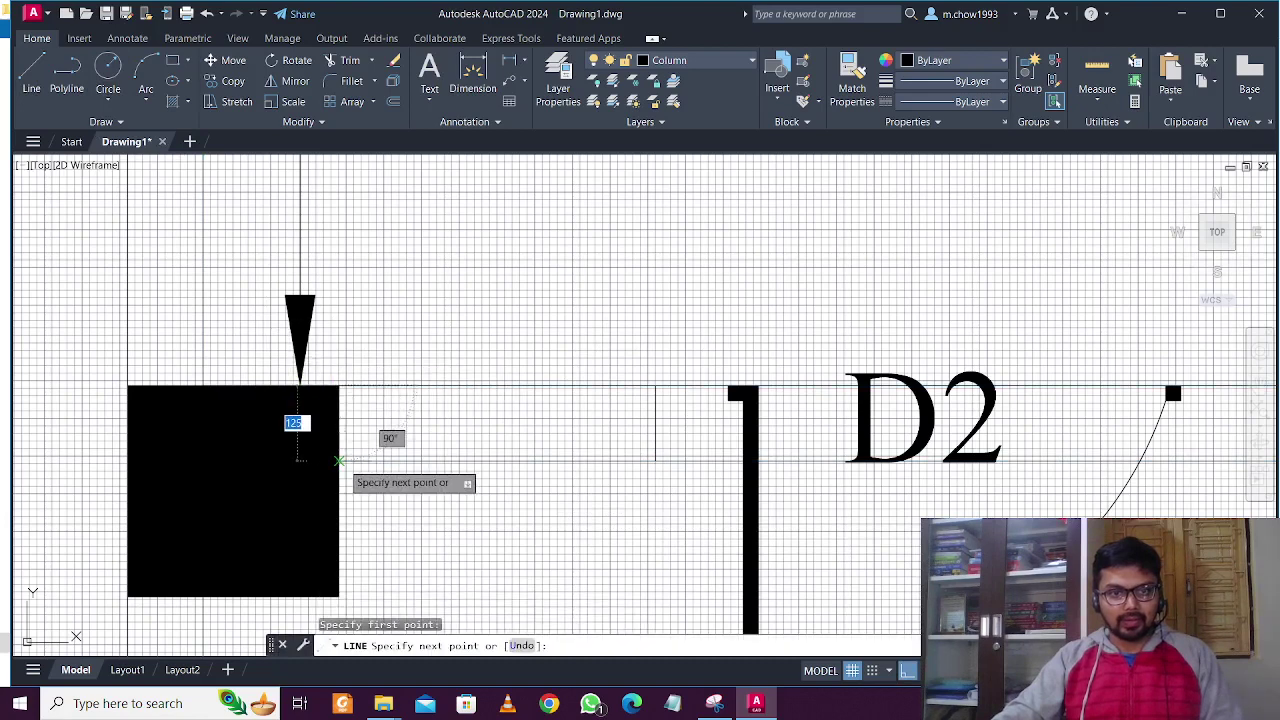
pyautogui.press('Escape')
pyautogui.write('o')
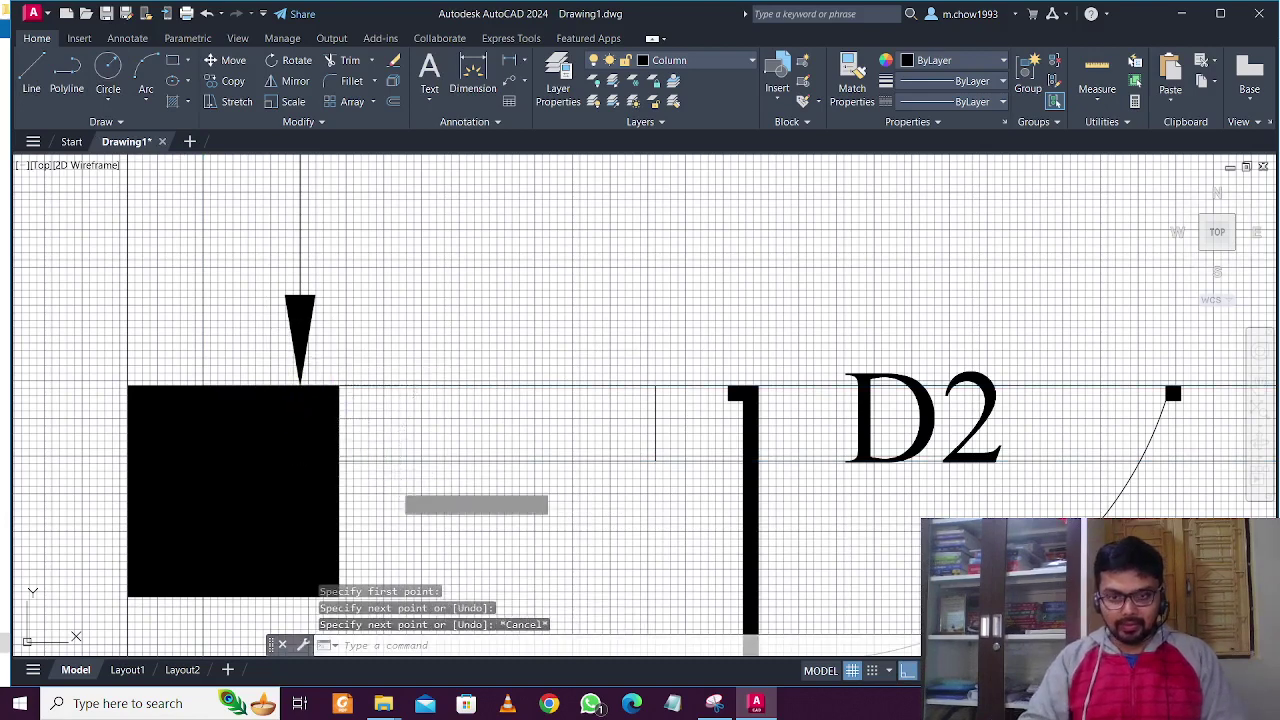
pyautogui.press('Return')
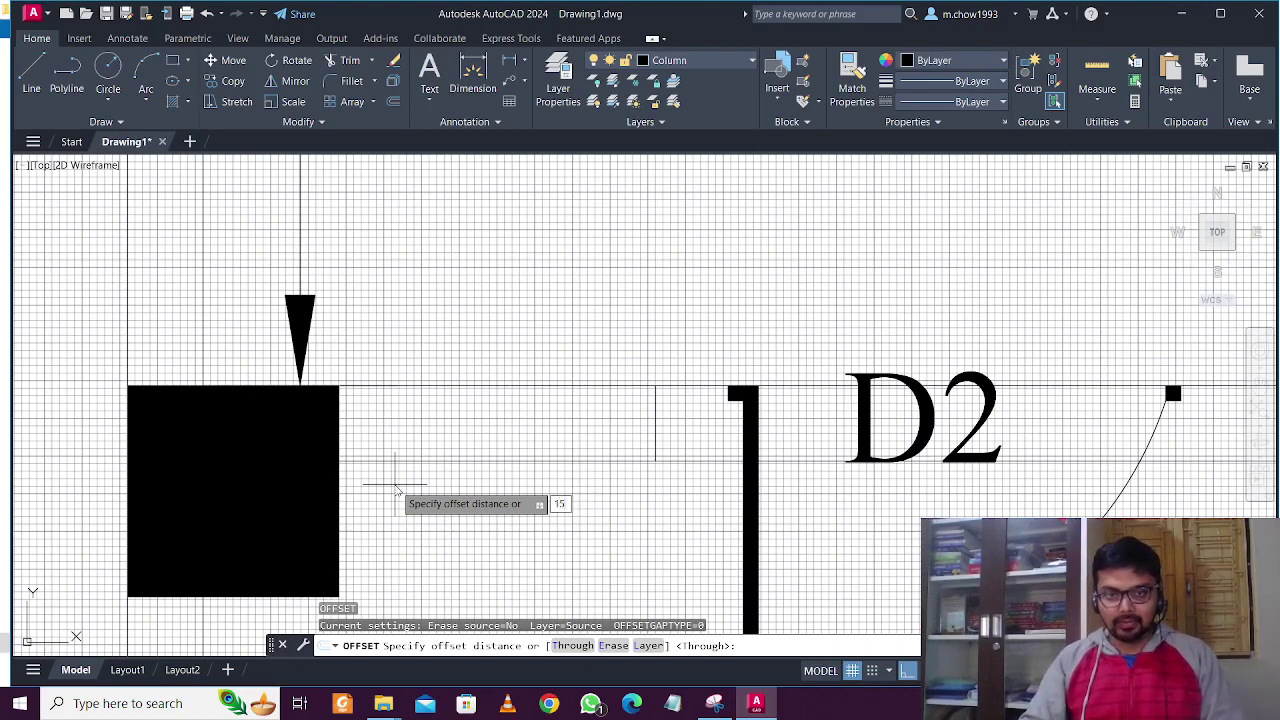
pyautogui.write('150')
pyautogui.press('Return')
pyautogui.scroll(-5, 400, 480)
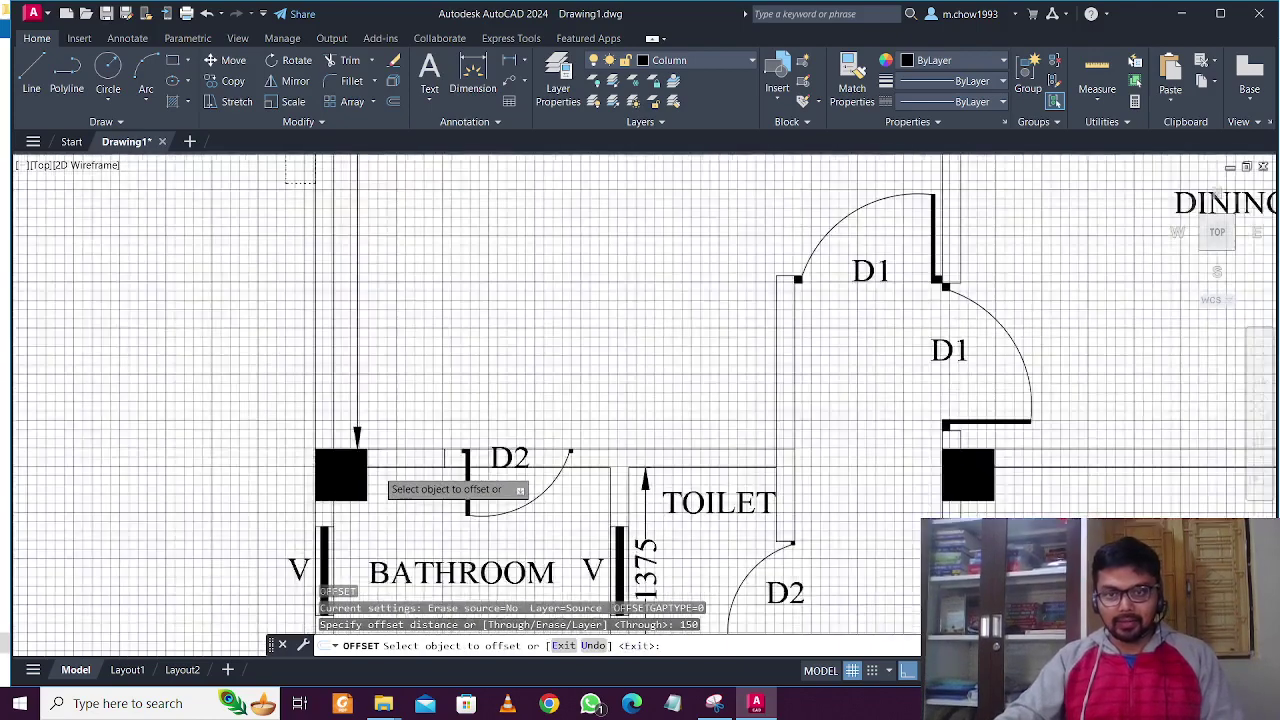
pyautogui.scroll(4, 405, 478)
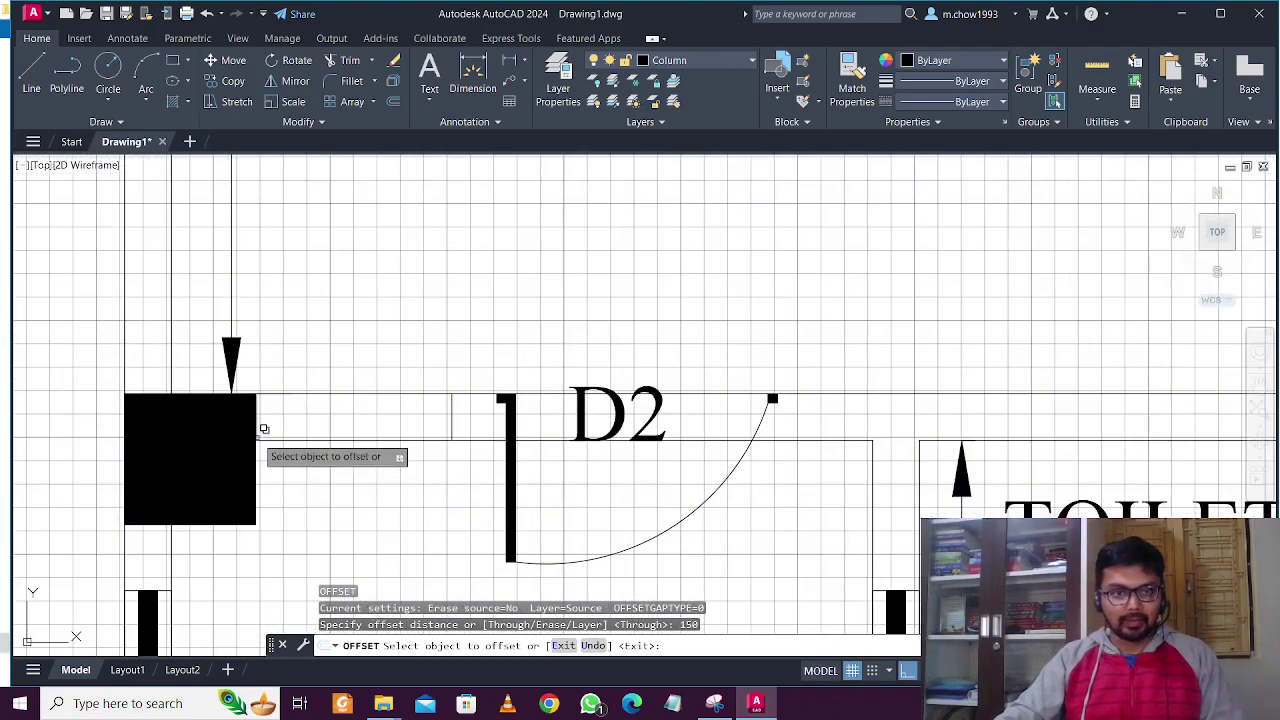
pyautogui.press('Escape')
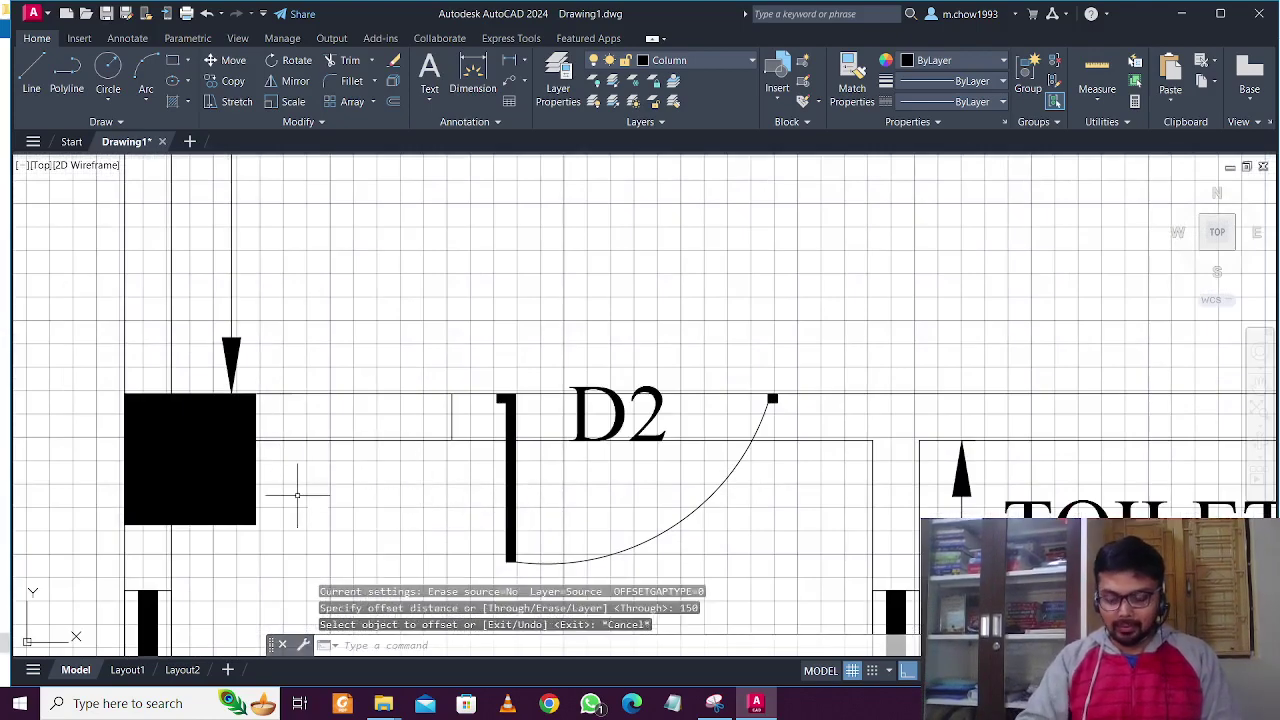
pyautogui.rightClick(297, 495)
pyautogui.press('Escape')
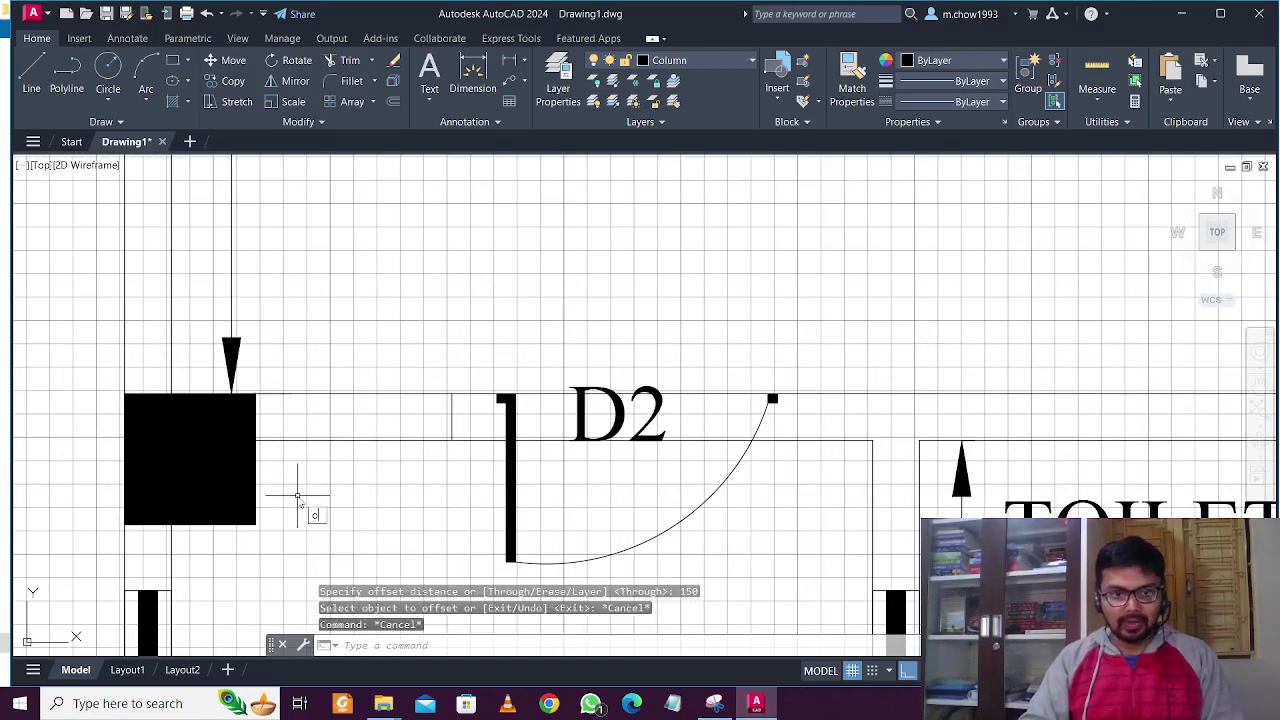
# Offset the line on the column's right face by 125 mm toward the bathroom door to form the first door jamb.
pyautogui.write('o')
pyautogui.press('Return')
pyautogui.press('Return')
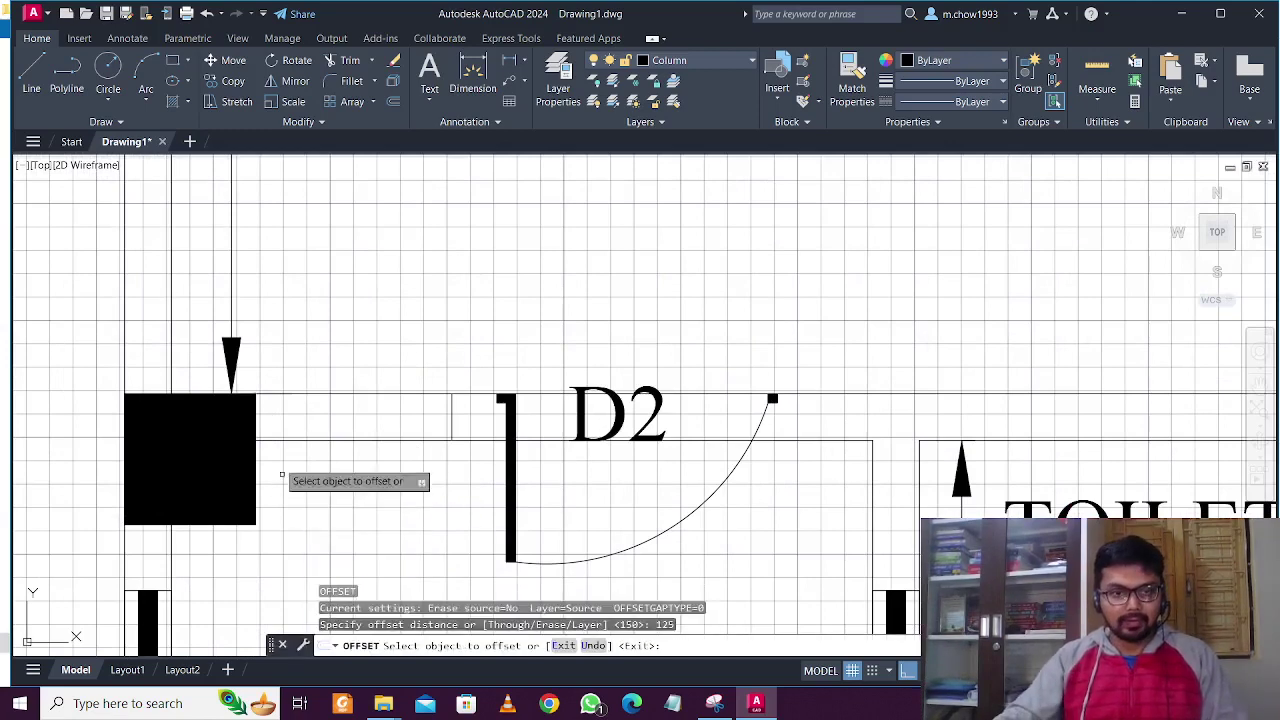
pyautogui.click(263, 400)
pyautogui.click(337, 470)
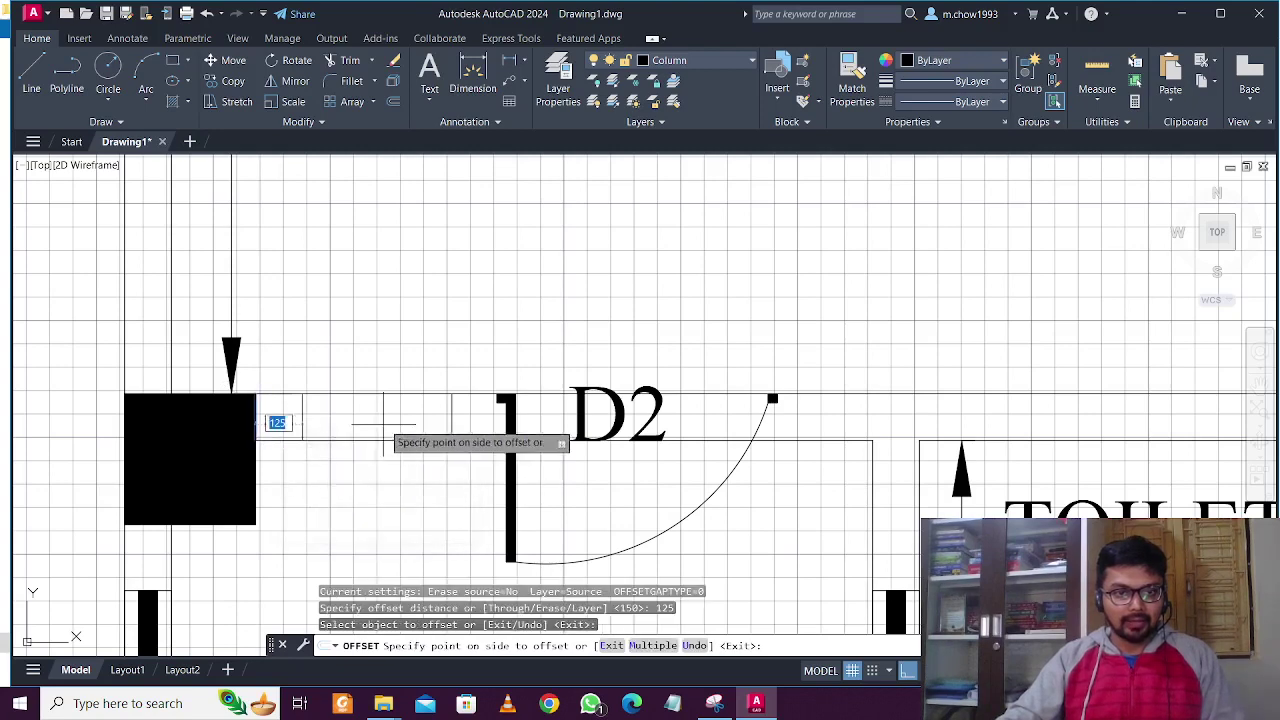
pyautogui.click(380, 413)
pyautogui.press('Escape')
# Delete the old jamb line between the column and the bathroom's D2 door.
pyautogui.click(477, 411)
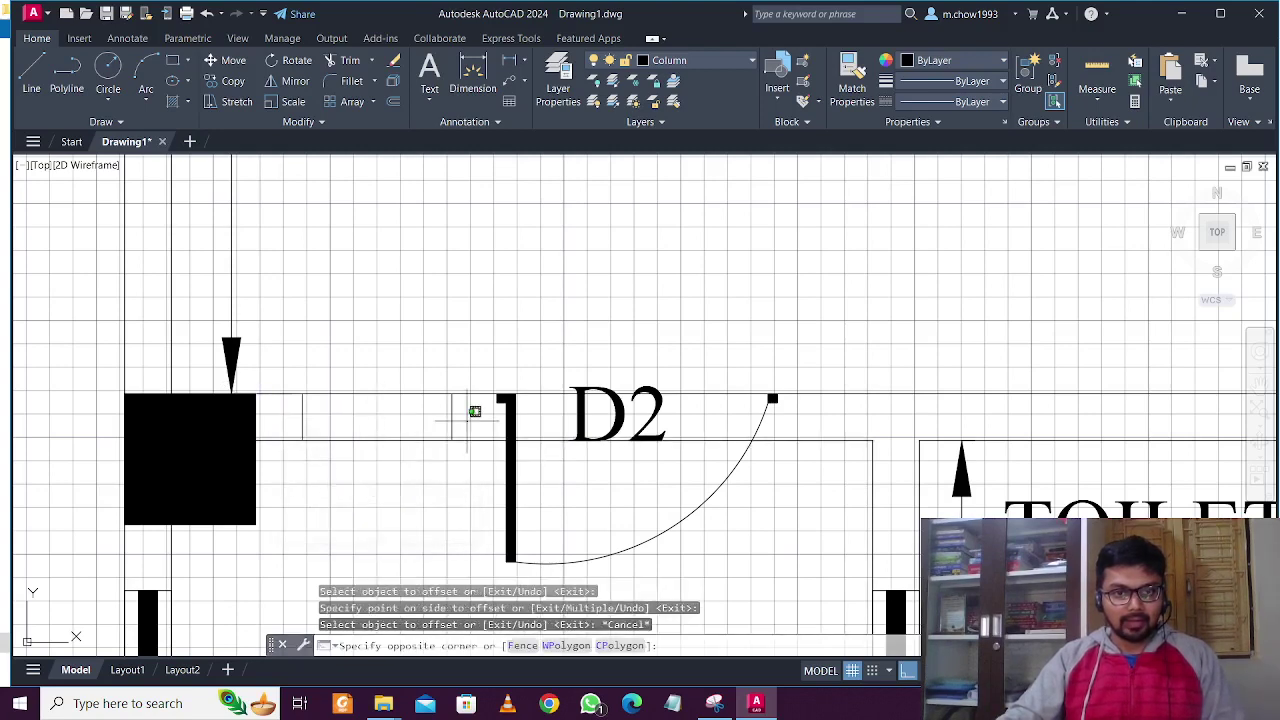
pyautogui.click(437, 410)
pyautogui.press('Delete')
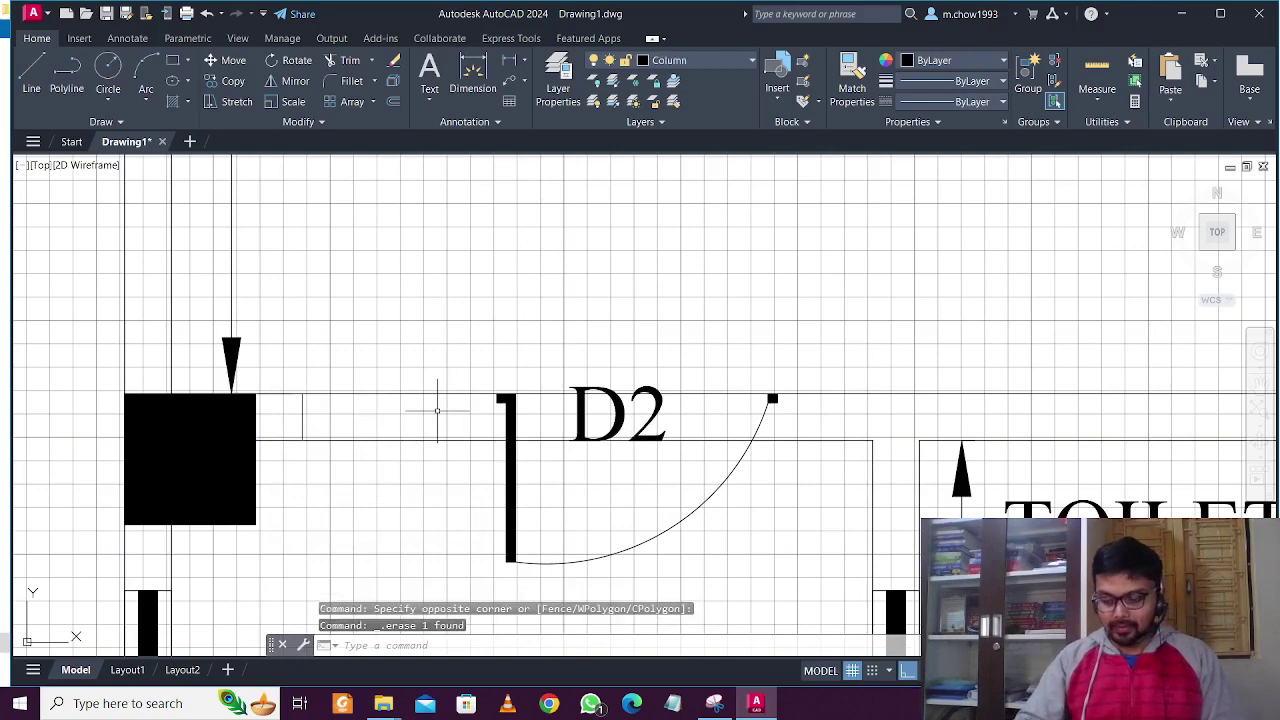
# Try to offset the new jamb line by 750 mm toward the D2 door, and undo it.
pyautogui.press('Return')
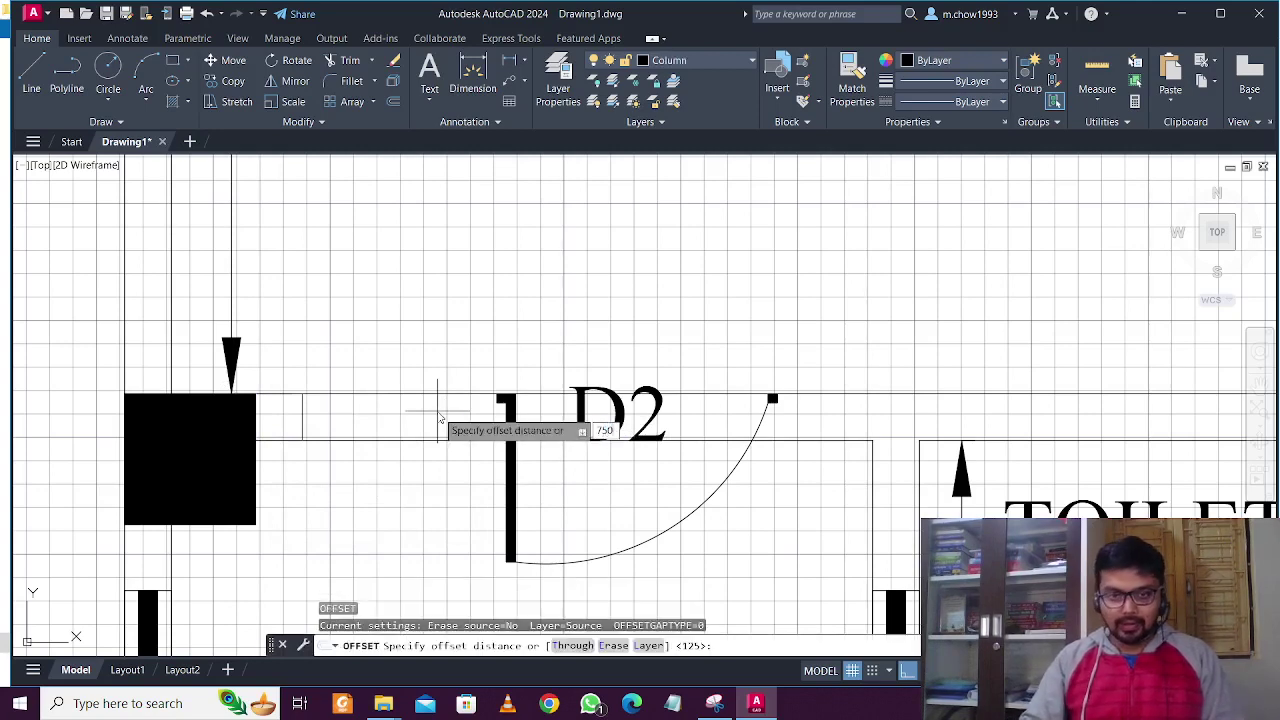
pyautogui.press('Return')
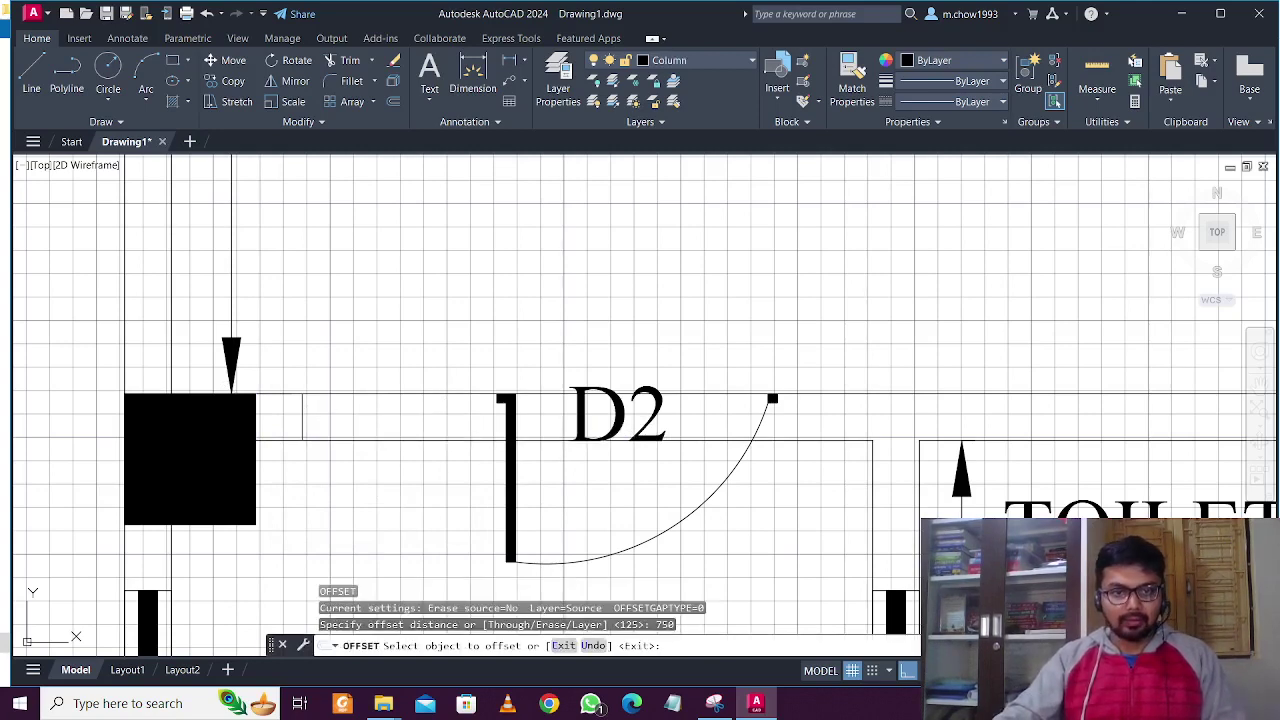
pyautogui.click(303, 412)
pyautogui.click(480, 427)
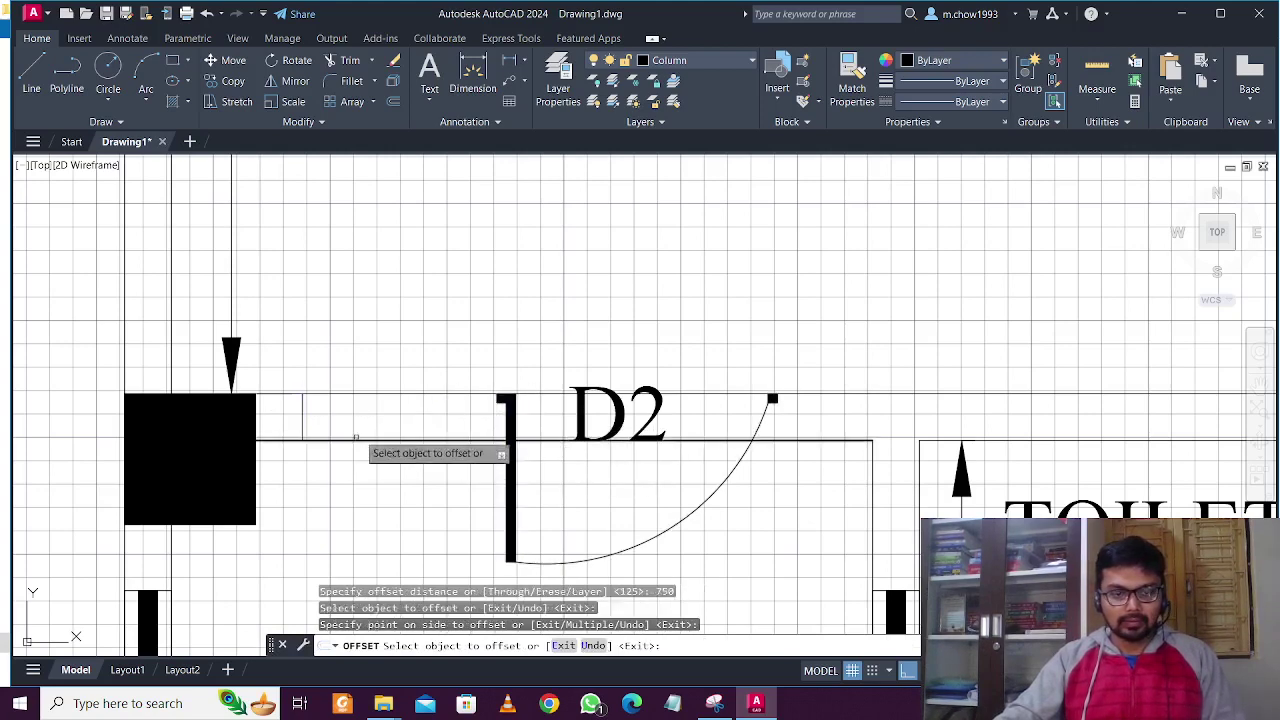
pyautogui.press('Escape')
pyautogui.hotkey('ctrl', 'z')
# Examine the door and window schedule below the ground floor plan for the D2 door's width.
pyautogui.scroll(-2, 371, 441)
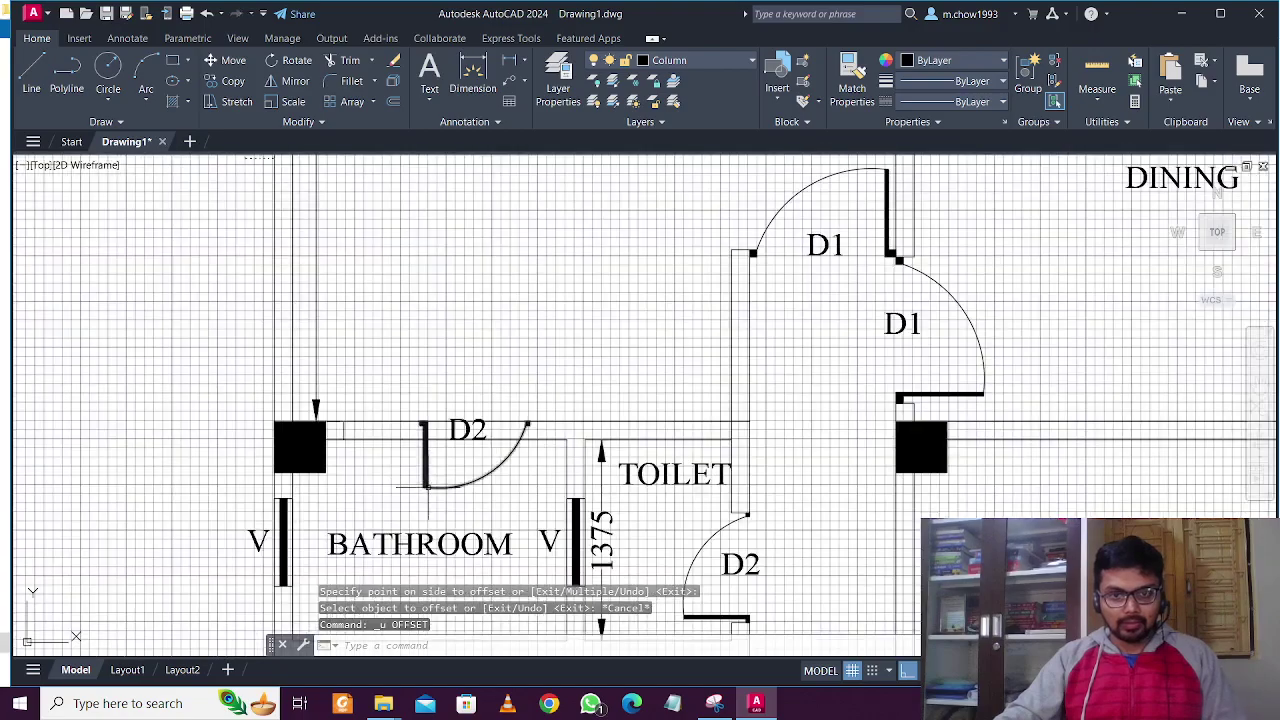
pyautogui.scroll(-1, 440, 486)
pyautogui.moveTo(476, 566); pyautogui.dragTo(491, 439, button='middle')
pyautogui.moveTo(534, 498); pyautogui.dragTo(525, 298, button='middle')
pyautogui.moveTo(585, 611); pyautogui.dragTo(591, 425, button='middle')
pyautogui.scroll(-4, 590, 425)
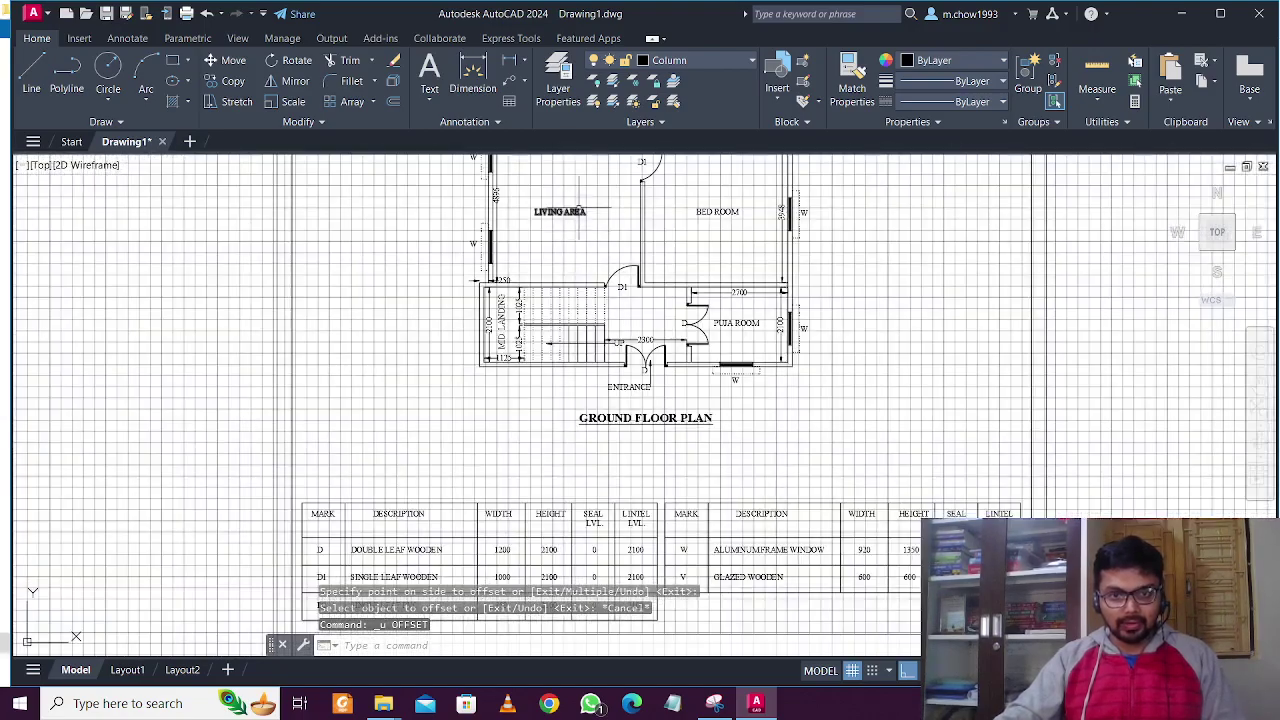
pyautogui.moveTo(588, 377); pyautogui.dragTo(637, 330, button='middle')
pyautogui.scroll(6, 901, 404)
pyautogui.scroll(-2, 877, 404)
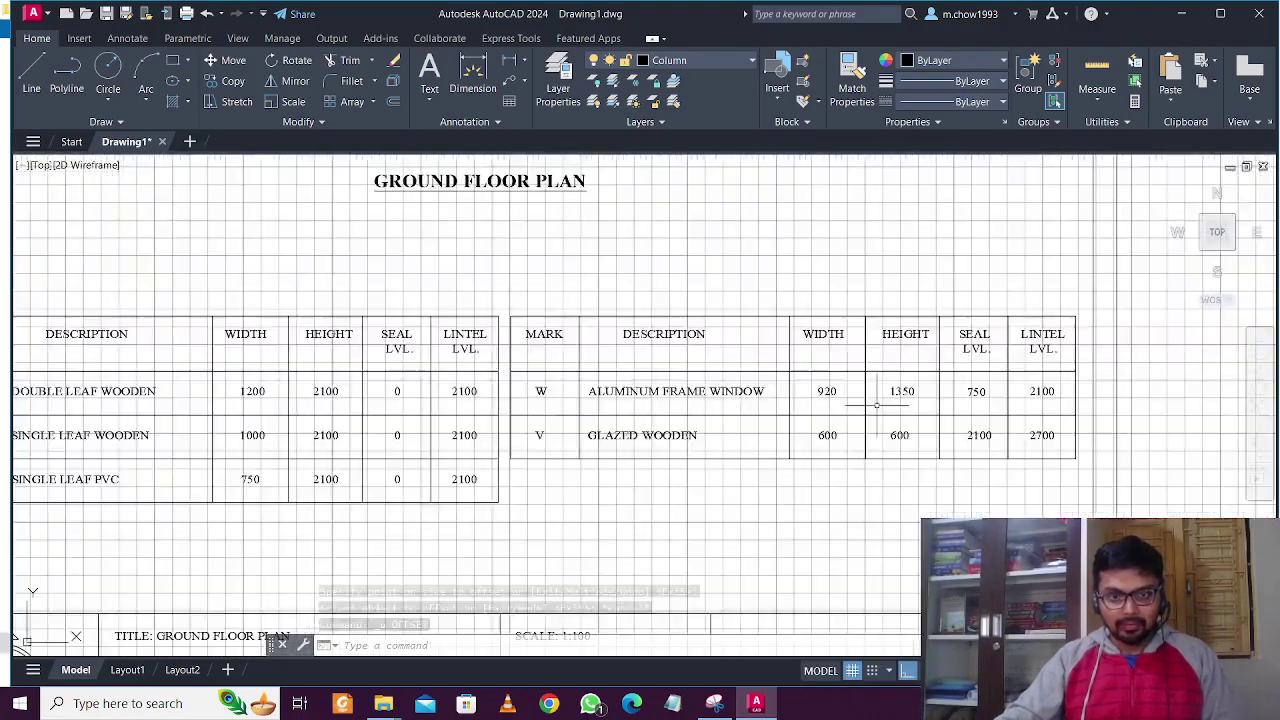
pyautogui.moveTo(329, 487); pyautogui.dragTo(483, 479, button='middle')
pyautogui.scroll(2, 256, 477)
pyautogui.scroll(-3, 543, 477)
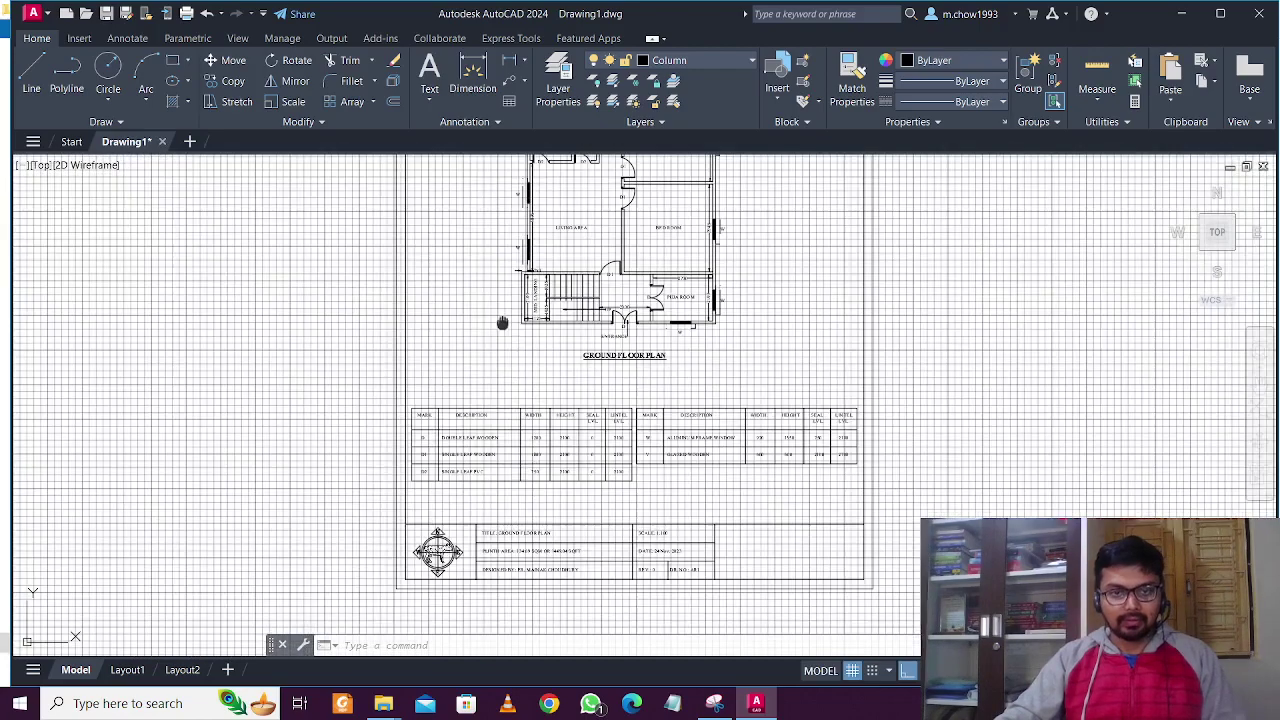
pyautogui.moveTo(543, 181); pyautogui.dragTo(565, 390, button='middle')
pyautogui.scroll(3, 620, 281)
pyautogui.scroll(2, 489, 348)
pyautogui.scroll(2, 324, 376)
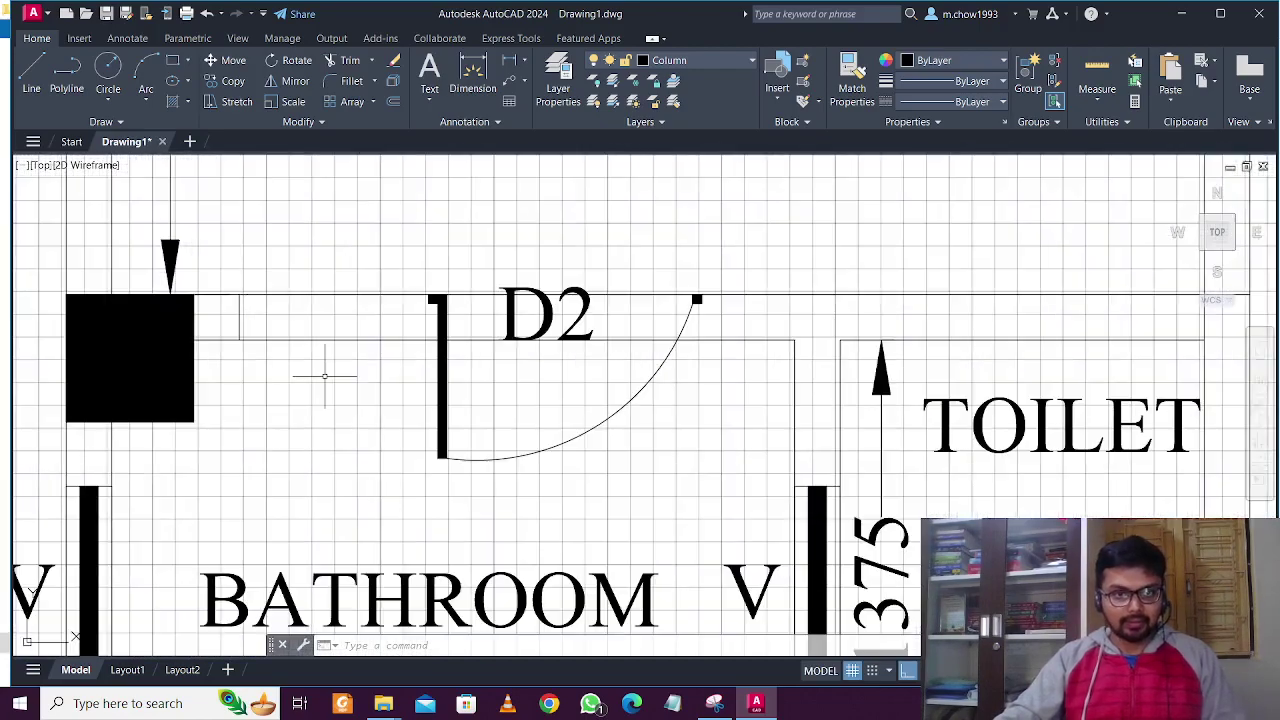
pyautogui.press('Return')
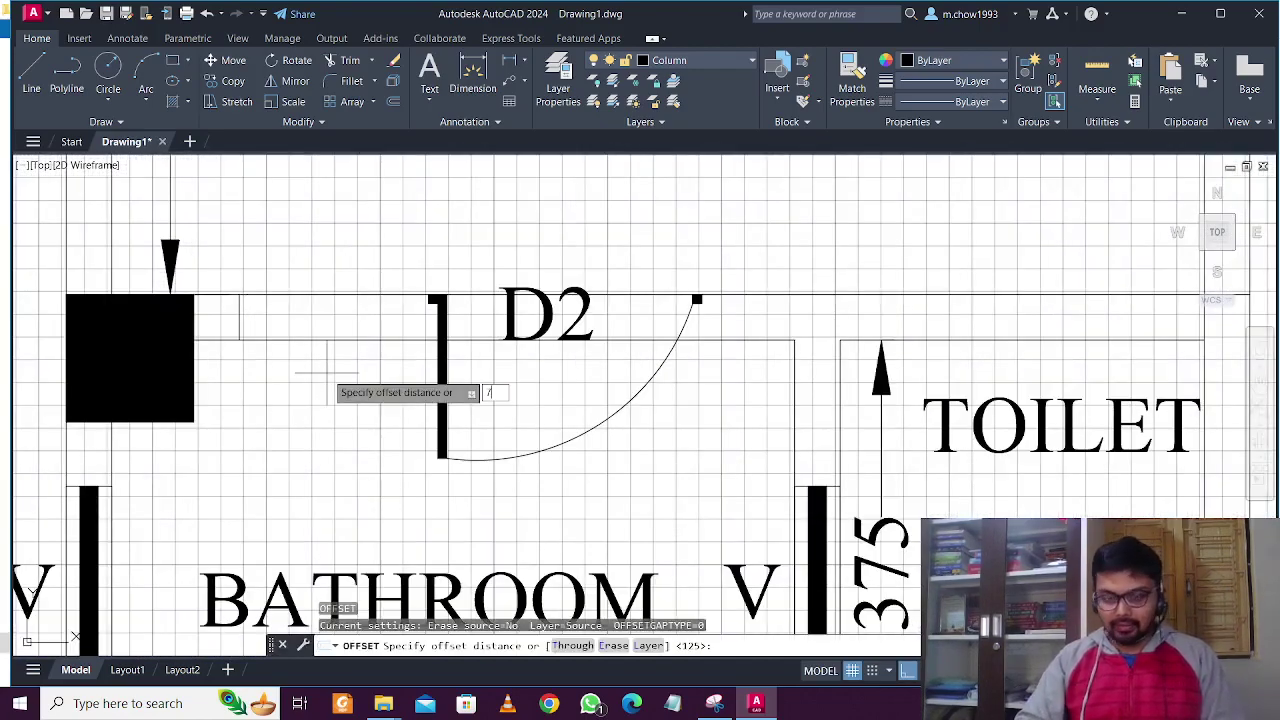
pyautogui.press('Return')
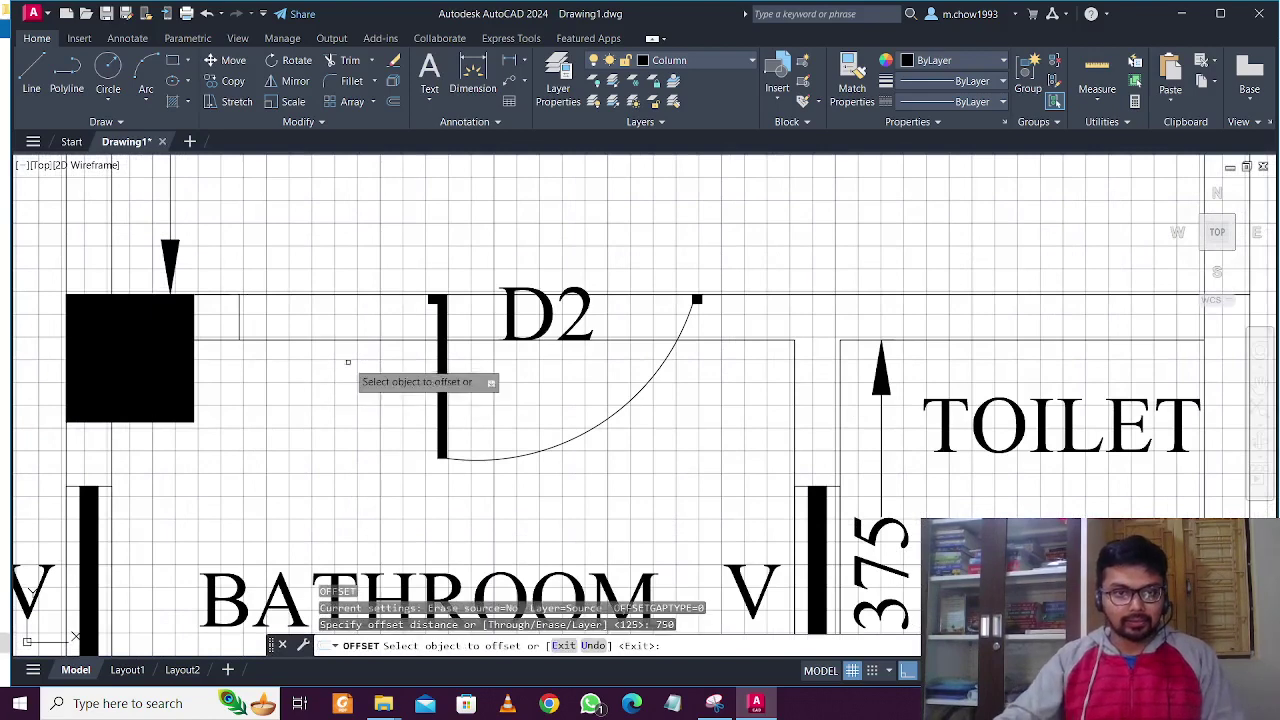
pyautogui.click(239, 314)
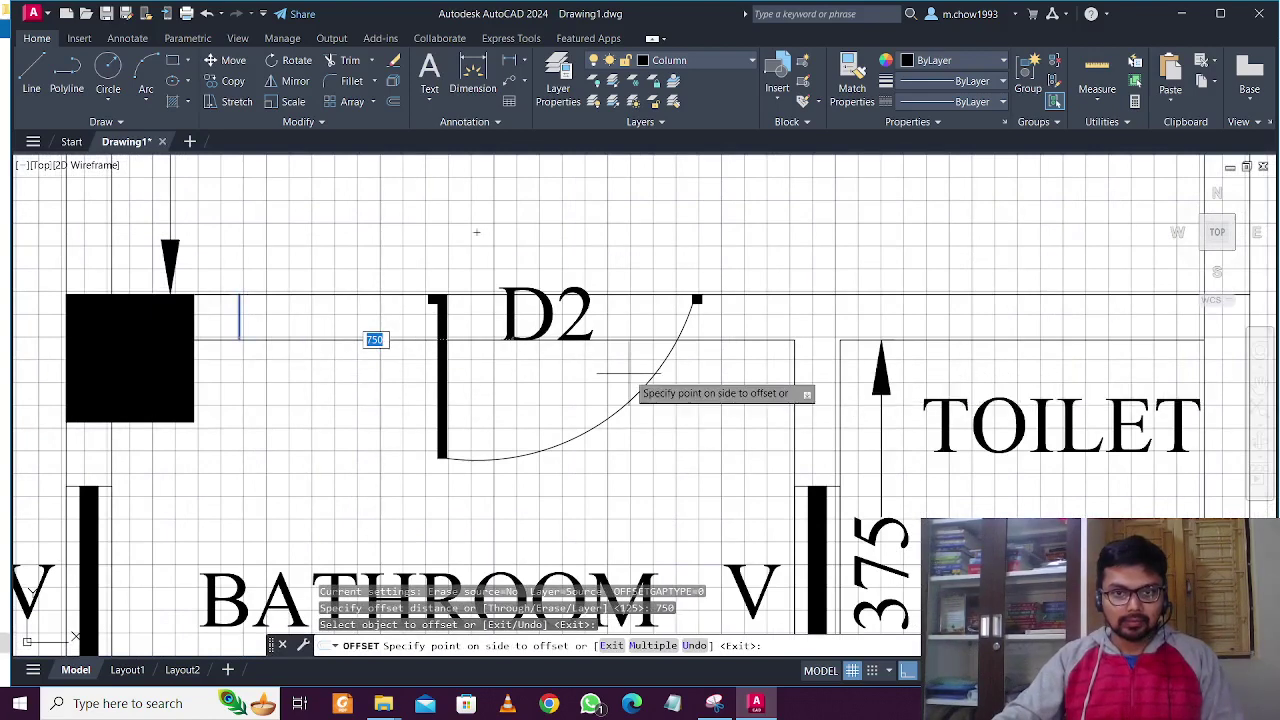
pyautogui.press('Escape')
# Offset the jamb line beside the column by 750 mm toward the D2 door to form the opposite jamb.
pyautogui.click(239, 314)
pyautogui.click(275, 371)
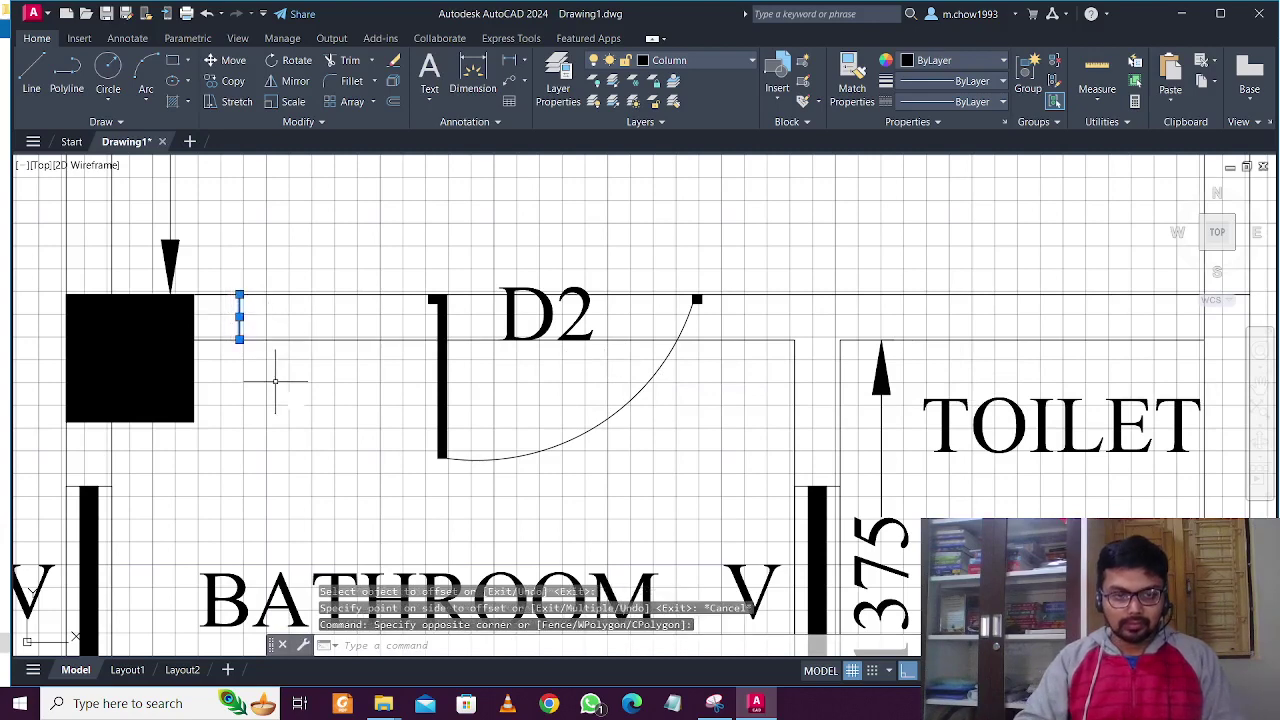
pyautogui.write('o')
pyautogui.press('Return')
pyautogui.press('Return')
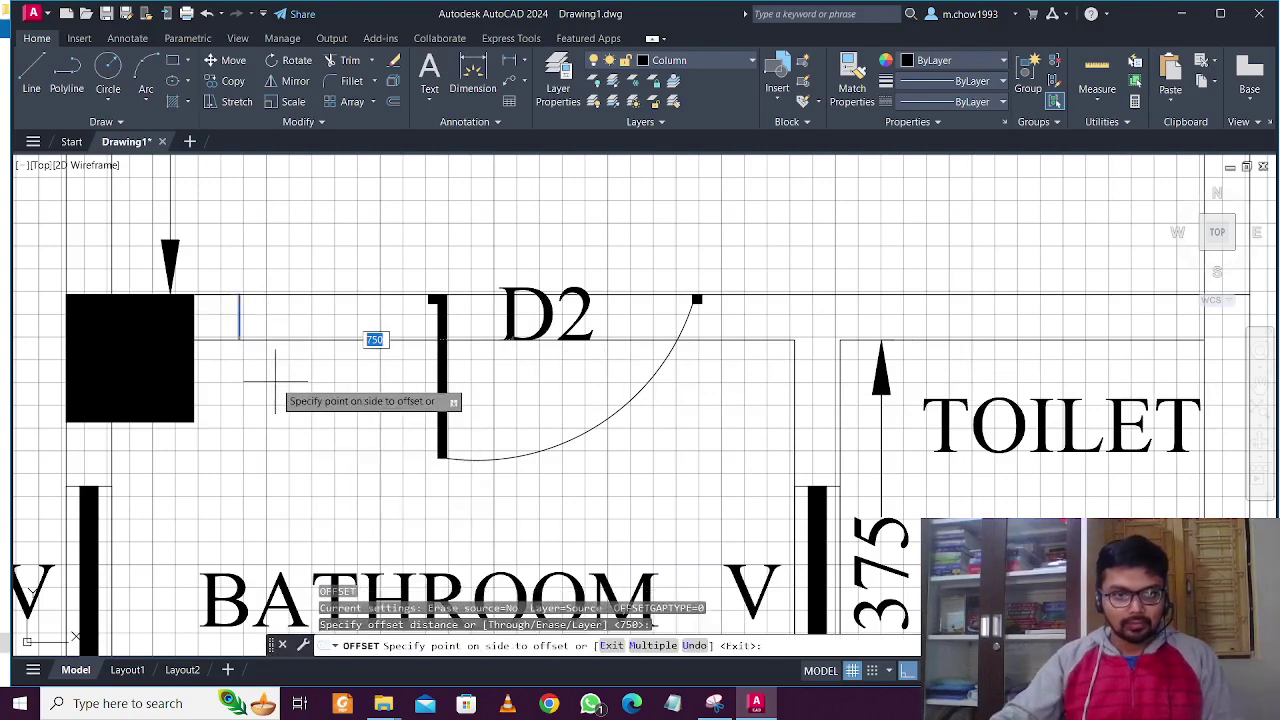
pyautogui.click(371, 339)
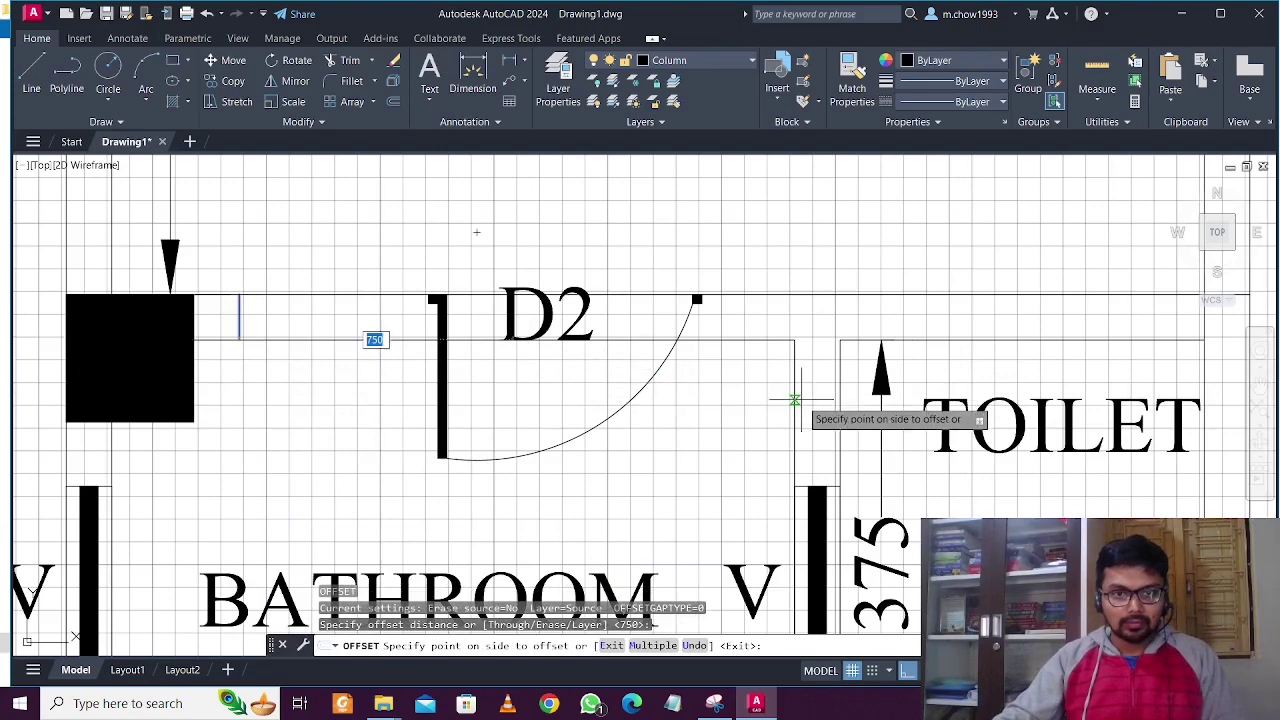
pyautogui.click(740, 410)
pyautogui.scroll(-4, 660, 420)
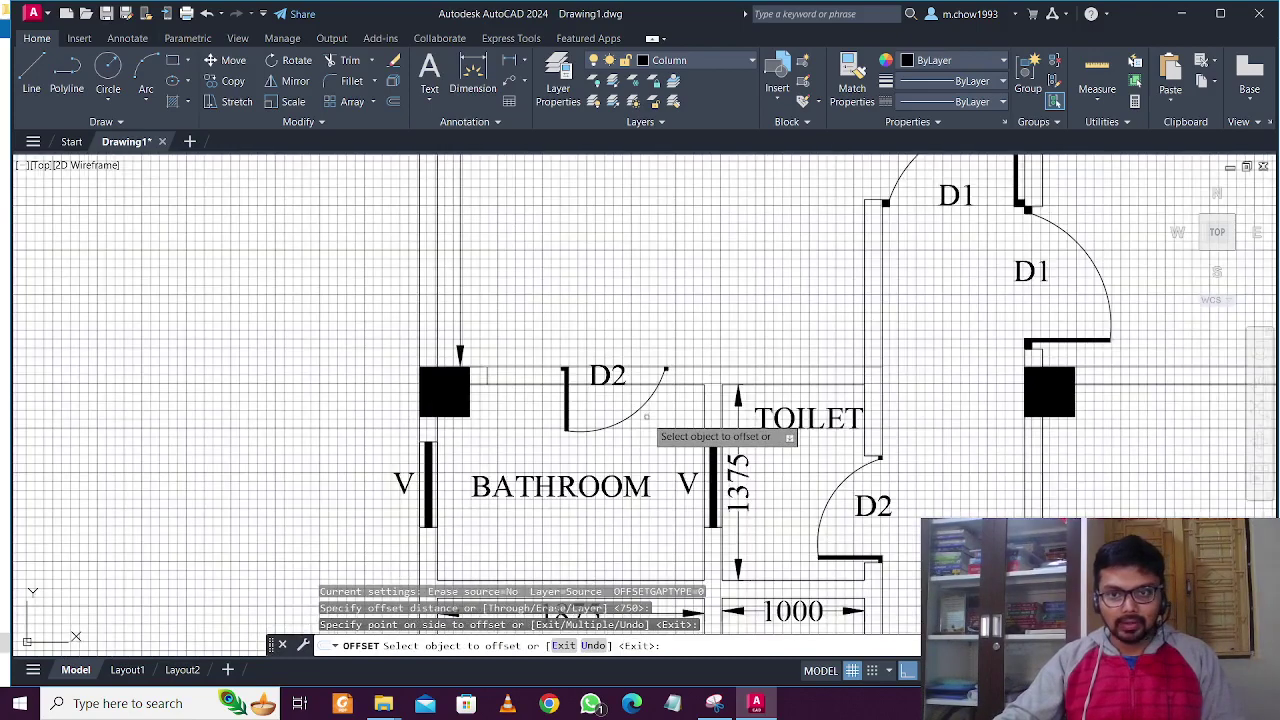
pyautogui.scroll(4, 660, 420)
pyautogui.press('Escape')
pyautogui.moveTo(634, 429); pyautogui.dragTo(447, 412)
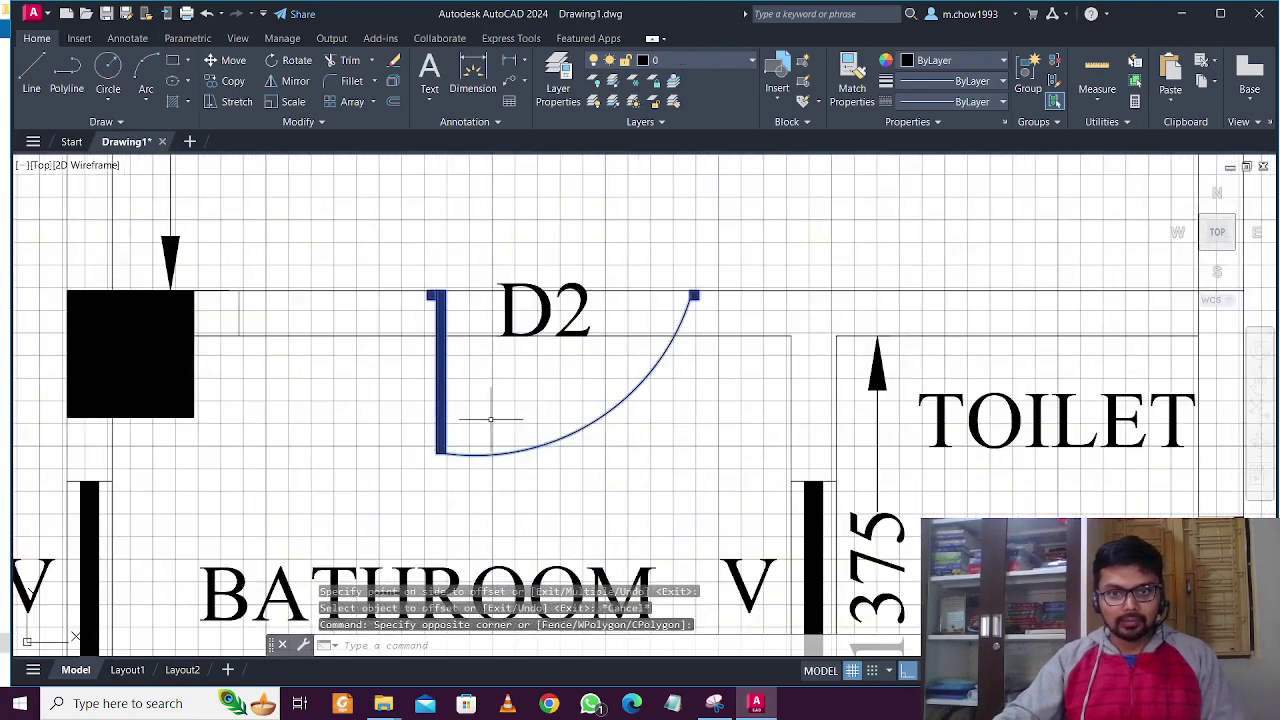
pyautogui.scroll(-4, 490, 420)
pyautogui.scroll(4, 500, 414)
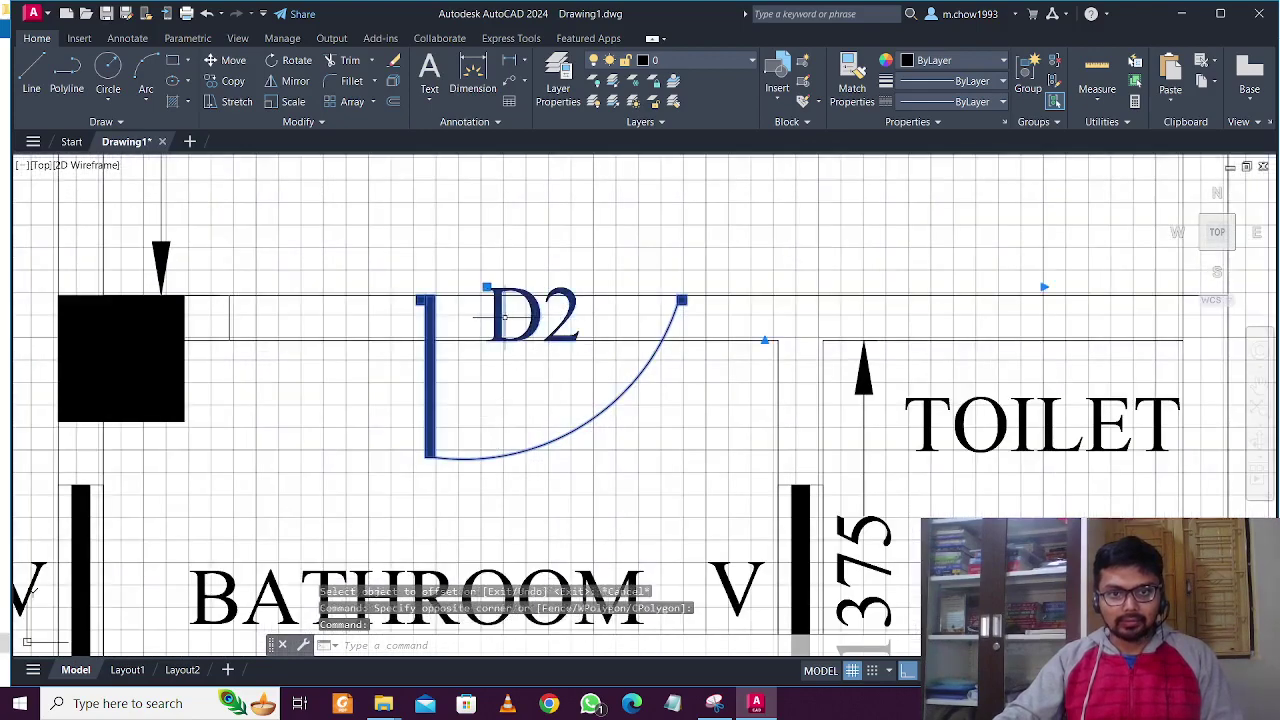
pyautogui.press('Escape')
pyautogui.click(541, 306)
pyautogui.click(461, 313)
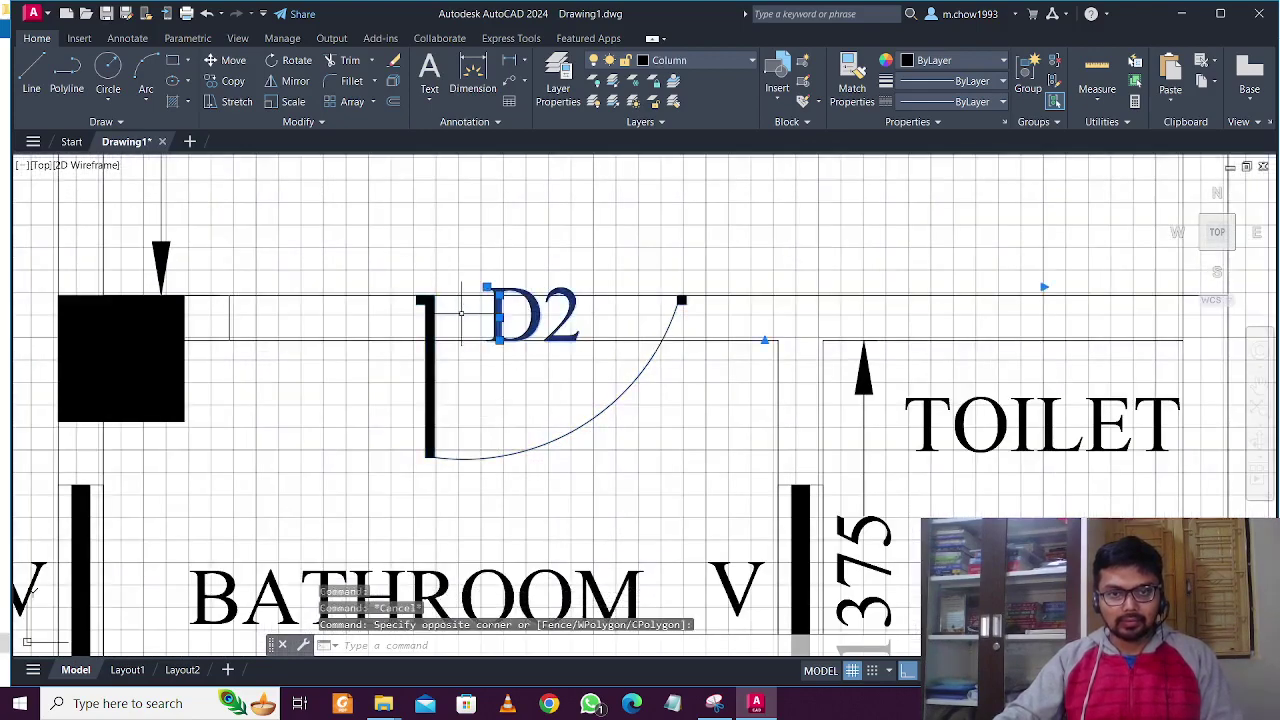
pyautogui.click(487, 418)
pyautogui.click(407, 362)
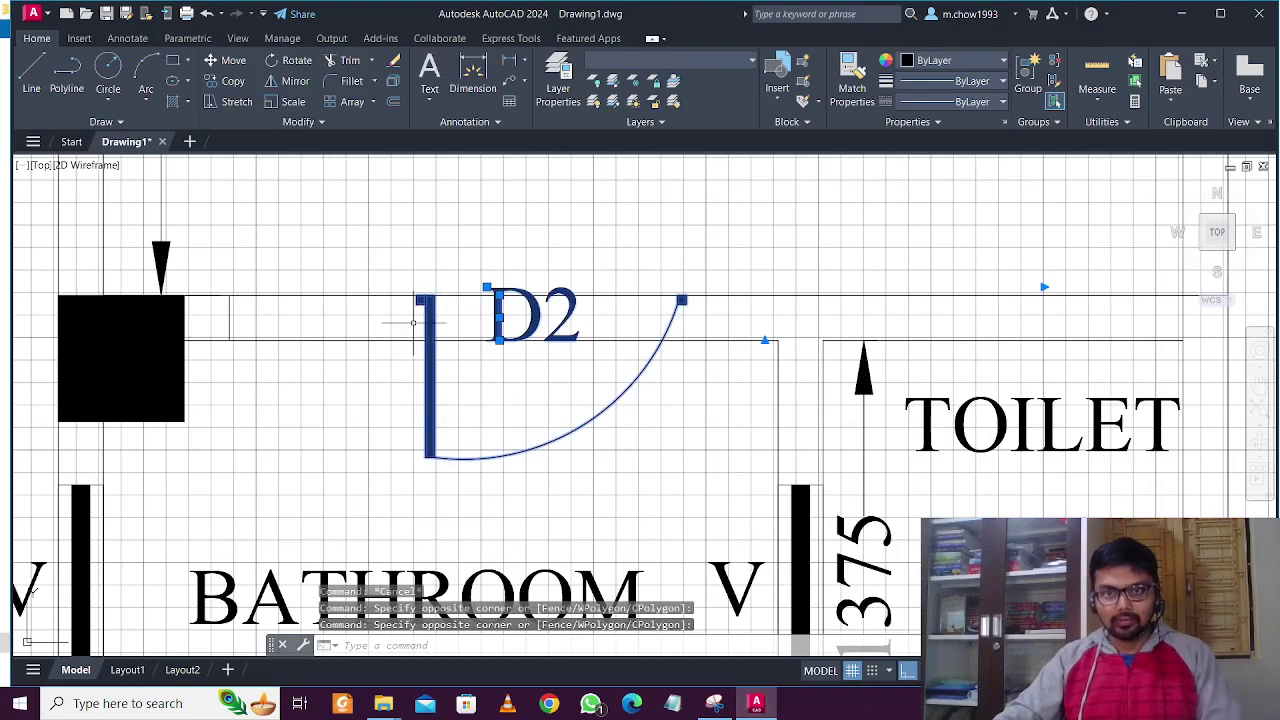
pyautogui.press('Escape')
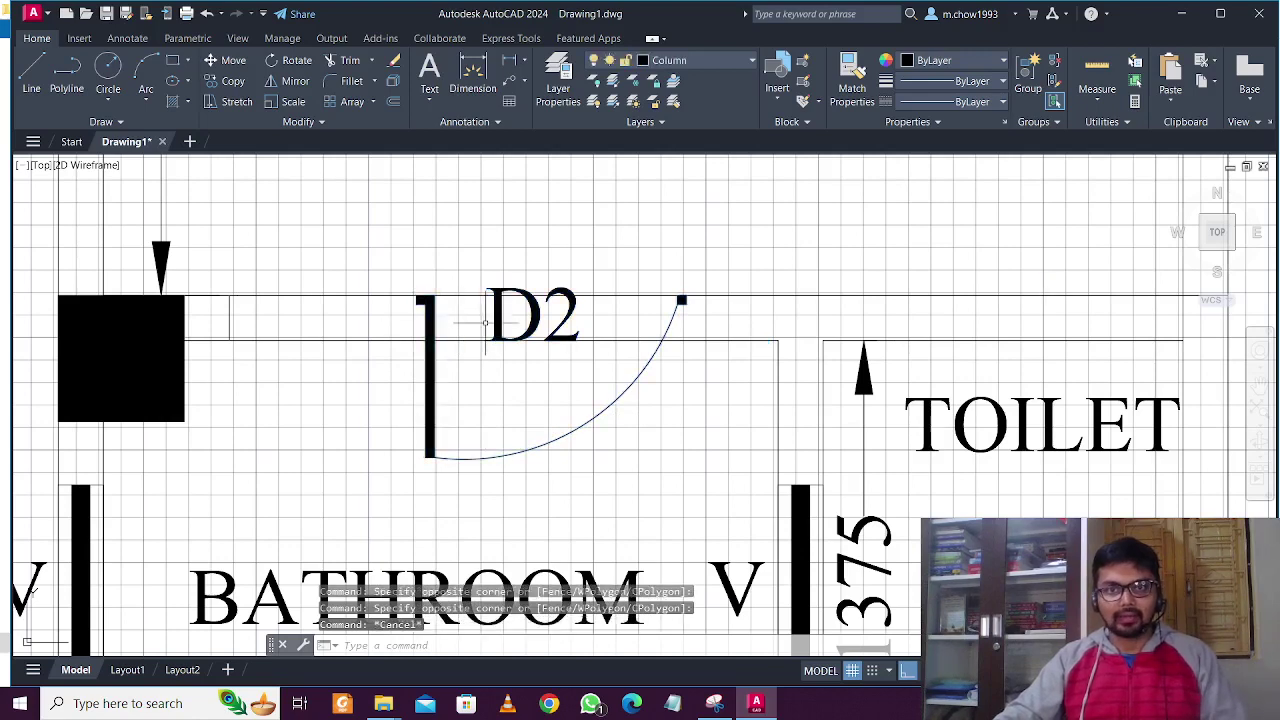
# Make layer 0 current and move the jamb line beside the bathroom column onto layer 0.
pyautogui.click(707, 62)
pyautogui.click(700, 76)
pyautogui.click(256, 320)
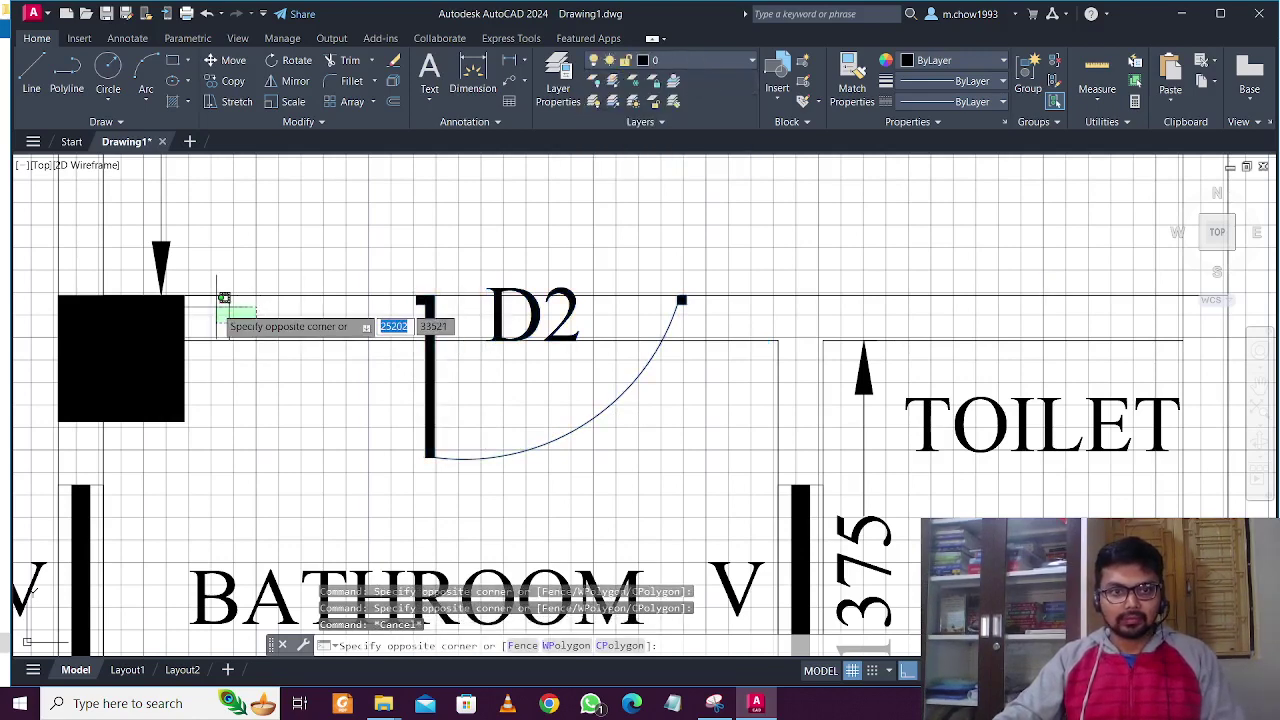
pyautogui.click(219, 302)
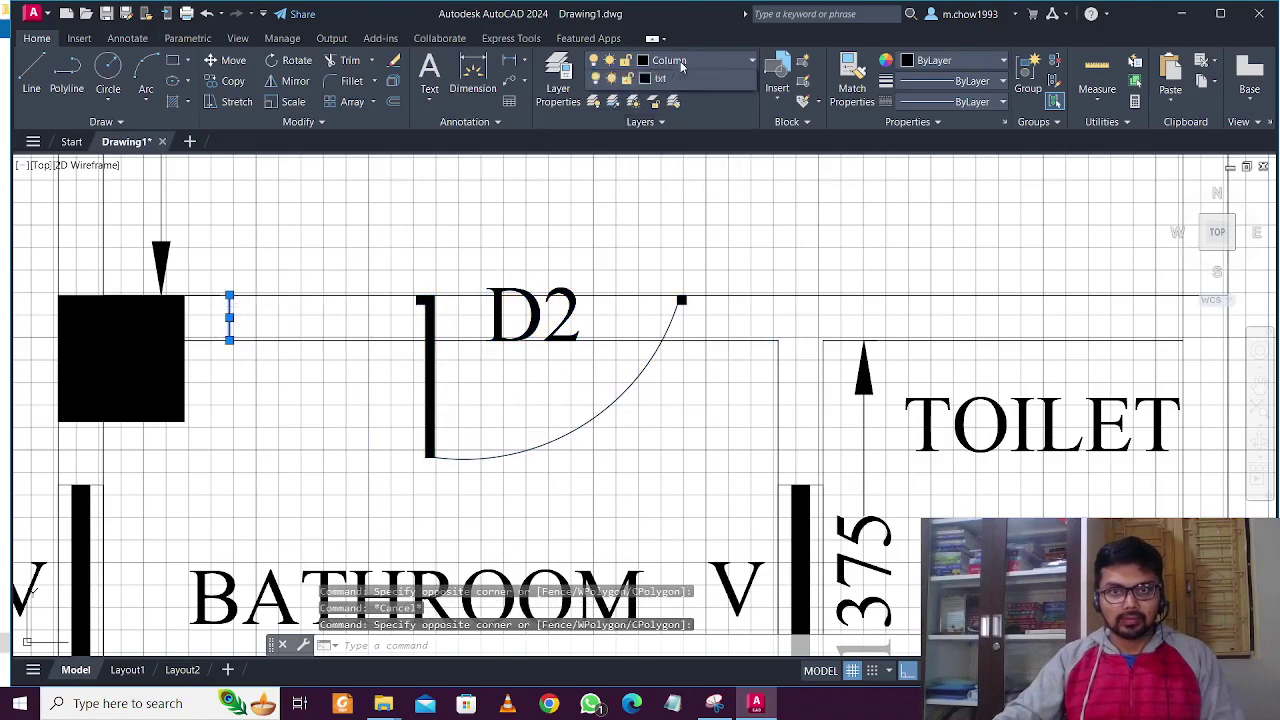
pyautogui.click(700, 61)
pyautogui.click(700, 76)
pyautogui.click(350, 335)
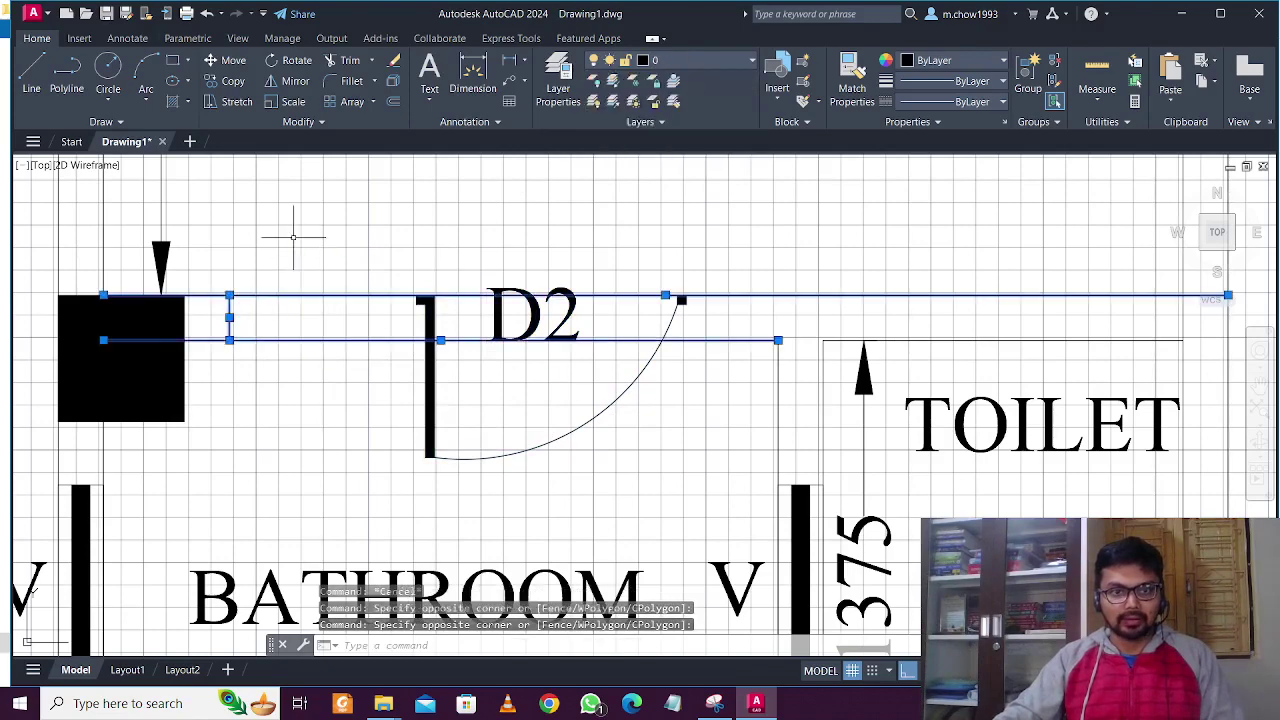
pyautogui.press('Escape')
# Offset the layer 0 jamb line by 750 mm toward the D2 door for the far side of the opening.
pyautogui.scroll(-3, 362, 343)
pyautogui.scroll(-4, 358, 340)
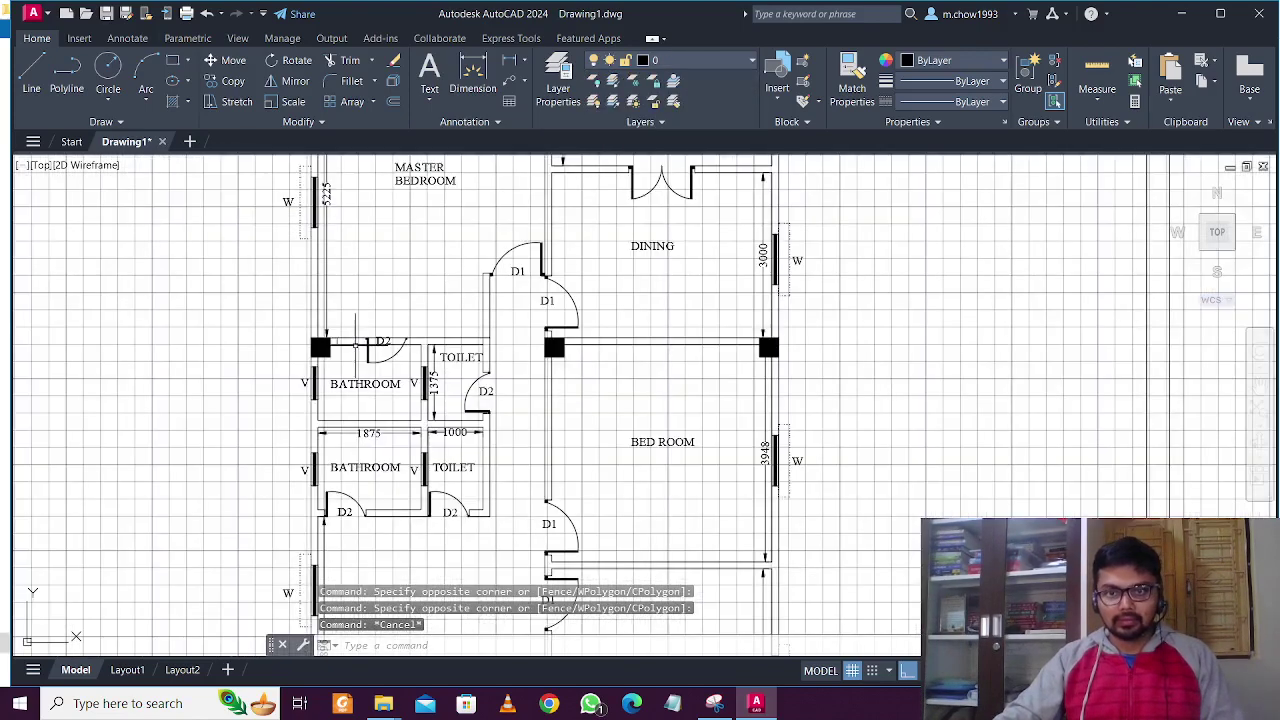
pyautogui.scroll(-1, 358, 342)
pyautogui.scroll(10, 300, 345)
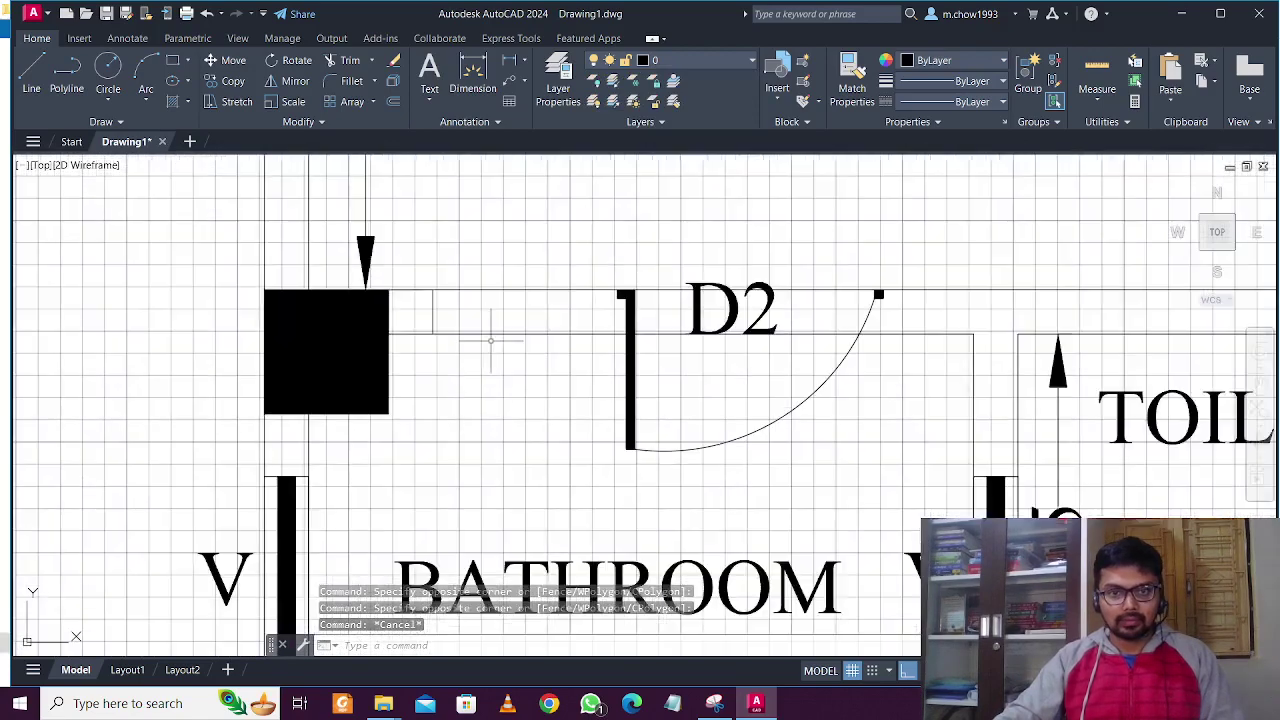
pyautogui.scroll(-3, 462, 358)
pyautogui.scroll(4, 506, 403)
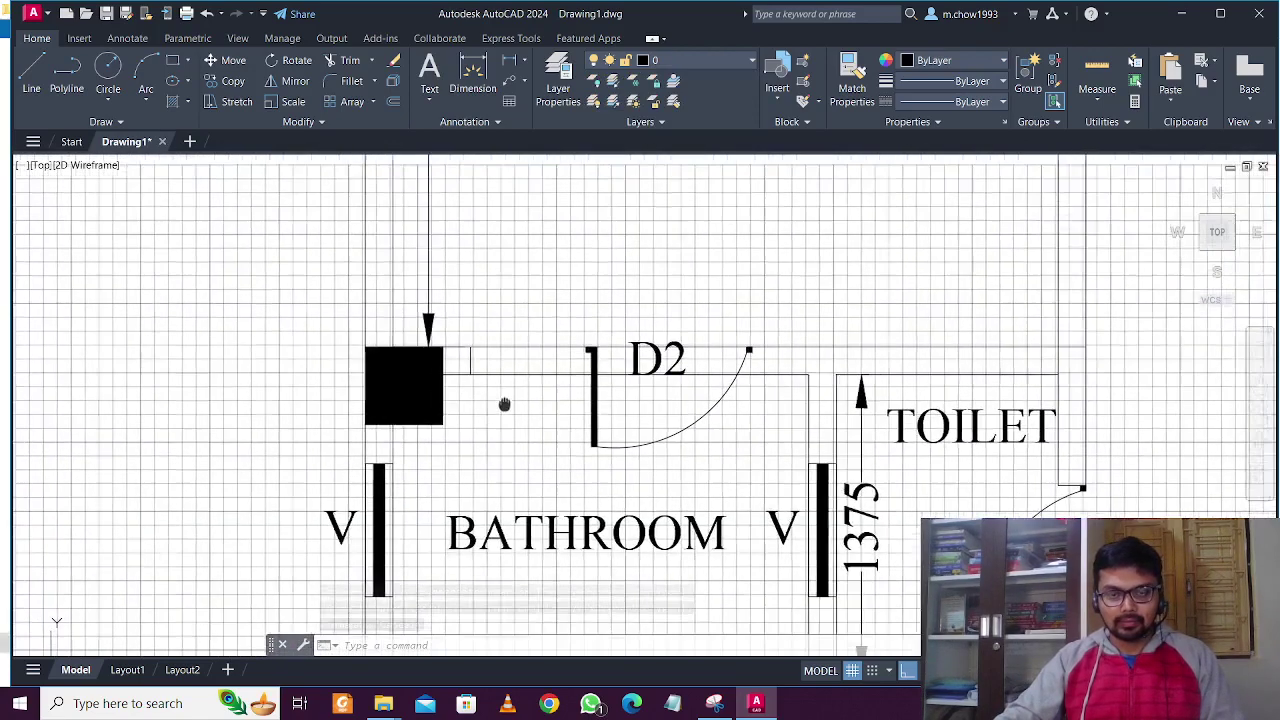
pyautogui.write('o')
pyautogui.press('Return')
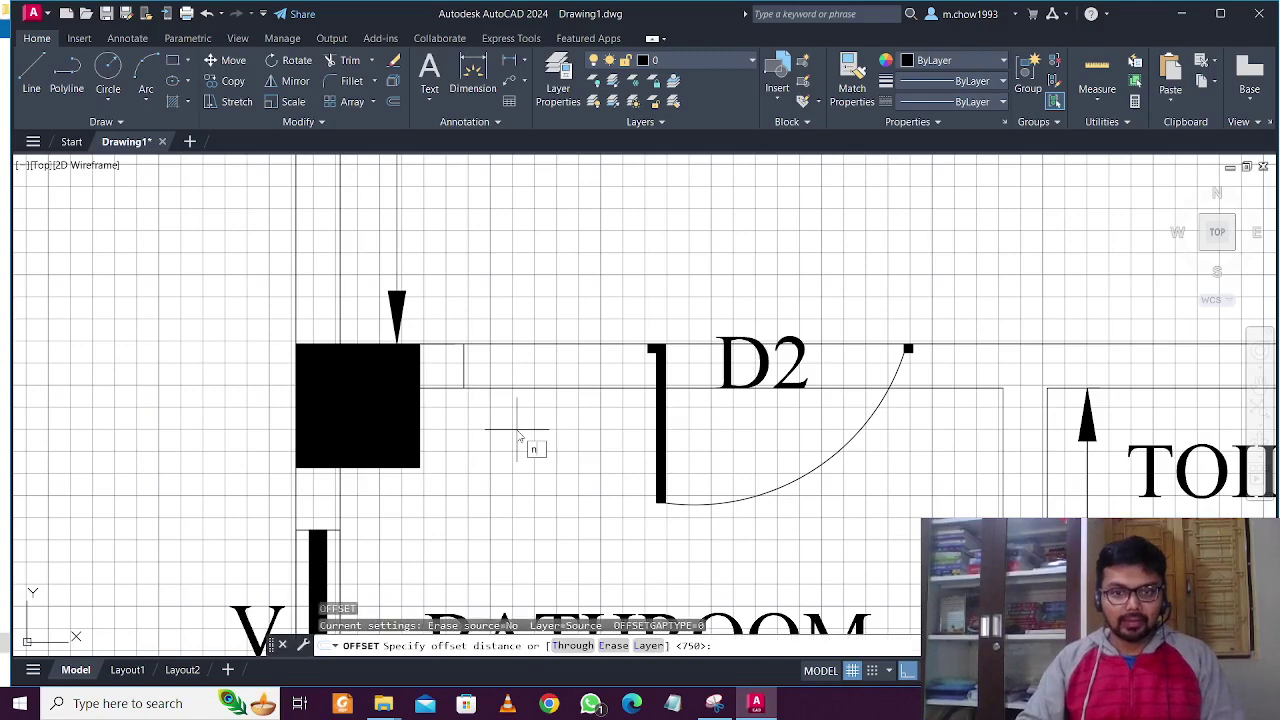
pyautogui.press('Escape')
pyautogui.write('o')
pyautogui.press('Return')
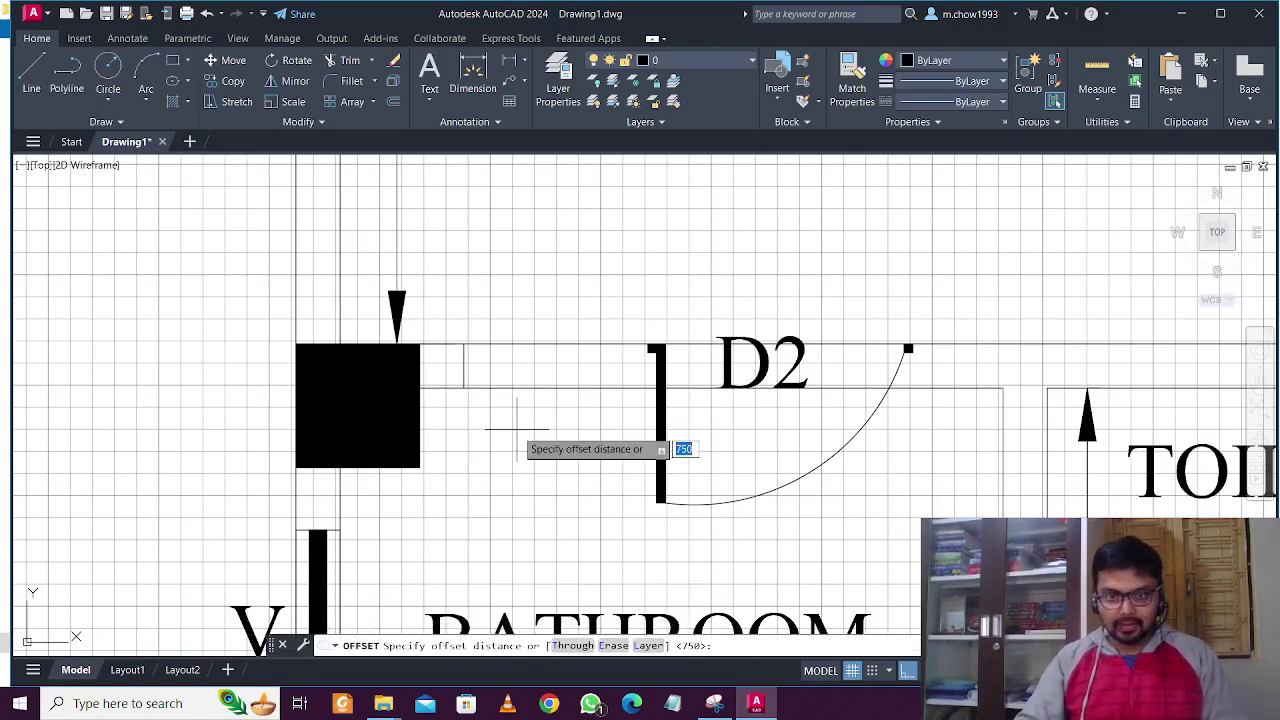
pyautogui.press('Return')
pyautogui.click(464, 366)
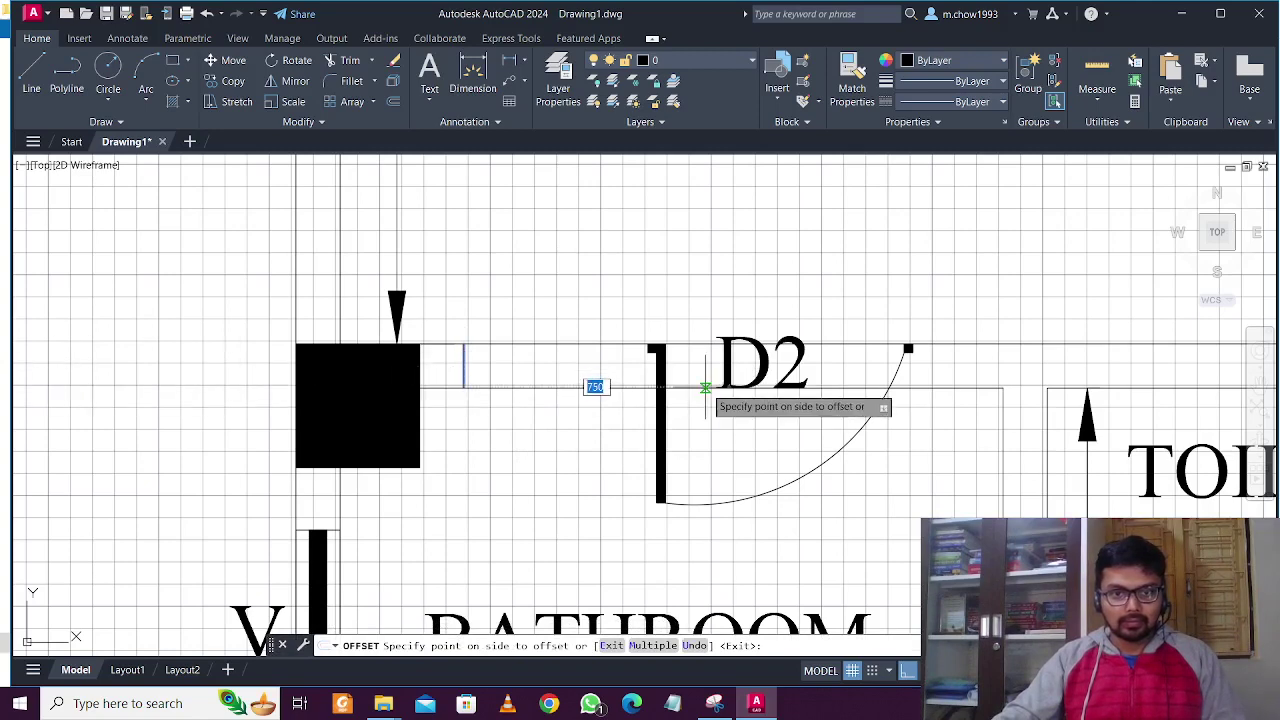
pyautogui.click(800, 440)
# Move the D2 door and its label aside along the bathroom wall, toward the toilet.
pyautogui.click(806, 384)
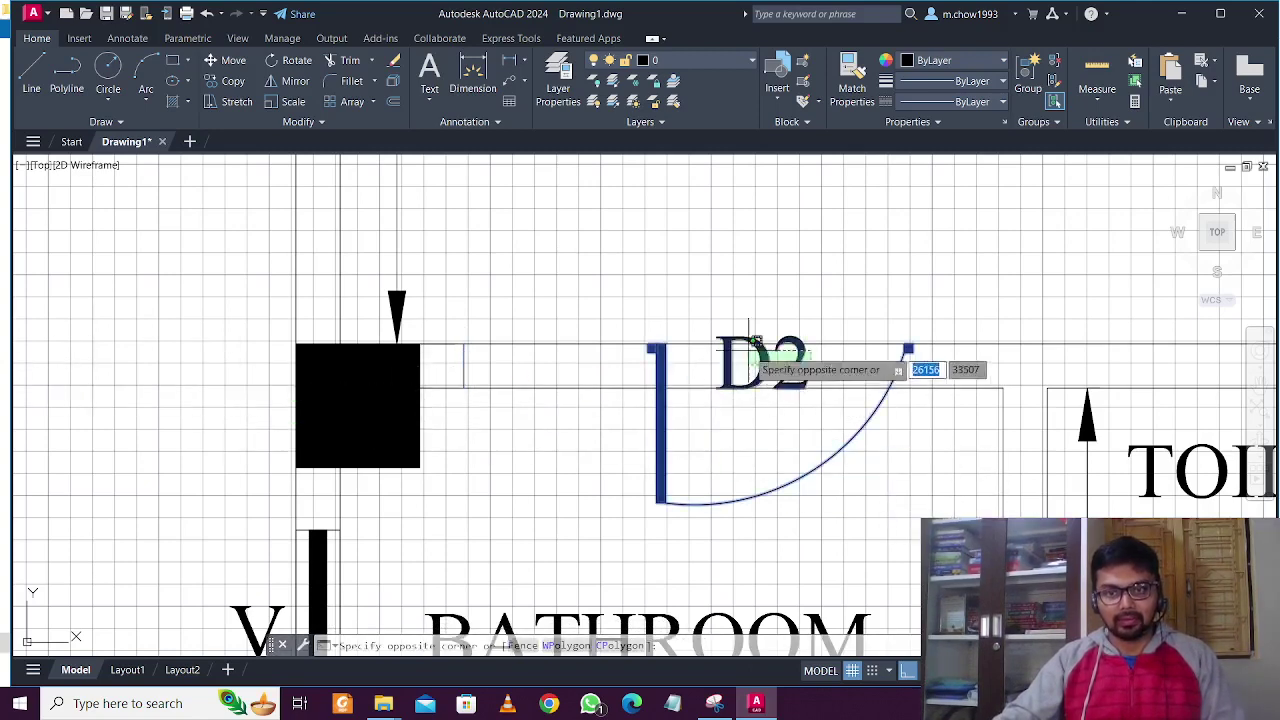
pyautogui.click(757, 342)
pyautogui.write('m')
pyautogui.press('Return')
pyautogui.click(754, 247)
pyautogui.click(938, 246)
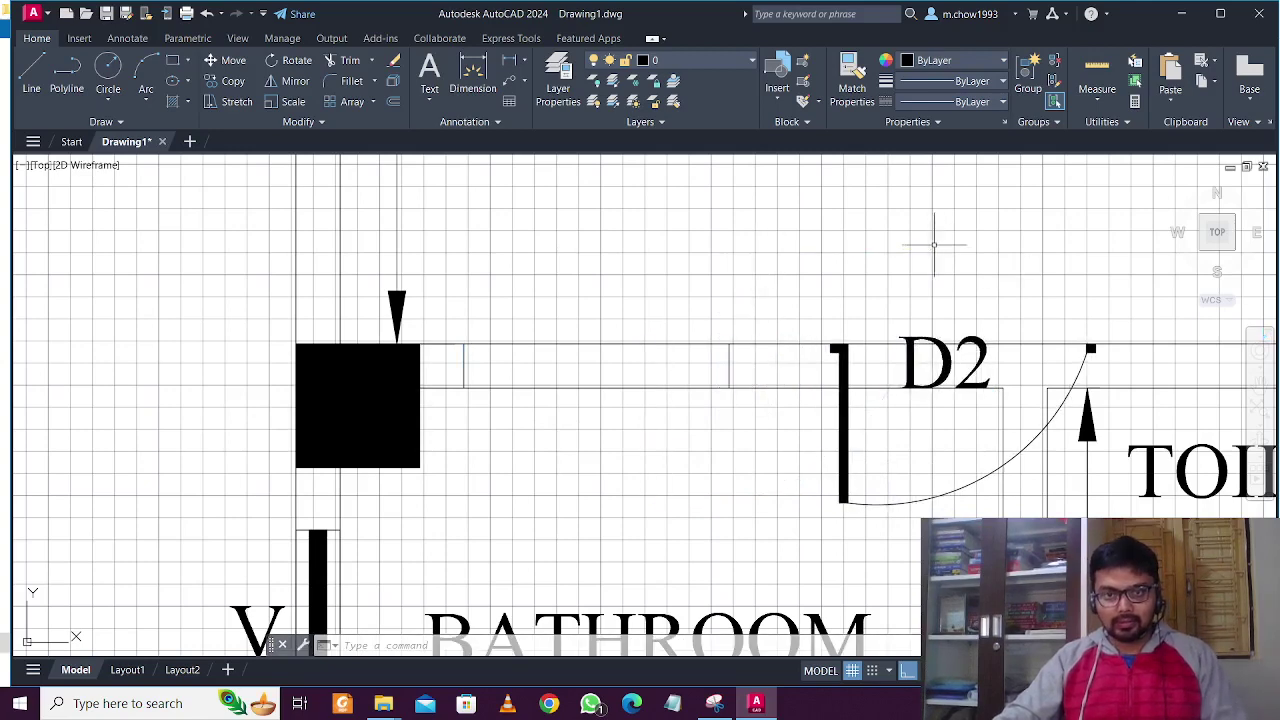
# Delete the far jamb line and recreate it by offsetting the jamb beside the column 750 mm toward the toilet.
pyautogui.click(703, 296)
pyautogui.click(783, 457)
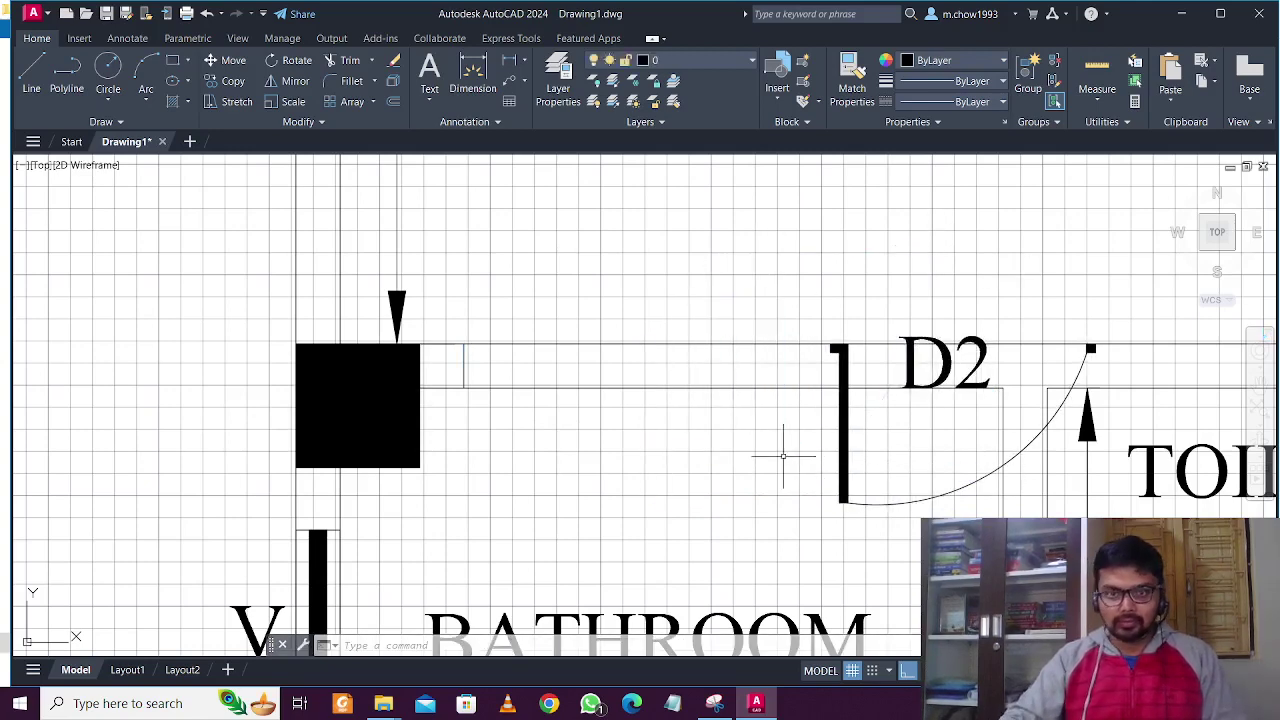
pyautogui.write('o')
pyautogui.press('Return')
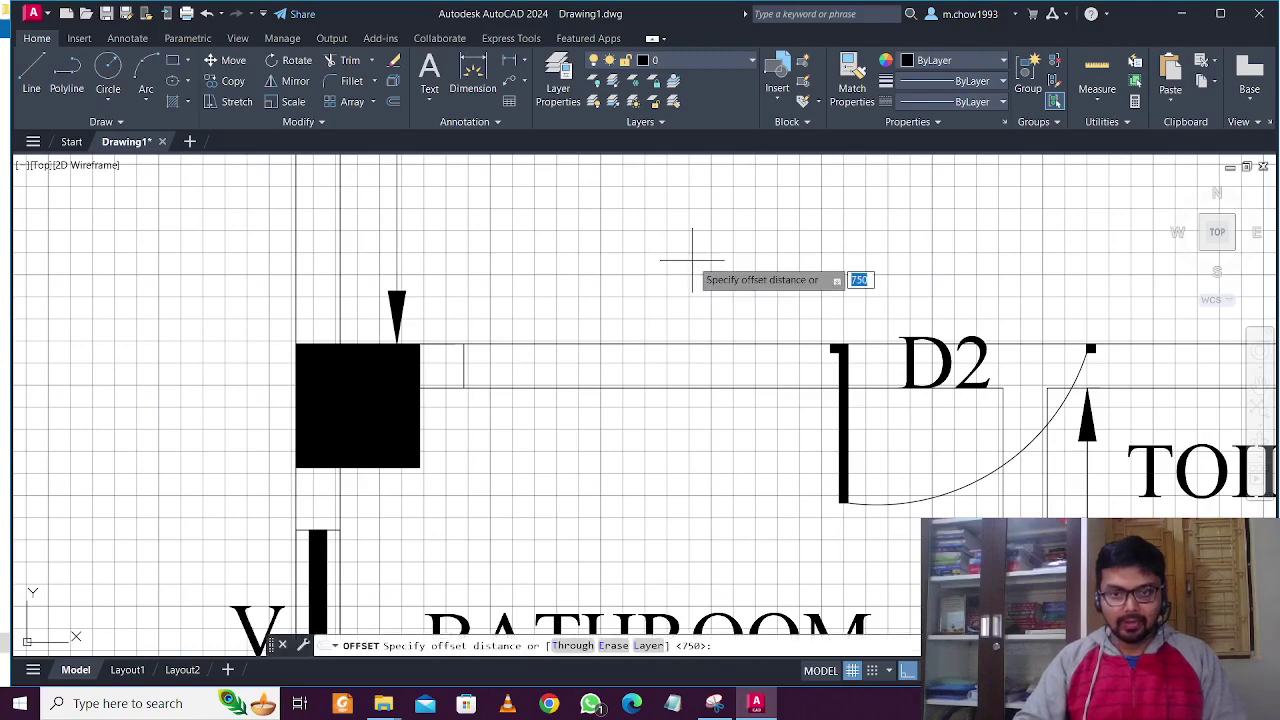
pyautogui.press('Return')
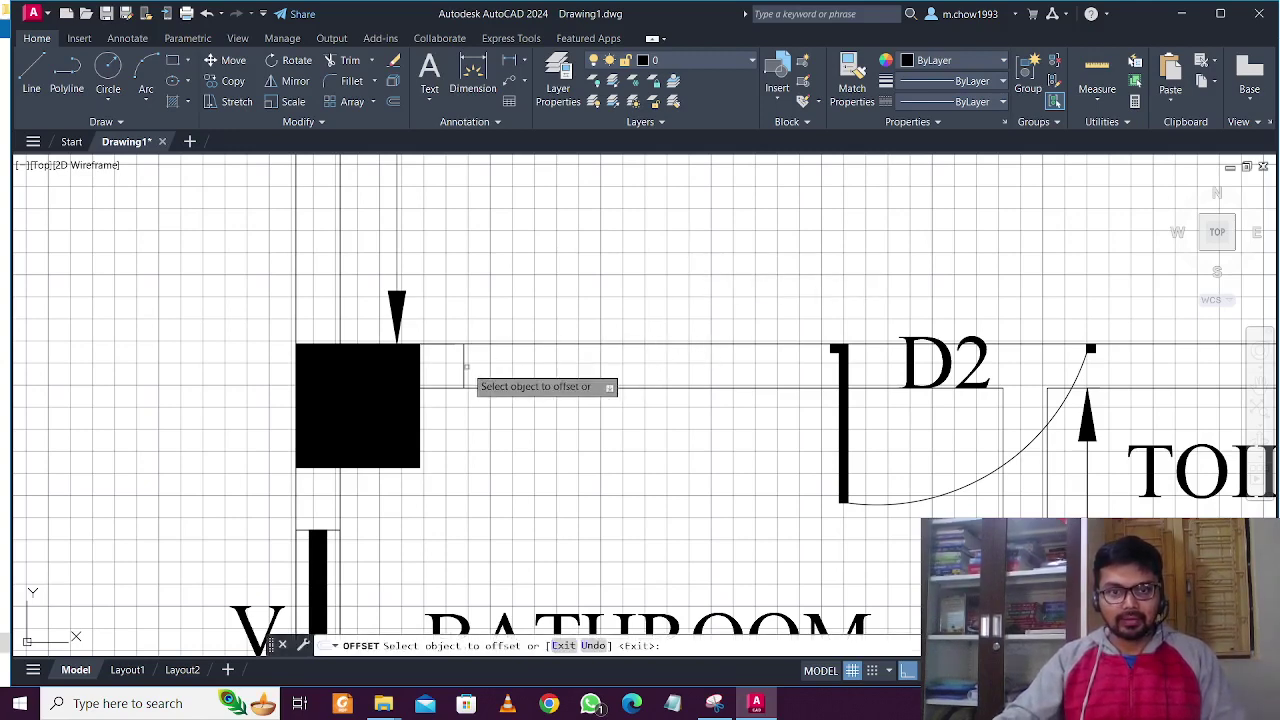
pyautogui.click(463, 370)
pyautogui.click(740, 395)
pyautogui.press('Return')
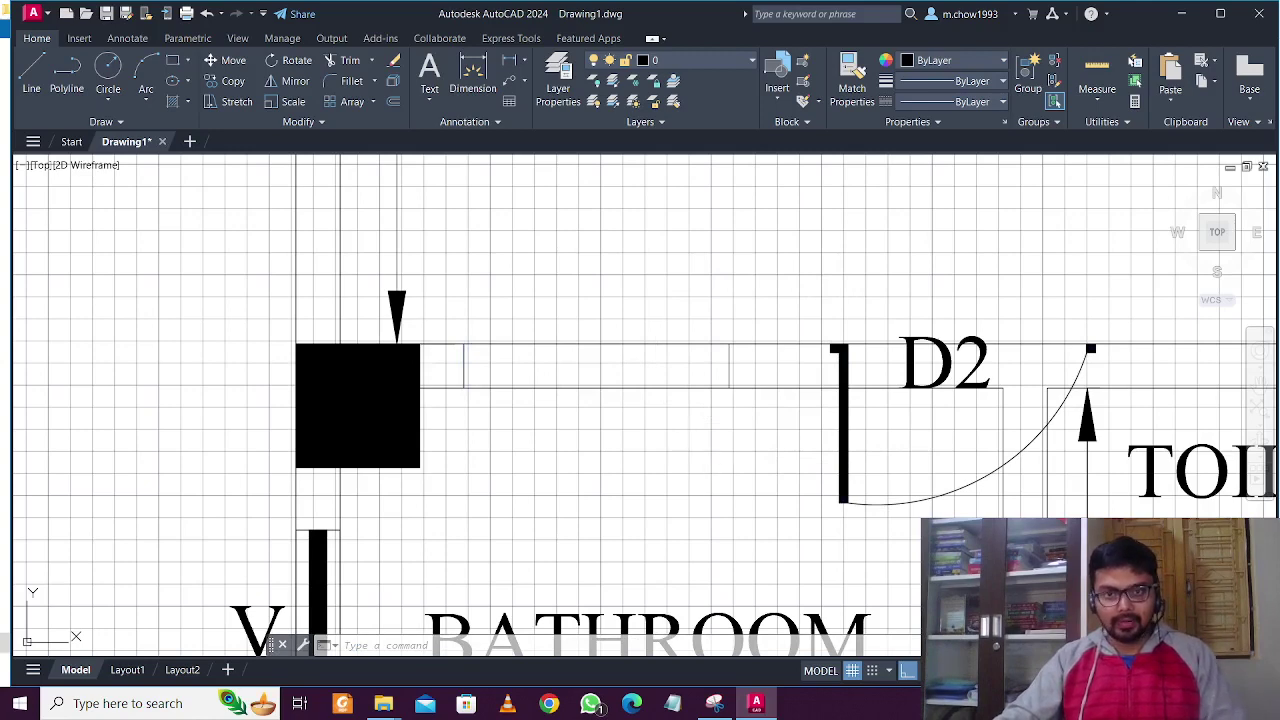
# Trim both wall lines between the two jambs to open the wall for the bathroom door.
pyautogui.click(637, 452)
pyautogui.press('Escape')
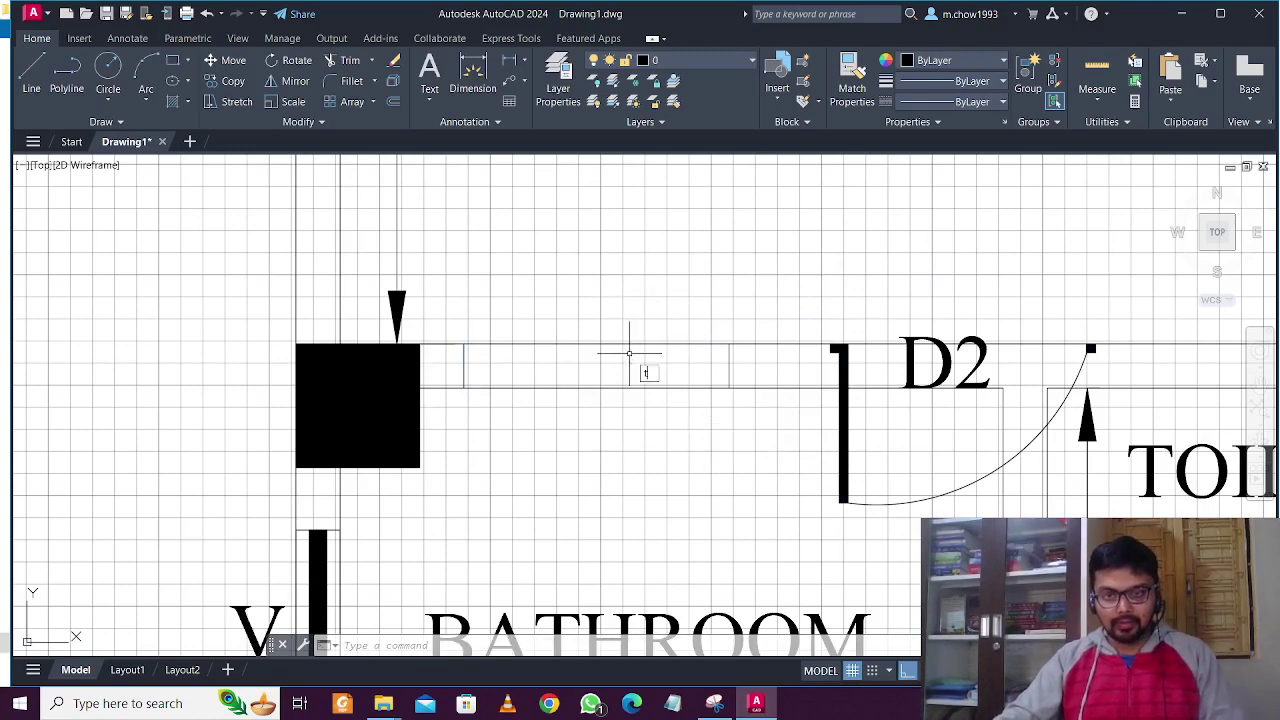
pyautogui.press('Escape')
pyautogui.press('Return')
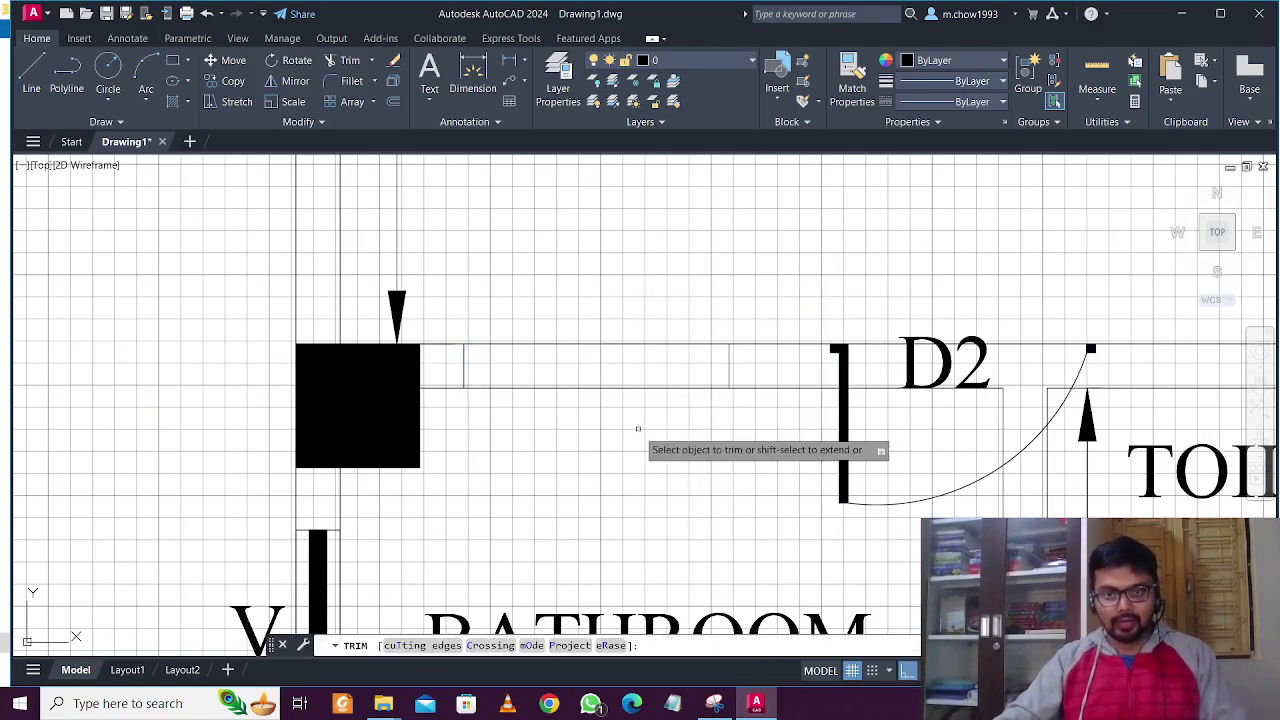
pyautogui.moveTo(634, 434)
pyautogui.mouseDown()
pyautogui.moveTo(634, 257)
pyautogui.moveTo(668, 320)
pyautogui.mouseUp()
# Move the D2 door and its label into the new opening, aligning the frame's outer corner with the jamb beside the column.
pyautogui.click(891, 455)
pyautogui.click(780, 382)
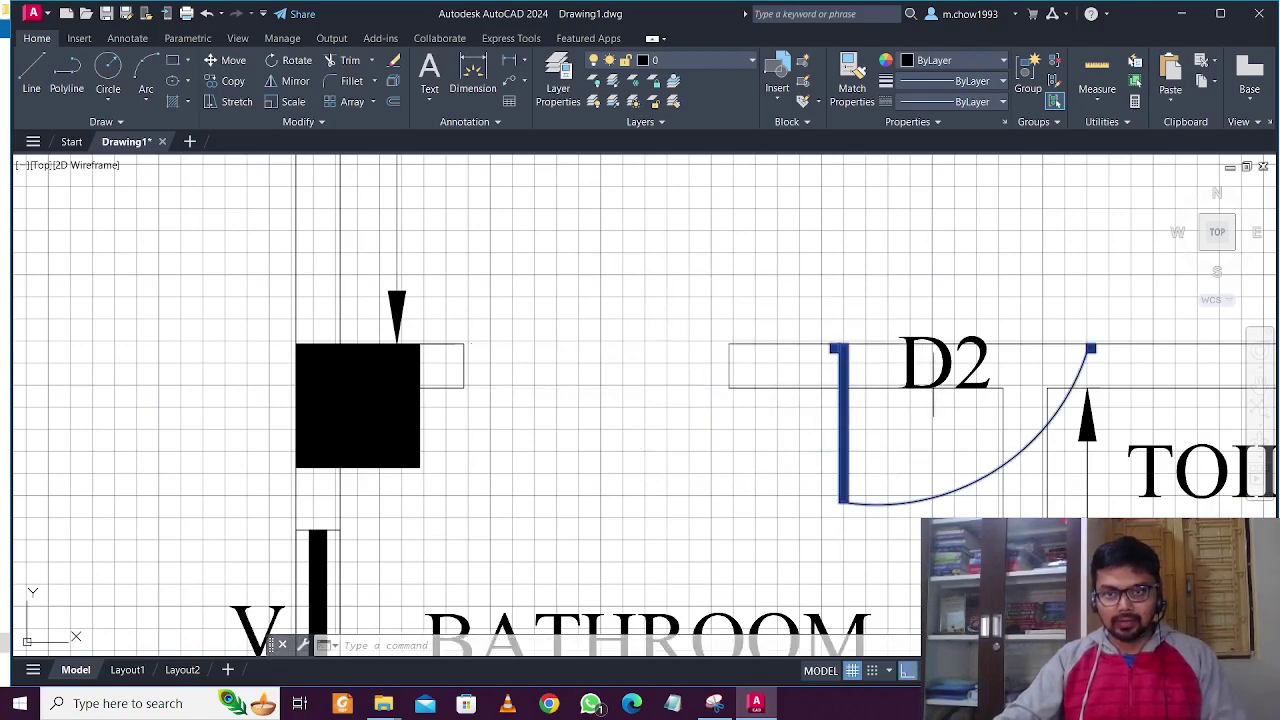
pyautogui.click(998, 366)
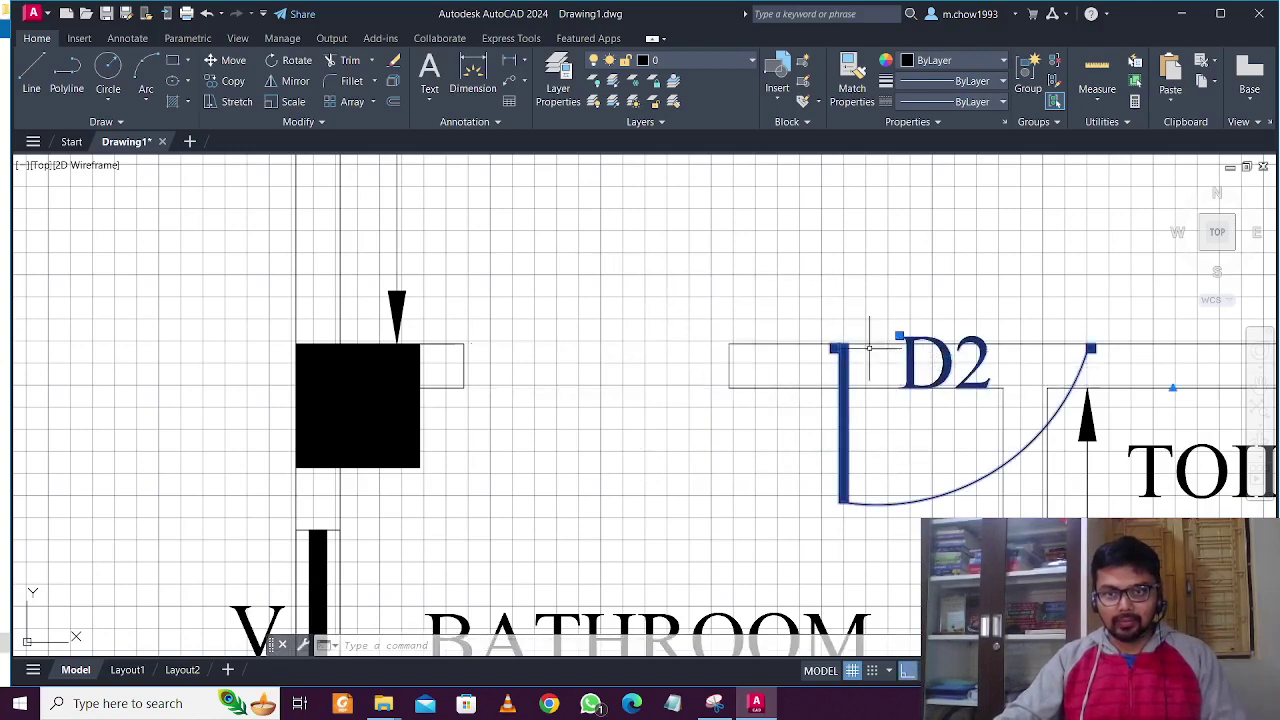
pyautogui.click(228, 62)
pyautogui.scroll(4, 868, 355)
pyautogui.click(766, 318)
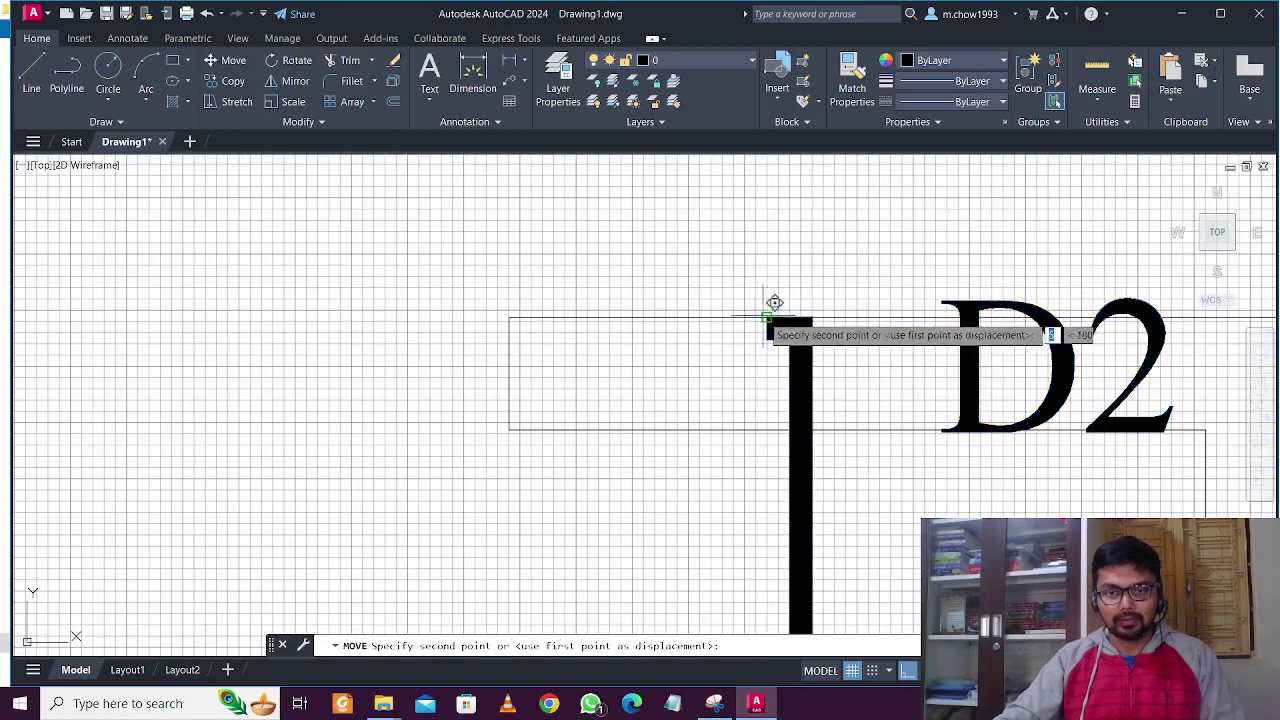
pyautogui.scroll(-7, 514, 329)
pyautogui.scroll(5, 551, 294)
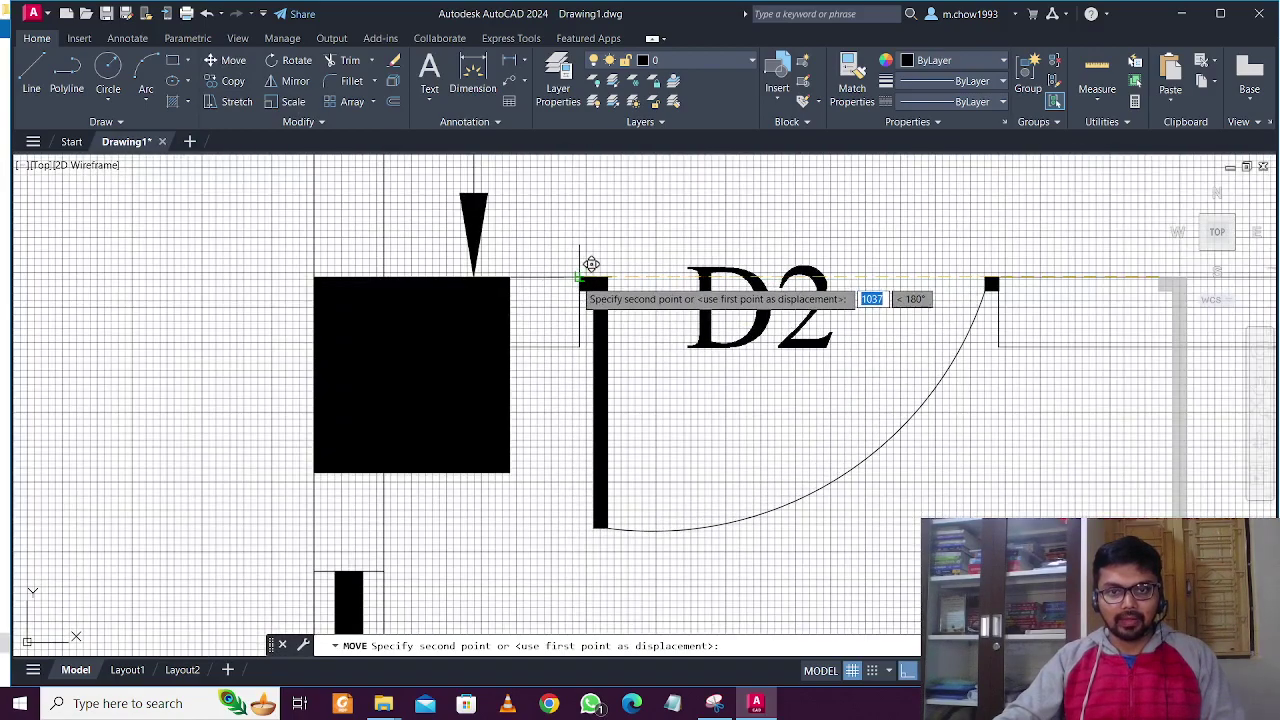
pyautogui.click(586, 269)
# Copy the row of three columns from the upper bedroom wall down to the wall between the two bedrooms, aligning their upper edges with that wall.
pyautogui.scroll(-8, 588, 338)
pyautogui.moveTo(756, 388); pyautogui.dragTo(627, 436, button='middle')
pyautogui.scroll(6, 386, 428)
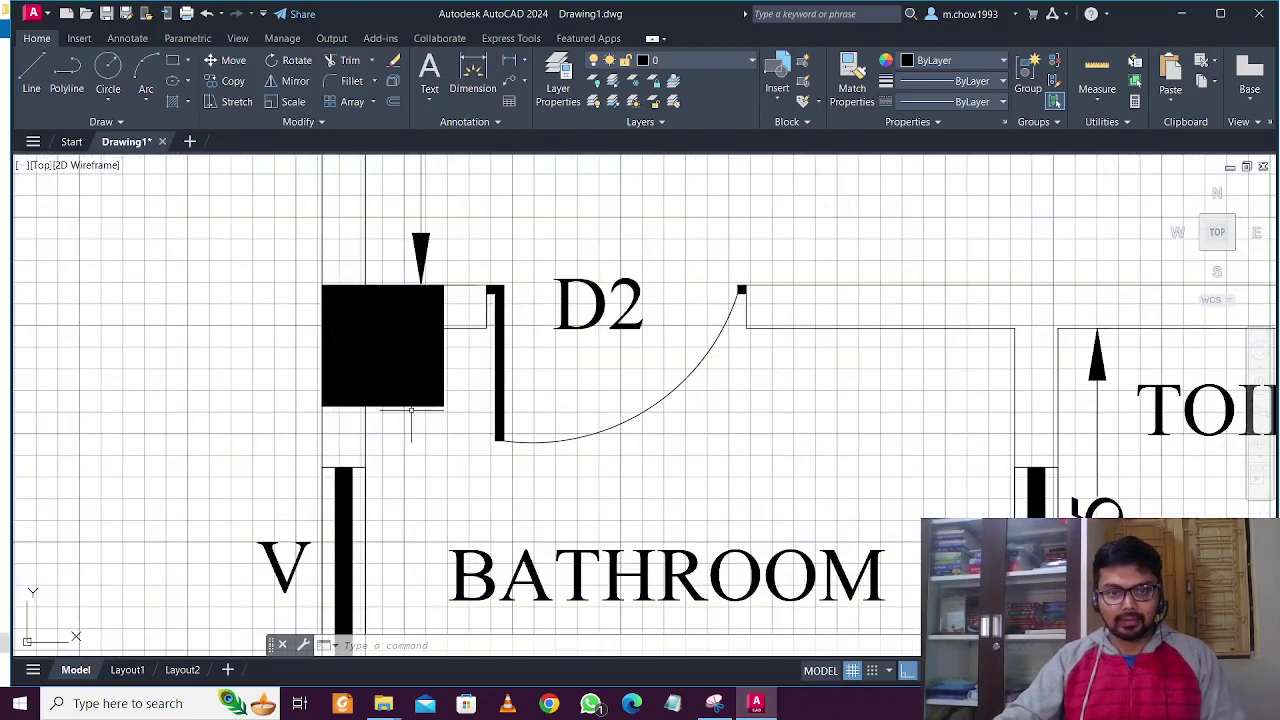
pyautogui.scroll(-10, 386, 428)
pyautogui.scroll(8, 386, 428)
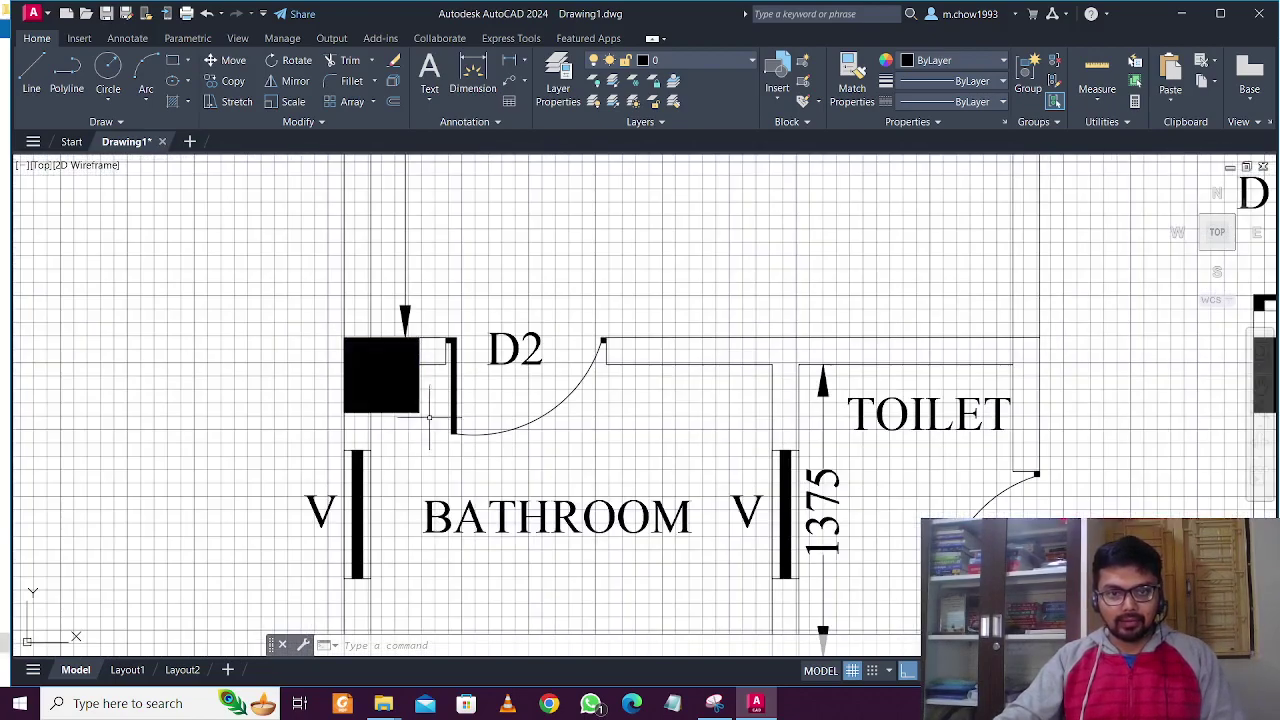
pyautogui.click(429, 417)
pyautogui.click(403, 400)
pyautogui.scroll(-4, 403, 420)
pyautogui.moveTo(765, 419); pyautogui.dragTo(719, 509, button='middle')
pyautogui.scroll(4, 718, 510)
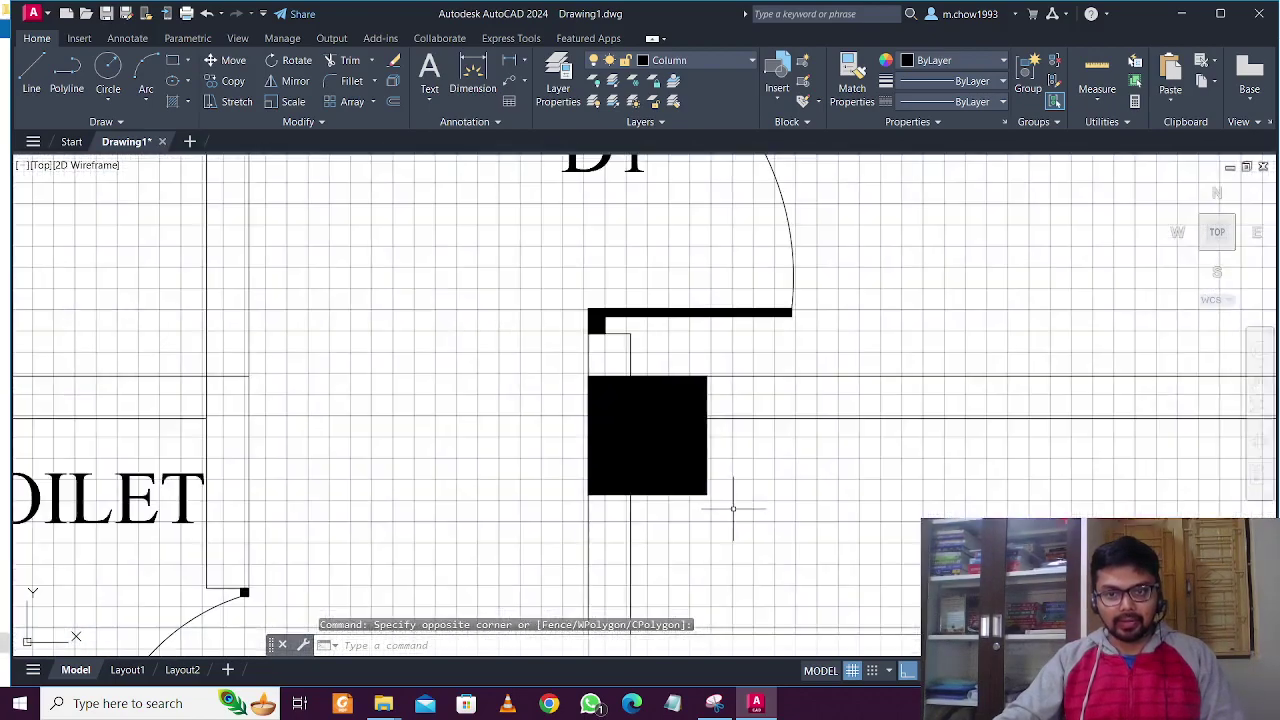
pyautogui.click(729, 509)
pyautogui.scroll(-6, 729, 509)
pyautogui.scroll(3, 585, 335)
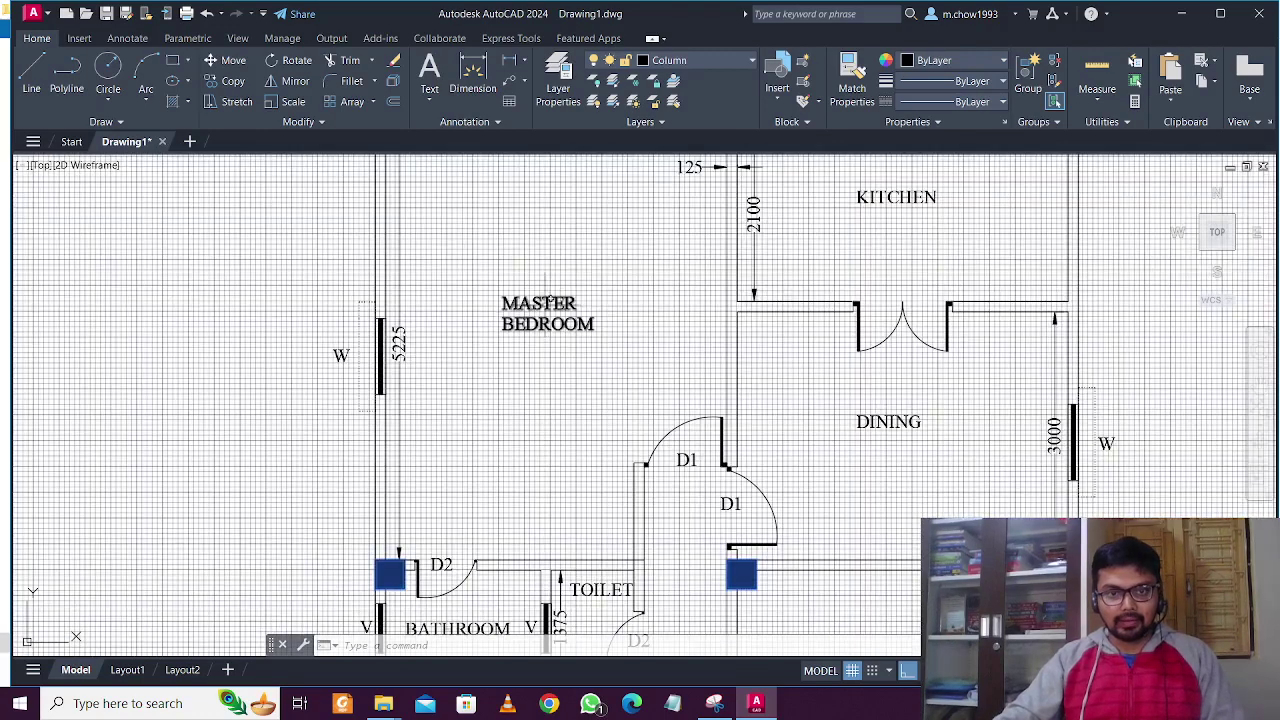
pyautogui.scroll(-3, 585, 335)
pyautogui.scroll(4, 714, 423)
pyautogui.scroll(4, 714, 423)
pyautogui.click(790, 430)
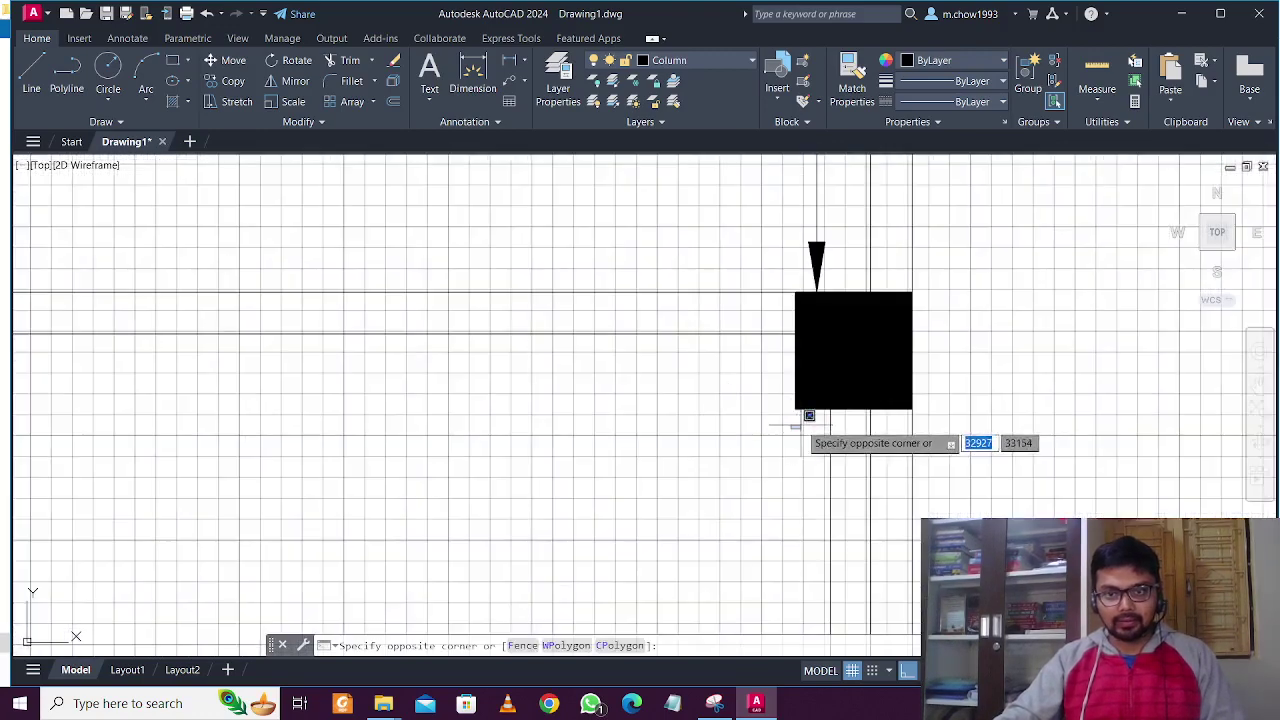
pyautogui.click(758, 380)
pyautogui.click(774, 387)
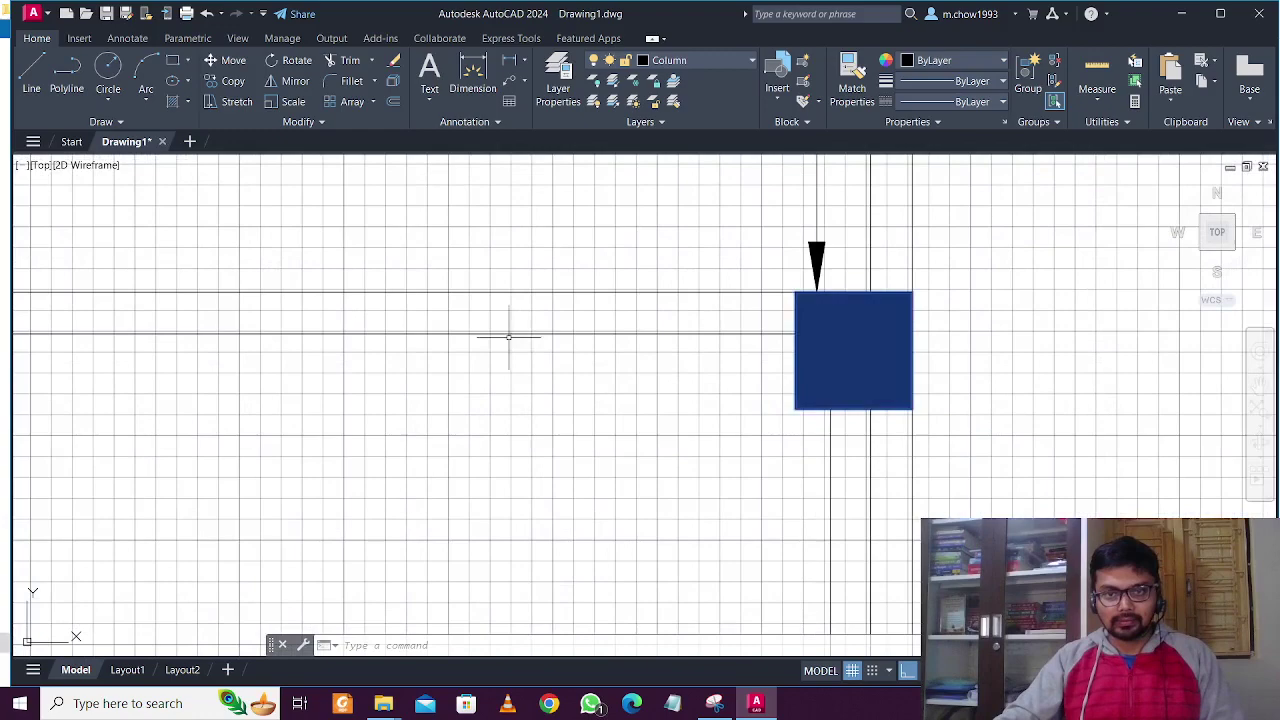
pyautogui.click(230, 81)
pyautogui.scroll(-6, 862, 310)
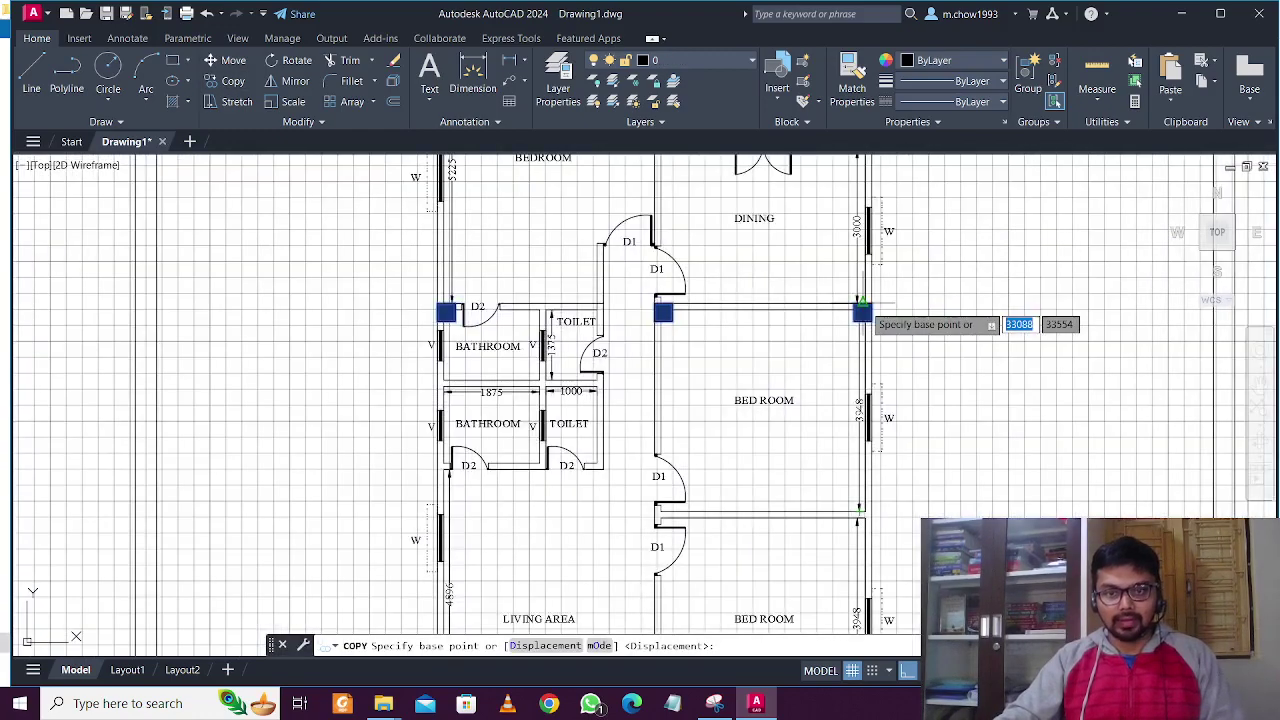
pyautogui.scroll(-2, 862, 310)
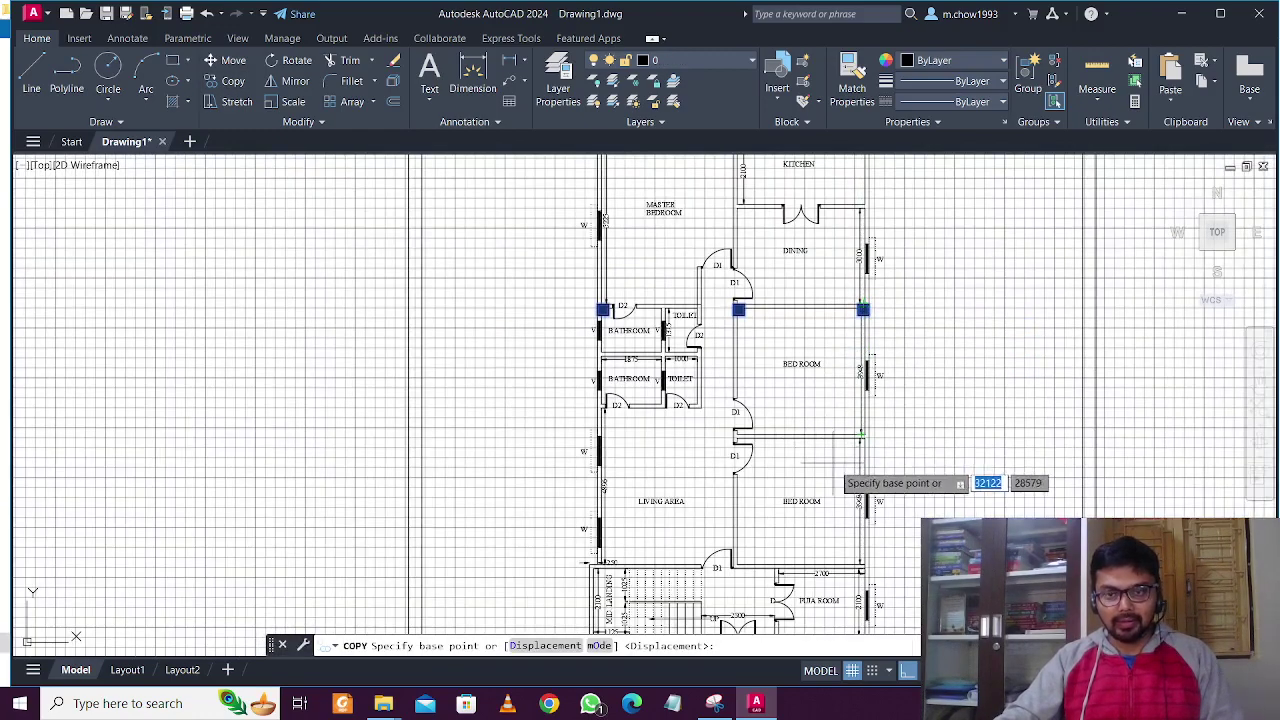
pyautogui.scroll(2, 862, 370)
pyautogui.scroll(-2, 862, 368)
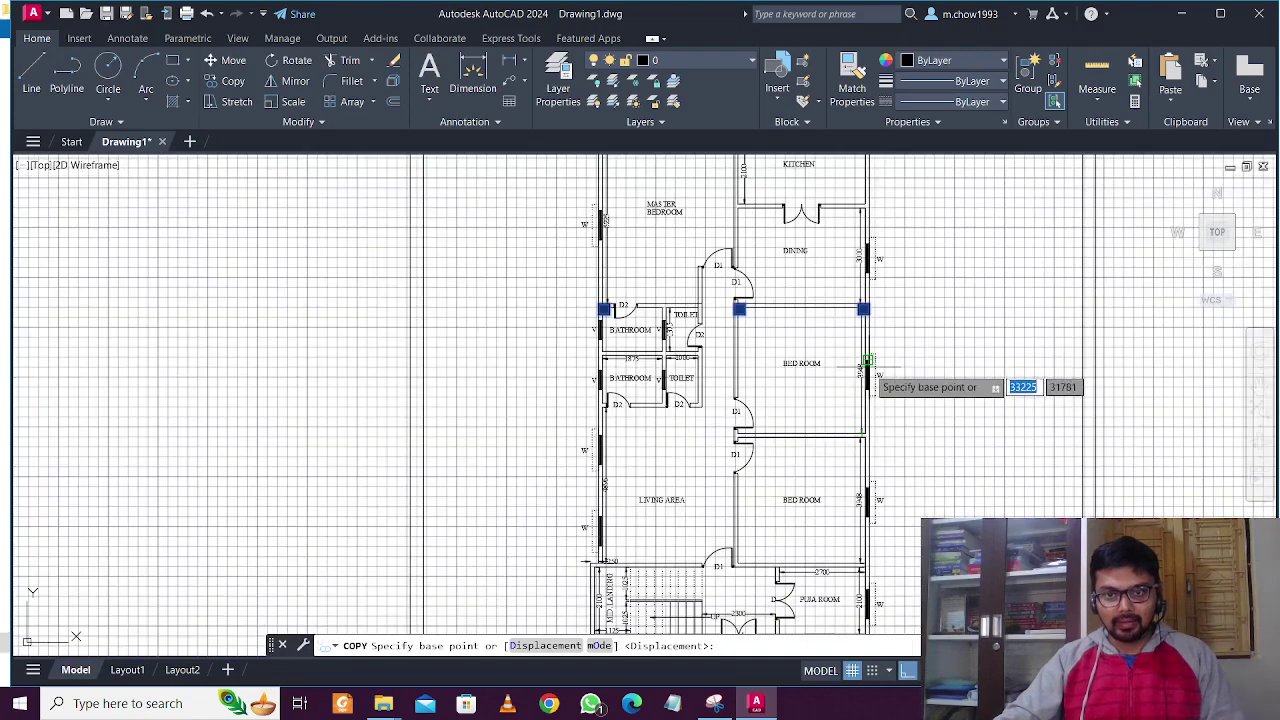
pyautogui.scroll(2, 872, 400)
pyautogui.scroll(4, 877, 262)
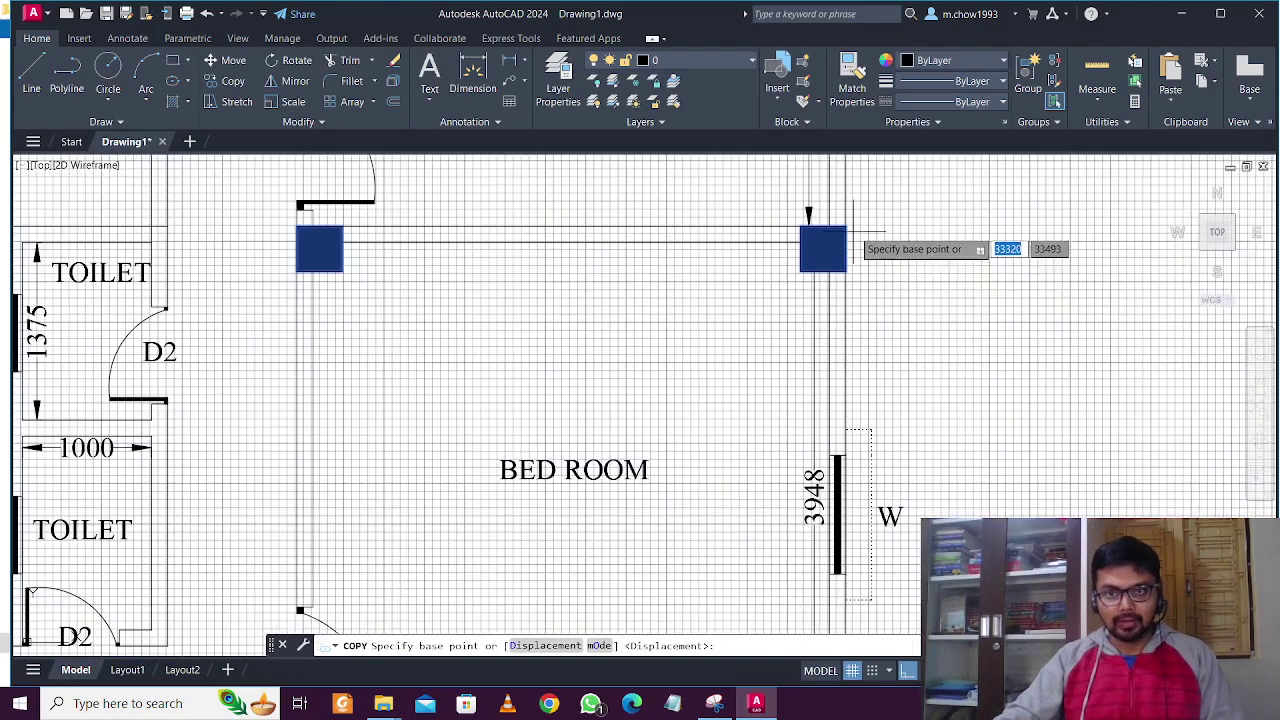
pyautogui.click(846, 232)
pyautogui.scroll(-4, 840, 230)
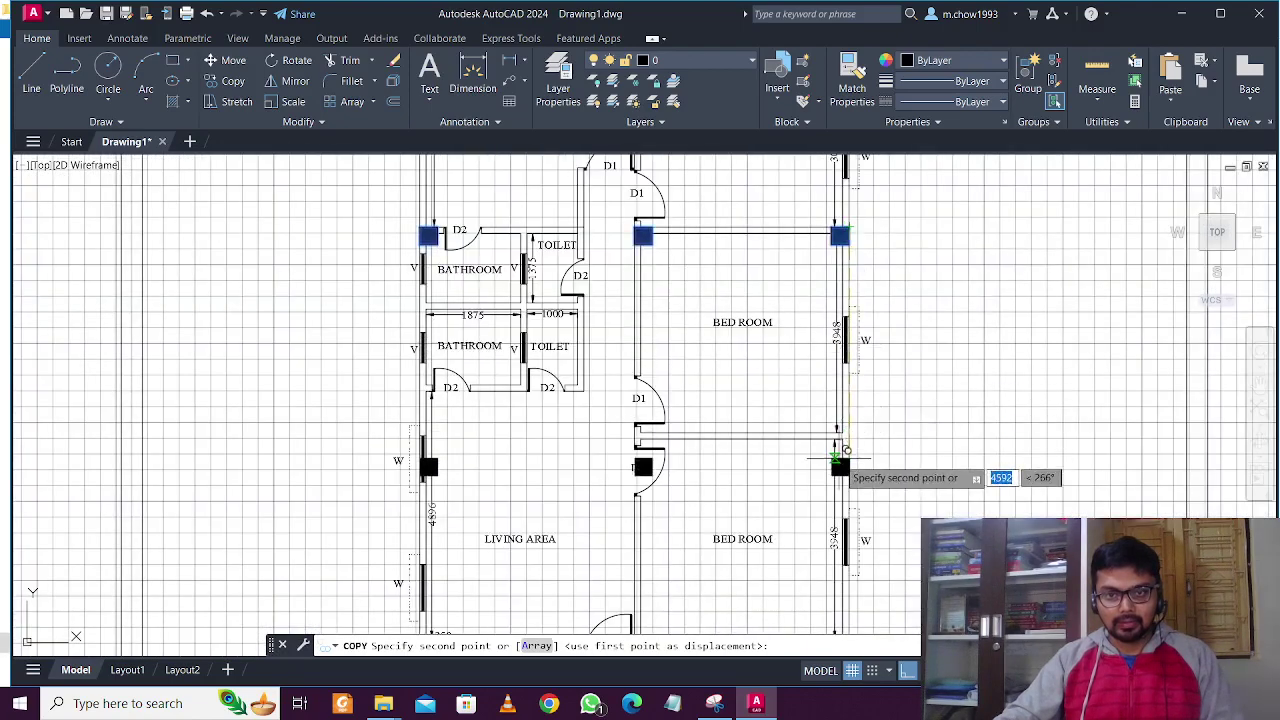
pyautogui.scroll(4, 842, 455)
pyautogui.scroll(2, 830, 425)
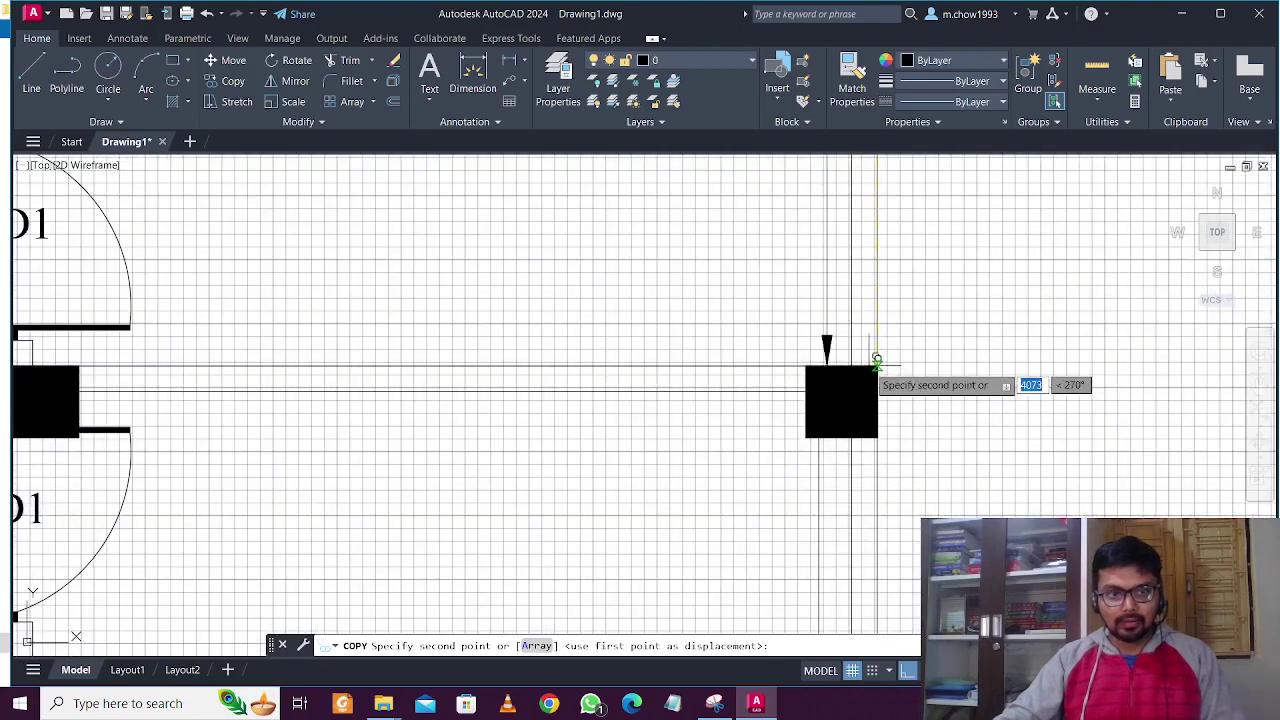
pyautogui.scroll(-4, 877, 358)
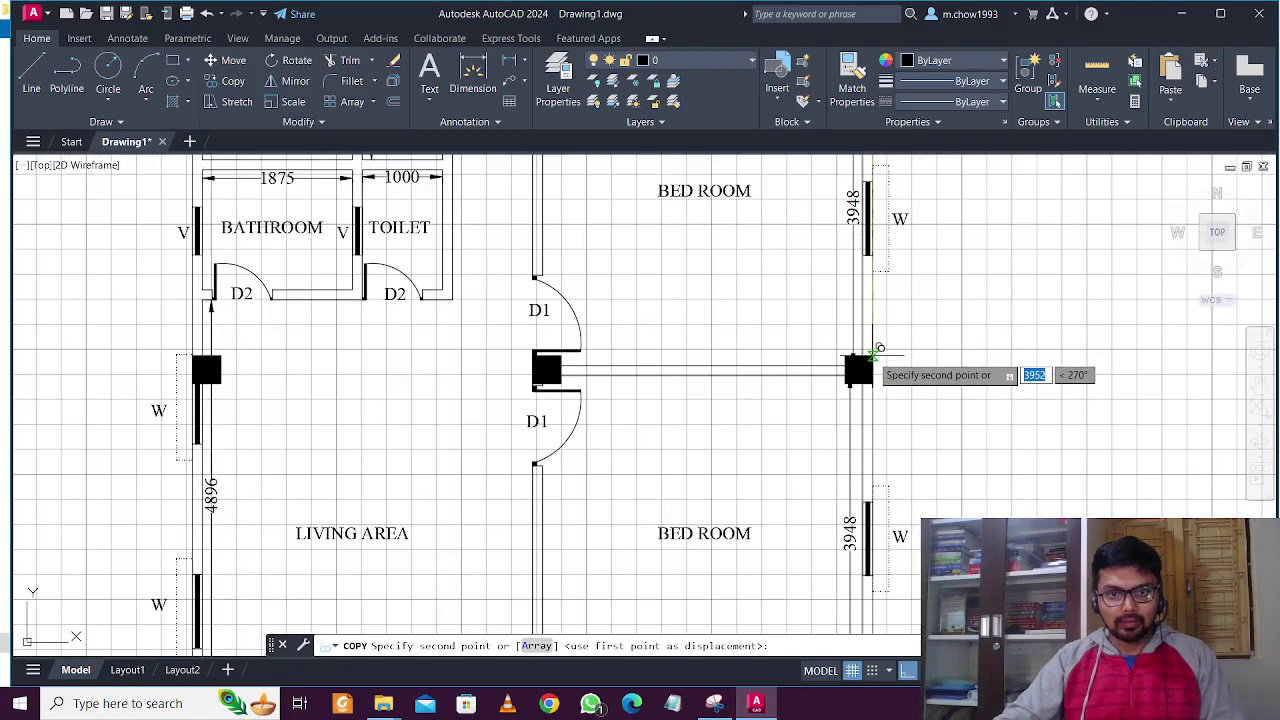
pyautogui.scroll(2, 885, 355)
pyautogui.scroll(4, 889, 355)
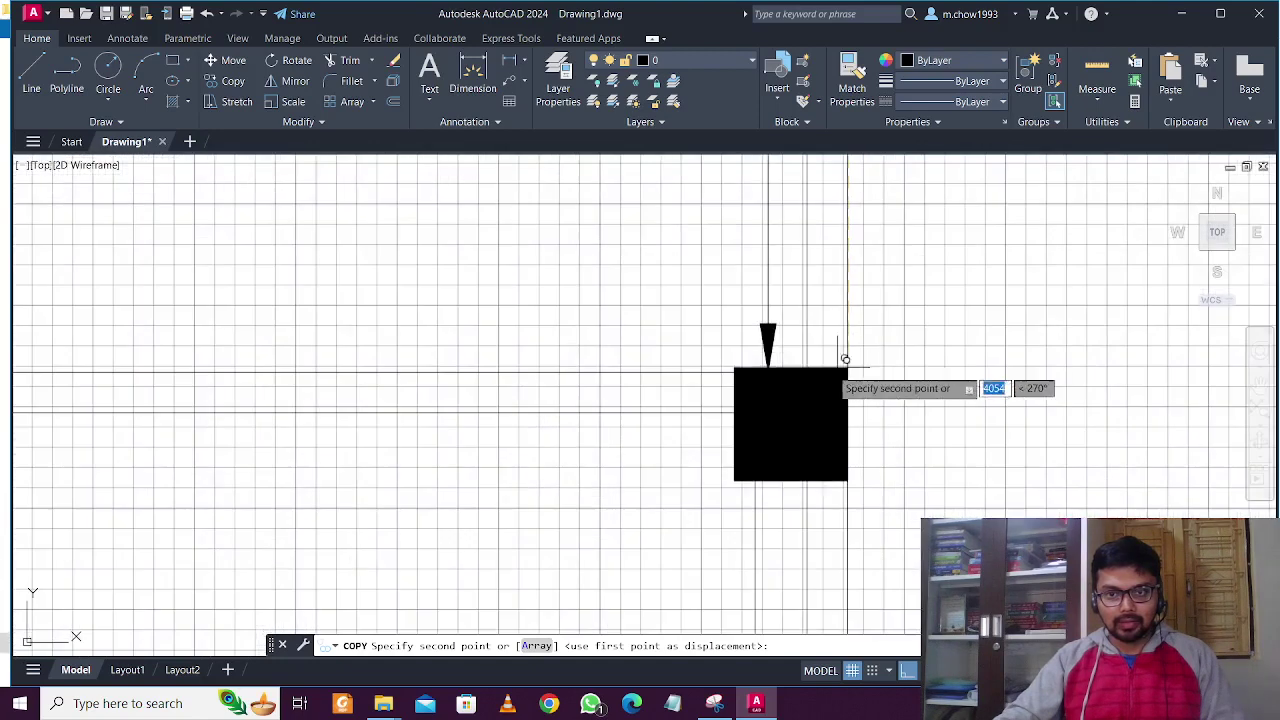
pyautogui.click(838, 370)
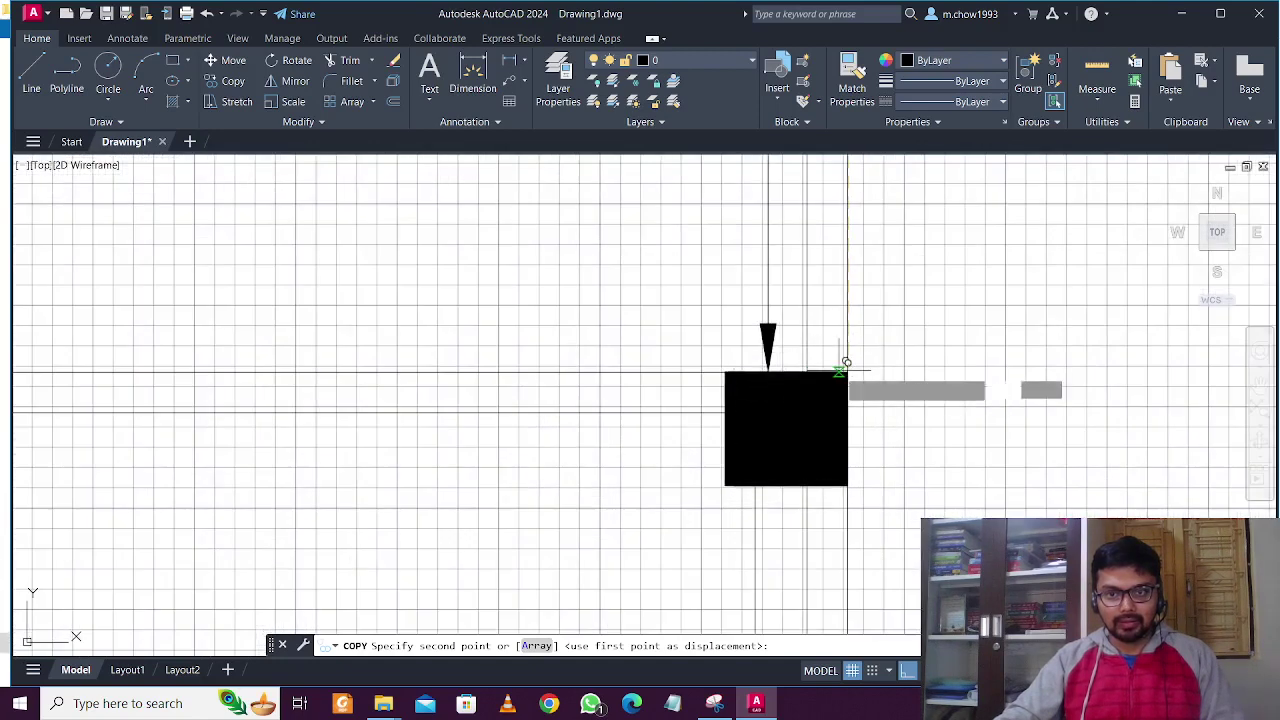
pyautogui.press('Escape')
# Move the living area's upper window and its W label about 700 mm down the outer wall, clear of the new column.
pyautogui.scroll(-4, 785, 349)
pyautogui.moveTo(563, 353); pyautogui.dragTo(785, 418, button='middle')
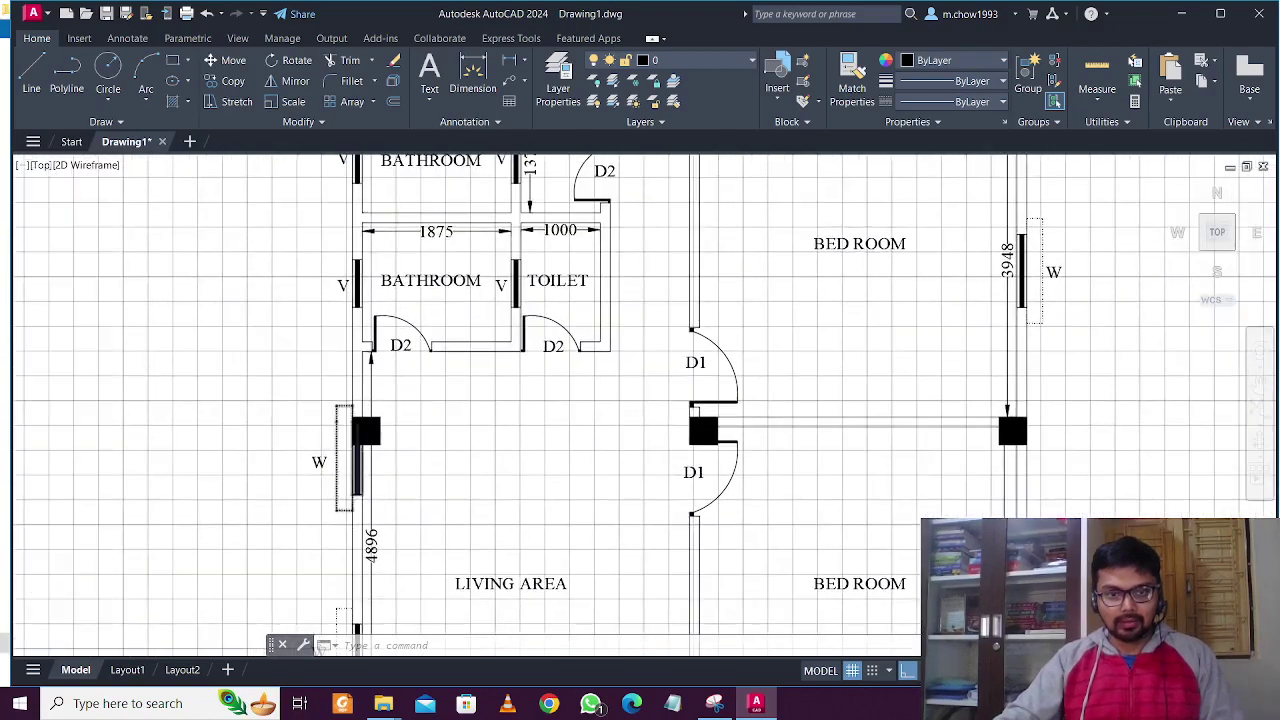
pyautogui.scroll(4, 334, 497)
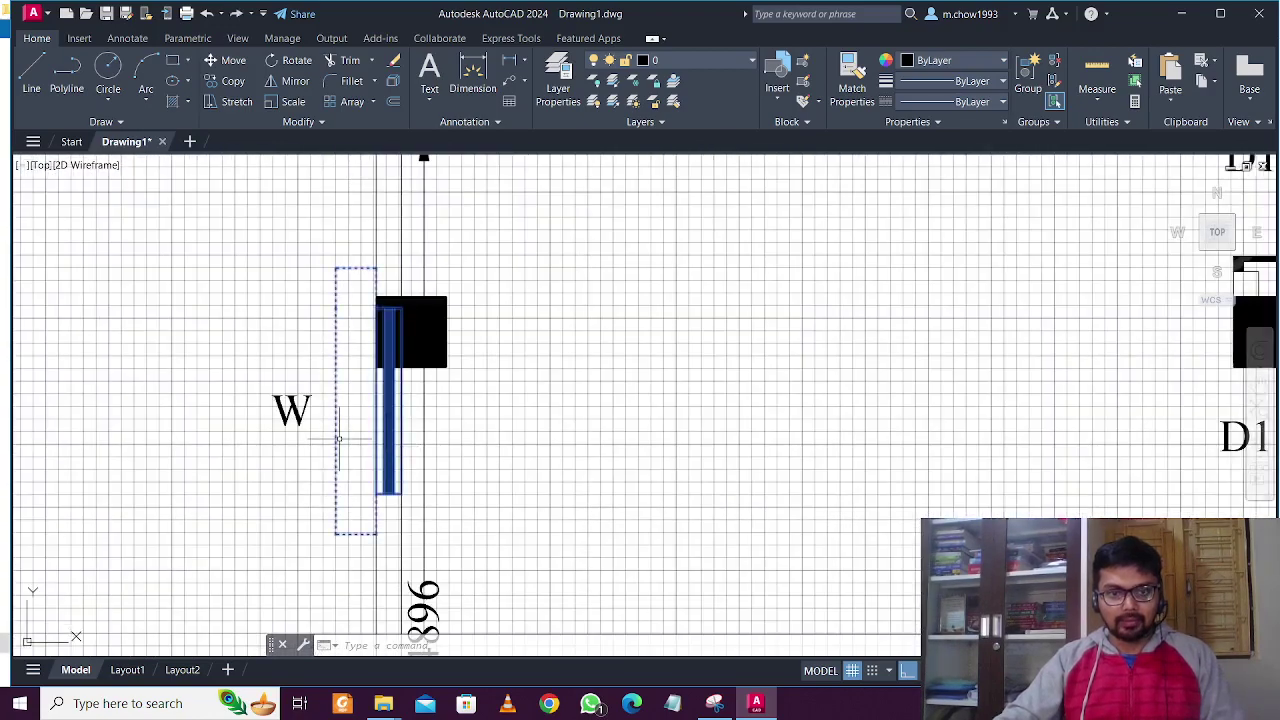
pyautogui.click(290, 410)
pyautogui.scroll(-4, 412, 403)
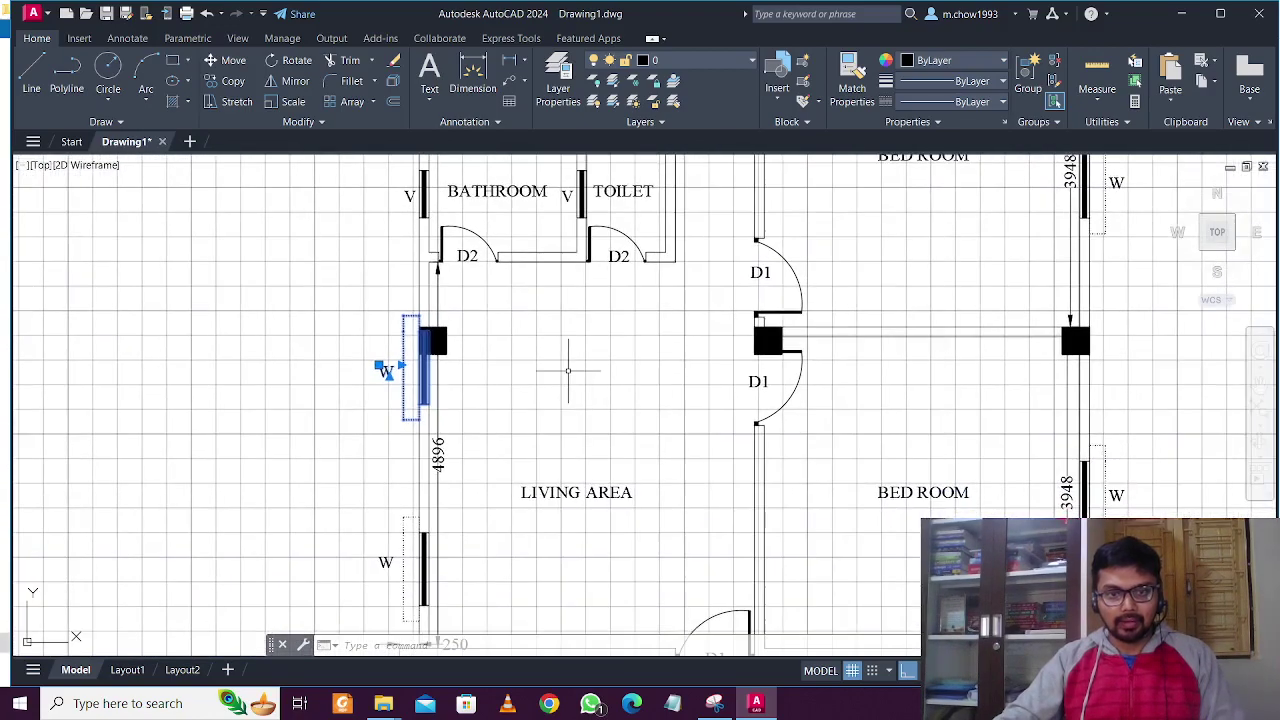
pyautogui.click(626, 340)
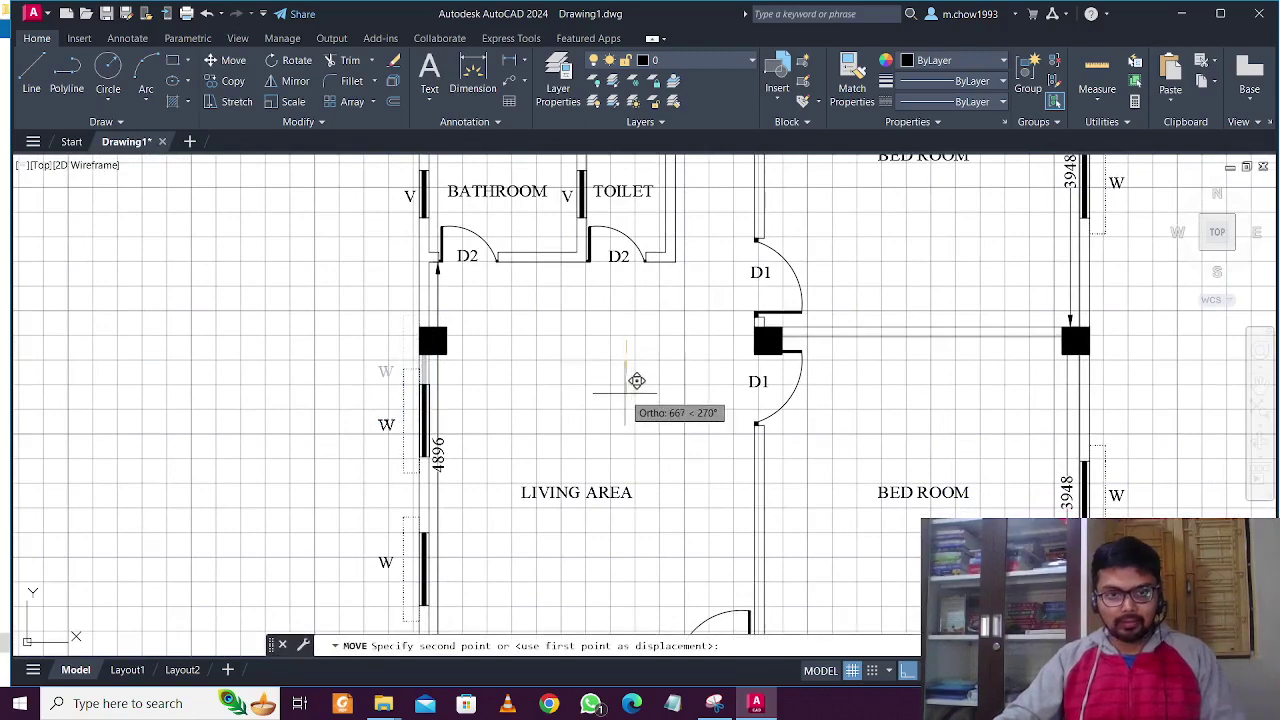
pyautogui.click(625, 397)
# Move the lower bedroom's D1 door and its label straight down along the wall, clear of the new column.
pyautogui.moveTo(817, 383); pyautogui.dragTo(757, 409, button='middle')
pyautogui.scroll(4, 760, 406)
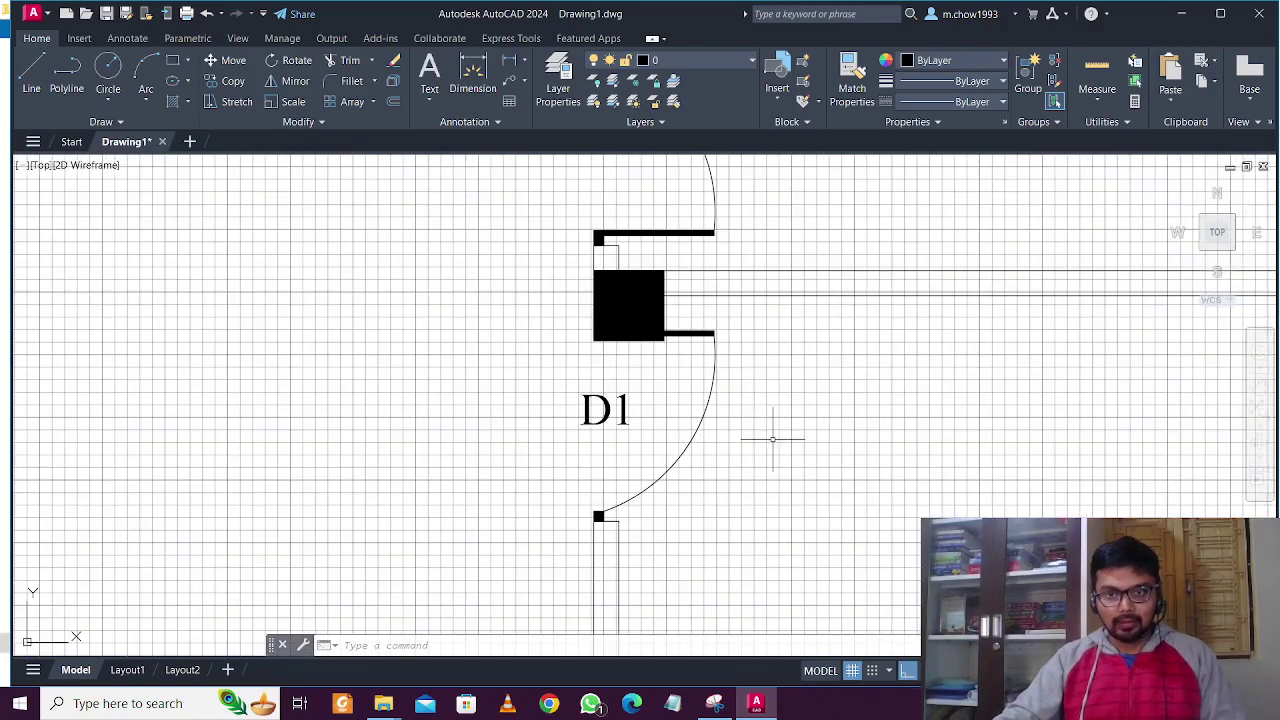
pyautogui.click(773, 439)
pyautogui.click(710, 324)
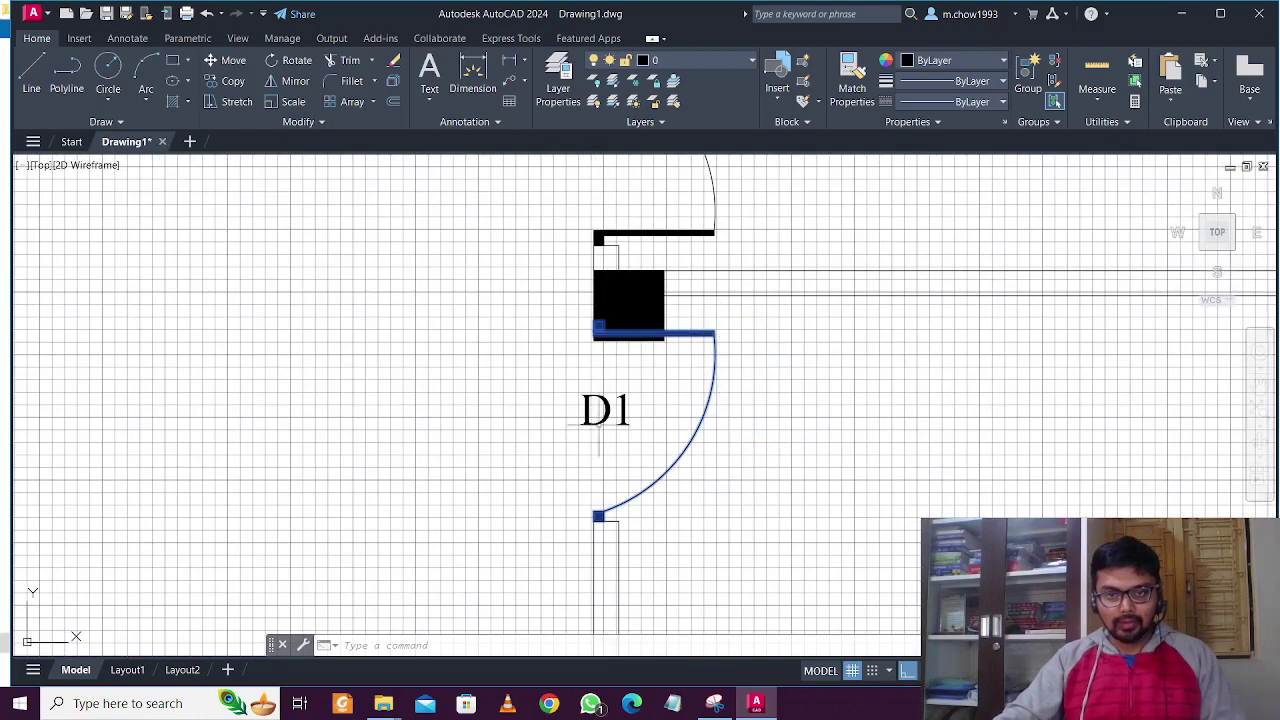
pyautogui.scroll(-4, 724, 403)
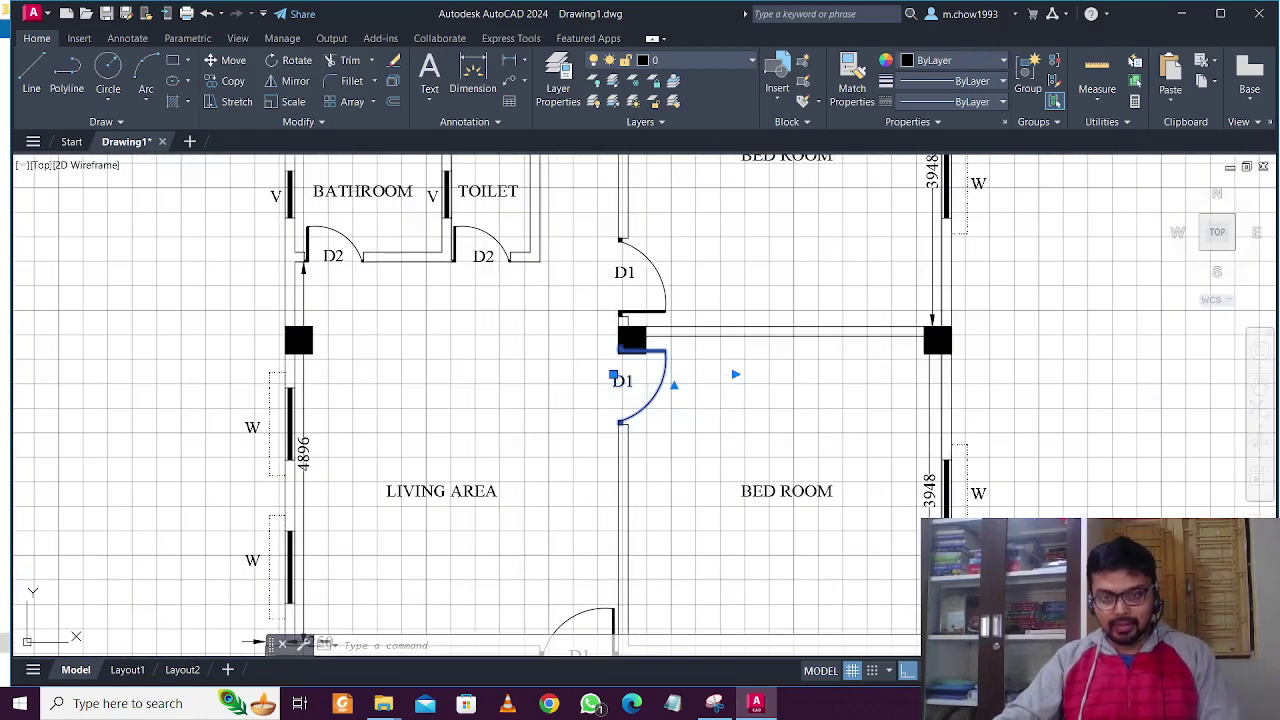
pyautogui.write('m')
pyautogui.press('space')
pyautogui.click(710, 398)
pyautogui.click(711, 453)
# Draw a horizontal line from the lower-left corner of the middle column, along its lower edge and into the bedroom.
pyautogui.scroll(4, 604, 366)
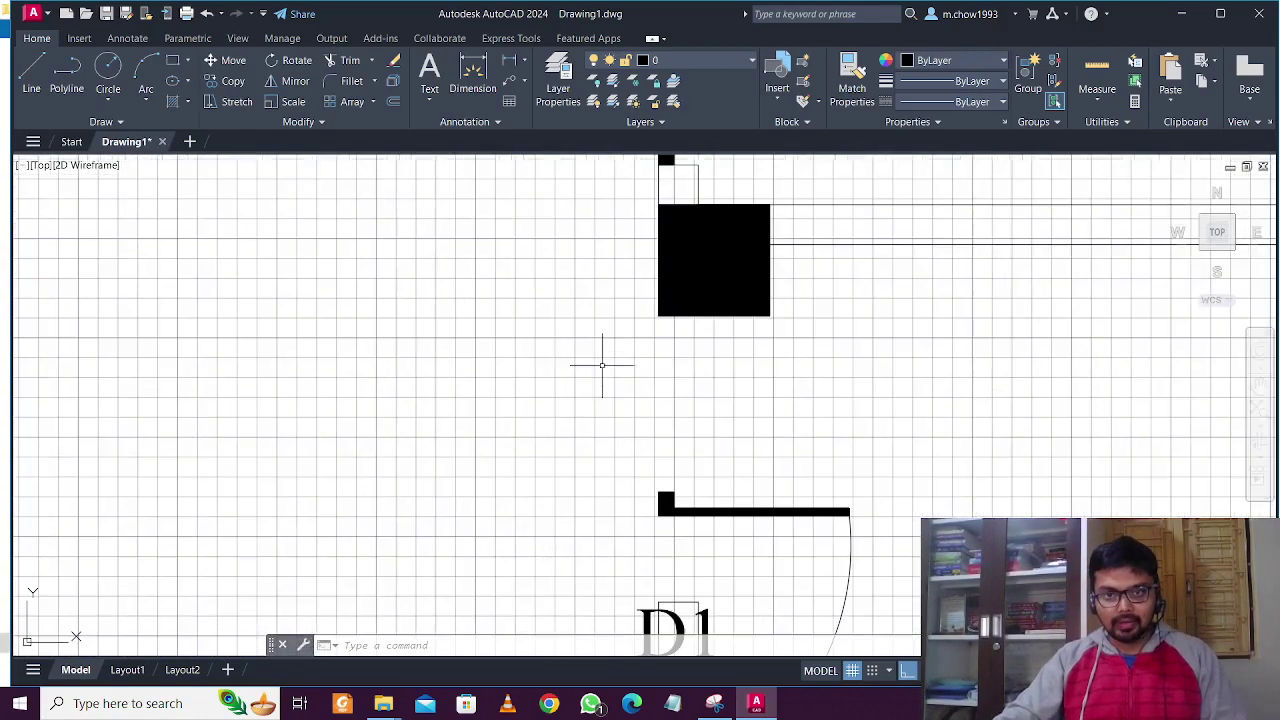
pyautogui.press('l')
pyautogui.press('Return')
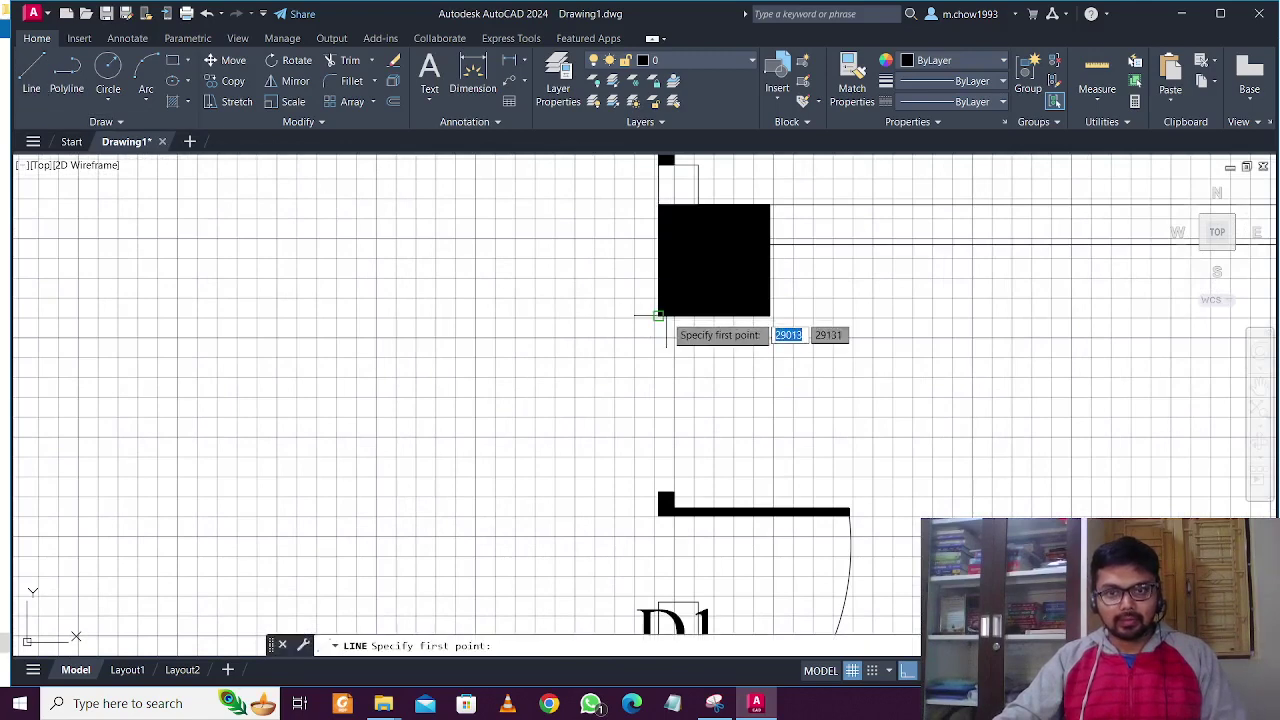
pyautogui.click(663, 315)
pyautogui.click(927, 315)
pyautogui.press('Escape')
# Offset the line at the column's lower edge 125 mm downward to form the door opening's near jamb.
pyautogui.click(925, 369)
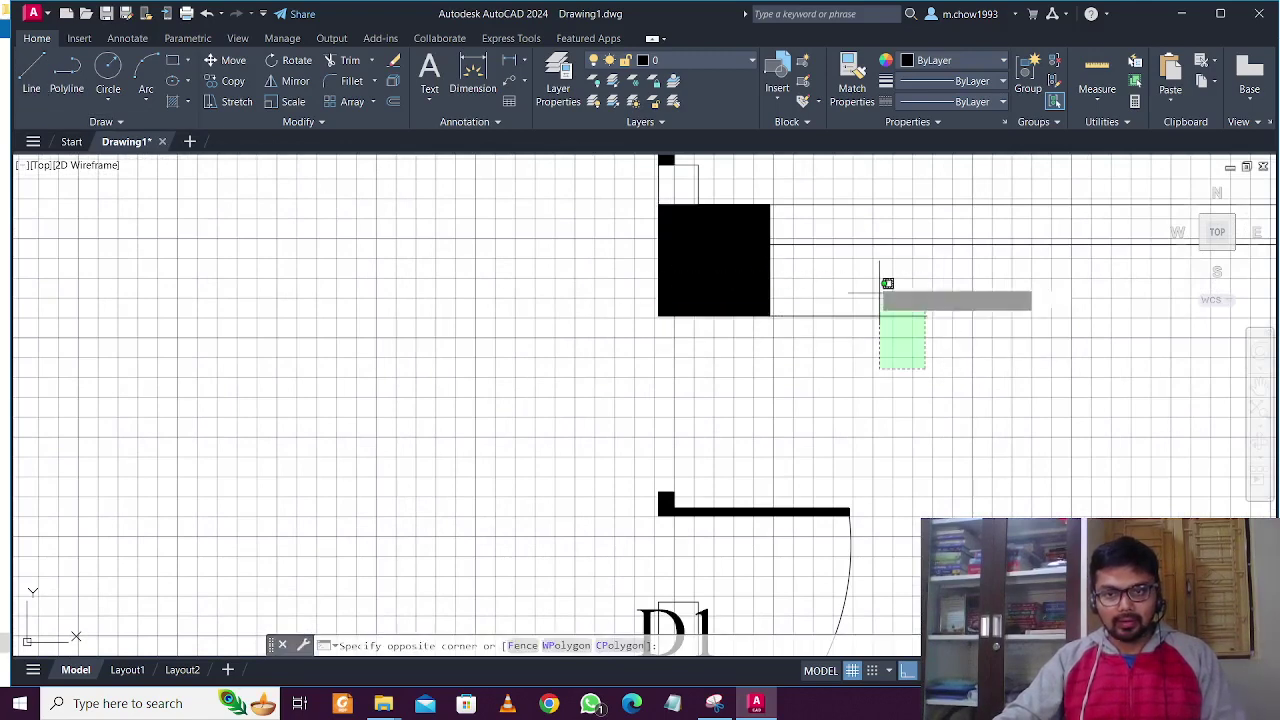
pyautogui.click(879, 283)
pyautogui.press('Return')
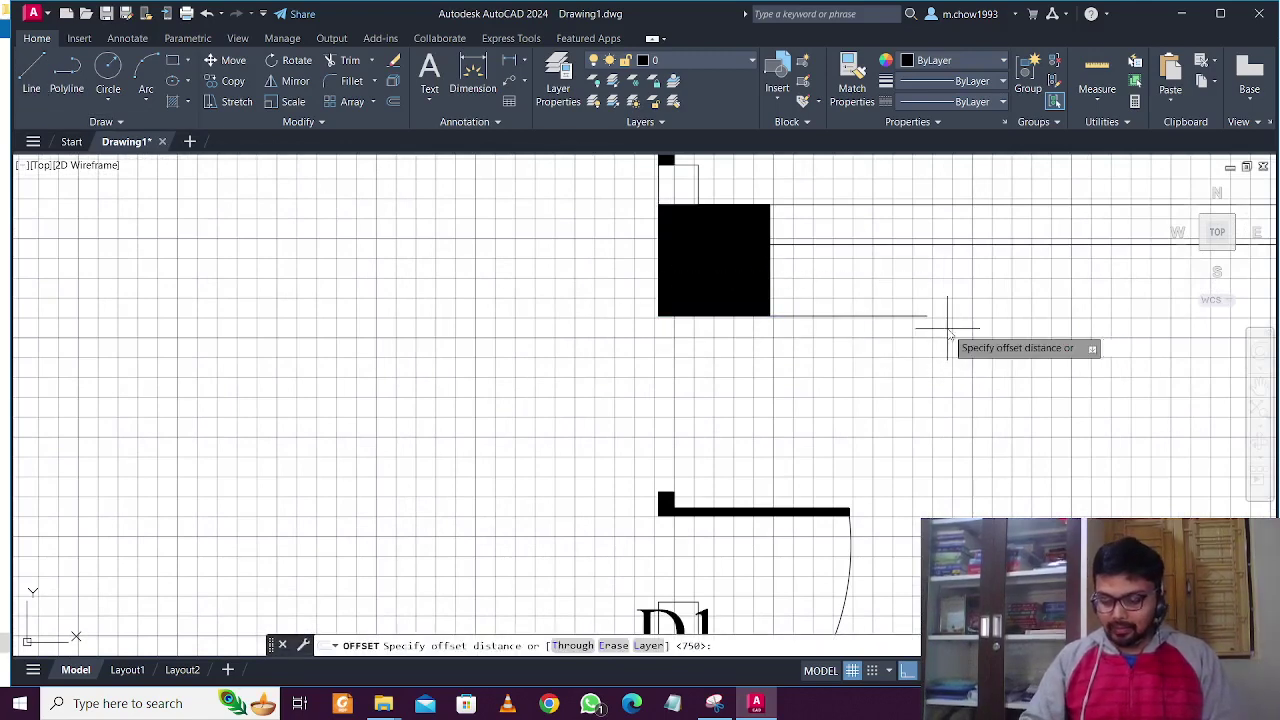
pyautogui.write('125')
pyautogui.press('Return')
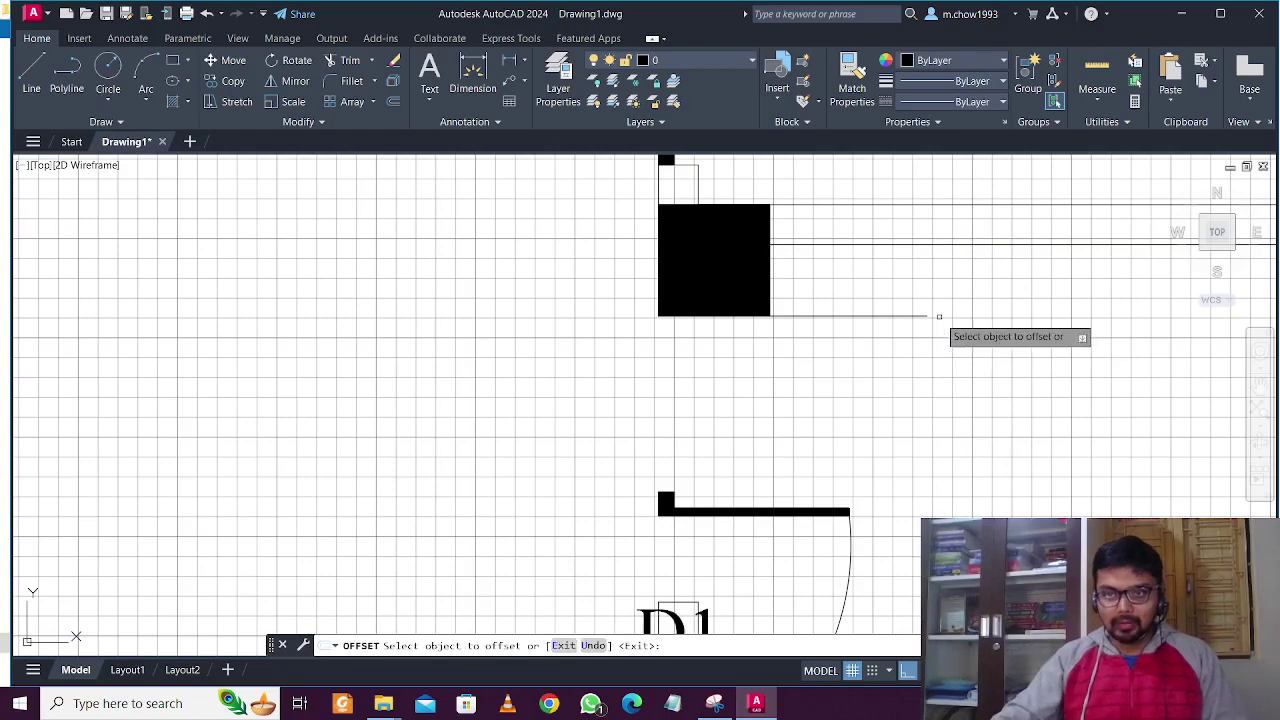
pyautogui.click(914, 316)
pyautogui.click(903, 398)
pyautogui.scroll(-4, 880, 400)
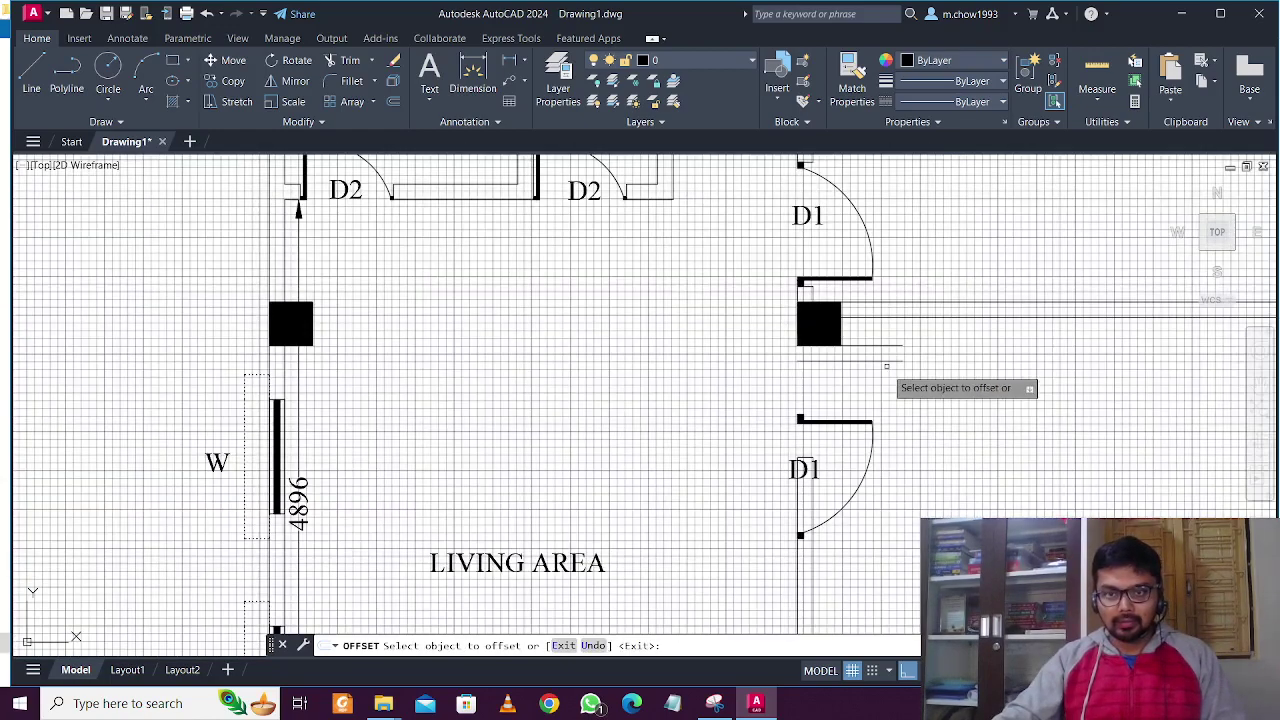
pyautogui.press('Return')
# Check the D1 width in the door schedule and offset the near jamb line 1000 mm downward for the far jamb.
pyautogui.scroll(2, 862, 429)
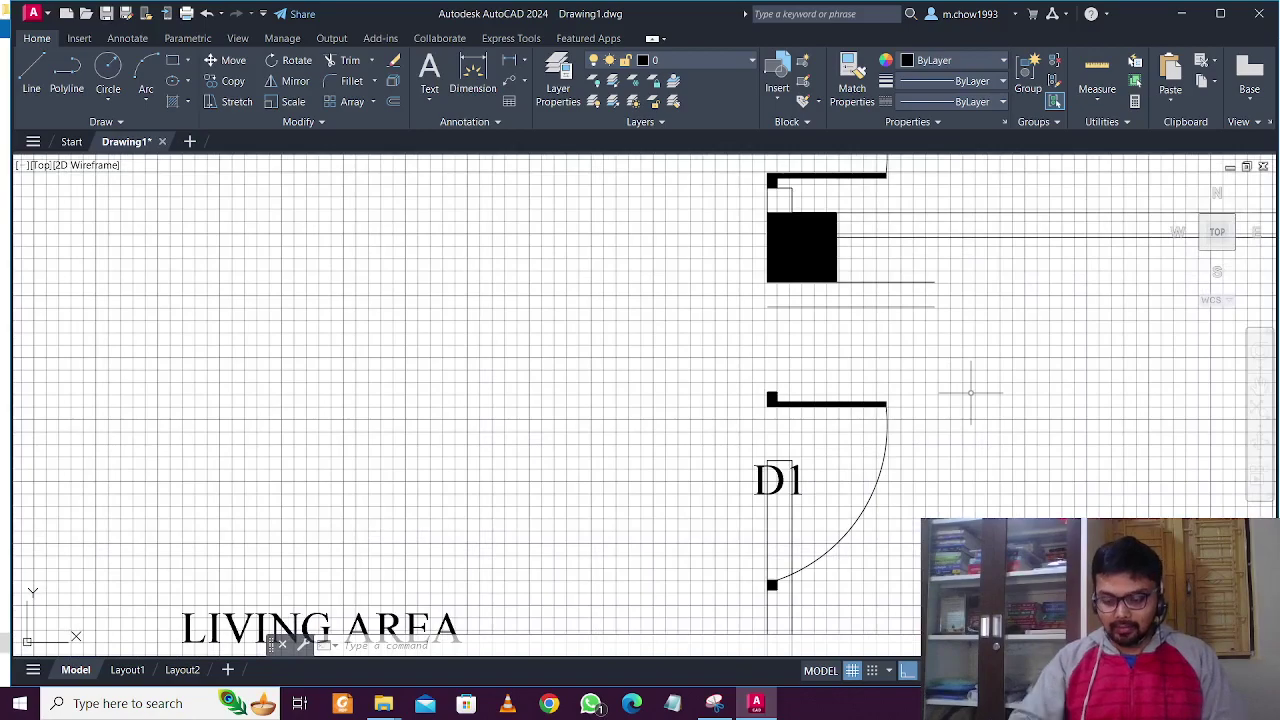
pyautogui.write('o')
pyautogui.press('Return')
pyautogui.scroll(-4, 971, 393)
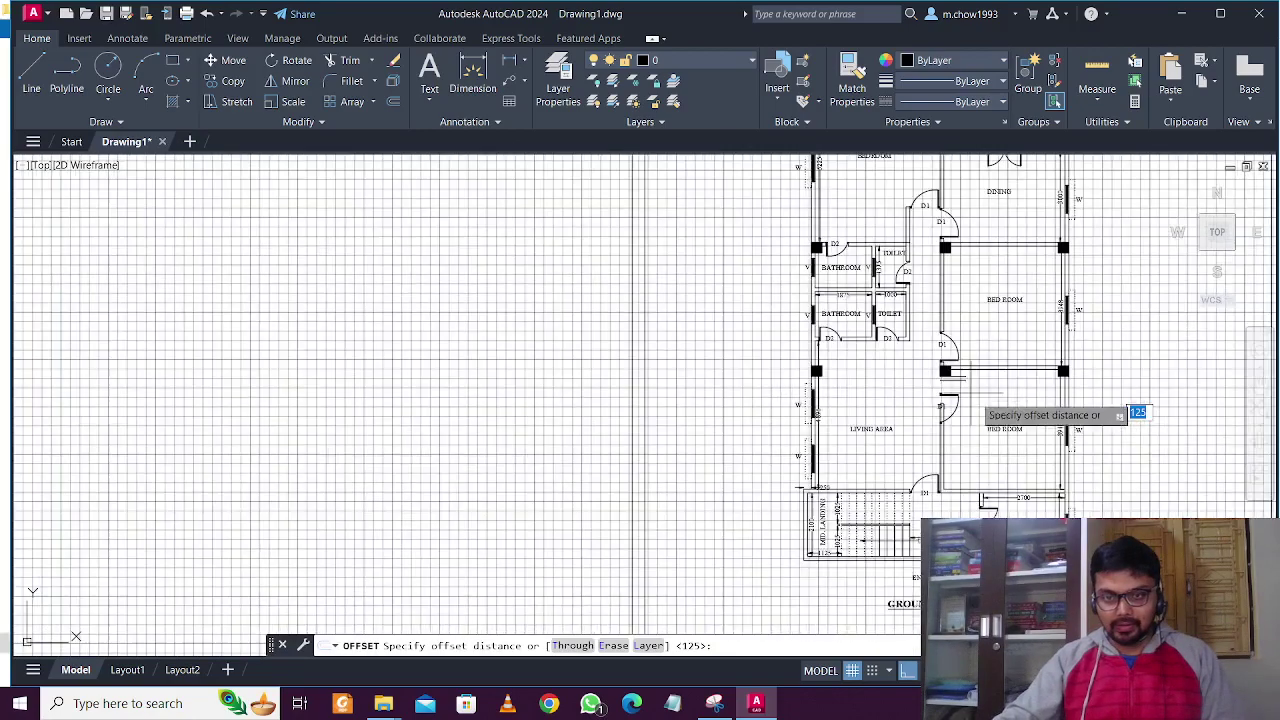
pyautogui.moveTo(973, 395); pyautogui.dragTo(716, 67, button='middle')
pyautogui.scroll(2, 413, 416)
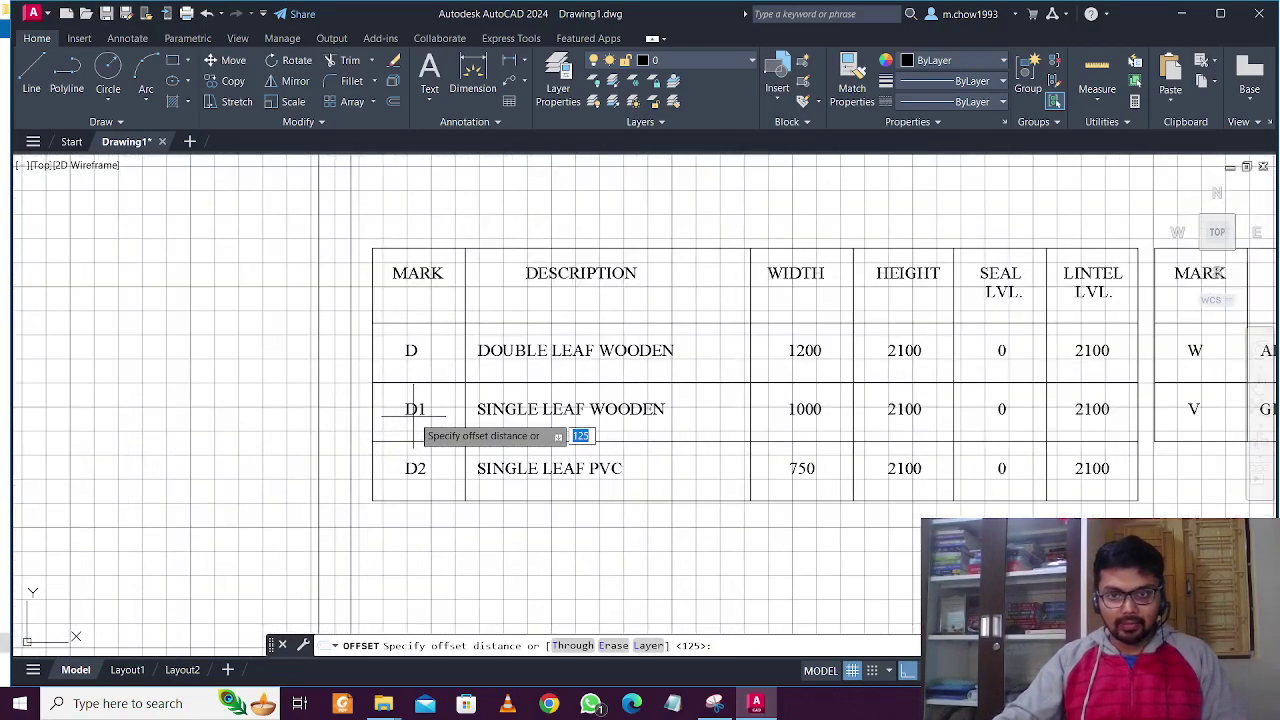
pyautogui.scroll(-3, 823, 436)
pyautogui.moveTo(843, 388); pyautogui.dragTo(840, 540, button='middle')
pyautogui.scroll(4, 896, 371)
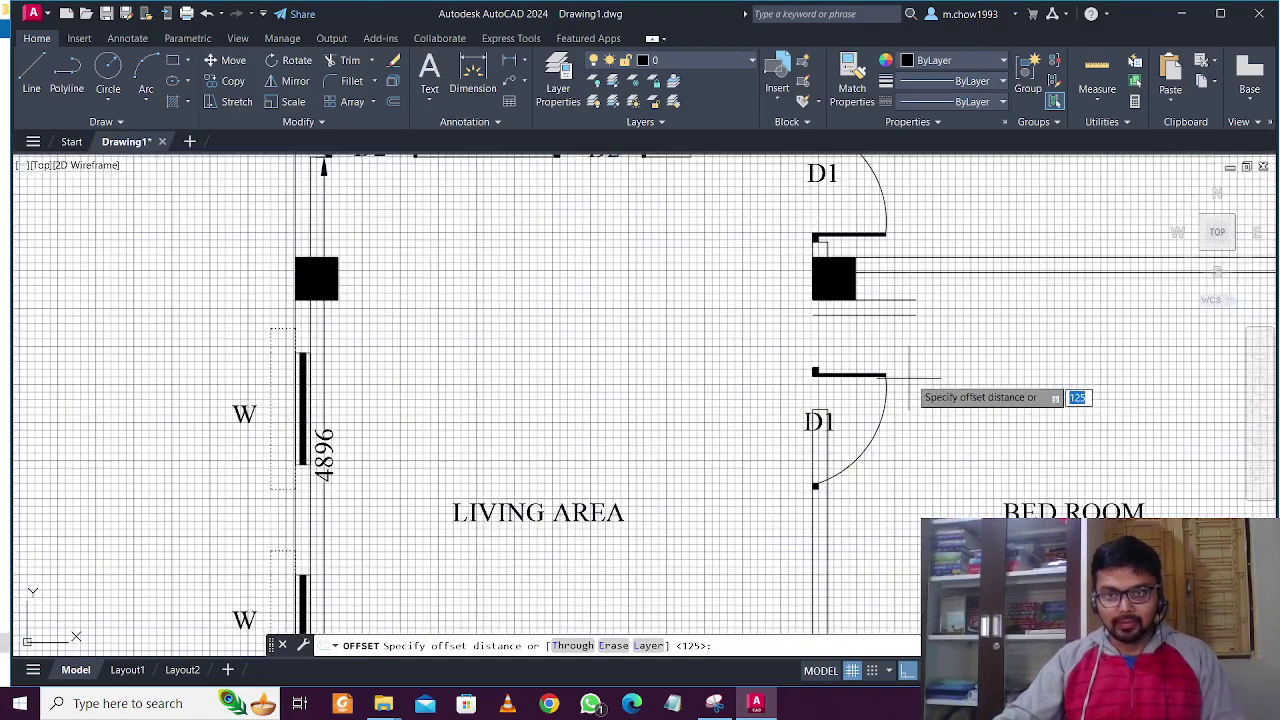
pyautogui.press('Return')
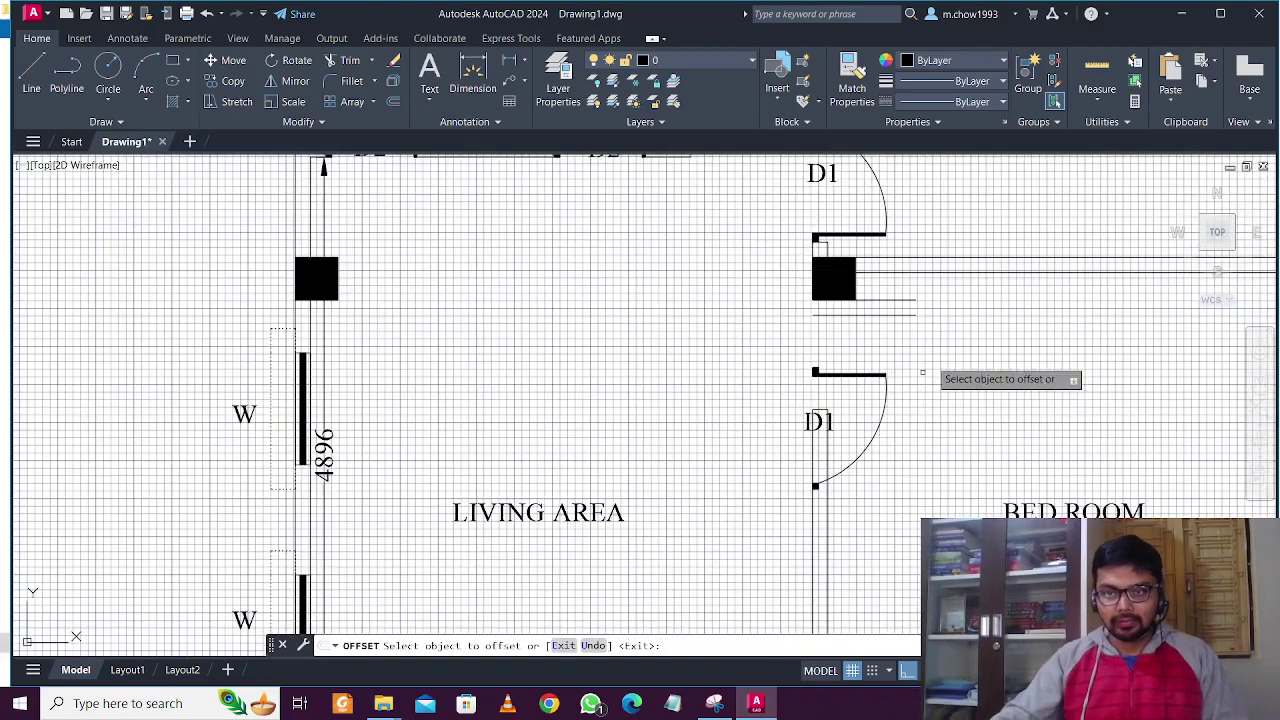
pyautogui.press('Escape')
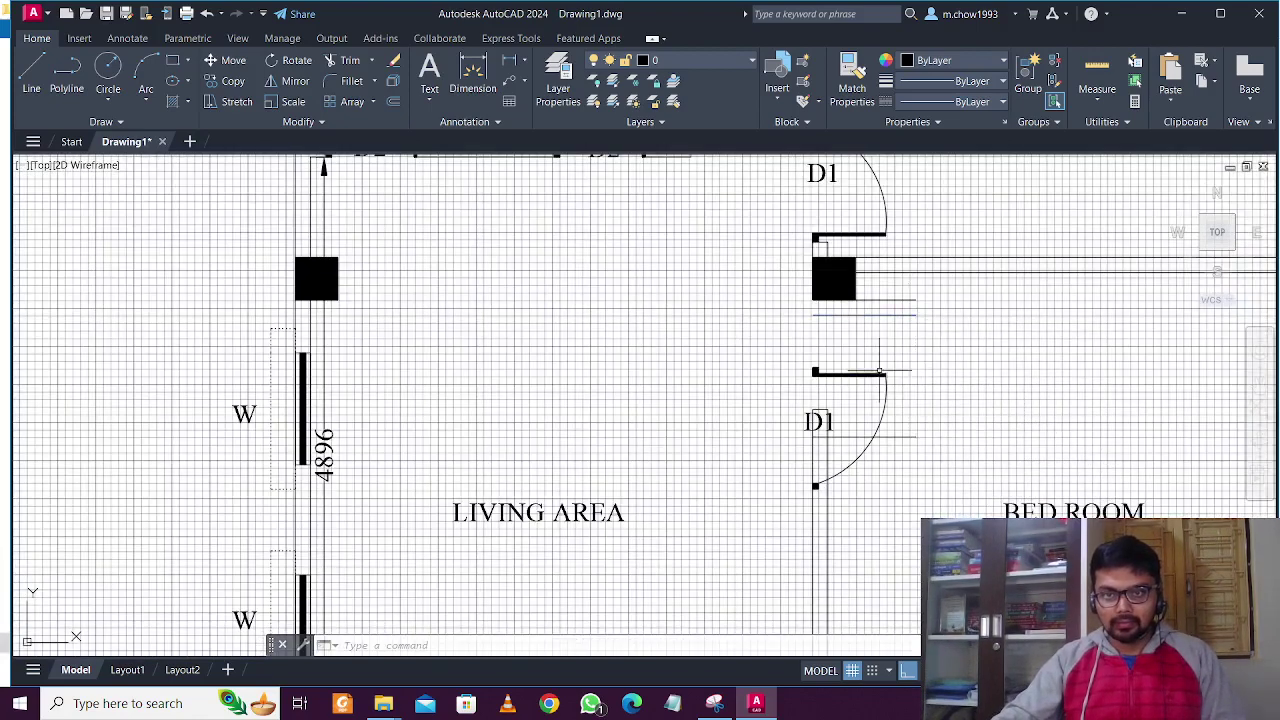
# Extend the two wall lines beside the lower bedroom's D1 door up to the line at the column's lower edge.
pyautogui.scroll(2, 875, 340)
pyautogui.click(921, 259)
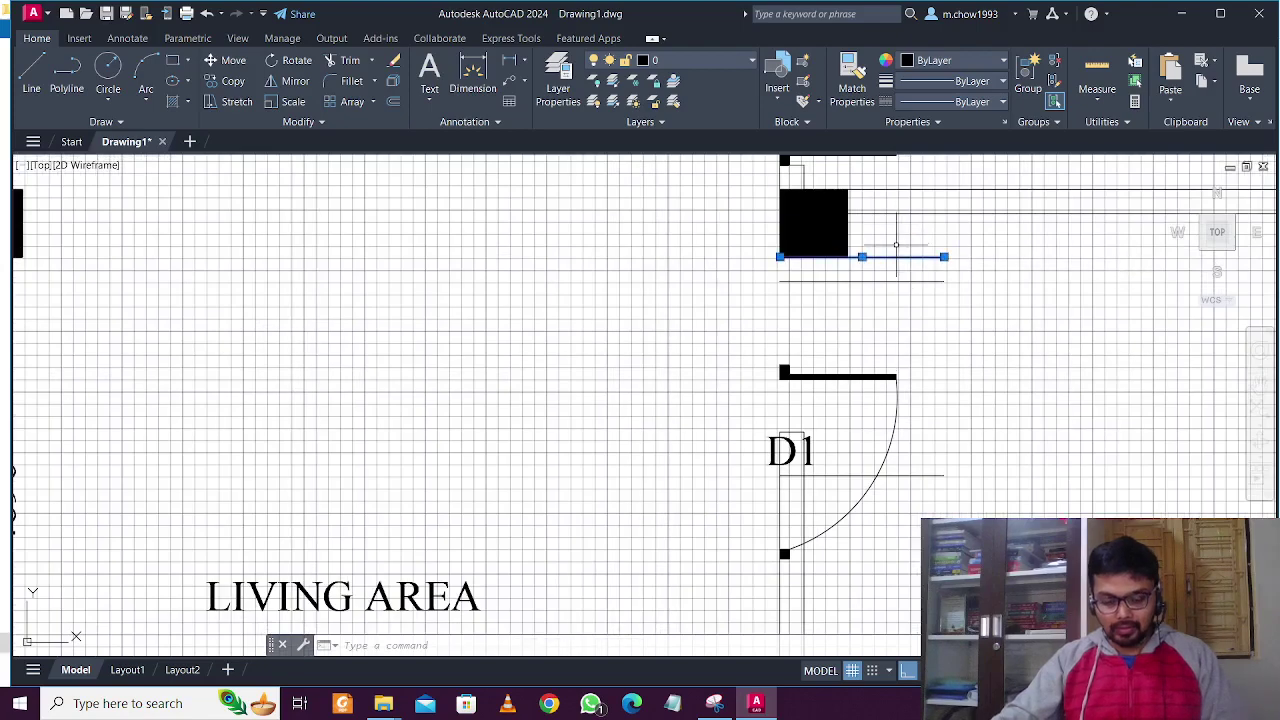
pyautogui.write('ex')
pyautogui.press('Return')
pyautogui.click(749, 525)
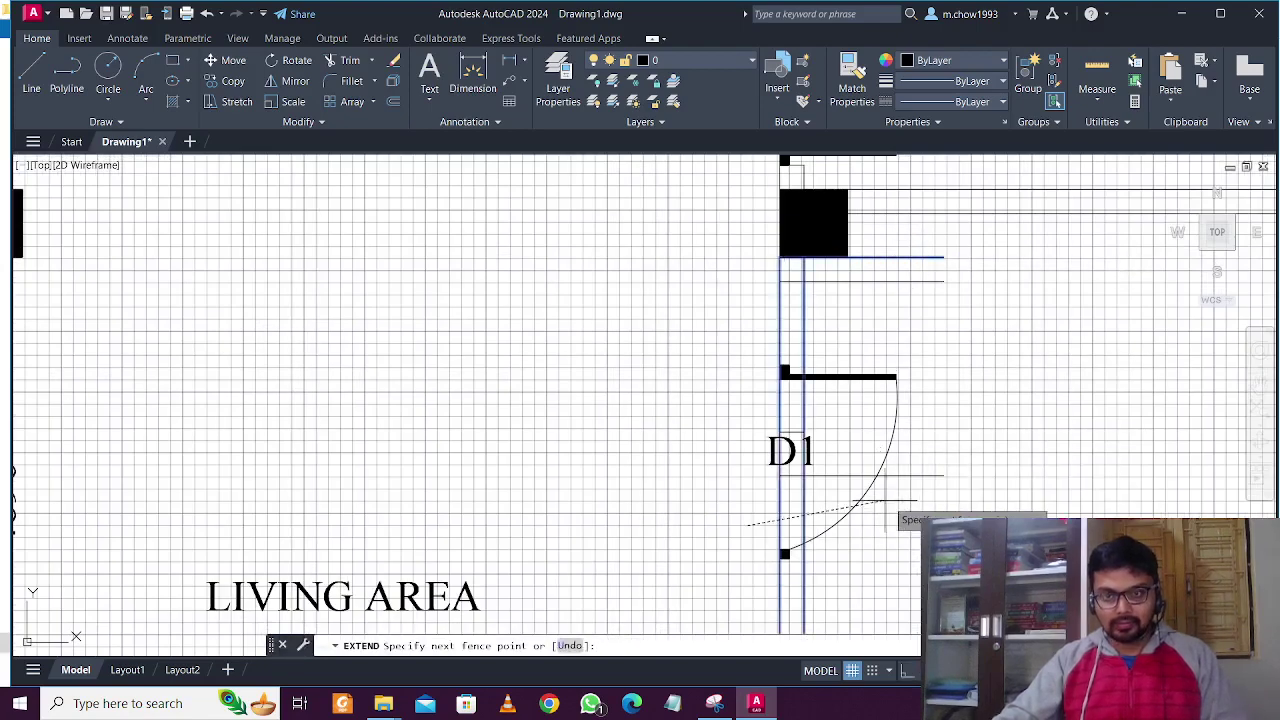
pyautogui.click(888, 500)
pyautogui.press('Escape')
# Move the lower bedroom's D1 door and its label straight down along the wall, clear of the new opening.
pyautogui.click(843, 377)
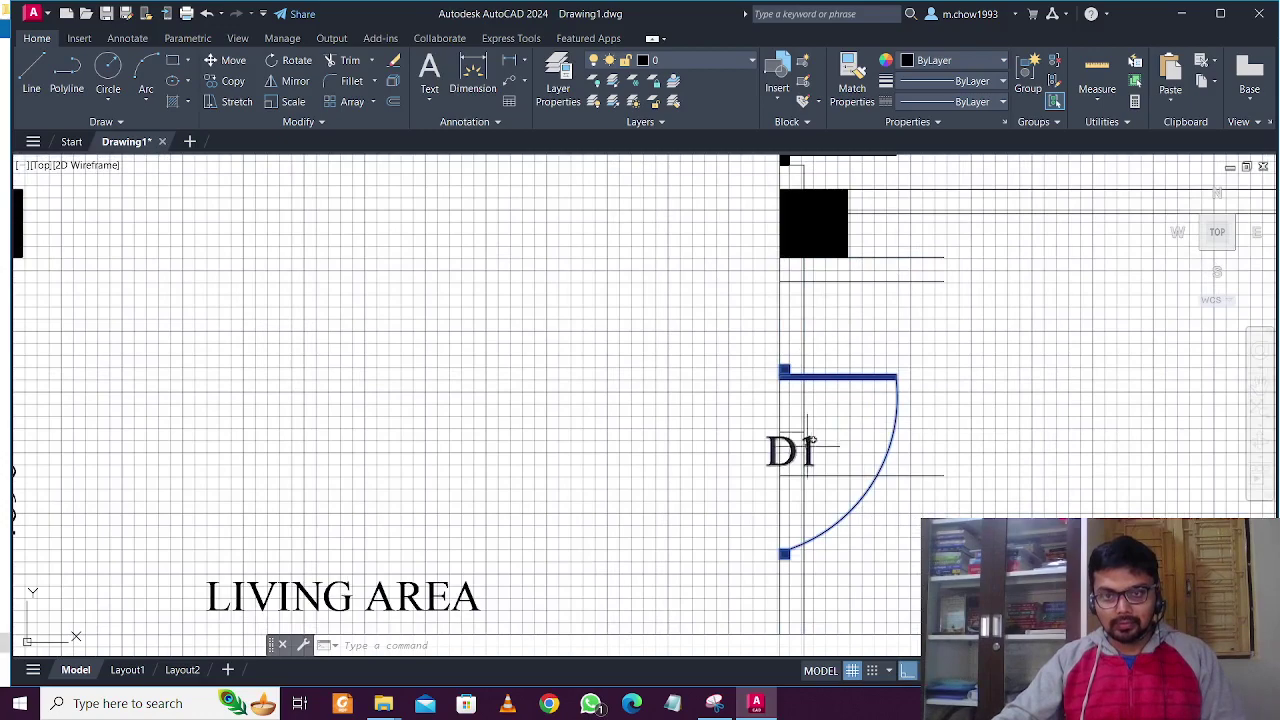
pyautogui.press('Escape')
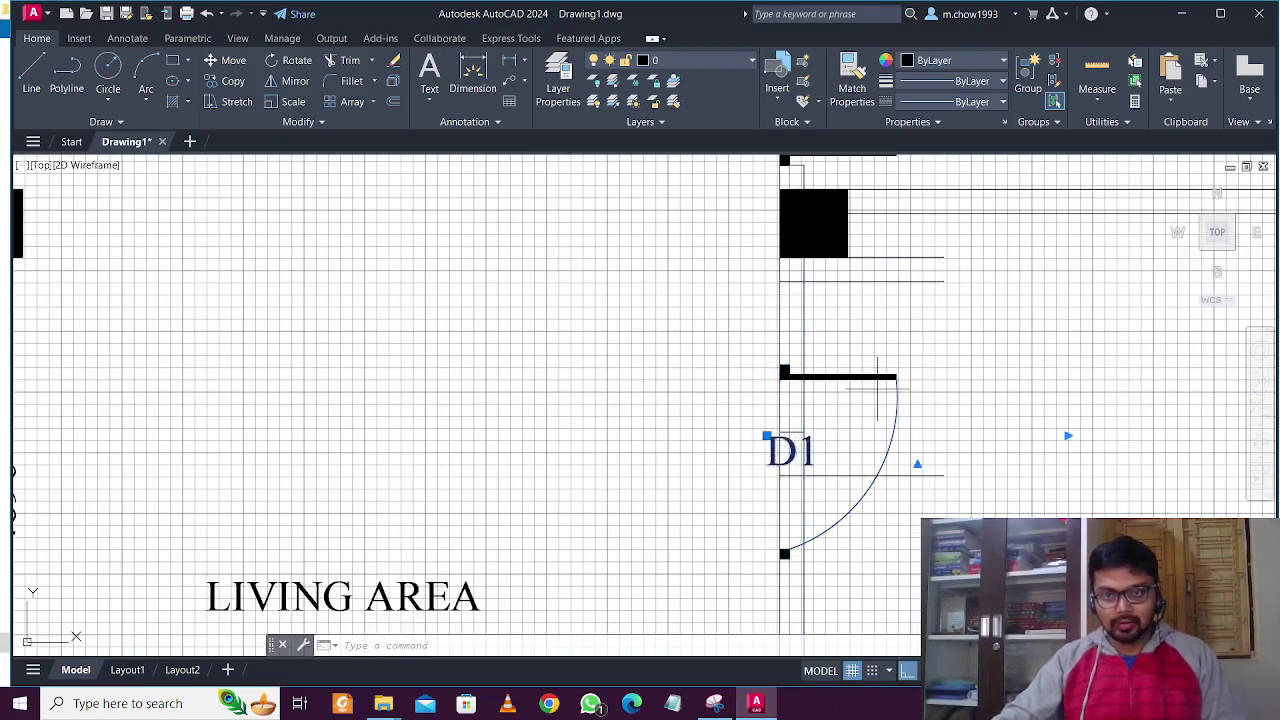
pyautogui.click(233, 62)
pyautogui.scroll(4, 695, 360)
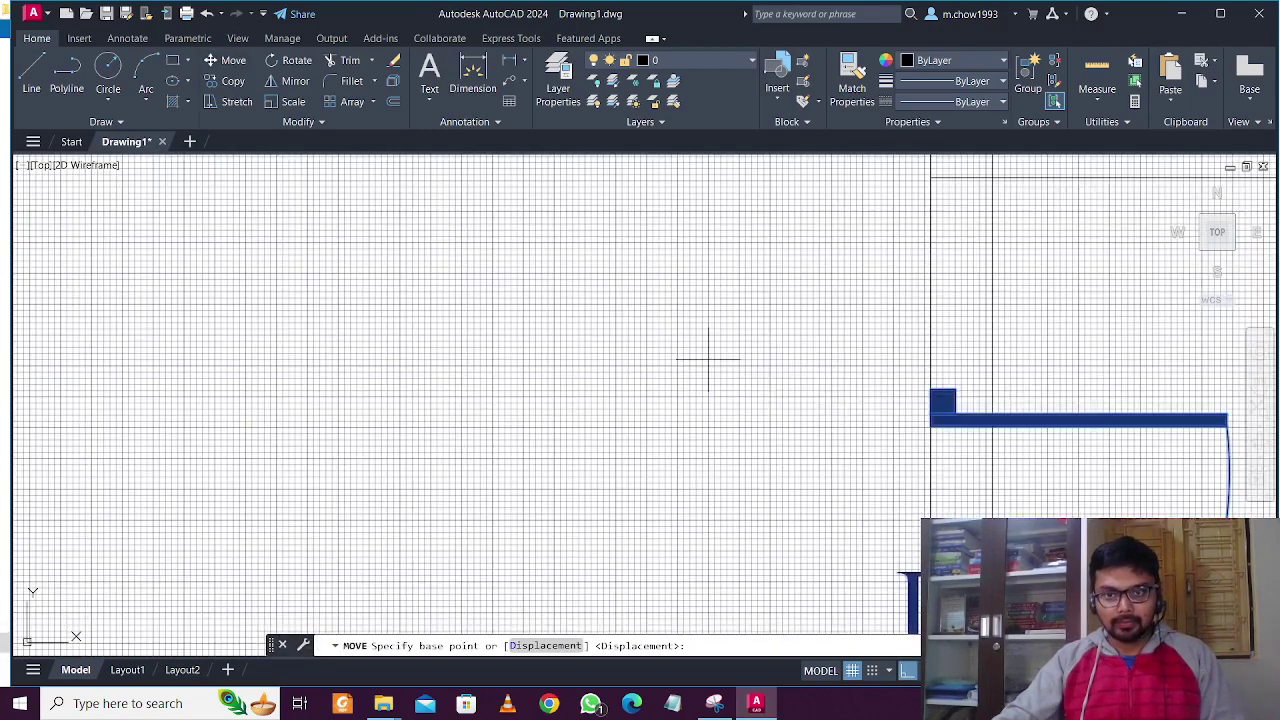
pyautogui.click(930, 390)
pyautogui.scroll(-5, 935, 380)
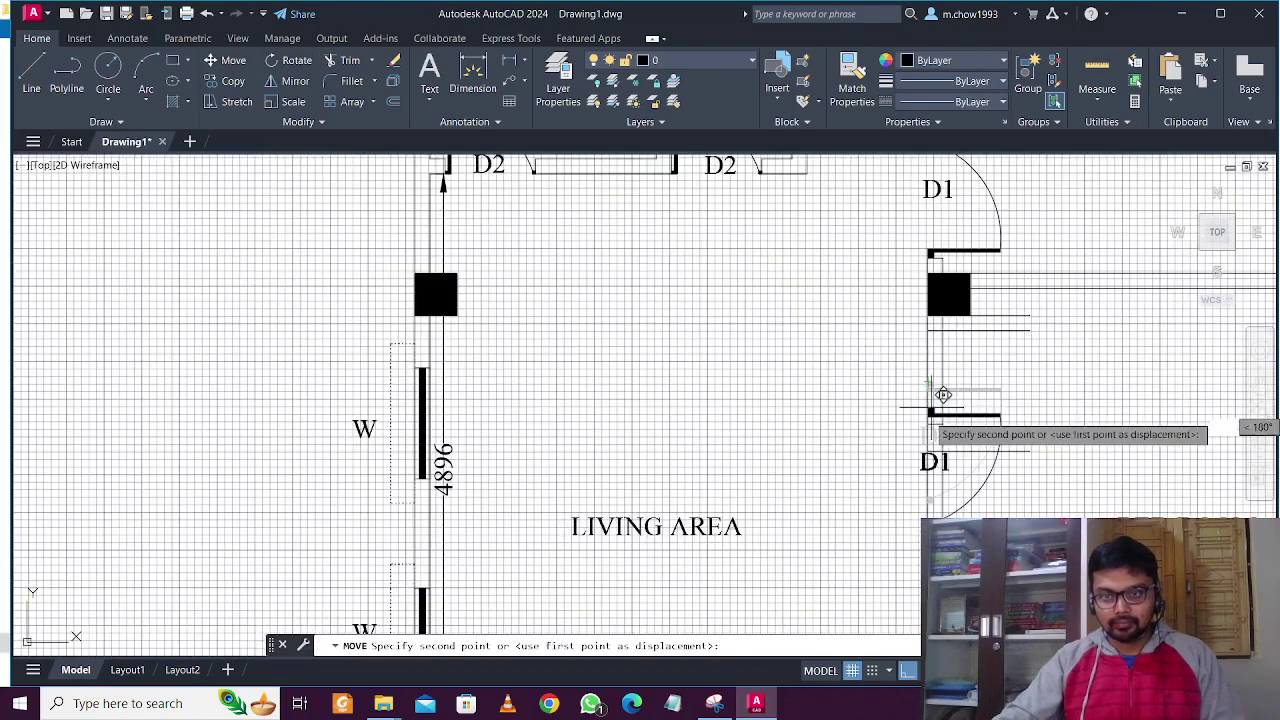
pyautogui.scroll(2, 930, 465)
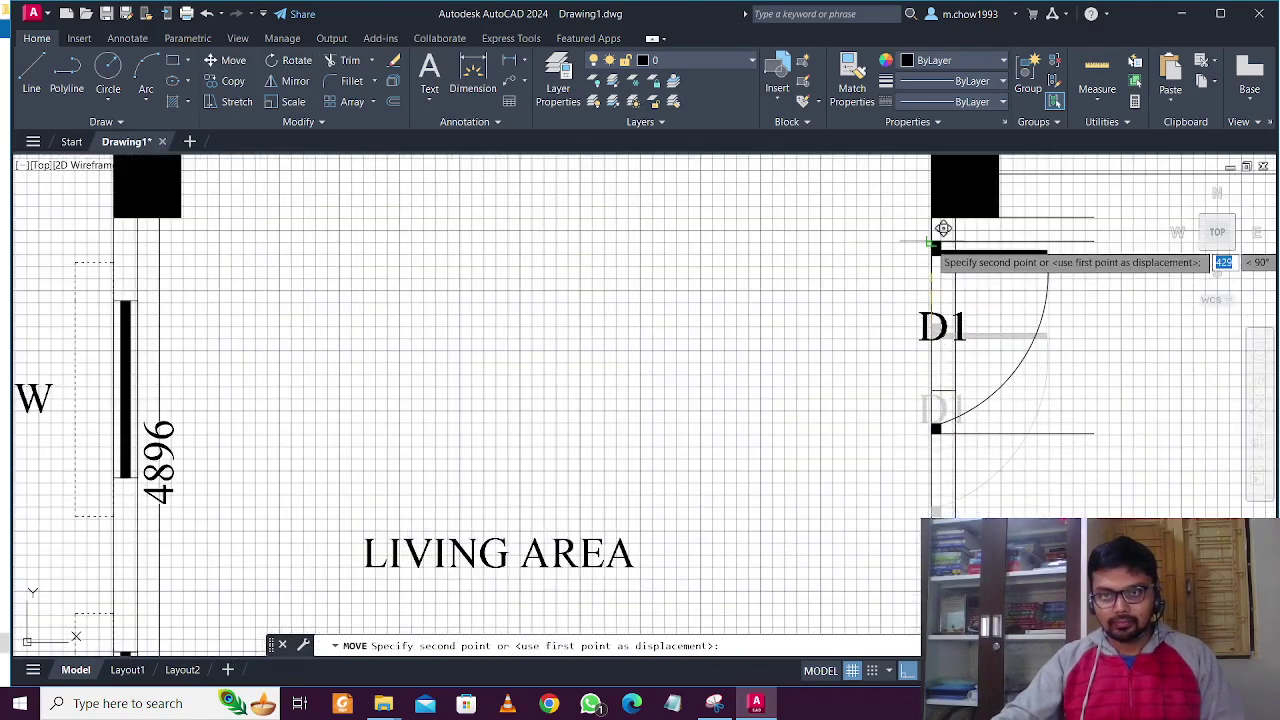
pyautogui.click(904, 458)
# Trim the wall lines between the two new jamb lines and remove the old opening's leftover short line.
pyautogui.write('tr')
pyautogui.press('Return')
pyautogui.click(1022, 388)
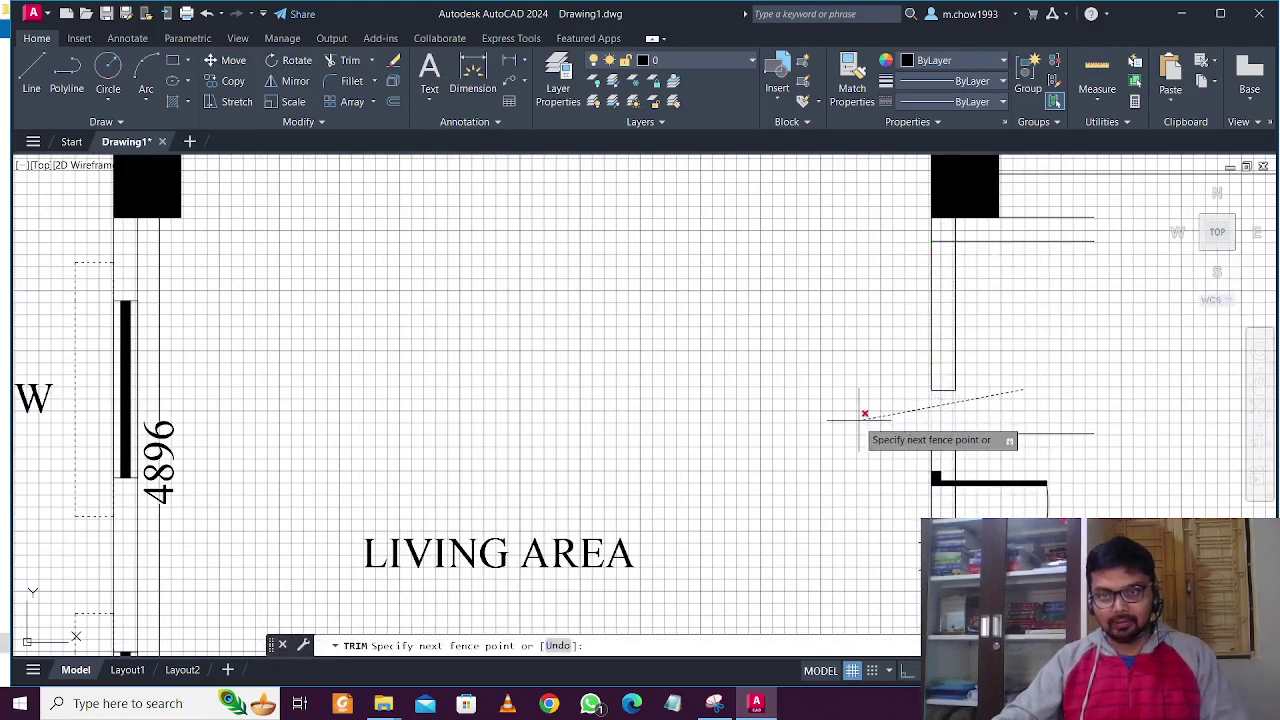
pyautogui.click(861, 420)
pyautogui.click(860, 392)
pyautogui.click(1015, 351)
pyautogui.click(987, 364)
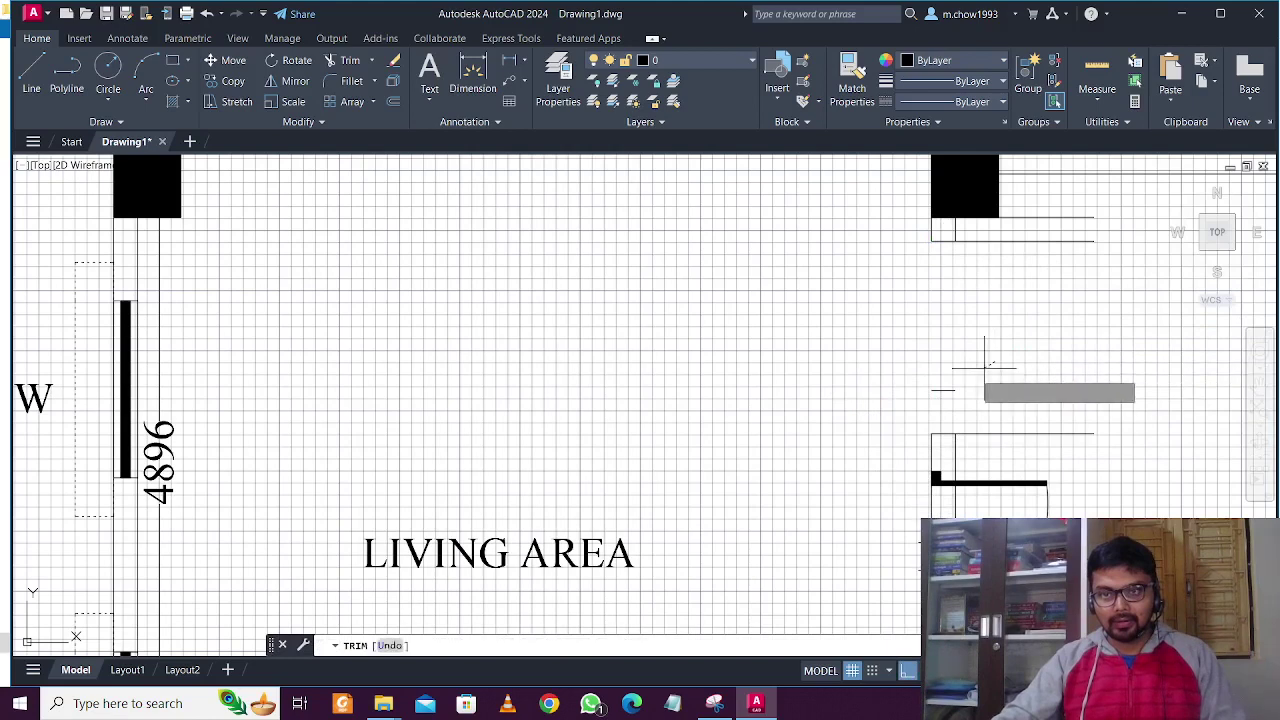
pyautogui.click(936, 400)
# Trim the parts of both jamb lines and the column-edge line that project beyond the wall into the bedroom.
pyautogui.click(1008, 416)
pyautogui.click(1023, 445)
pyautogui.click(1055, 351)
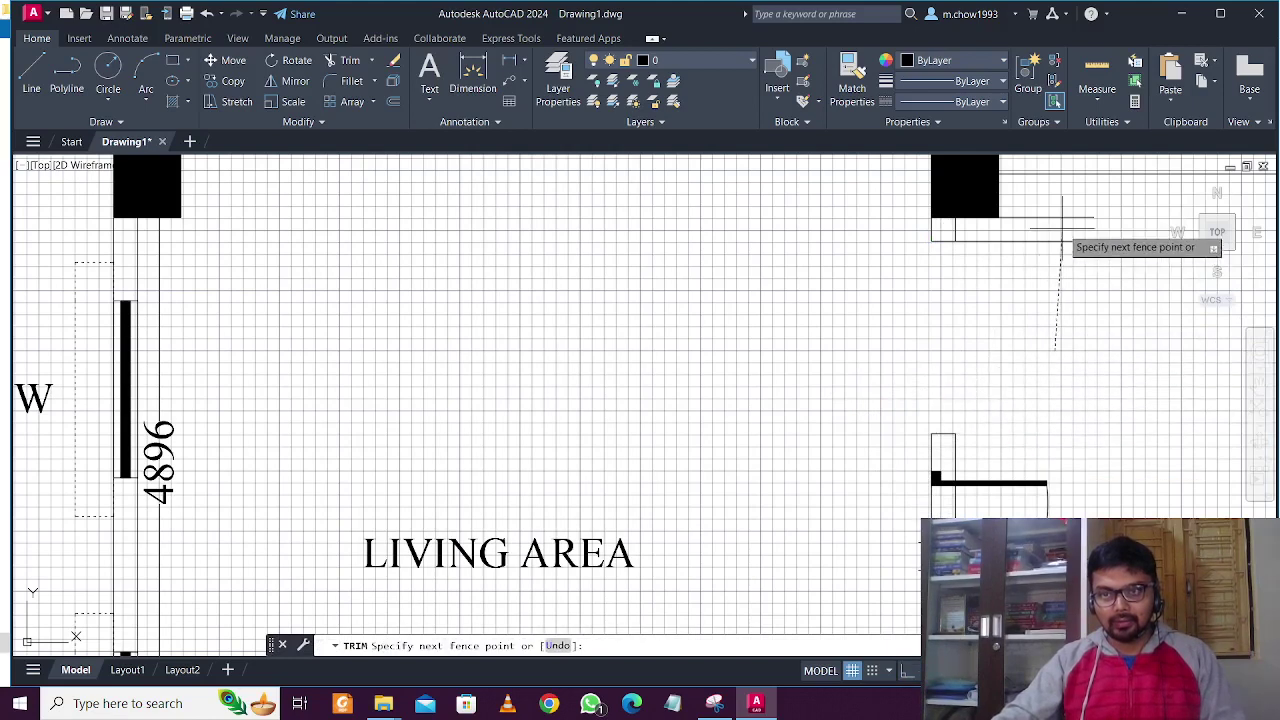
pyautogui.click(1071, 201)
pyautogui.press('space')
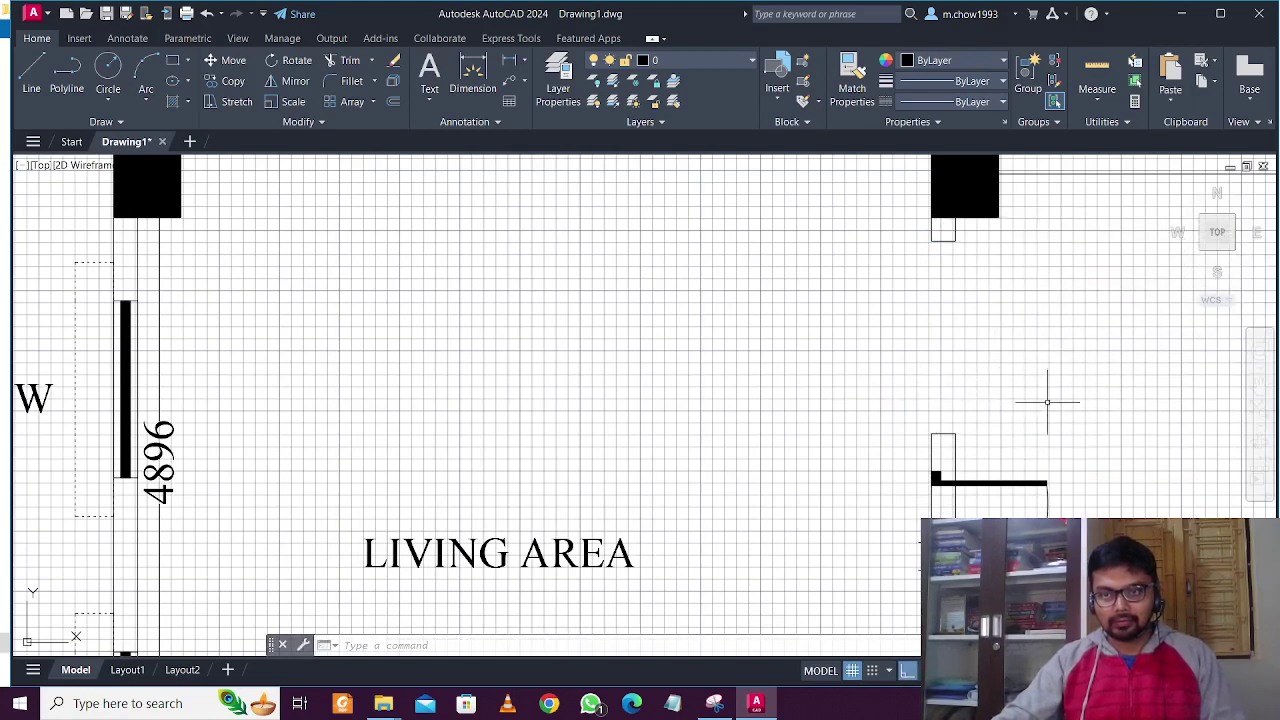
# Move the D1 door and its label up so the frame's upper-left corner meets the near jamb below the column.
pyautogui.click(966, 500)
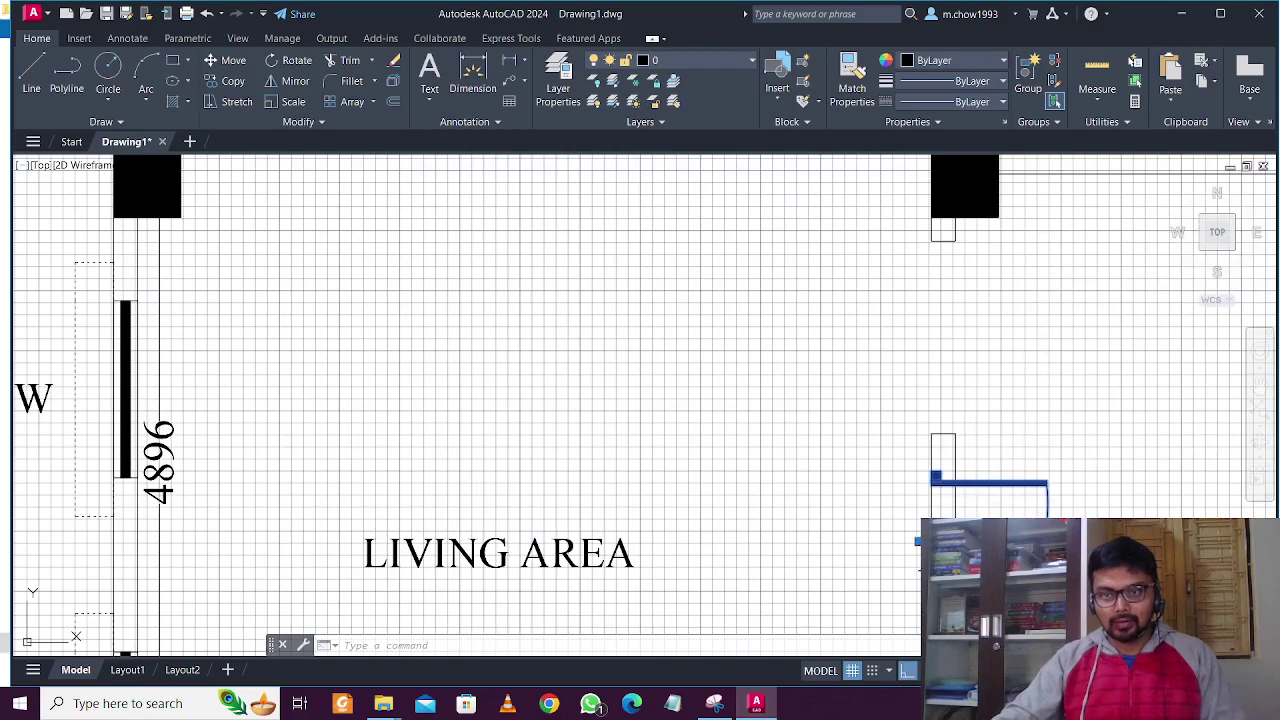
pyautogui.write('m')
pyautogui.press('space')
pyautogui.scroll(2, 913, 483)
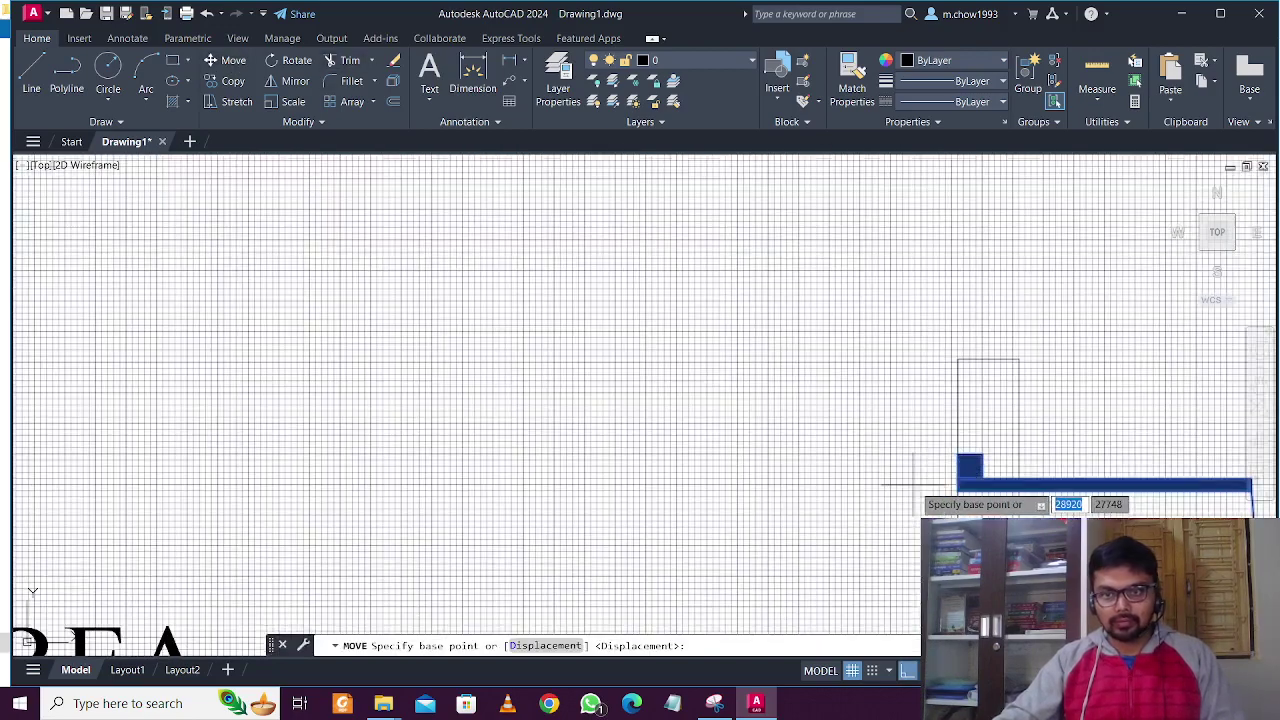
pyautogui.click(958, 454)
pyautogui.scroll(-3, 958, 454)
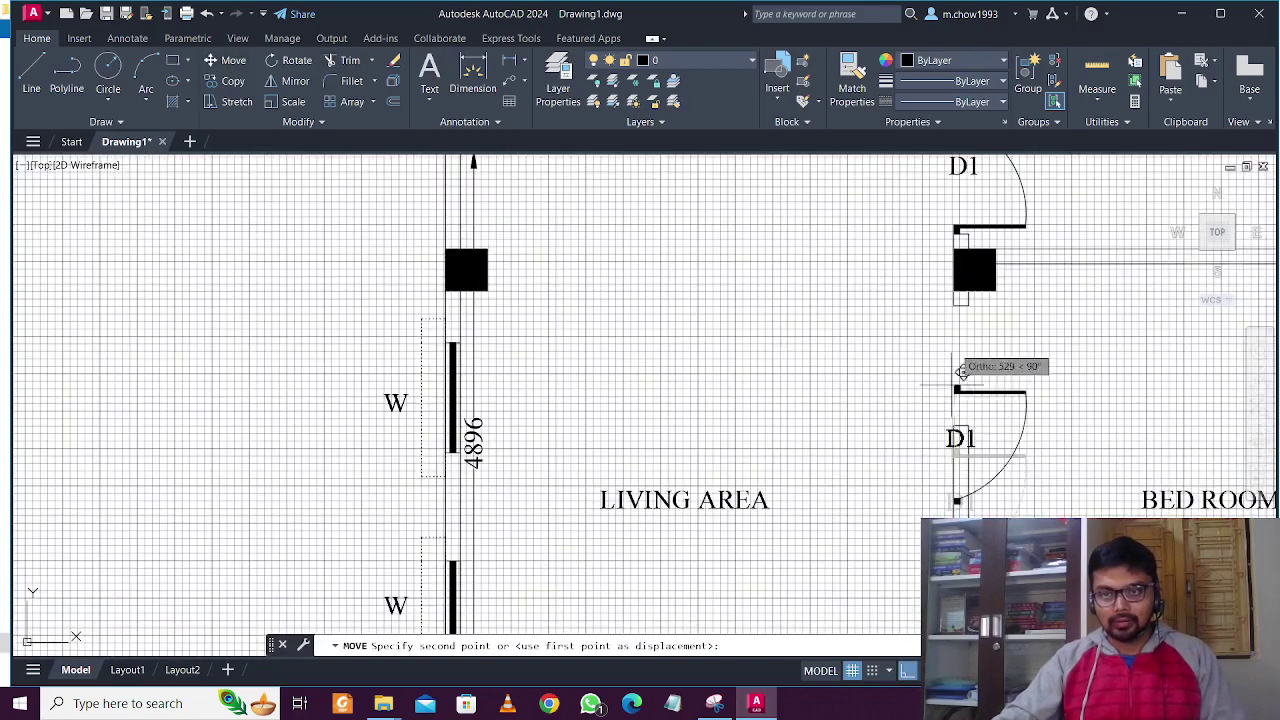
pyautogui.scroll(1, 955, 327)
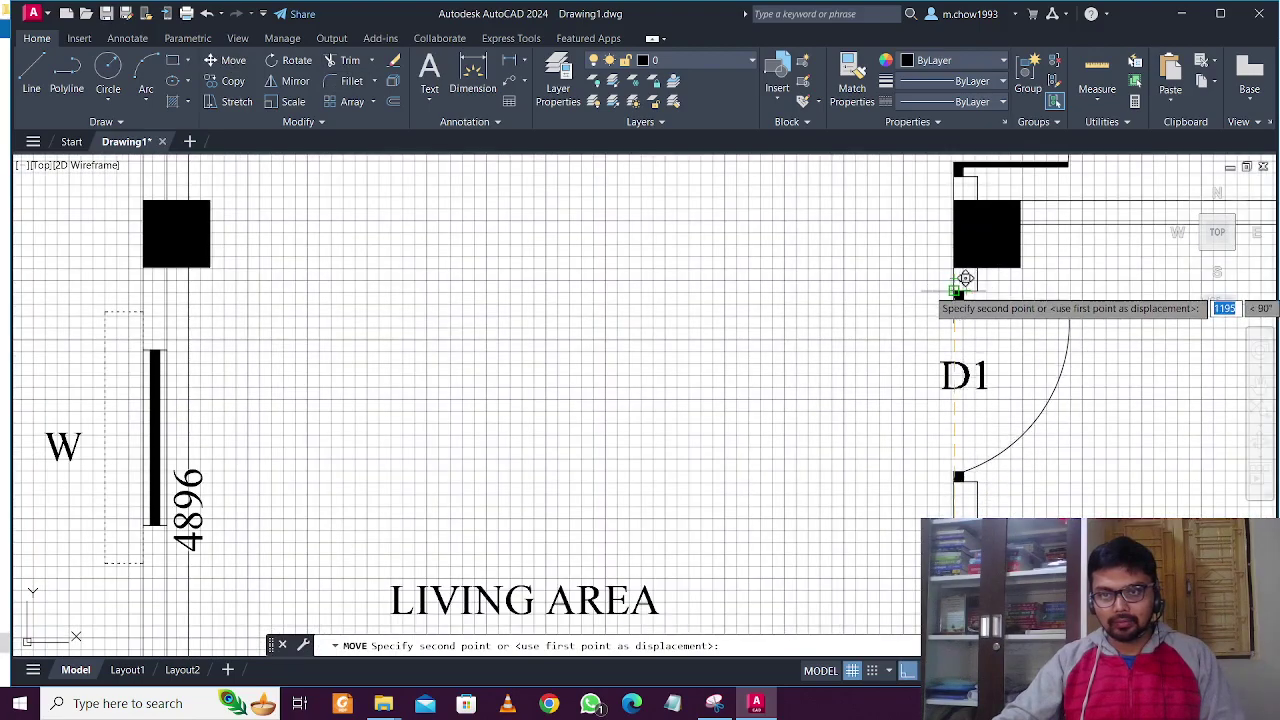
pyautogui.click(977, 289)
# Copy the row of three columns between the two bedrooms straight down to the lower face of the wall above the staircase and puja room.
pyautogui.scroll(-5, 895, 312)
pyautogui.scroll(1, 900, 400)
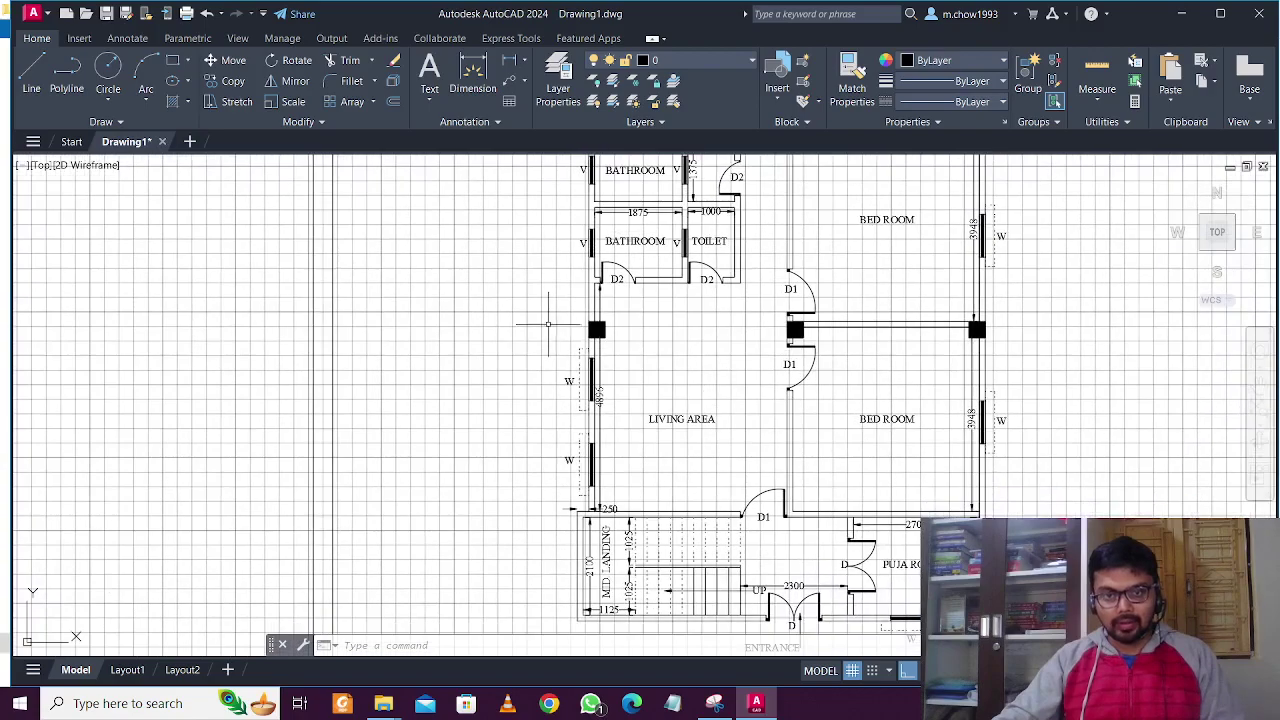
pyautogui.scroll(5, 559, 332)
pyautogui.scroll(2, 708, 322)
pyautogui.click(708, 415)
pyautogui.click(674, 351)
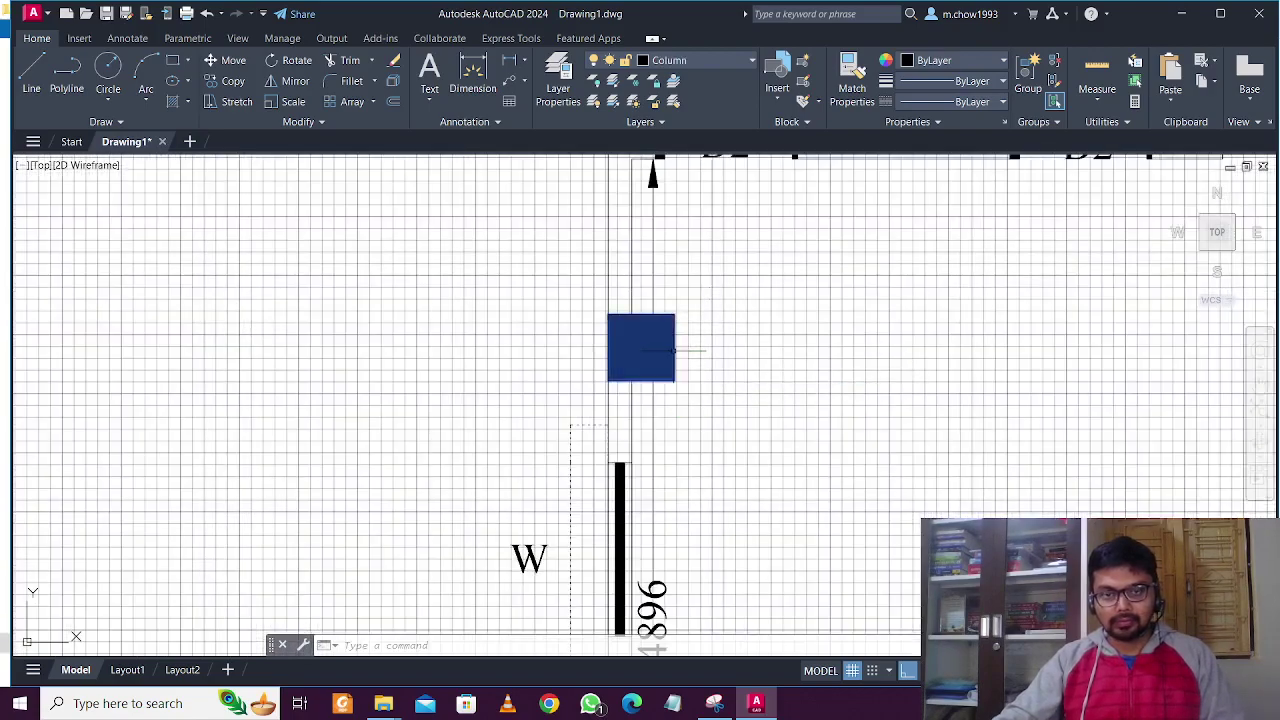
pyautogui.scroll(-4, 652, 362)
pyautogui.moveTo(1156, 366); pyautogui.dragTo(934, 416, button='middle')
pyautogui.scroll(3, 768, 418)
pyautogui.click(760, 420)
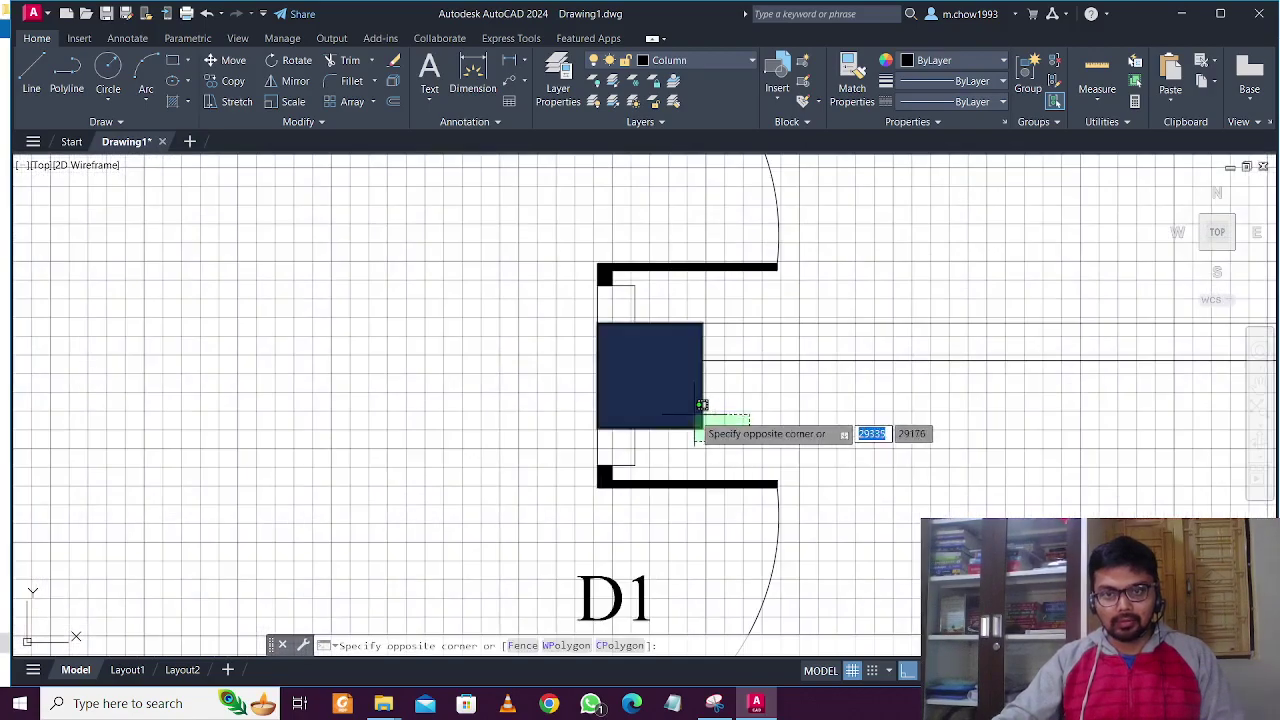
pyautogui.click(697, 412)
pyautogui.scroll(-2, 280, 440)
pyautogui.scroll(4, 910, 431)
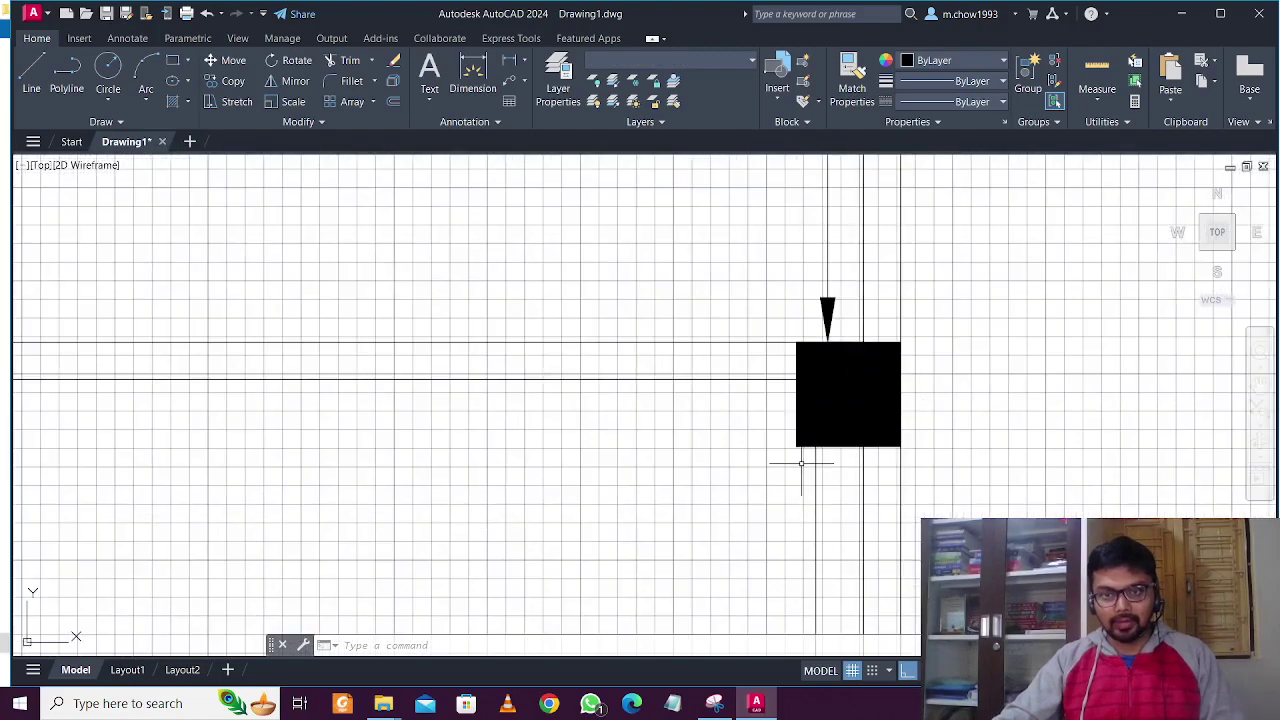
pyautogui.click(801, 463)
pyautogui.click(772, 423)
pyautogui.scroll(-4, 697, 438)
pyautogui.moveTo(671, 486); pyautogui.dragTo(711, 363, button='middle')
pyautogui.moveTo(674, 417); pyautogui.dragTo(703, 355, button='middle')
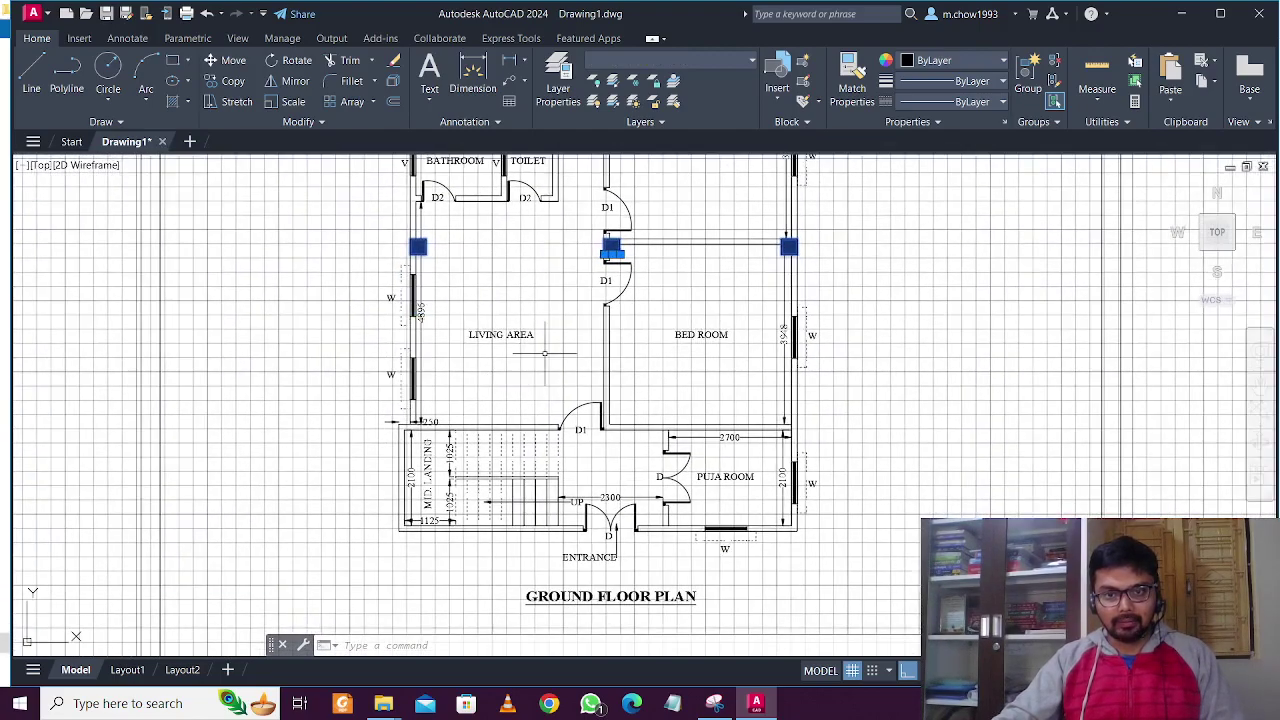
pyautogui.click(233, 81)
pyautogui.scroll(4, 402, 279)
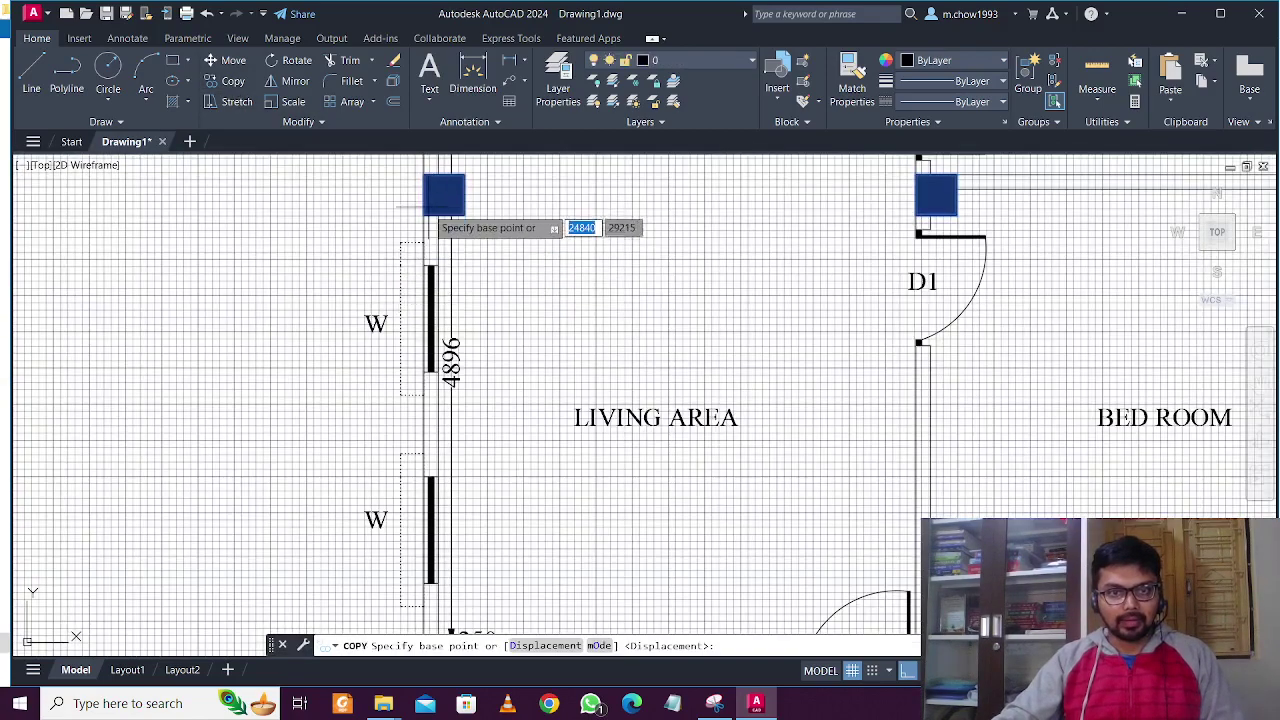
pyautogui.moveTo(489, 155); pyautogui.dragTo(552, 362, button='middle')
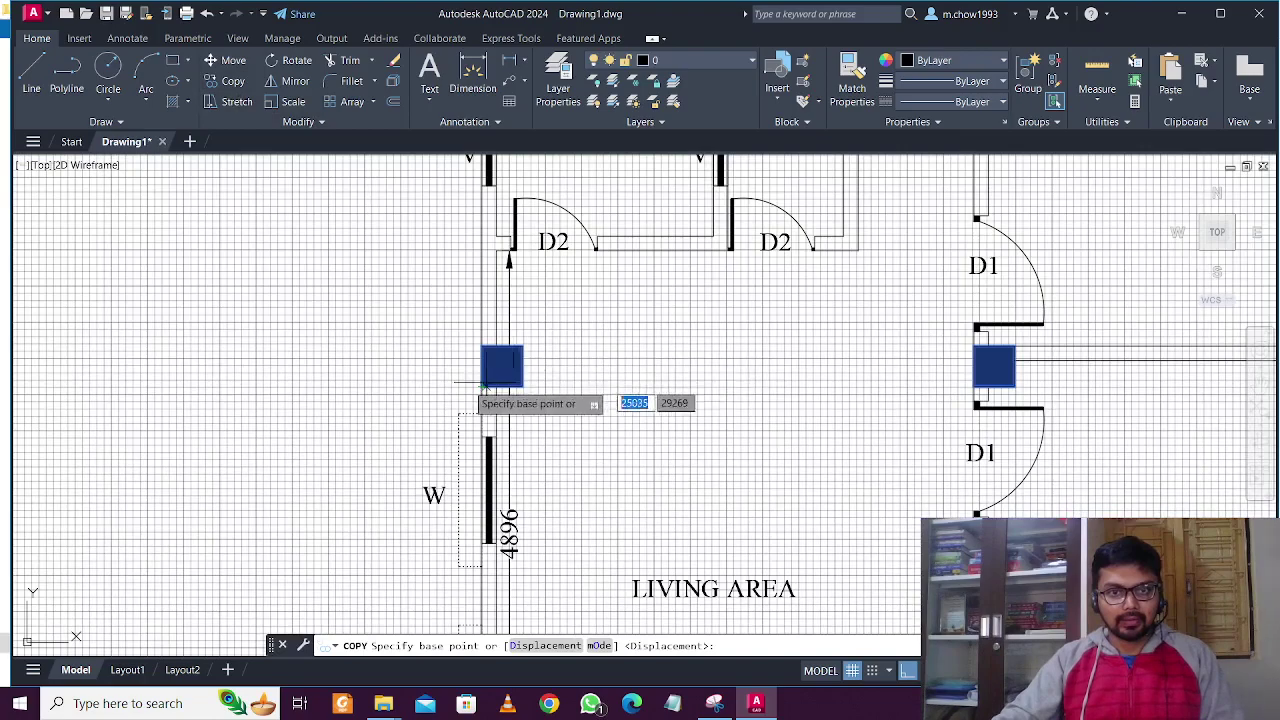
pyautogui.scroll(2, 479, 385)
pyautogui.scroll(2, 479, 385)
pyautogui.scroll(-5, 485, 380)
pyautogui.scroll(5, 470, 383)
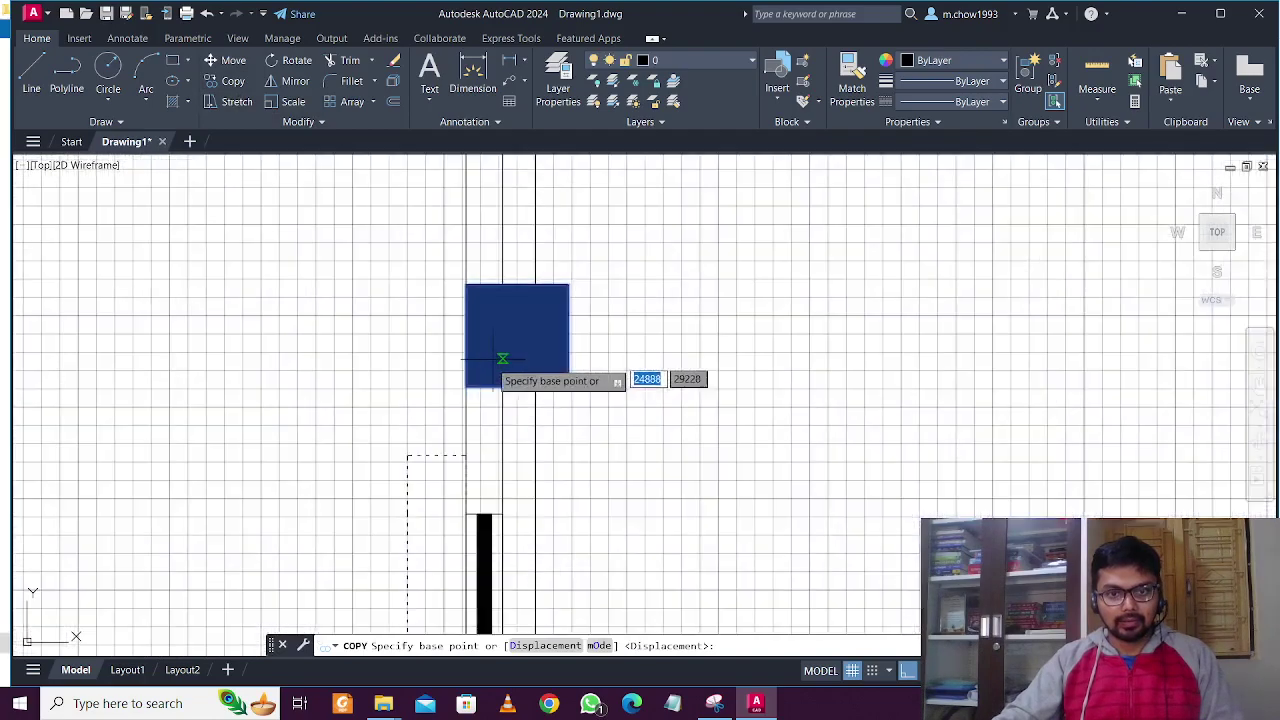
pyautogui.click(466, 385)
pyautogui.scroll(-6, 470, 385)
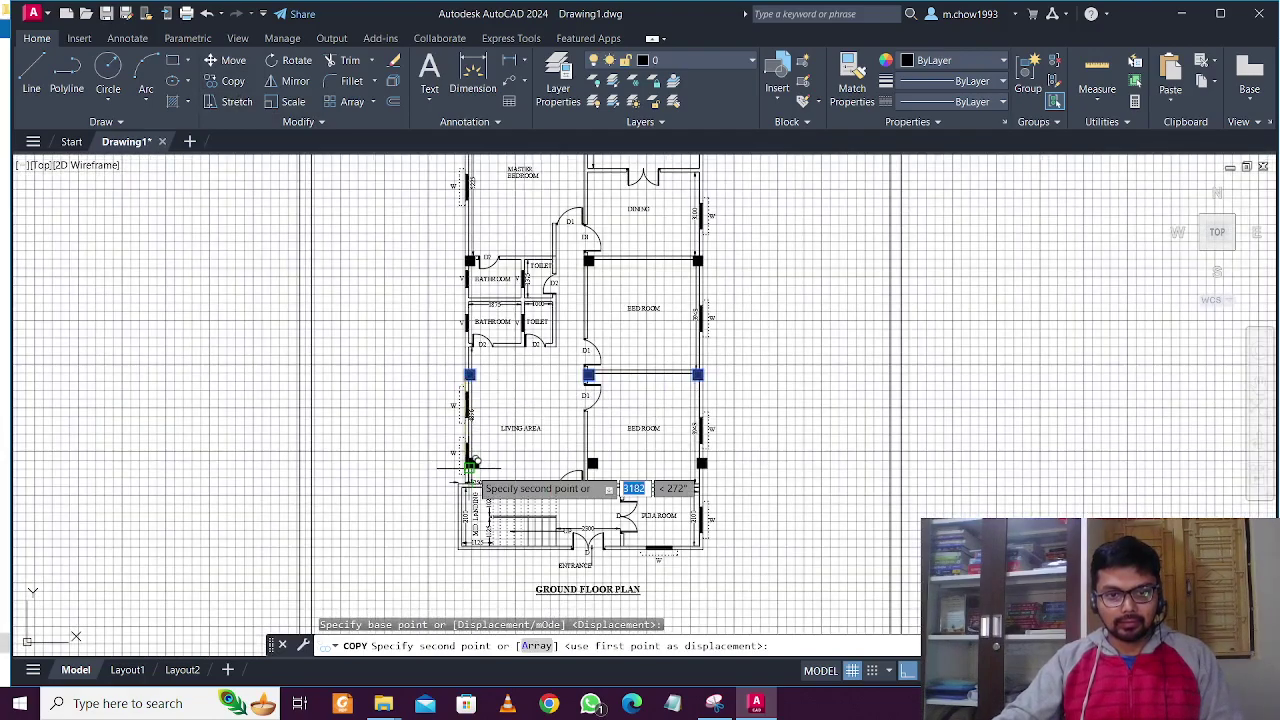
pyautogui.scroll(8, 467, 455)
pyautogui.scroll(4, 452, 540)
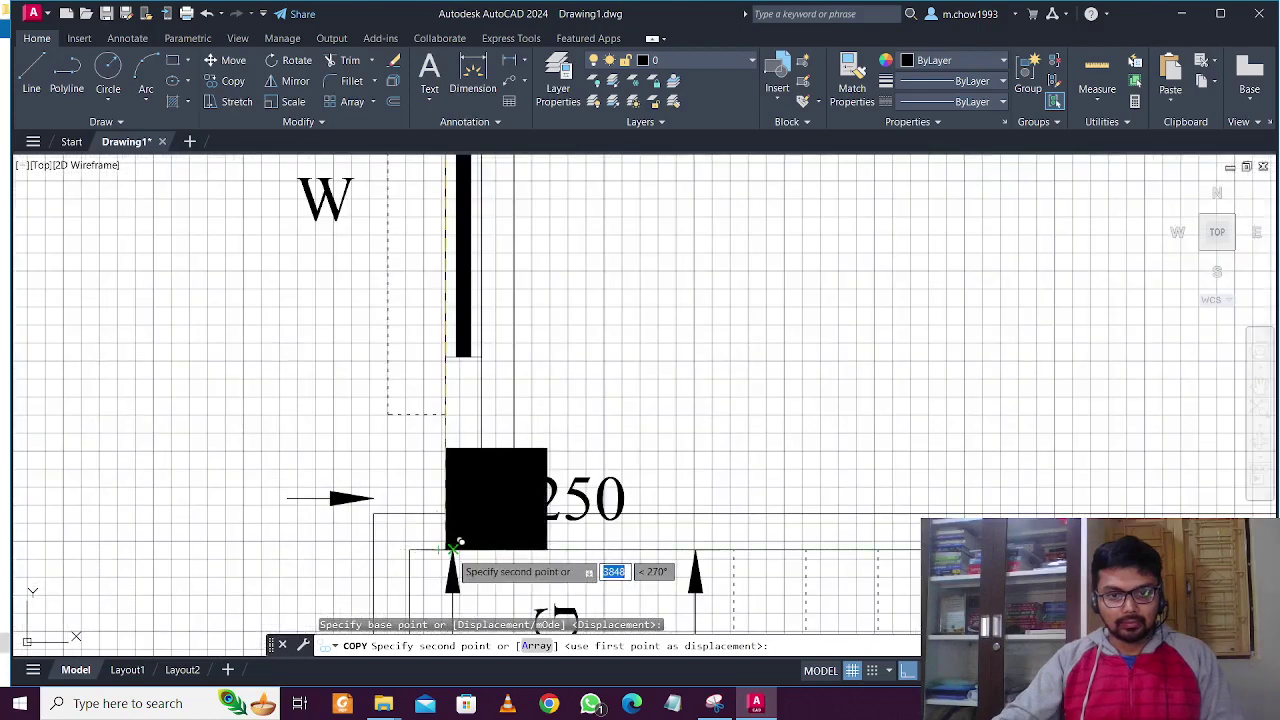
pyautogui.scroll(6, 454, 545)
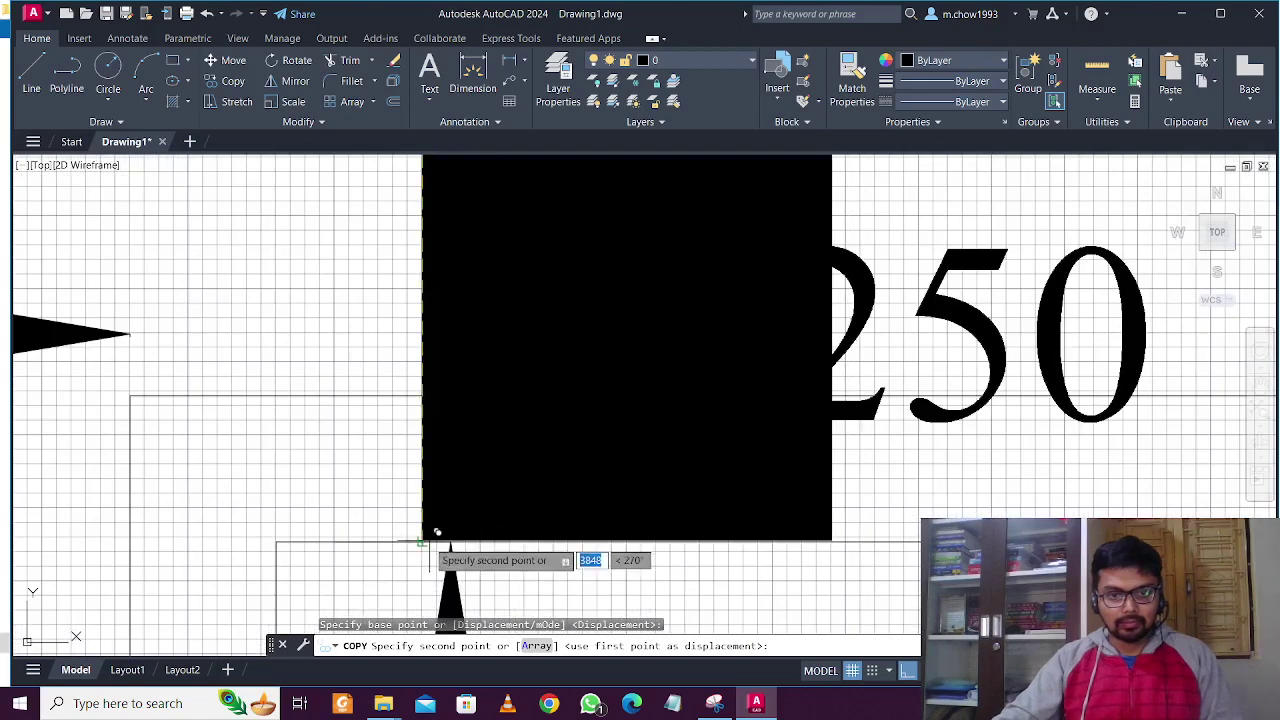
pyautogui.scroll(-4, 430, 533)
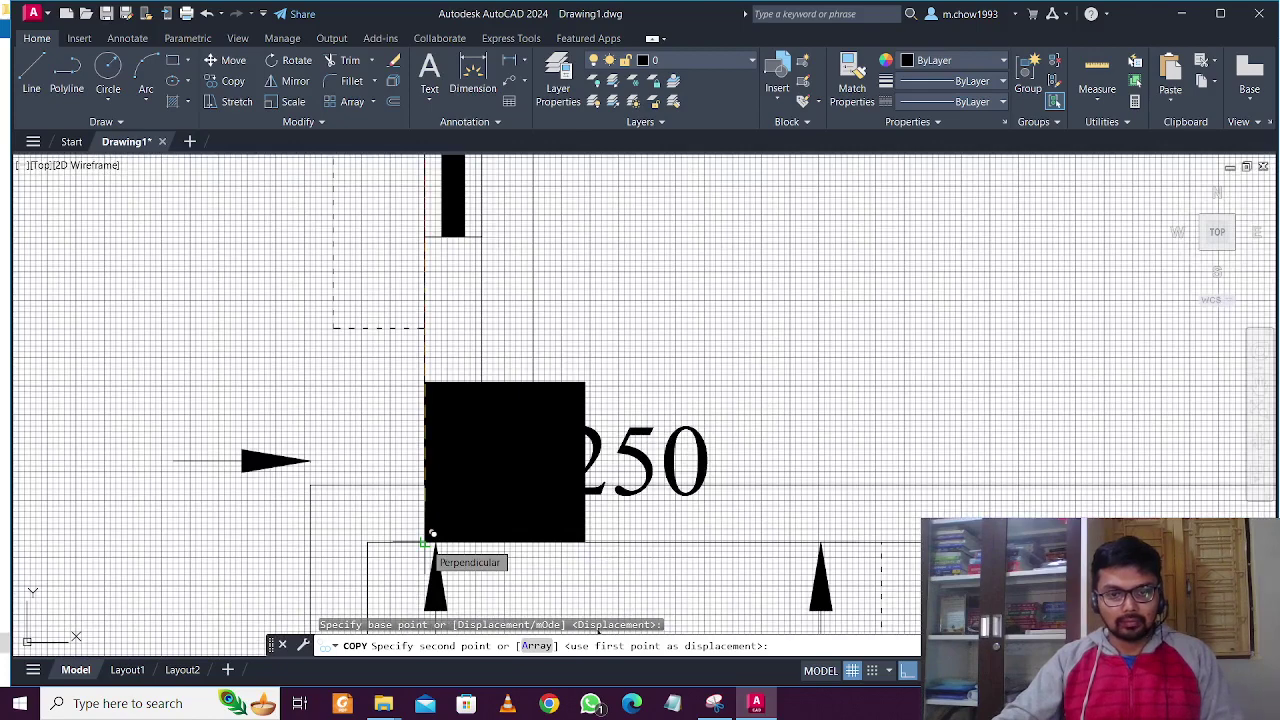
pyautogui.click(425, 542)
pyautogui.press('Escape')
# Shift the 250 dimension's text horizontally to the outer side of its arrow, clear of the lower-left column.
pyautogui.scroll(-3, 517, 331)
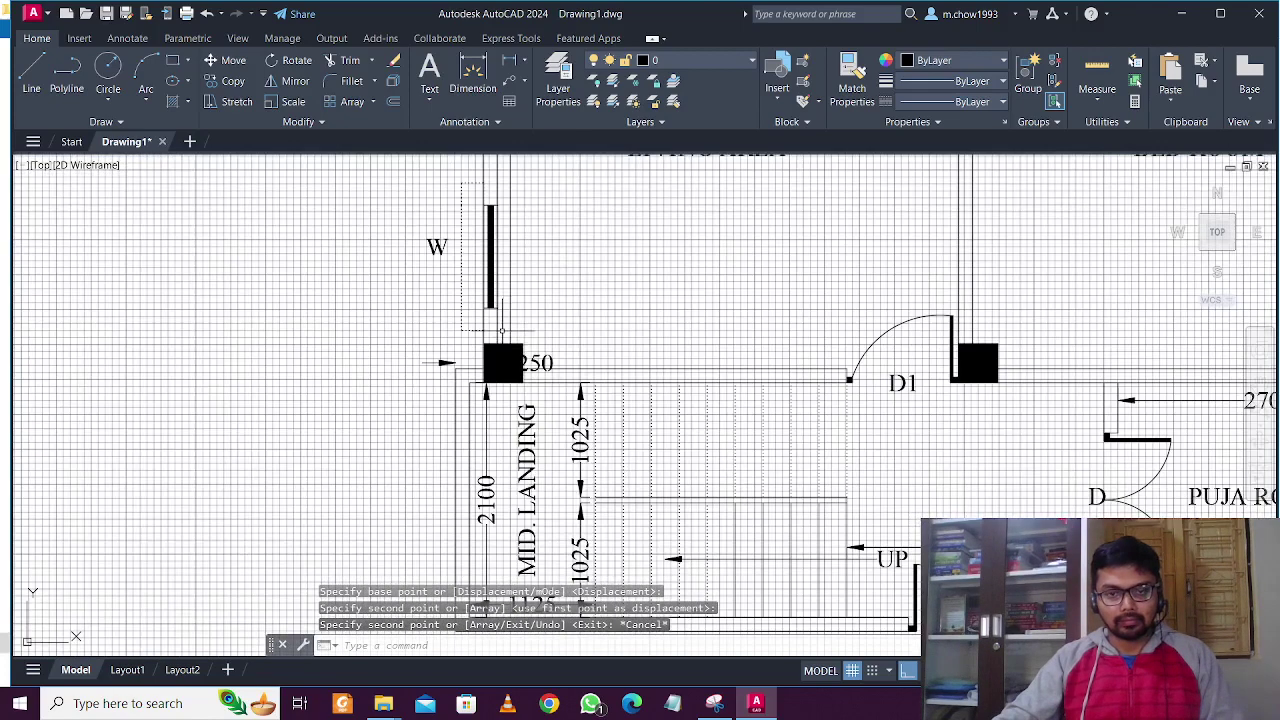
pyautogui.scroll(2, 530, 338)
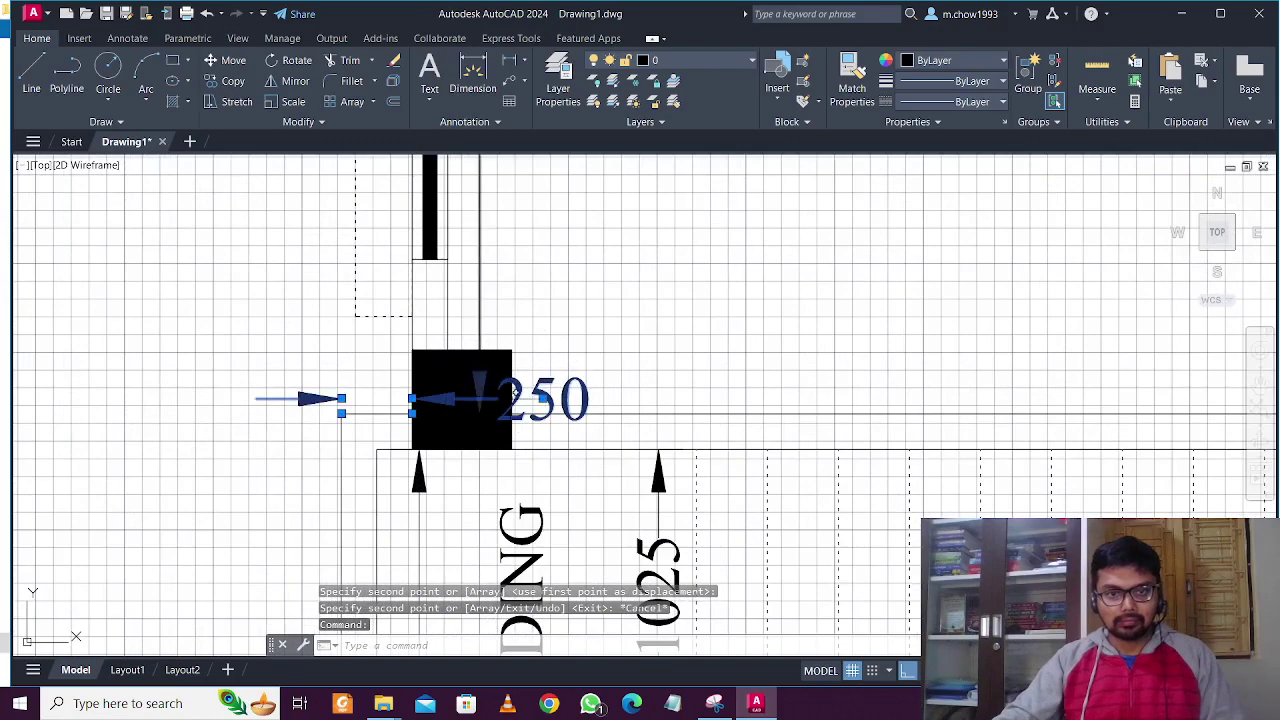
pyautogui.click(542, 400)
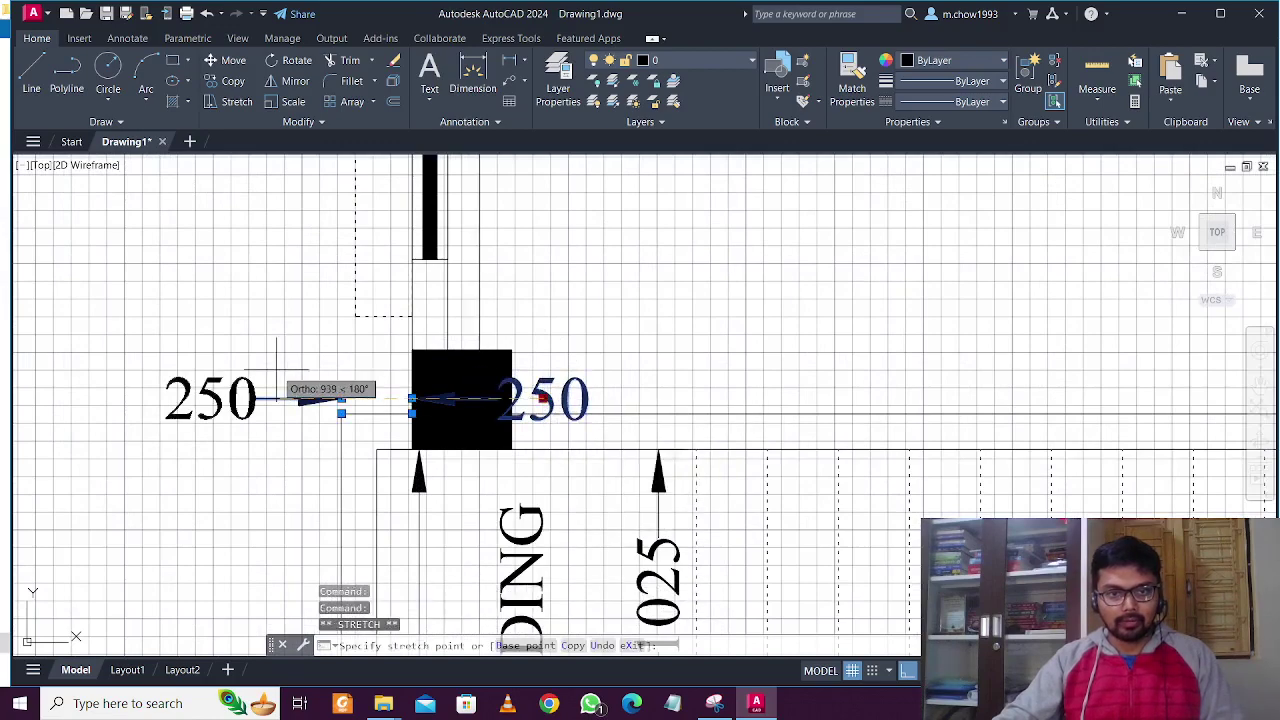
pyautogui.click(212, 400)
pyautogui.press('Escape')
pyautogui.scroll(-3, 307, 371)
pyautogui.scroll(3, 310, 383)
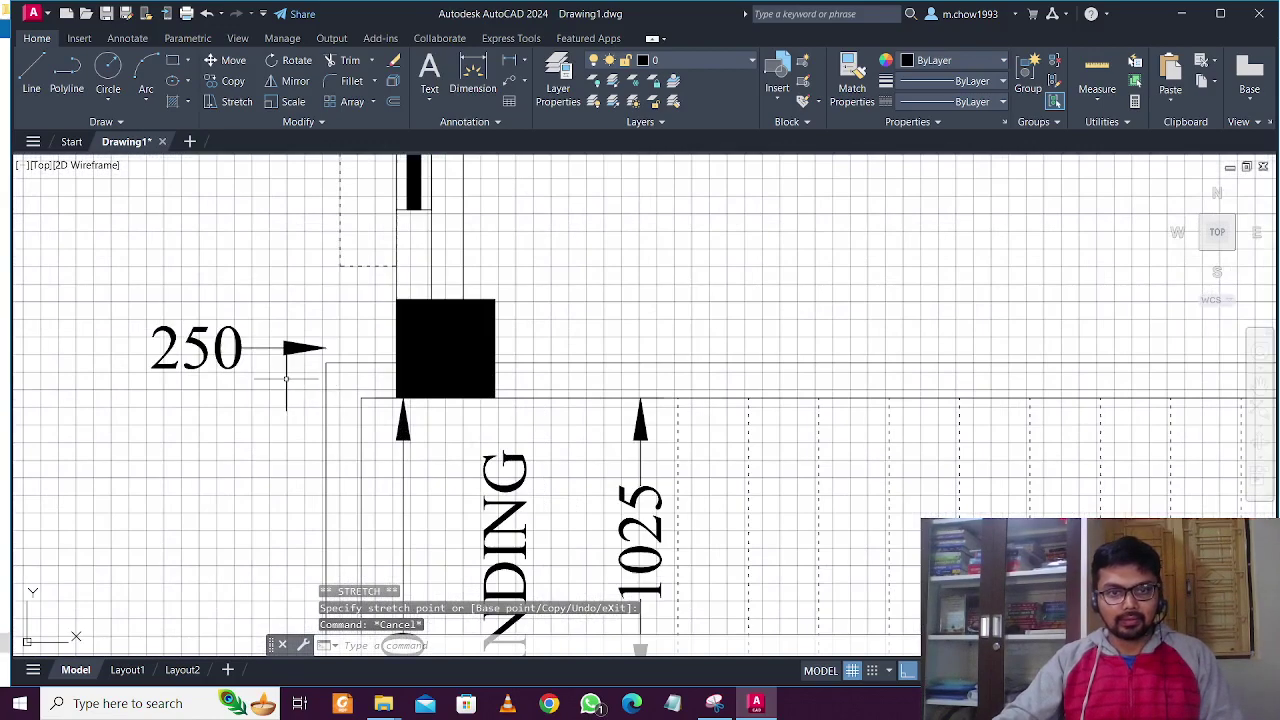
# Move the whole 250 dimension straight up until it sits just above the lower-left column.
pyautogui.click(286, 377)
pyautogui.click(269, 317)
pyautogui.moveTo(652, 301); pyautogui.dragTo(654, 401, button='middle')
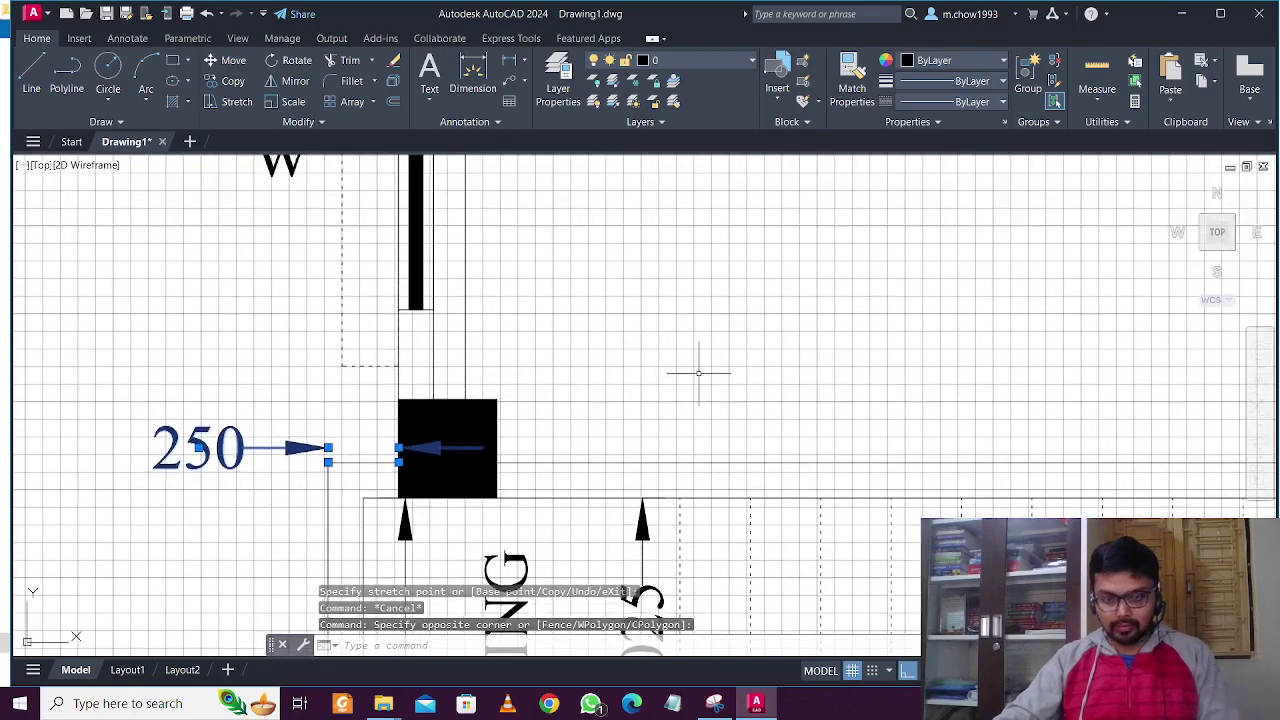
pyautogui.press('m')
pyautogui.press('Return')
pyautogui.click(708, 367)
pyautogui.click(718, 301)
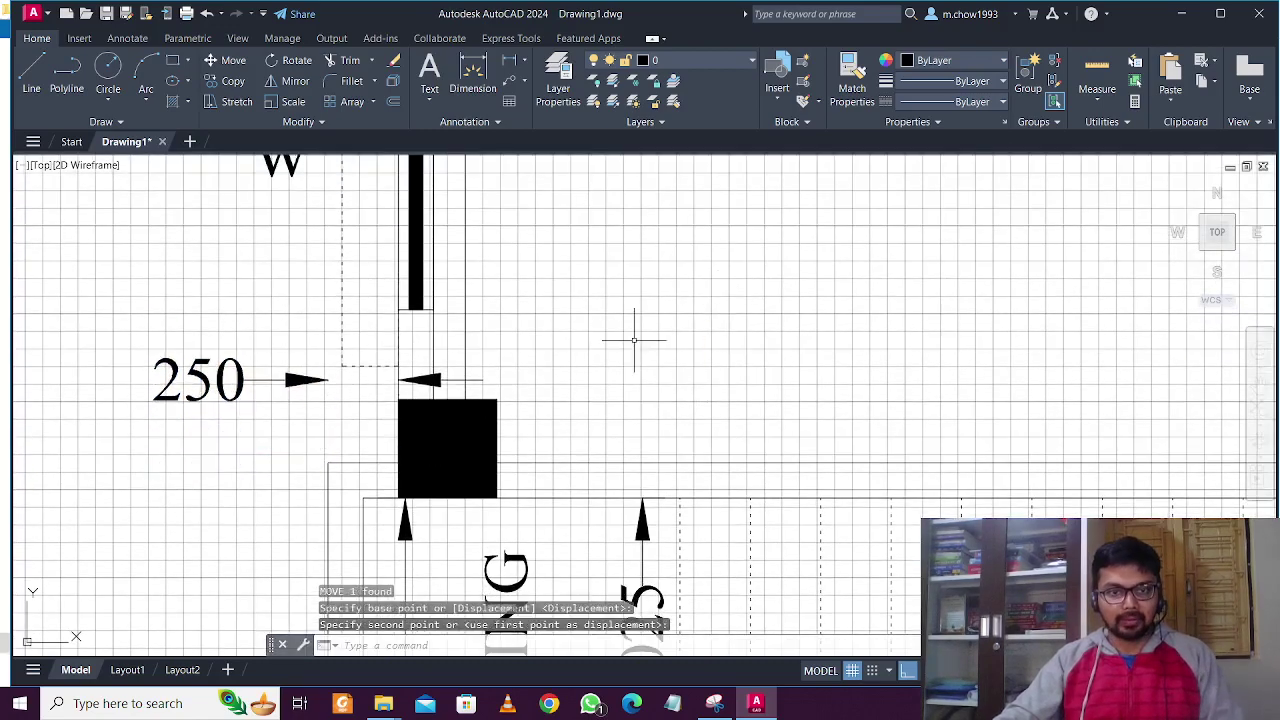
pyautogui.scroll(-4, 634, 340)
pyautogui.moveTo(657, 337); pyautogui.dragTo(582, 376, button='middle')
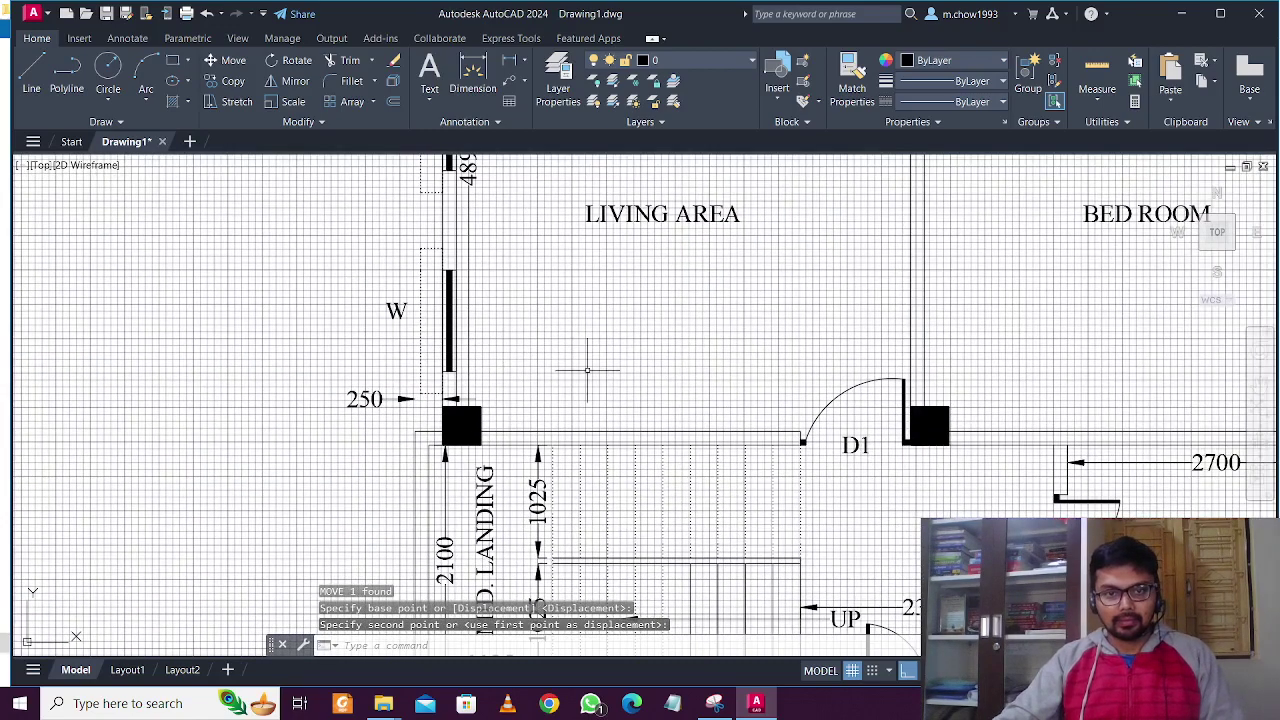
pyautogui.scroll(-3, 587, 370)
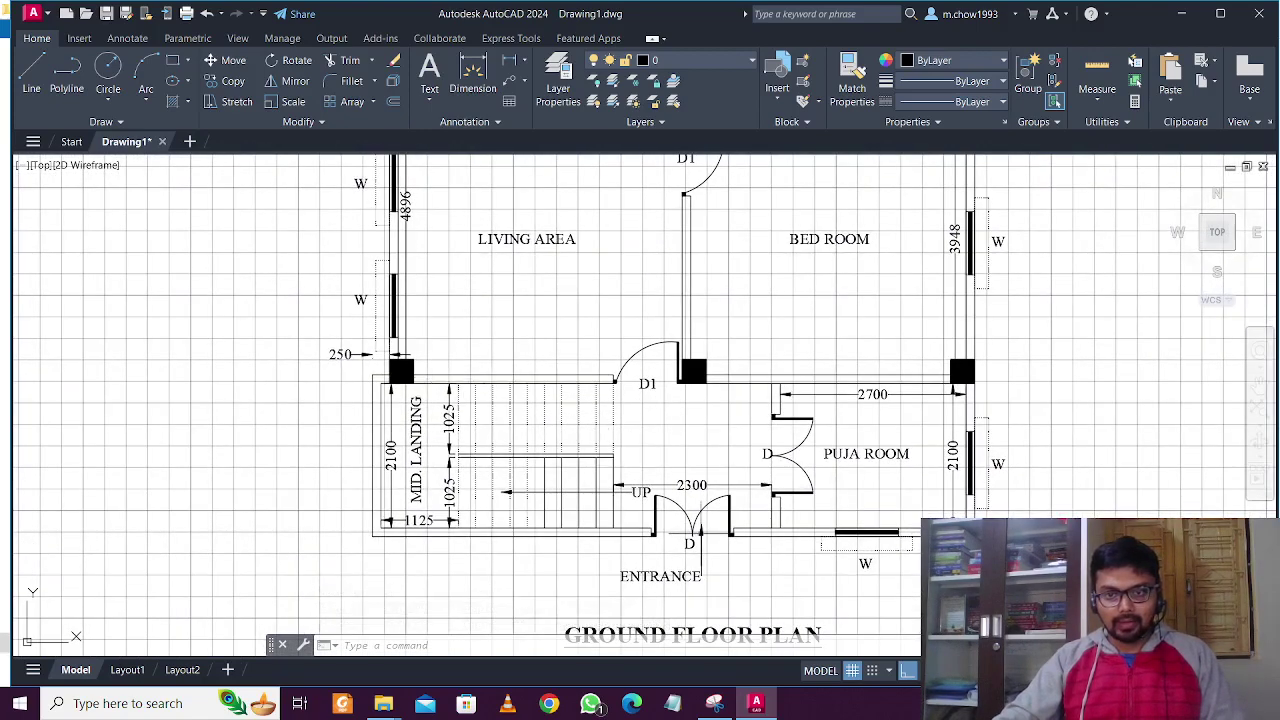
# Copy the two outer columns above the mid landing and the puja room straight down to the outer face of the entrance wall.
pyautogui.scroll(5, 422, 366)
pyautogui.click(423, 366)
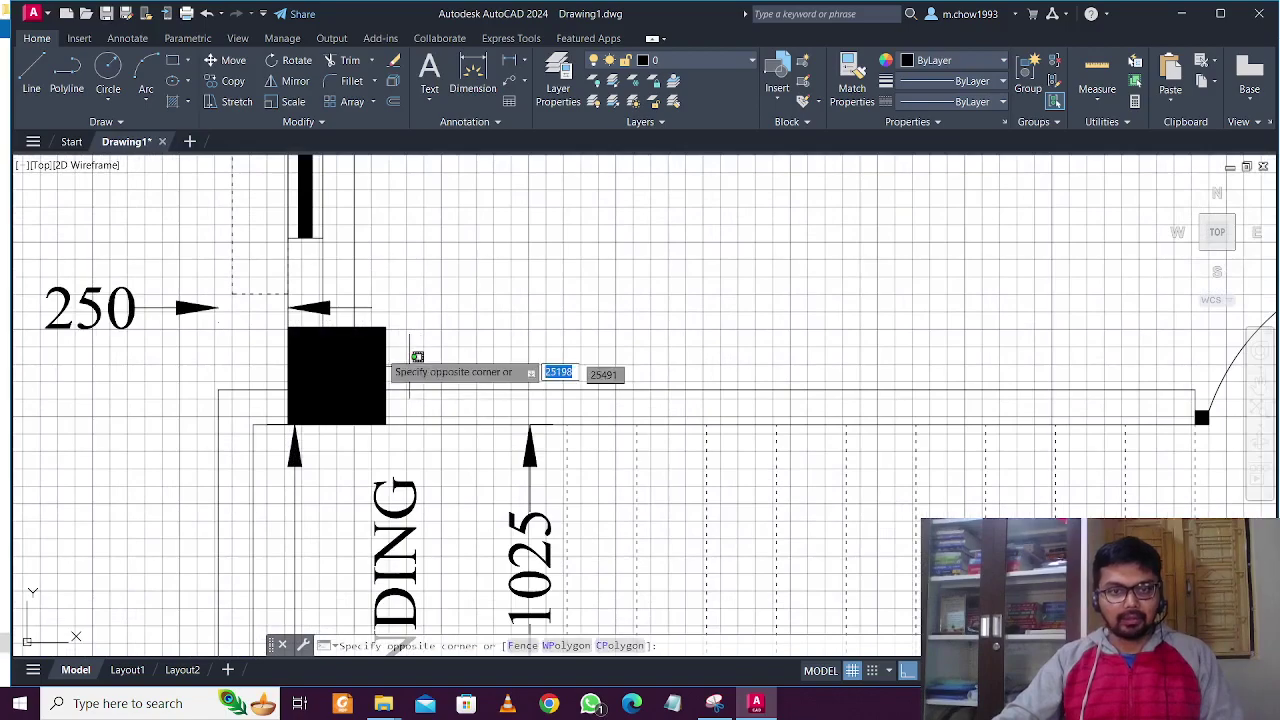
pyautogui.click(388, 381)
pyautogui.scroll(-5, 428, 342)
pyautogui.moveTo(923, 362); pyautogui.dragTo(705, 396, button='middle')
pyautogui.scroll(2, 704, 396)
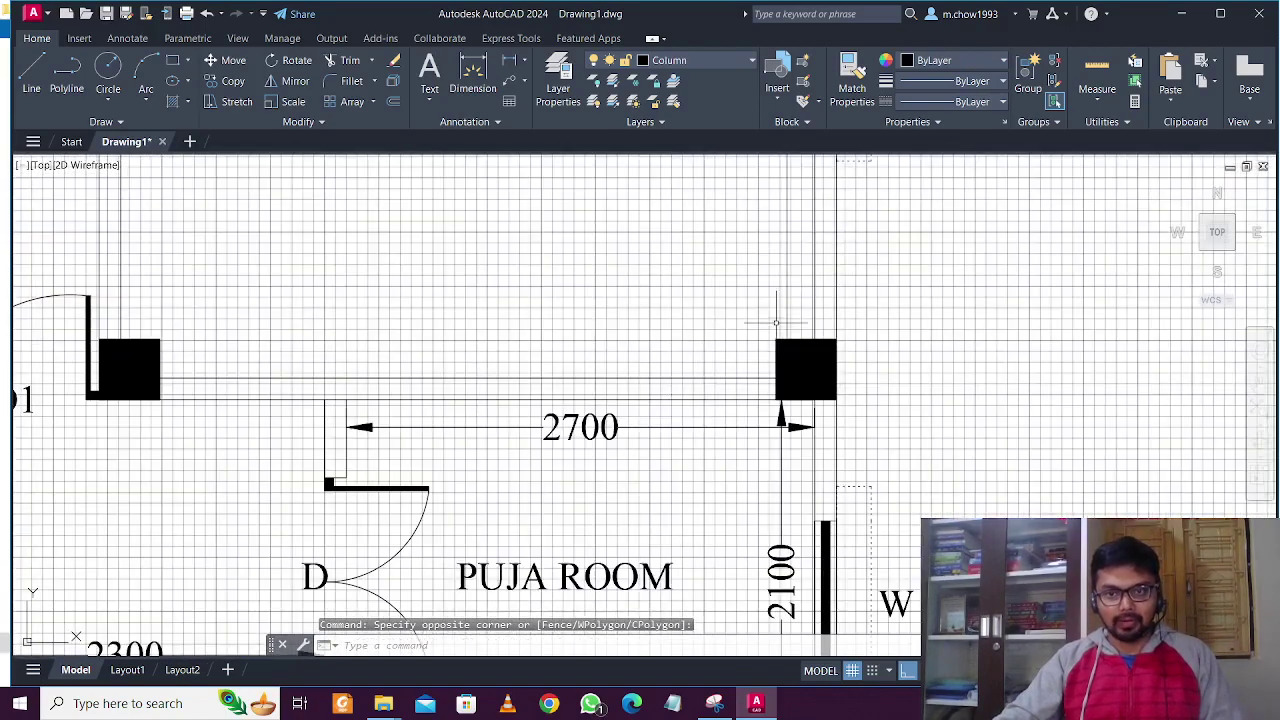
pyautogui.scroll(2, 777, 319)
pyautogui.click(777, 324)
pyautogui.click(735, 378)
pyautogui.scroll(-6, 633, 334)
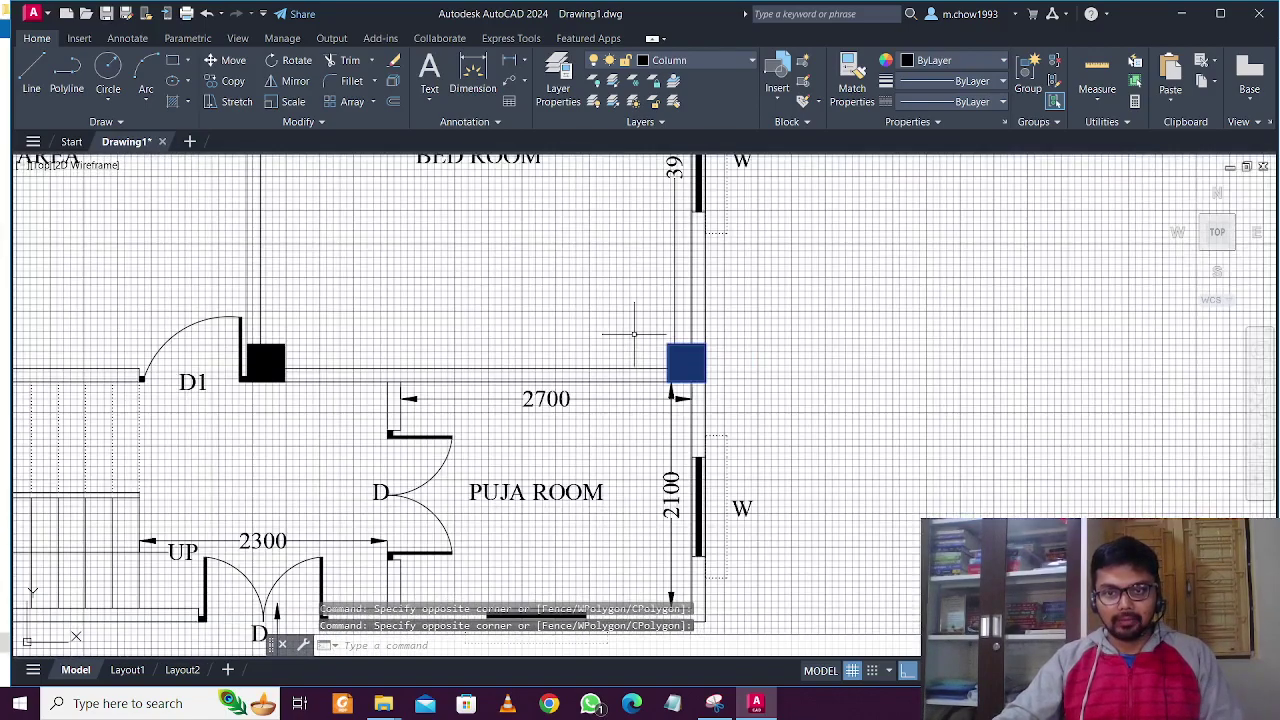
pyautogui.click(232, 81)
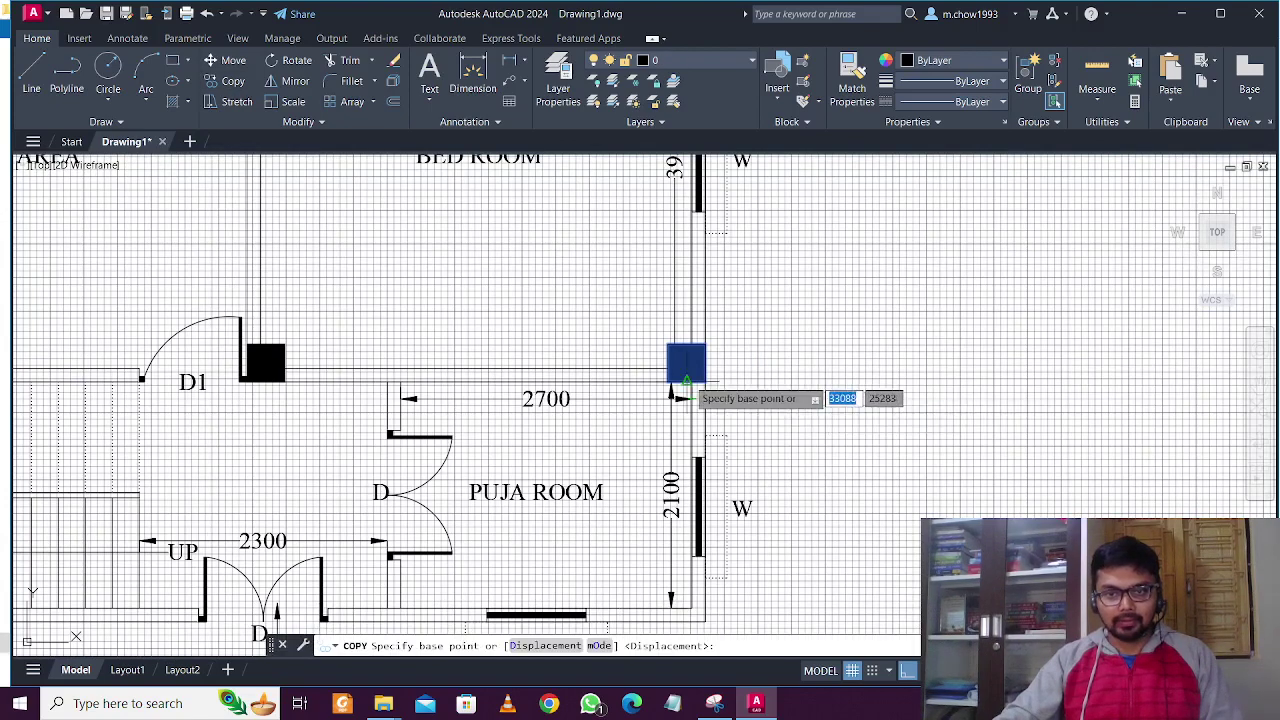
pyautogui.click(705, 379)
pyautogui.scroll(-4, 700, 470)
pyautogui.scroll(4, 710, 465)
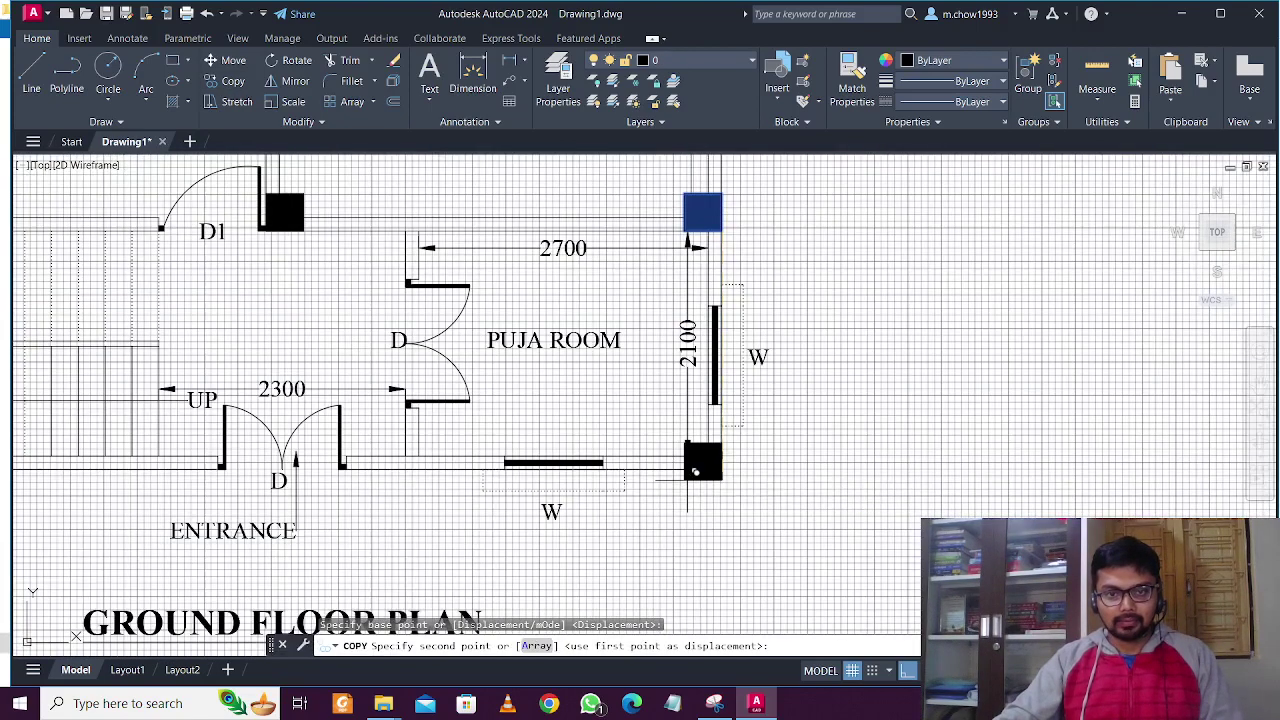
pyautogui.click(722, 467)
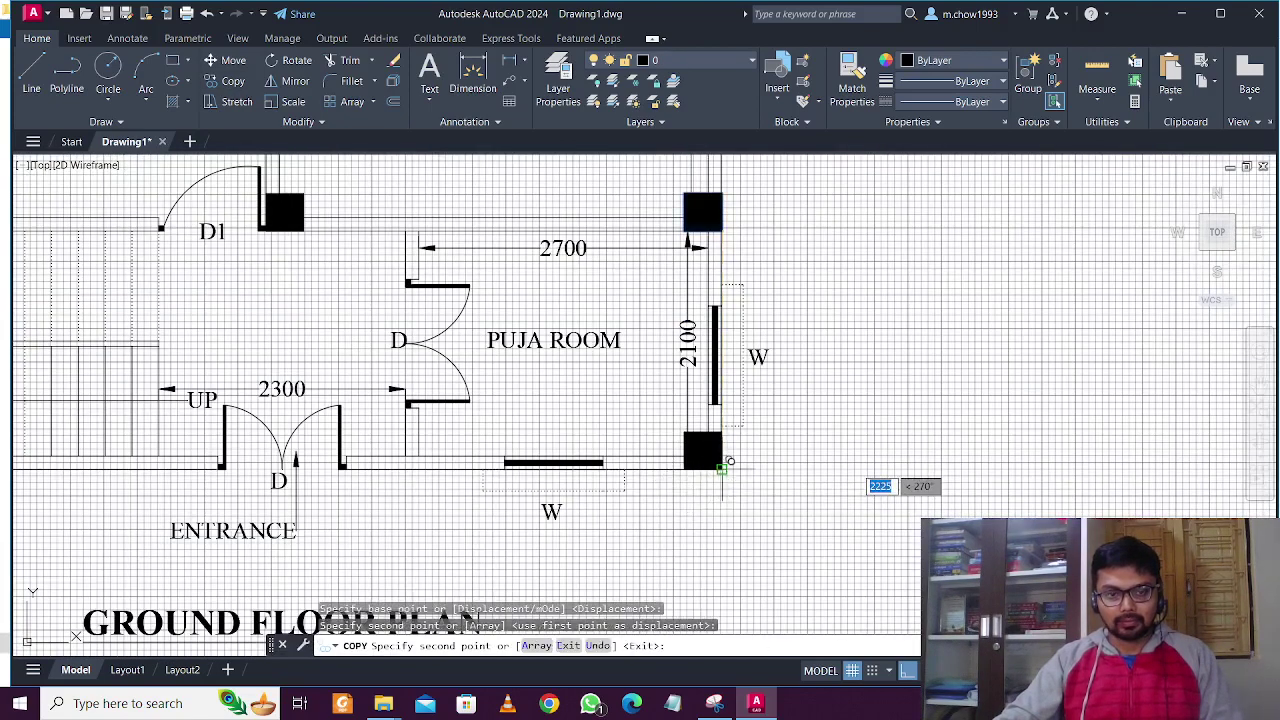
pyautogui.press('Escape')
# Examine the column layout across the whole ground floor plan, from the master bedroom and kitchen down to the entrance.
pyautogui.scroll(-5, 750, 470)
pyautogui.scroll(5, 775, 393)
pyautogui.scroll(-2, 775, 393)
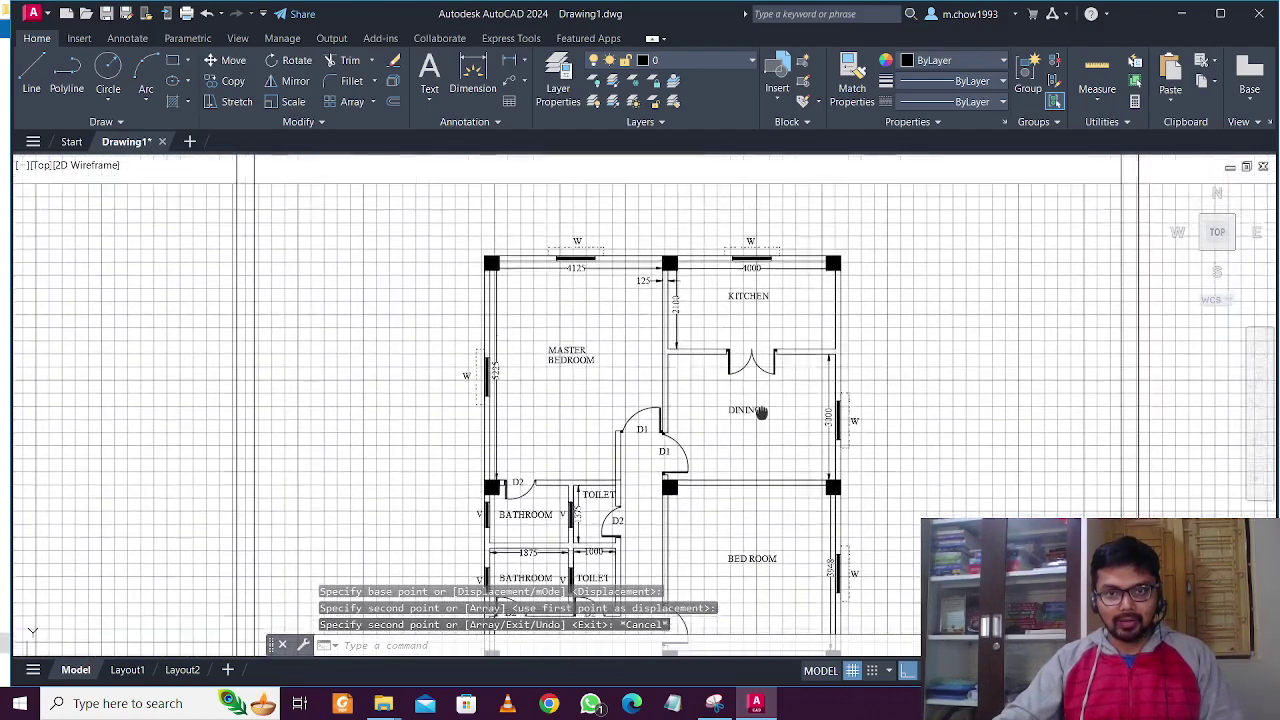
pyautogui.scroll(5, 658, 337)
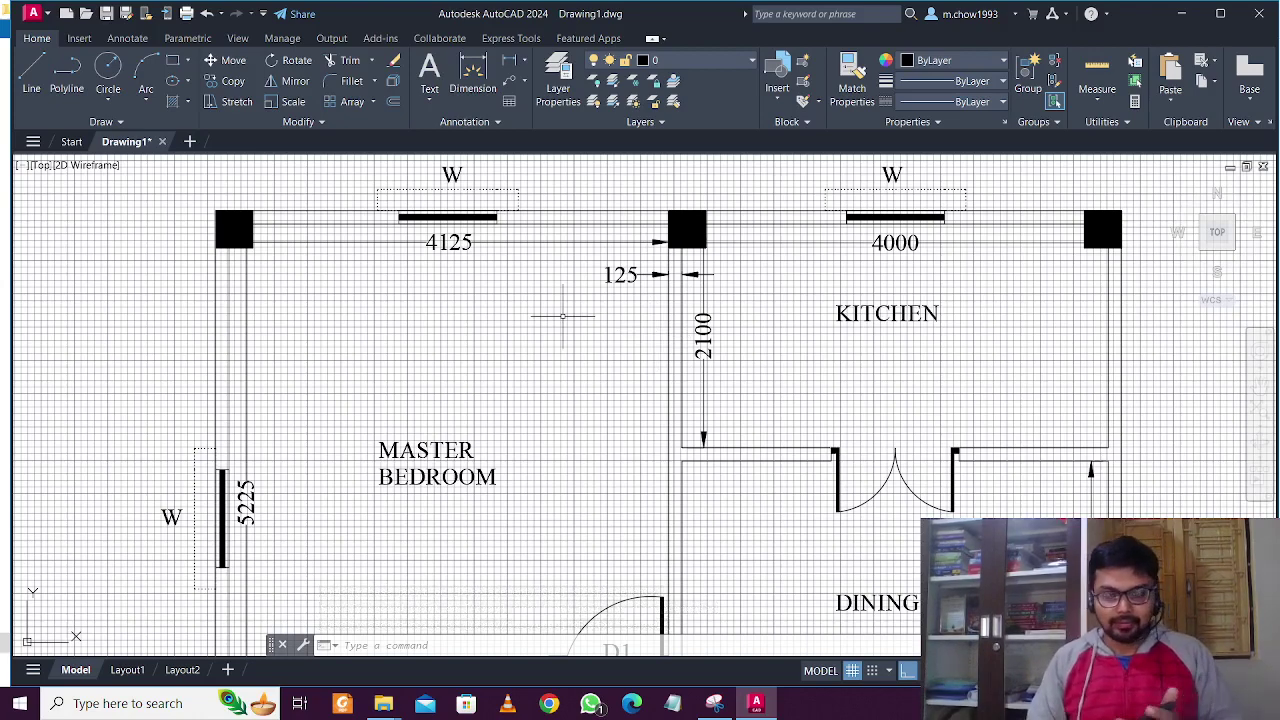
pyautogui.scroll(-4, 562, 316)
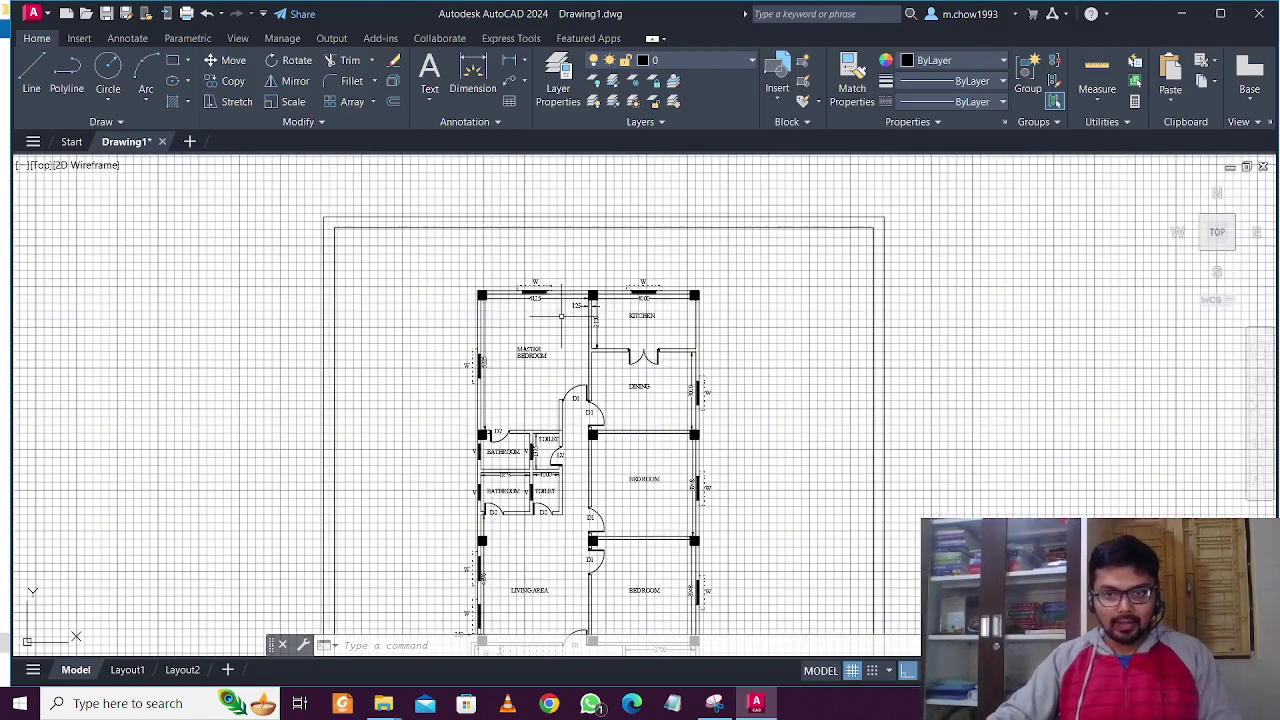
pyautogui.scroll(4, 562, 318)
pyautogui.scroll(2, 581, 516)
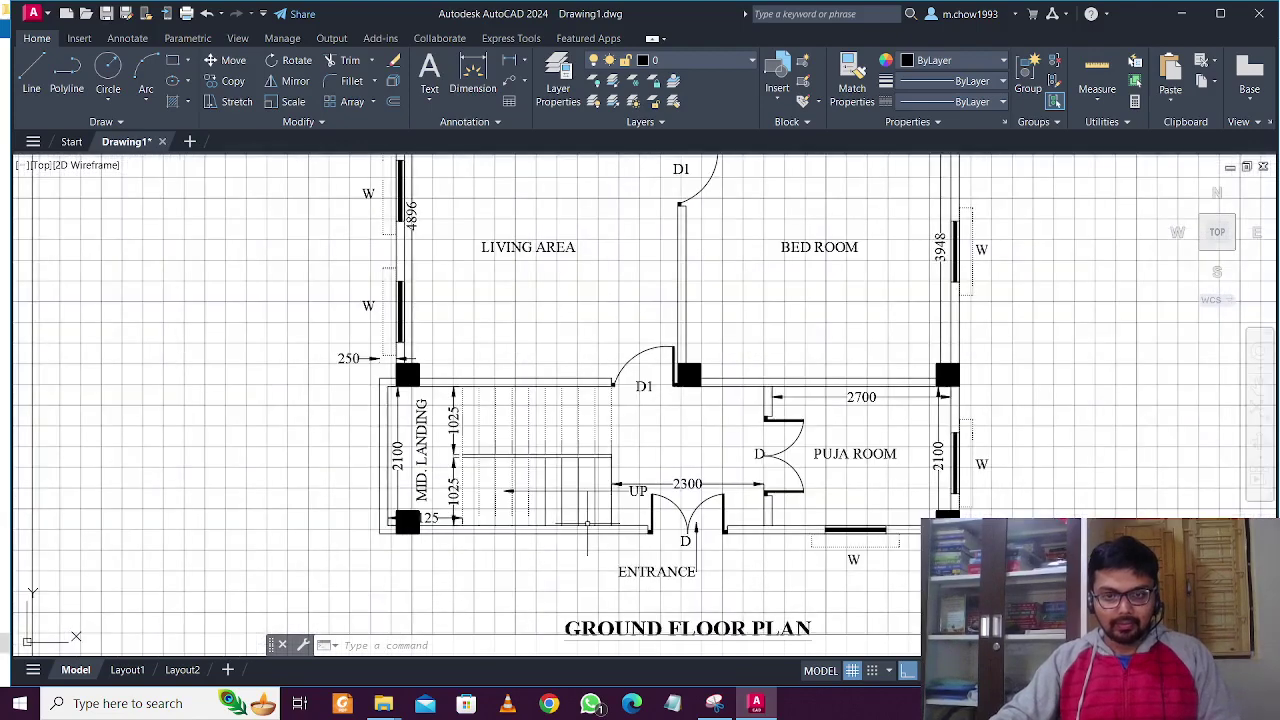
pyautogui.scroll(2, 601, 515)
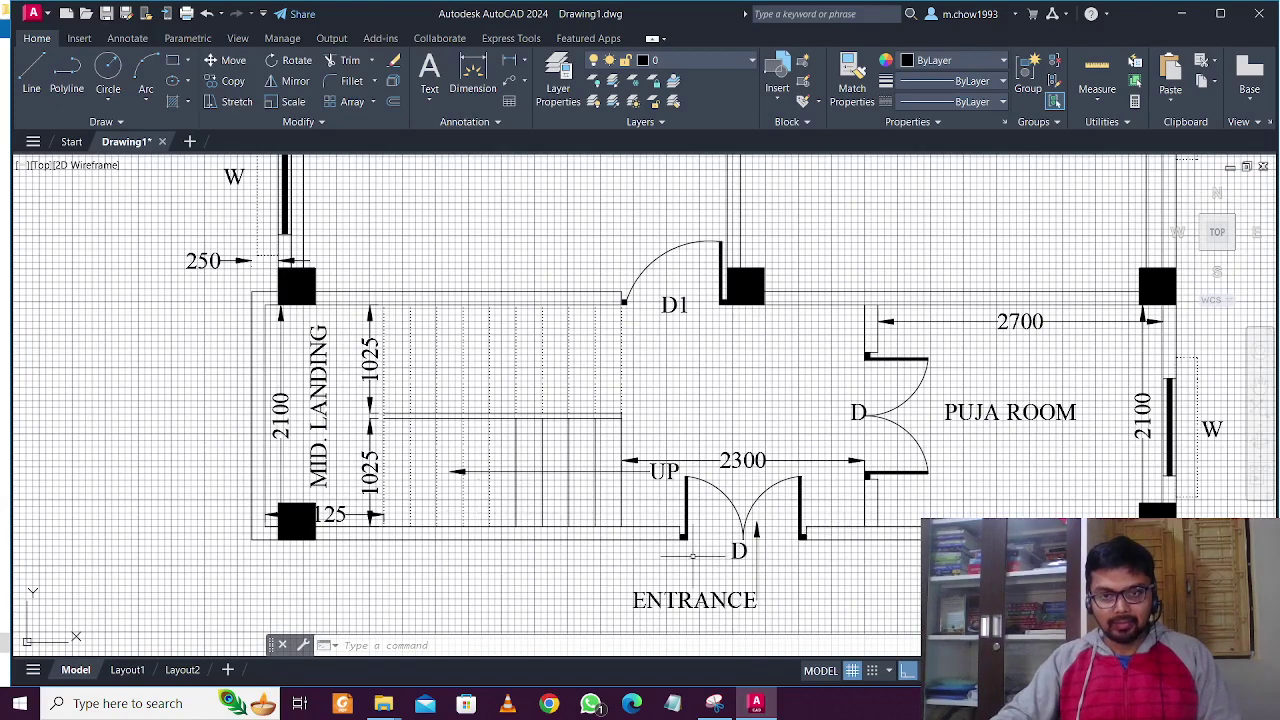
# Move the mid landing's 1125 dimension straight up so it sits just above the lower-left corner column.
pyautogui.scroll(3, 270, 548)
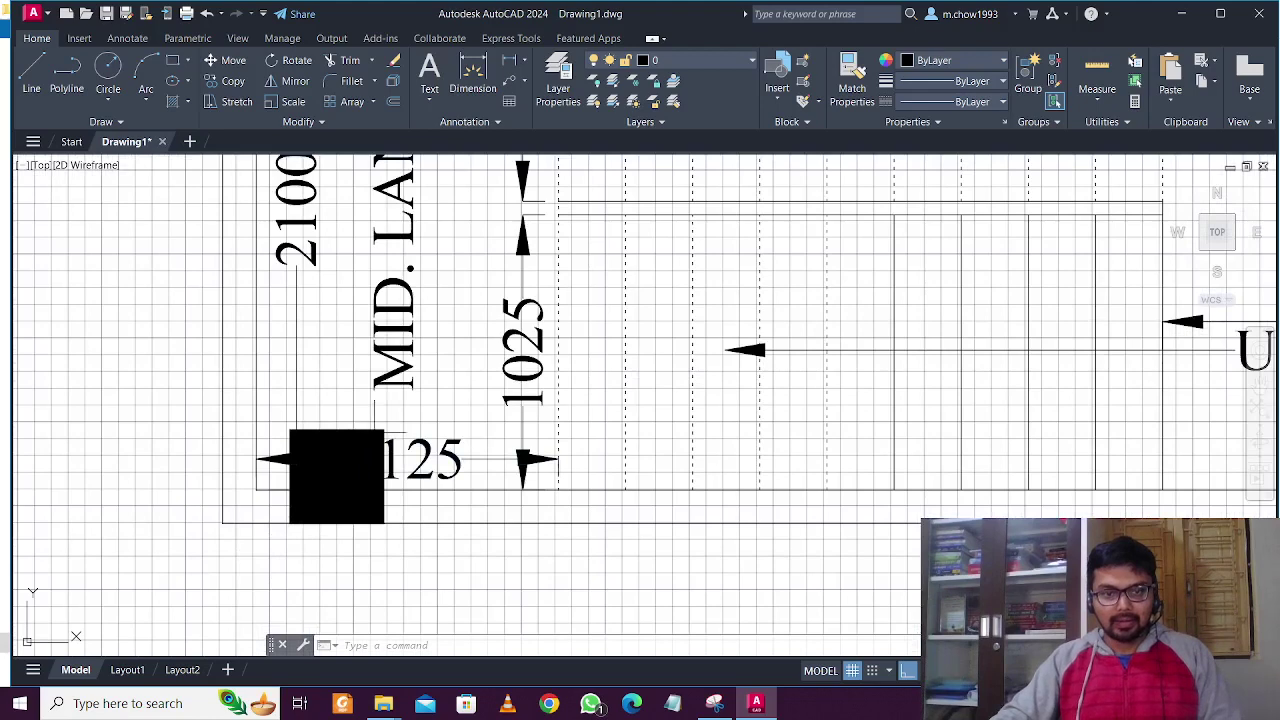
pyautogui.click(428, 459)
pyautogui.scroll(-2, 308, 443)
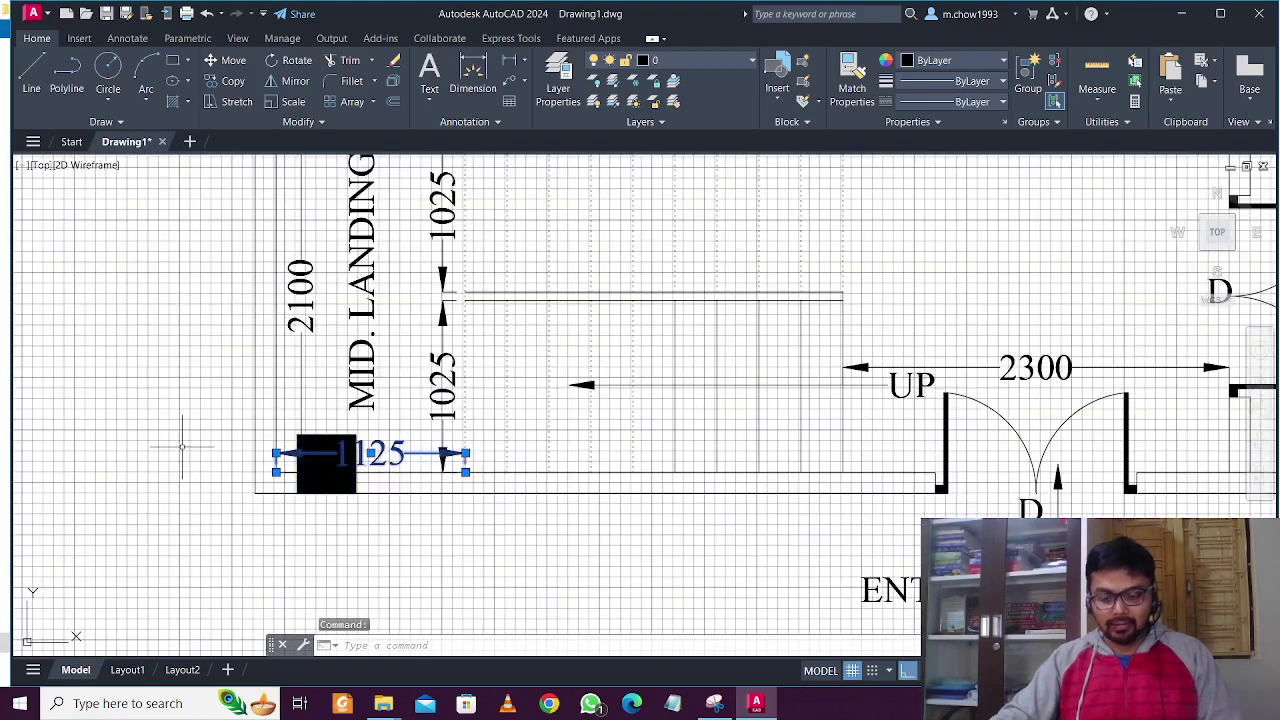
pyautogui.write('m')
pyautogui.press('space')
pyautogui.click(78, 428)
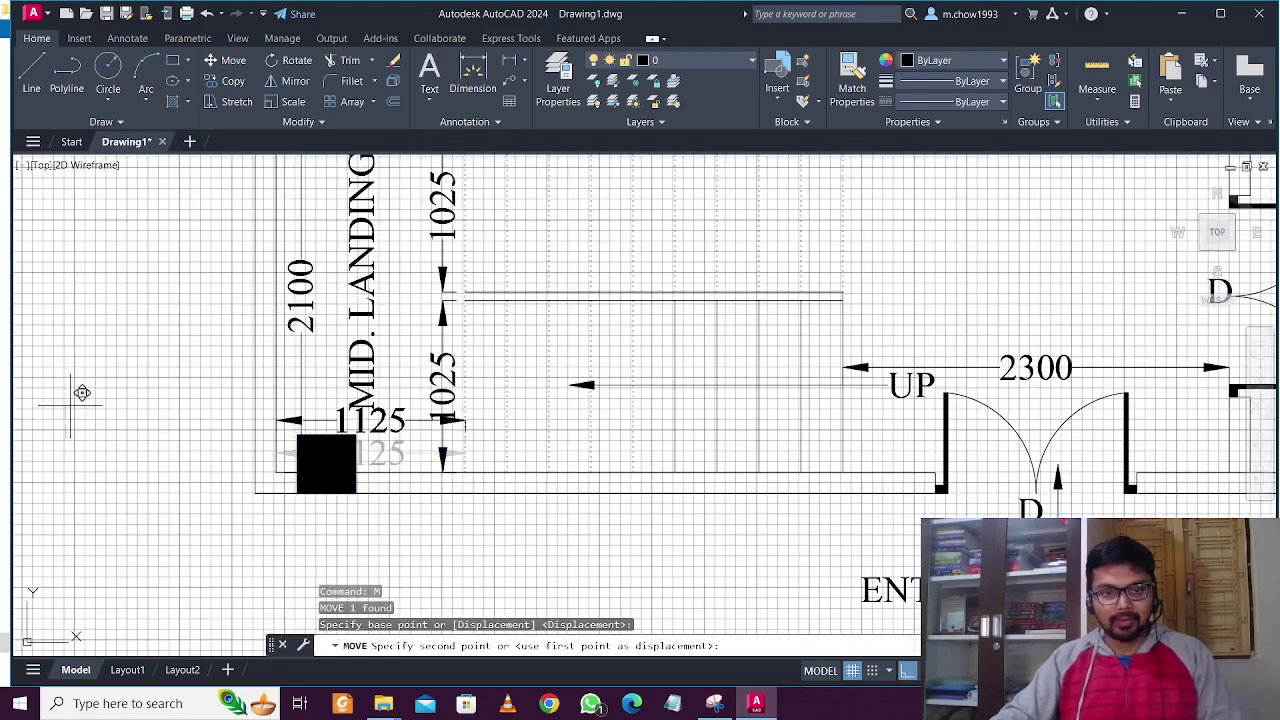
pyautogui.click(80, 395)
pyautogui.scroll(2, 304, 440)
pyautogui.click(417, 473)
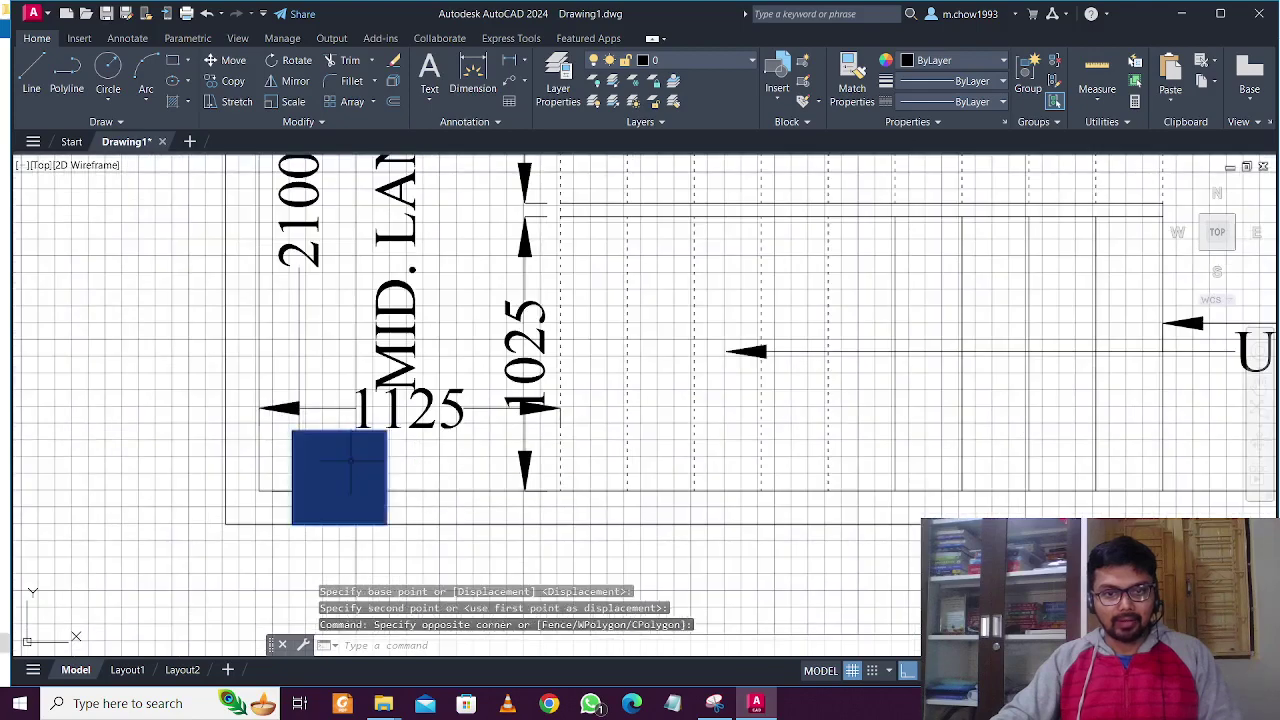
pyautogui.scroll(-4, 347, 372)
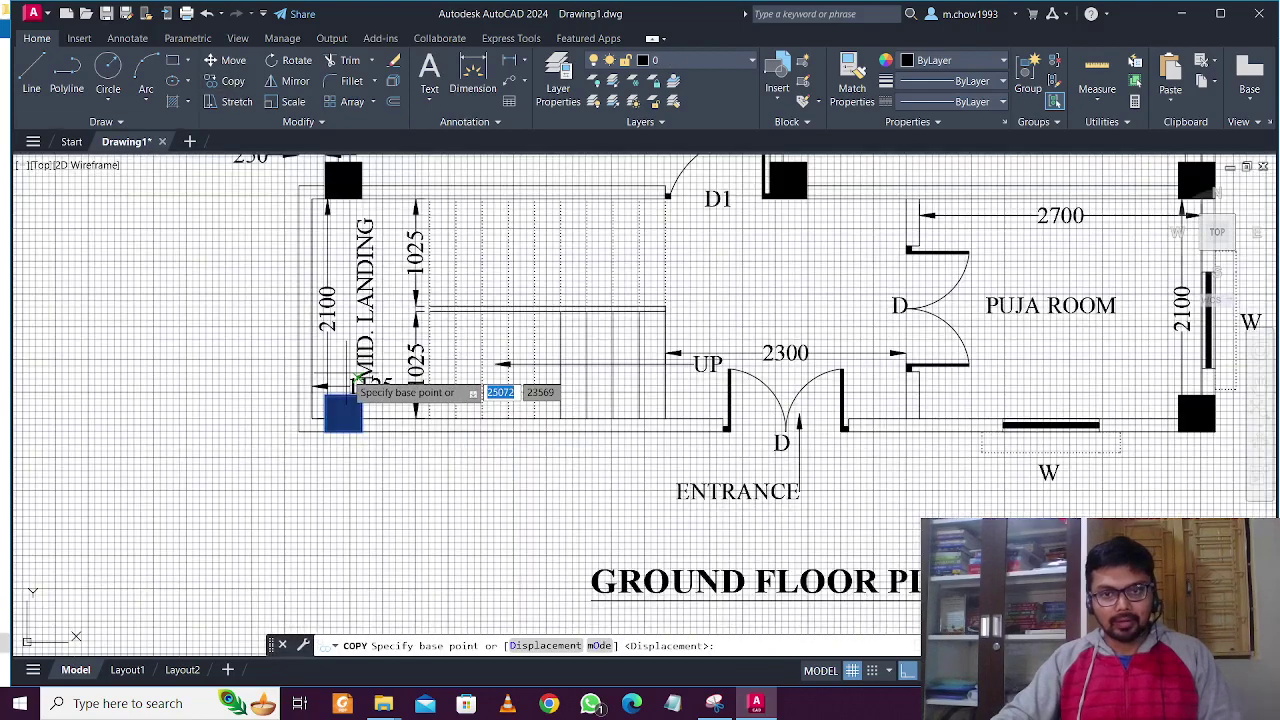
pyautogui.scroll(-4, 347, 457)
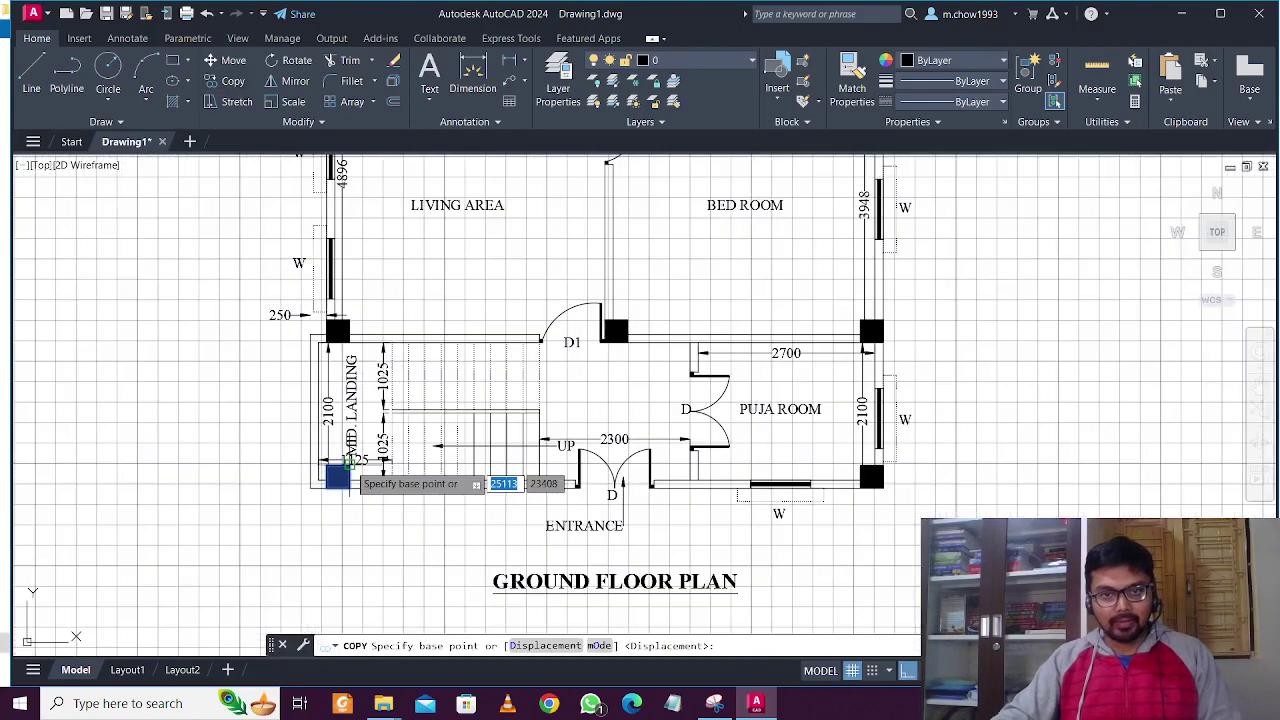
pyautogui.scroll(4, 337, 488)
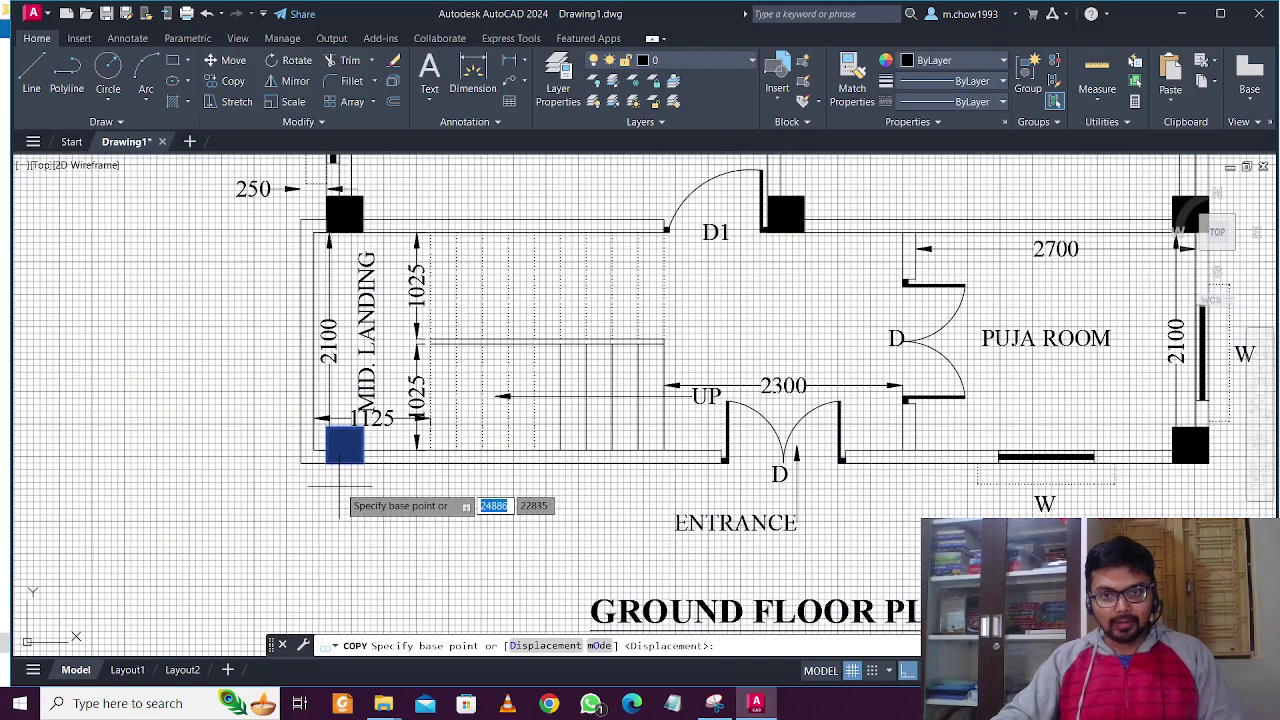
pyautogui.scroll(2, 362, 470)
pyautogui.press('Escape')
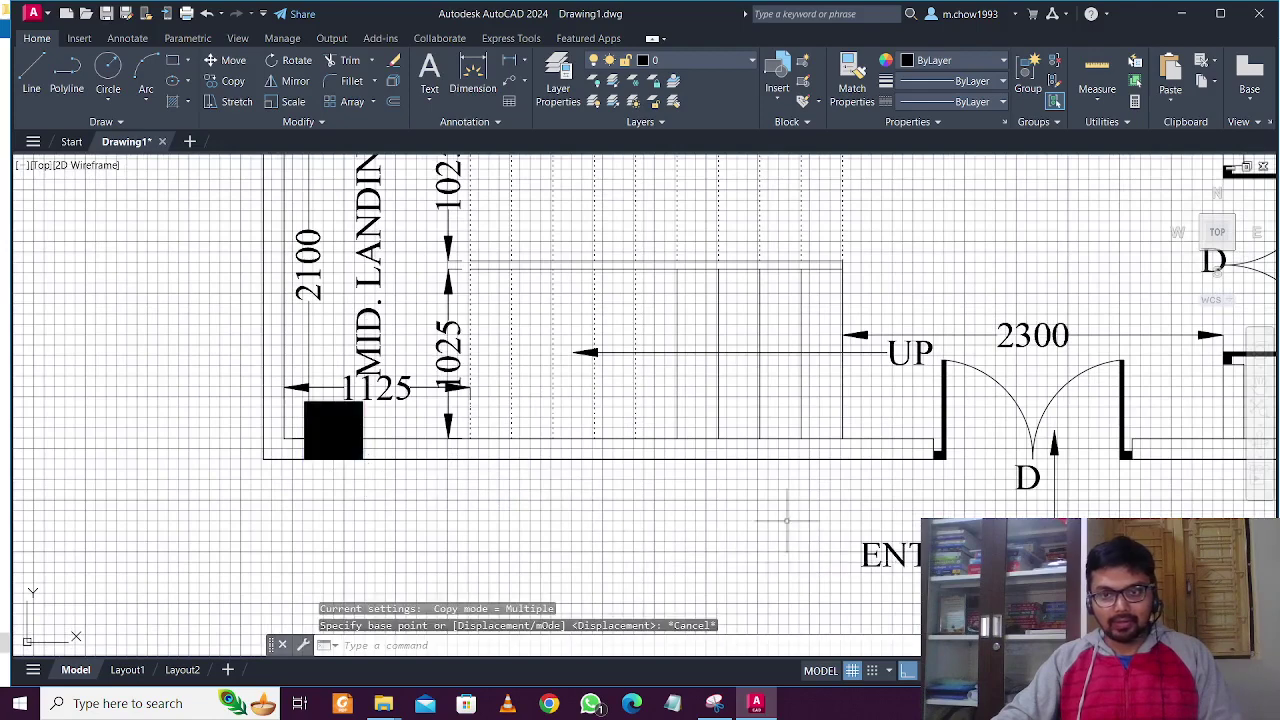
pyautogui.scroll(2, 803, 533)
pyautogui.scroll(-2, 803, 533)
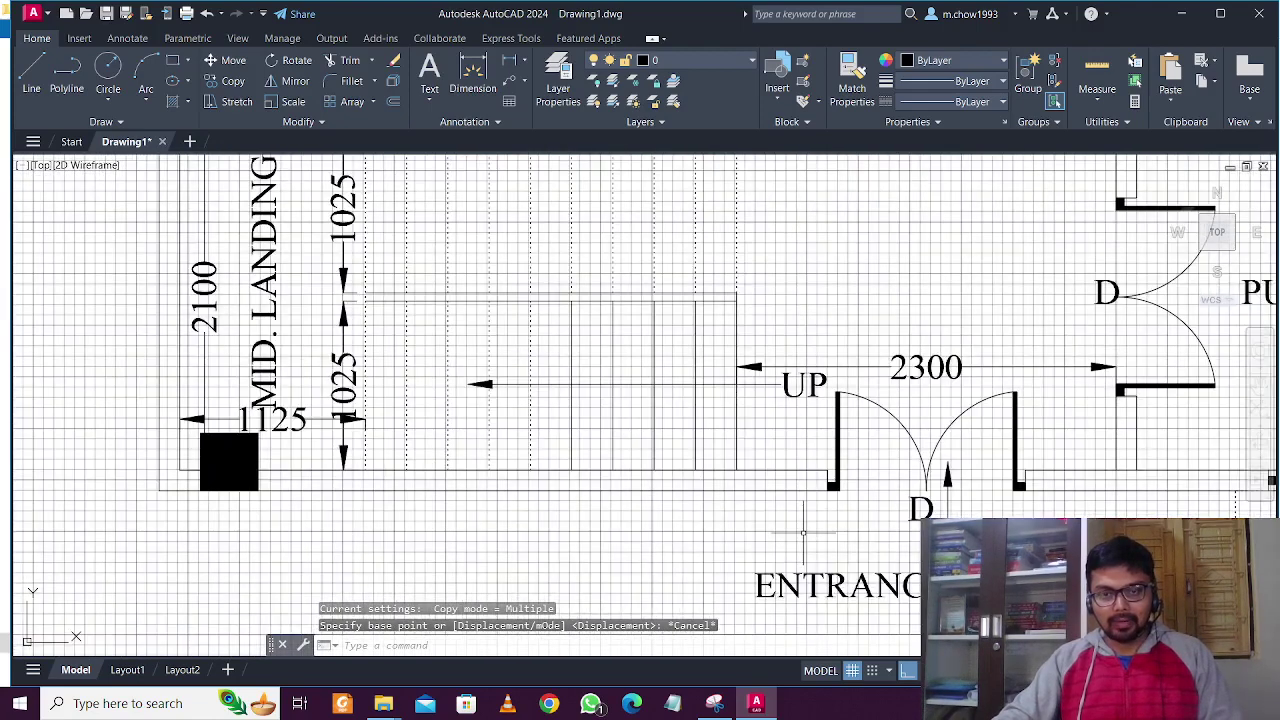
pyautogui.scroll(-2, 803, 533)
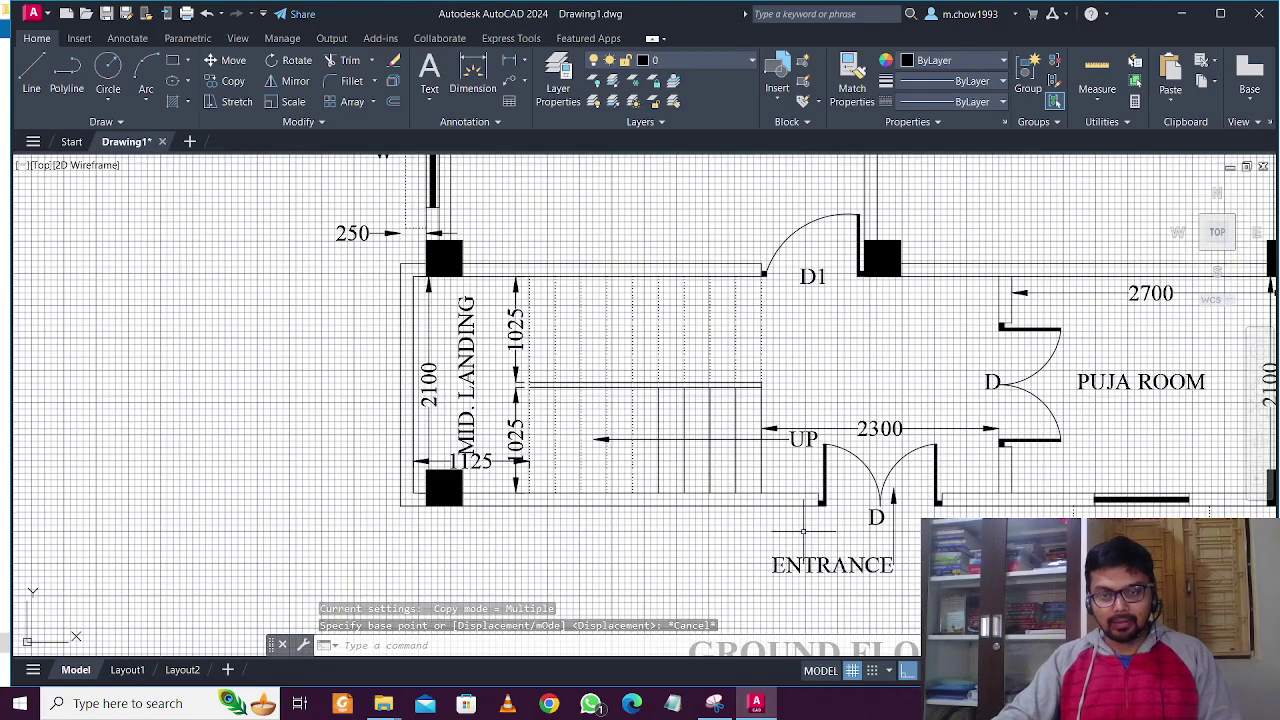
pyautogui.scroll(2, 803, 533)
pyautogui.scroll(-1, 803, 533)
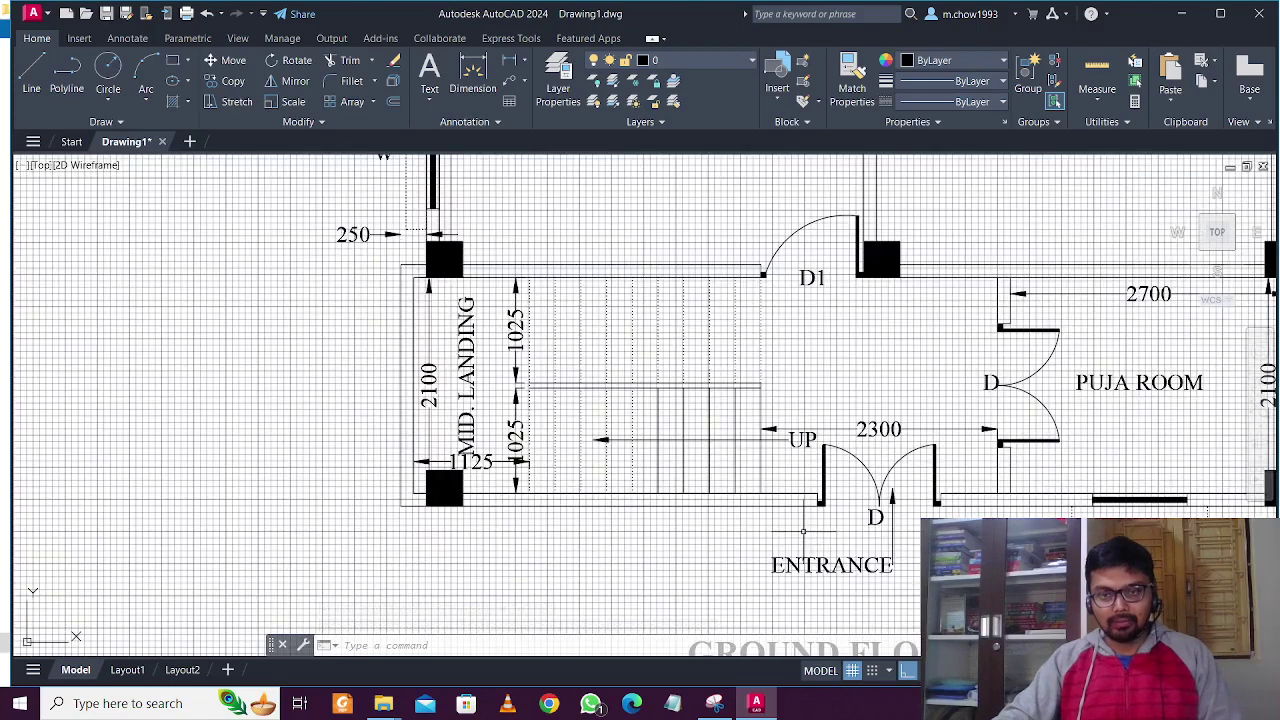
pyautogui.scroll(1, 803, 533)
pyautogui.scroll(2, 257, 490)
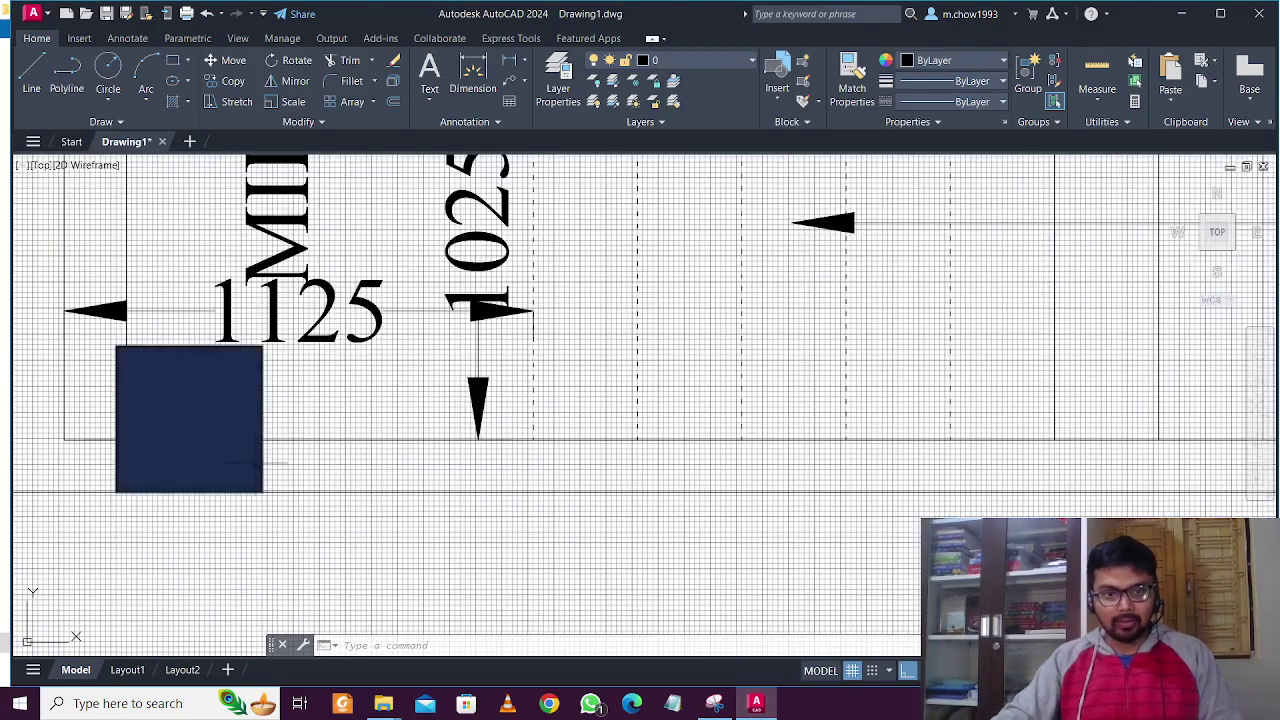
pyautogui.click(276, 398)
pyautogui.click(252, 436)
pyautogui.scroll(-3, 311, 443)
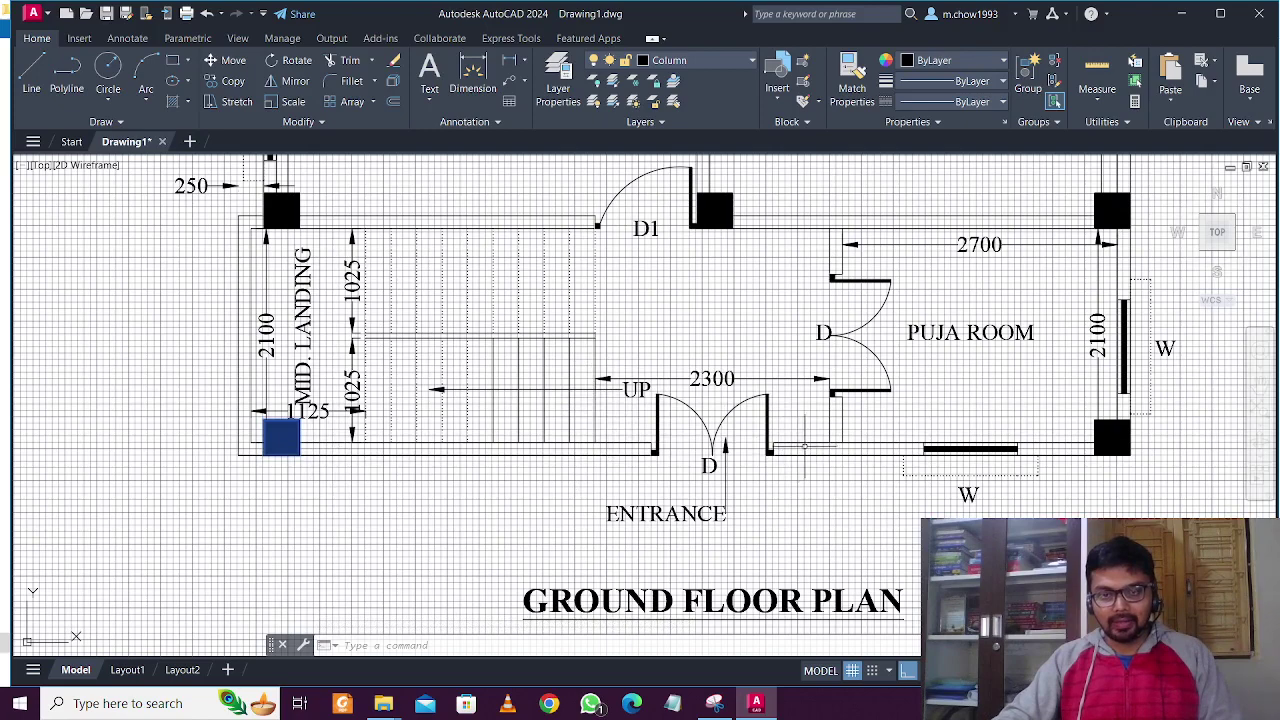
pyautogui.press('Escape')
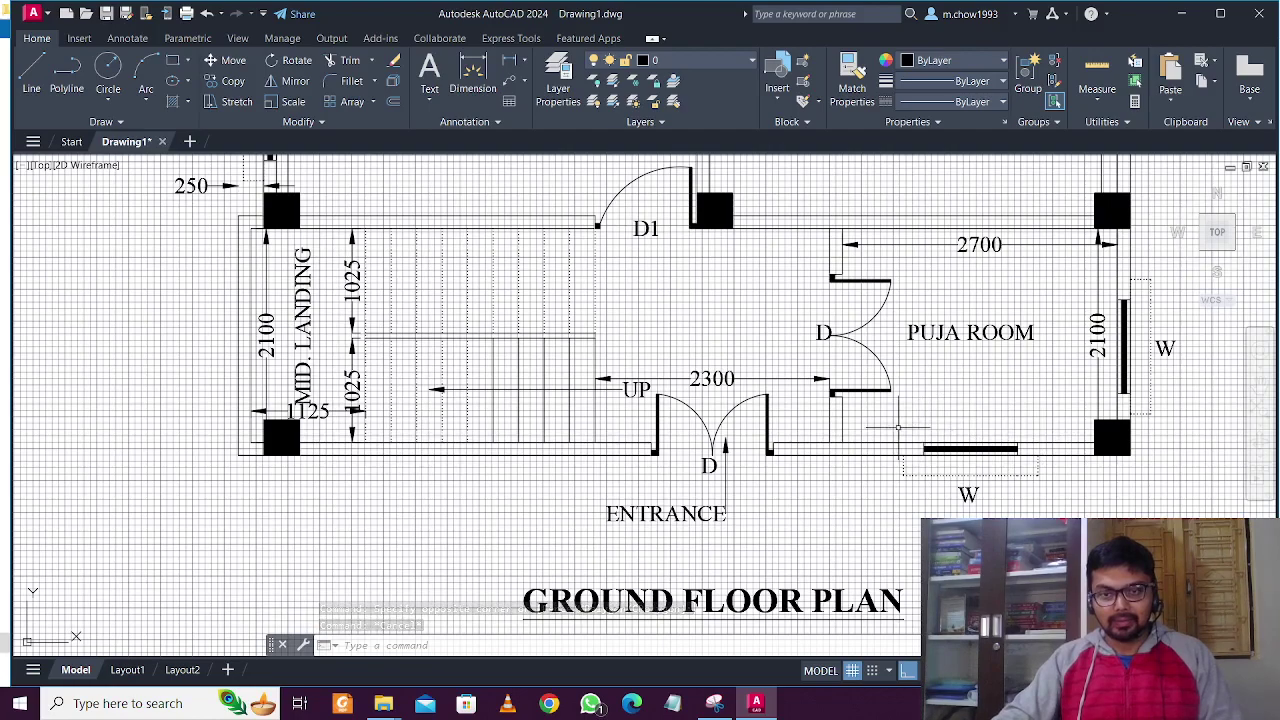
# Inspect the column positions around the living area, lower bedroom, staircase and puja room.
pyautogui.moveTo(918, 431)
pyautogui.mouseDown(button='middle')
pyautogui.moveTo(920, 514)
pyautogui.moveTo(882, 650)
pyautogui.mouseUp(button='middle')
pyautogui.scroll(-2, 839, 583)
pyautogui.moveTo(845, 590); pyautogui.dragTo(828, 500, button='middle')
pyautogui.scroll(4, 815, 485)
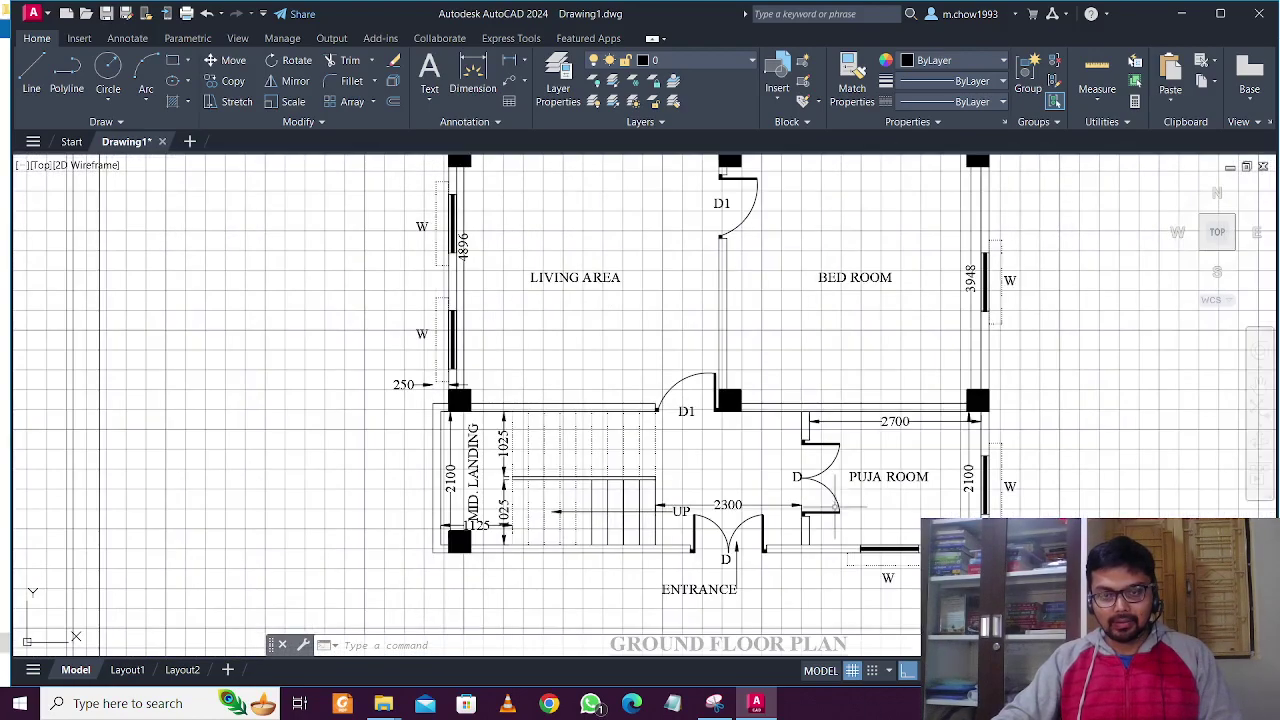
pyautogui.scroll(-2, 810, 482)
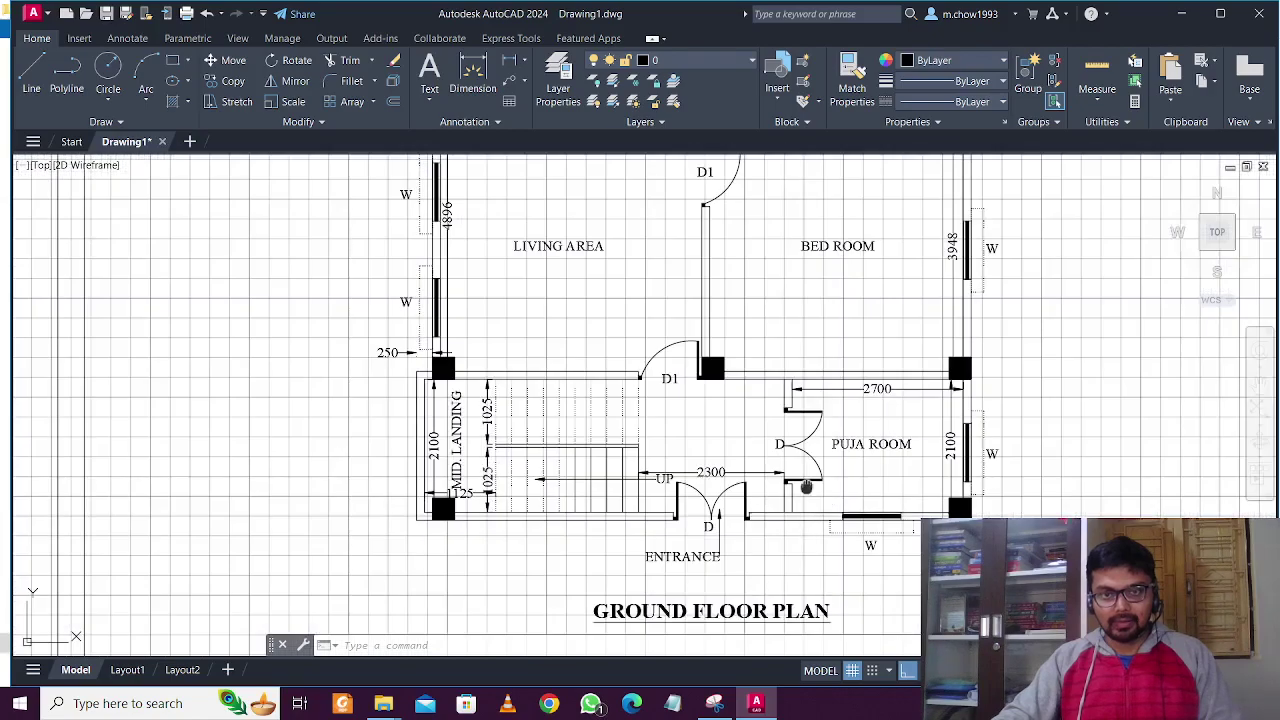
pyautogui.moveTo(806, 487); pyautogui.dragTo(801, 518, button='middle')
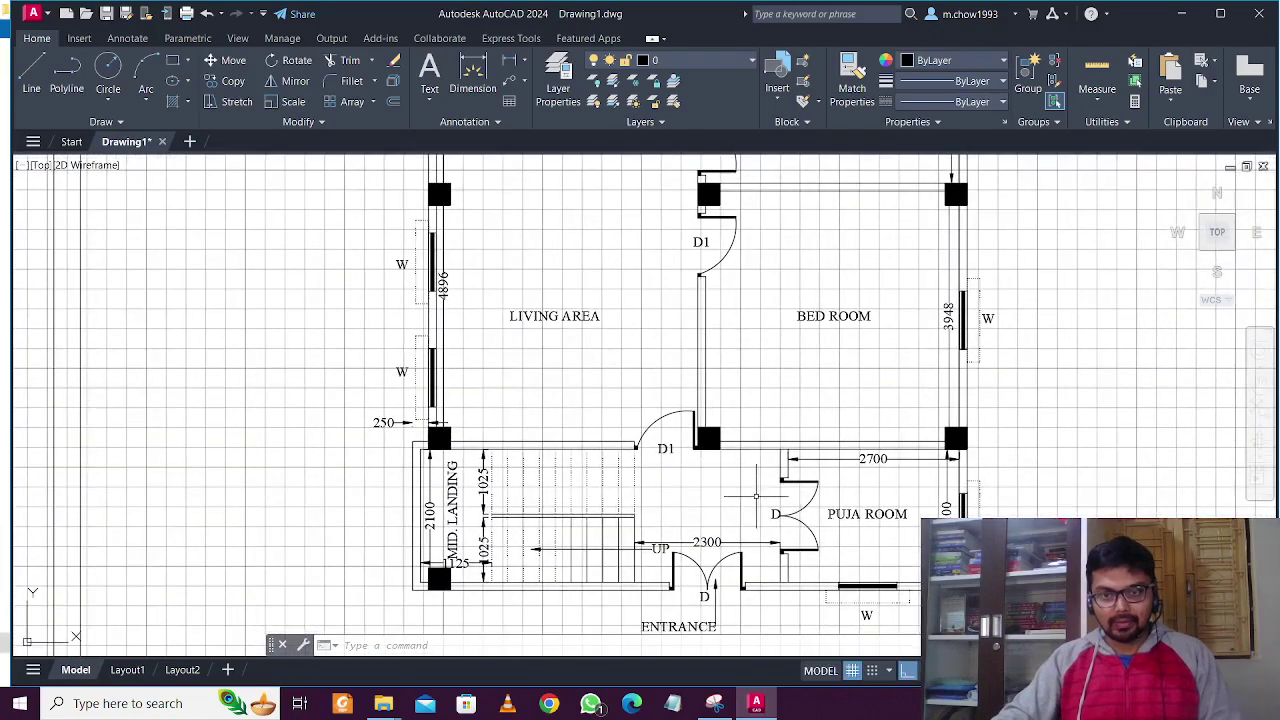
pyautogui.scroll(2, 756, 496)
pyautogui.scroll(3, 714, 388)
pyautogui.scroll(-3, 714, 388)
pyautogui.scroll(1, 714, 389)
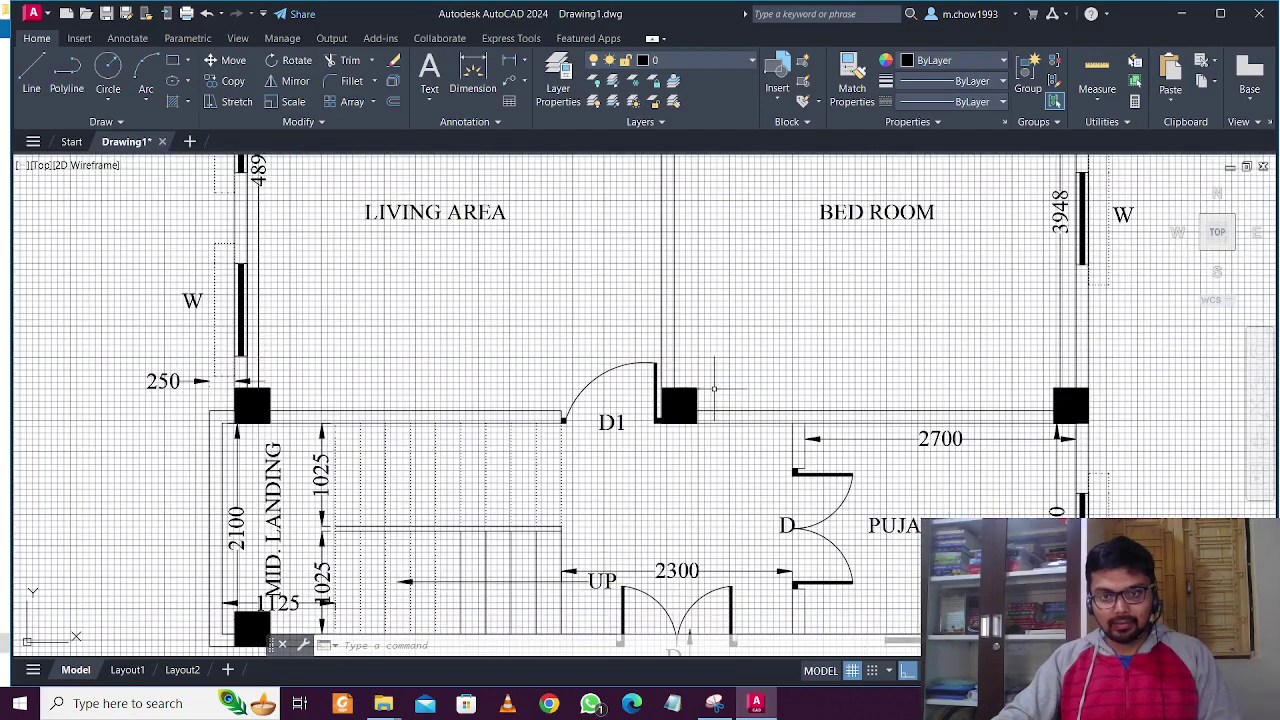
pyautogui.click(713, 391)
pyautogui.scroll(-4, 716, 385)
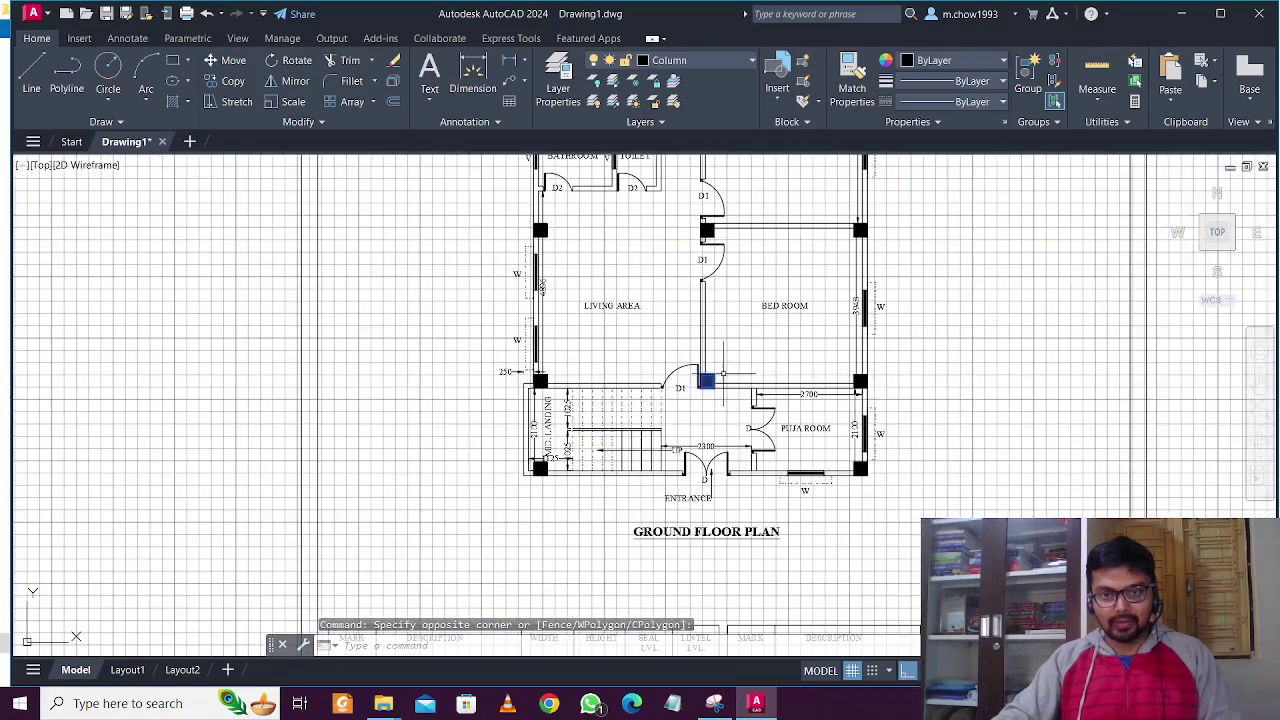
pyautogui.press('Escape')
# Copy the puja room's lower-right corner column to the junction of the entrance wall and the puja room's partition wall.
pyautogui.scroll(2, 752, 488)
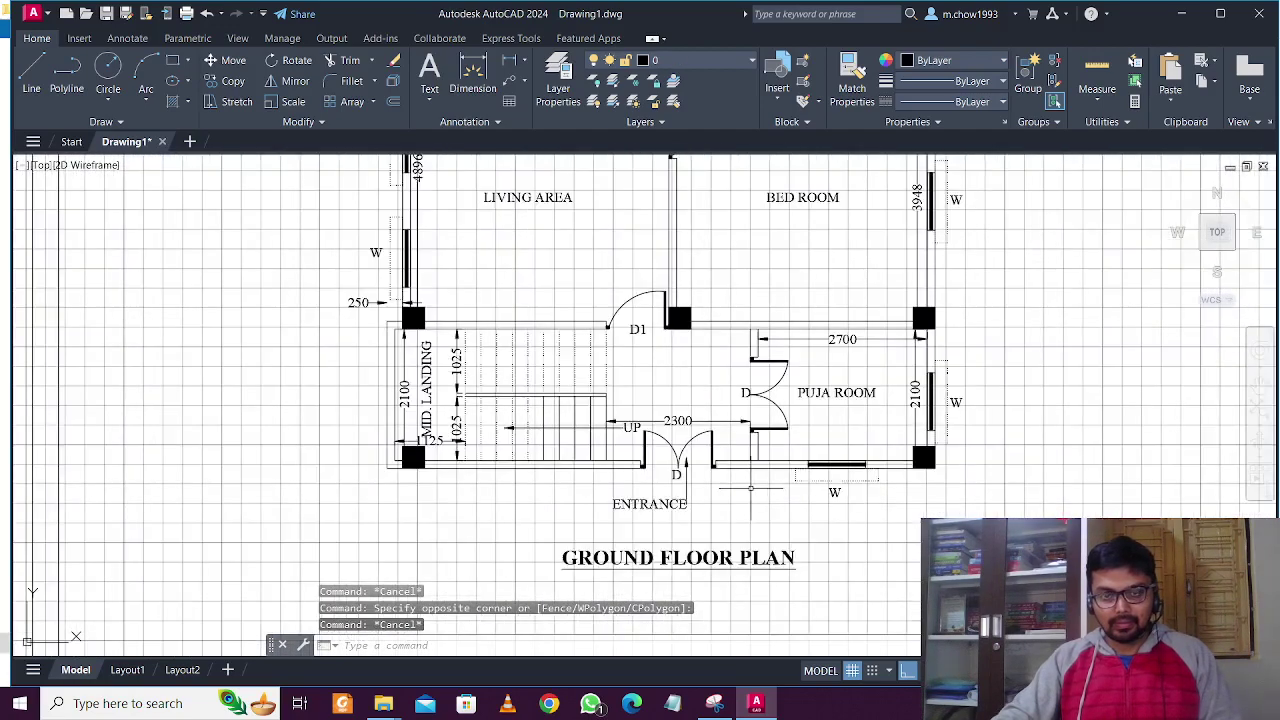
pyautogui.scroll(4, 925, 482)
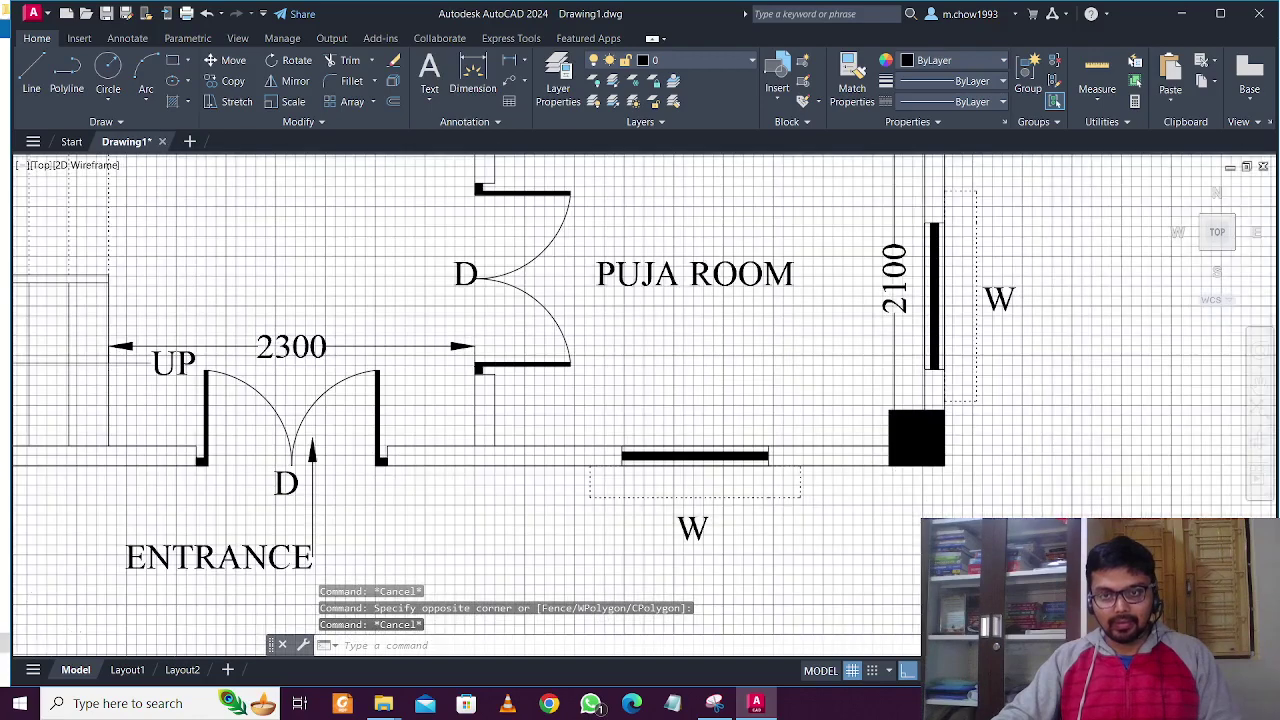
pyautogui.scroll(2, 926, 431)
pyautogui.click(886, 371)
pyautogui.click(871, 394)
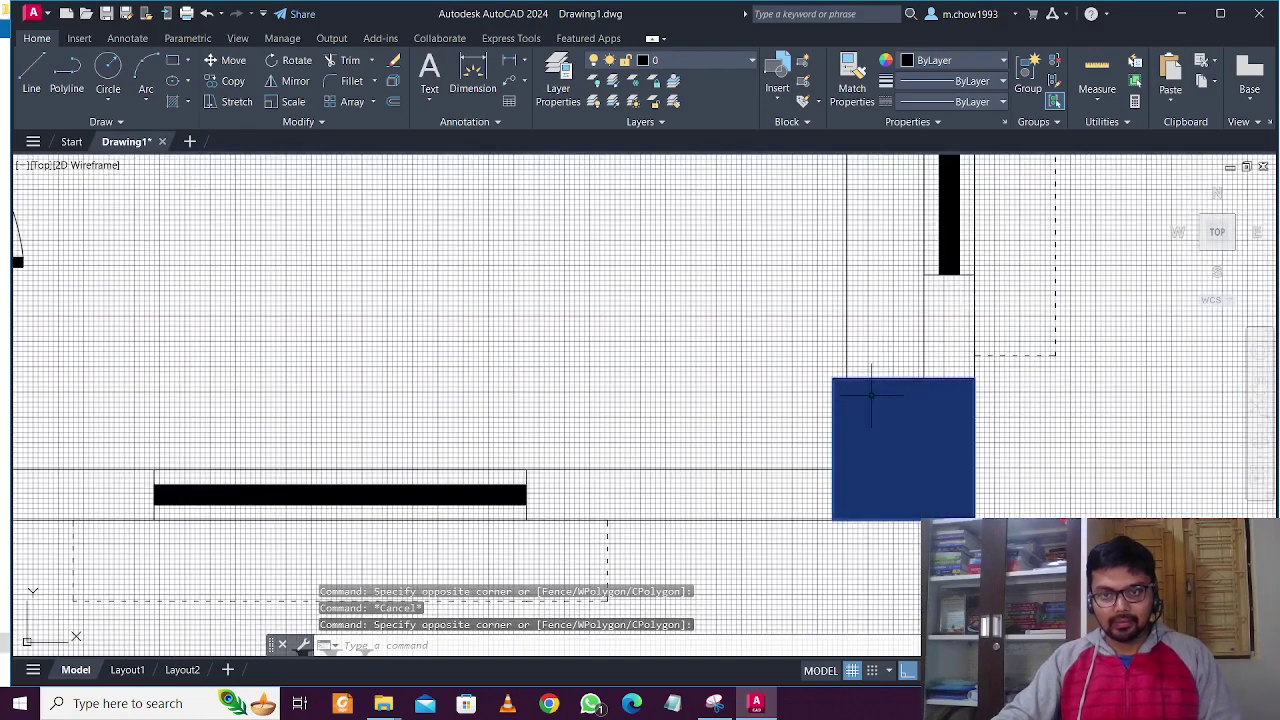
pyautogui.click(236, 81)
pyautogui.click(834, 516)
pyautogui.scroll(-4, 838, 512)
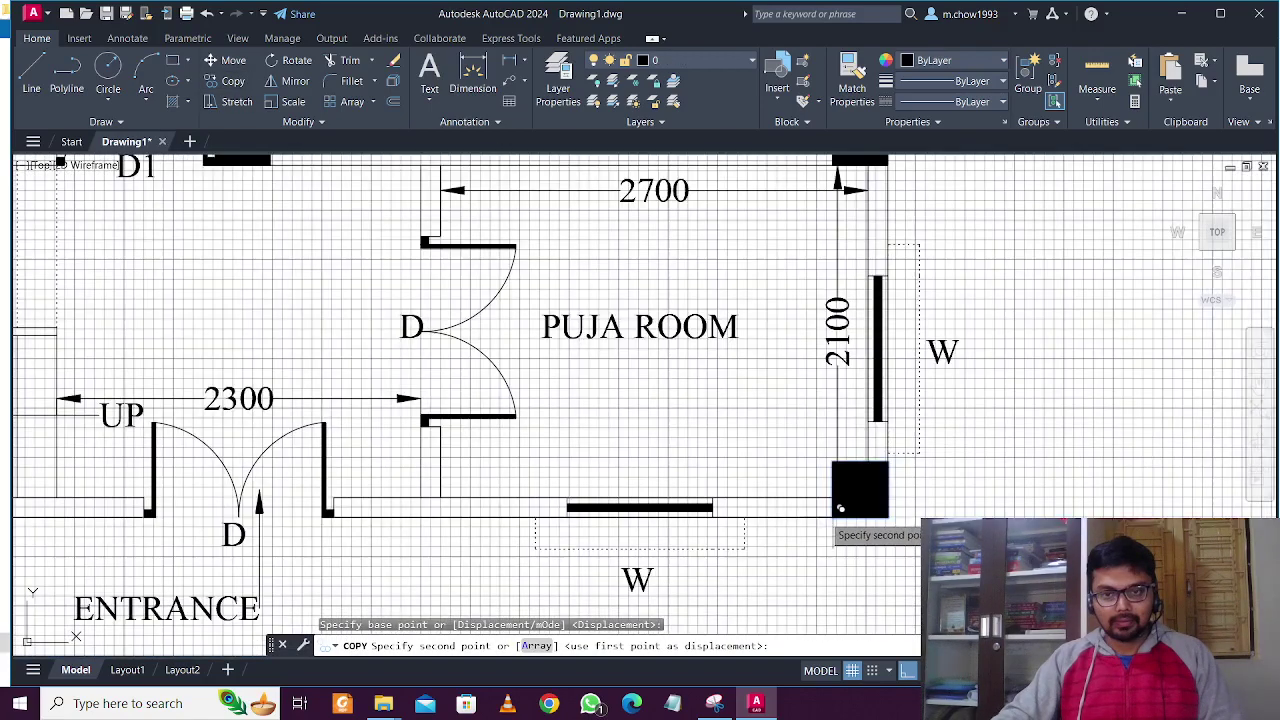
pyautogui.scroll(-2, 690, 494)
pyautogui.scroll(4, 534, 495)
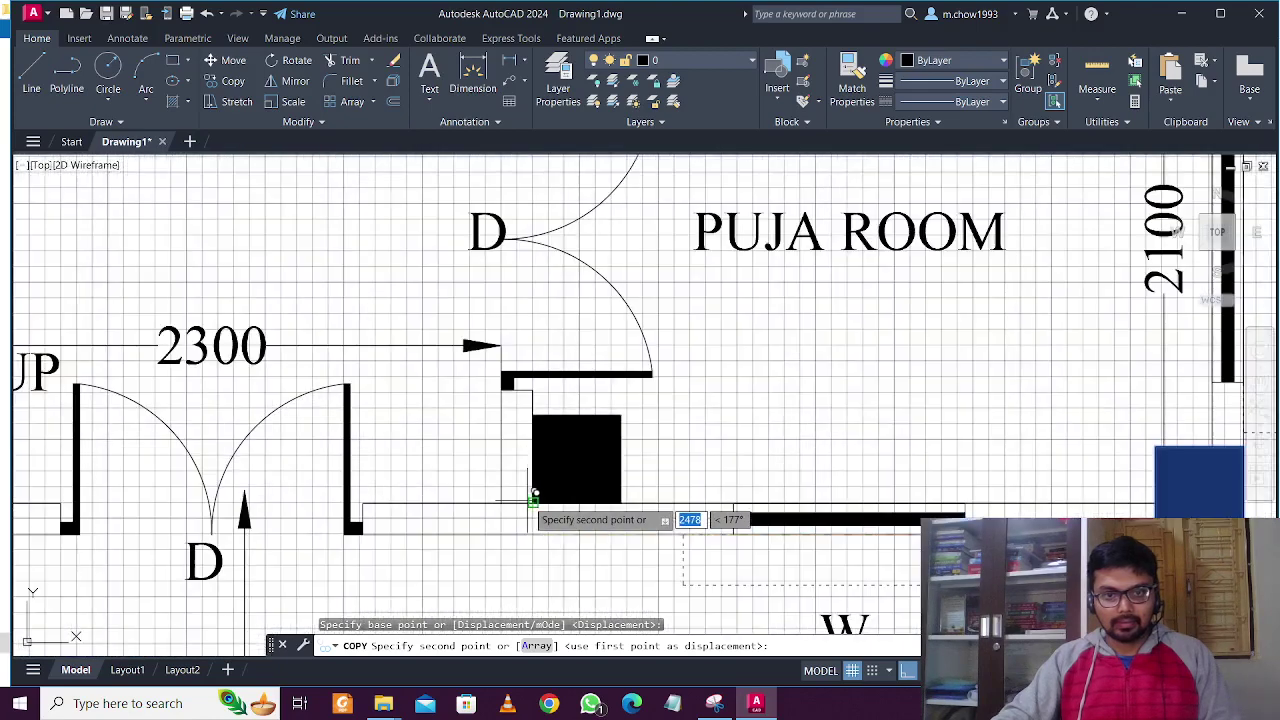
pyautogui.scroll(-4, 534, 494)
pyautogui.scroll(2, 535, 494)
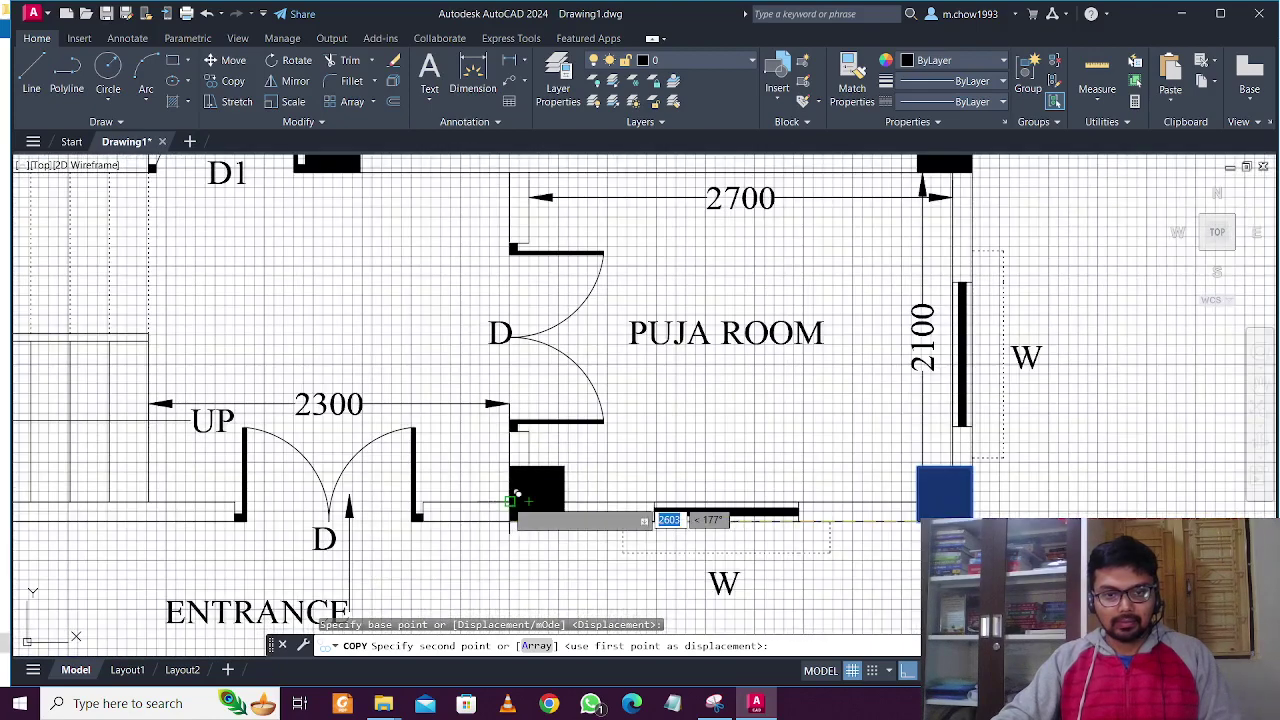
pyautogui.scroll(4, 480, 496)
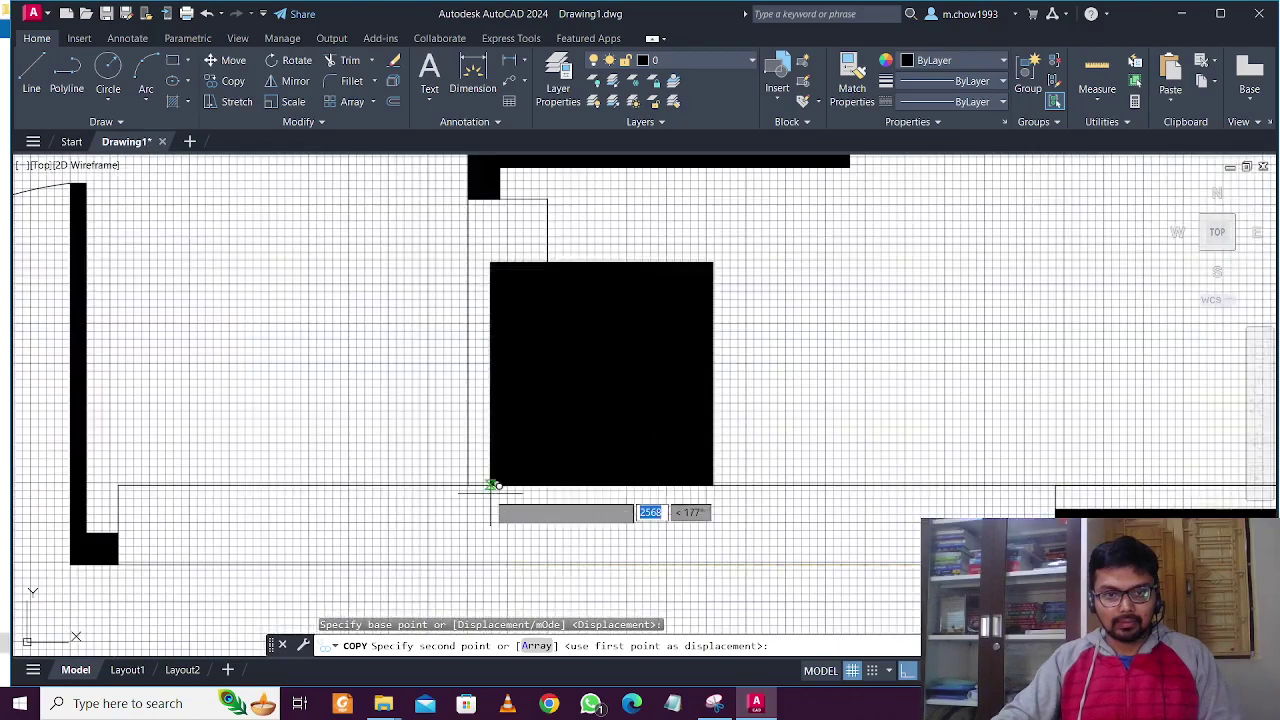
pyautogui.click(477, 493)
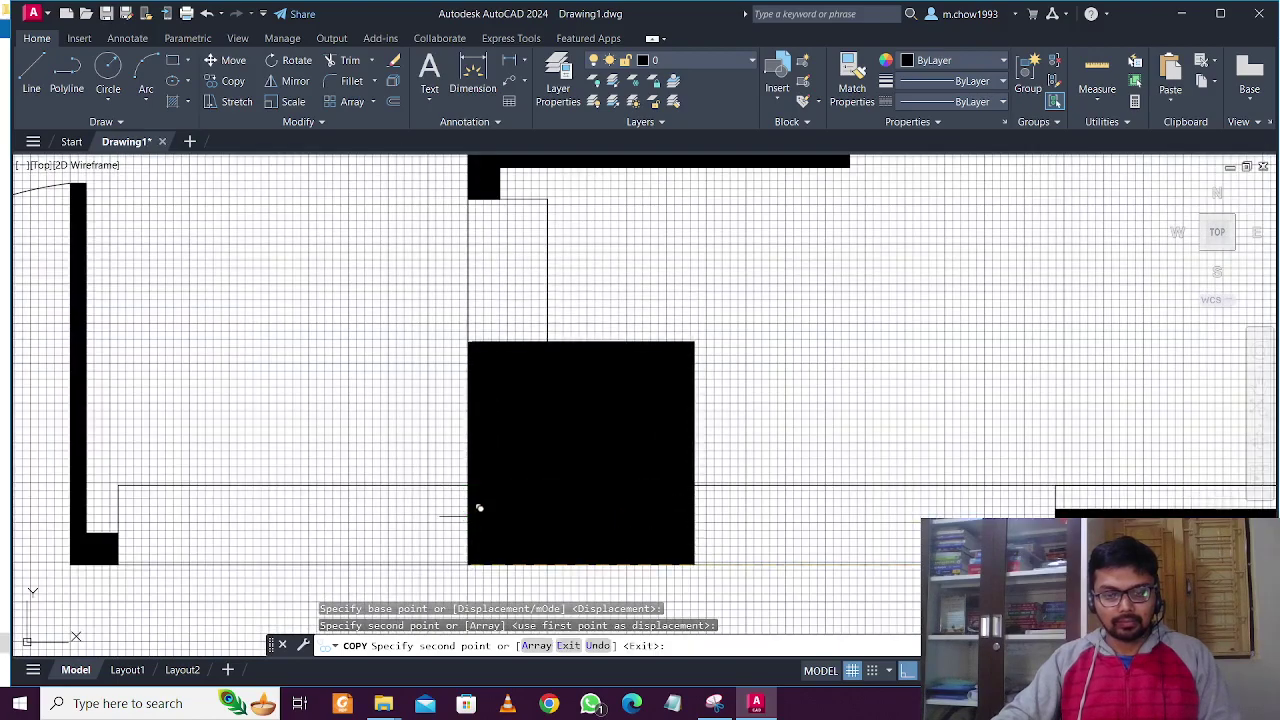
pyautogui.press('Escape')
# Move the copied column along the entrance wall towards the entrance door, clear of the puja room partition.
pyautogui.scroll(-6, 477, 493)
pyautogui.moveTo(689, 393); pyautogui.dragTo(757, 494, button='middle')
pyautogui.scroll(-2, 718, 494)
pyautogui.scroll(2, 751, 497)
pyautogui.scroll(4, 746, 500)
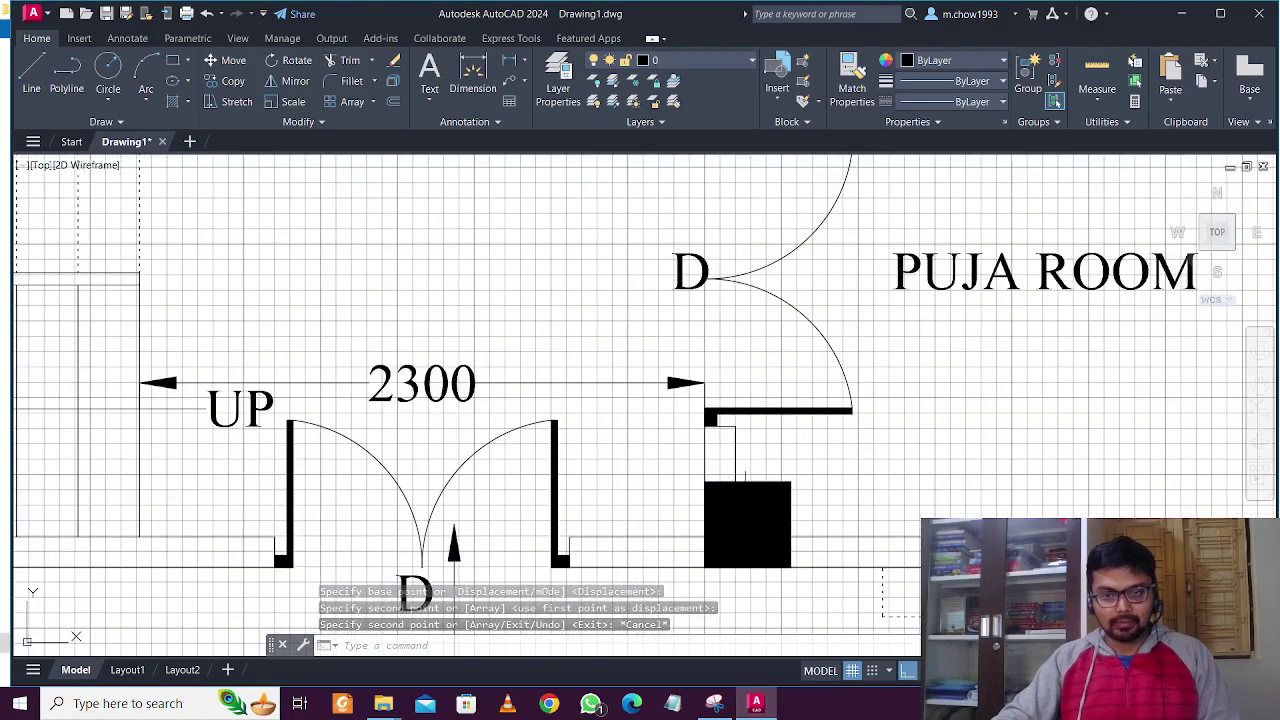
pyautogui.click(795, 462)
pyautogui.click(712, 548)
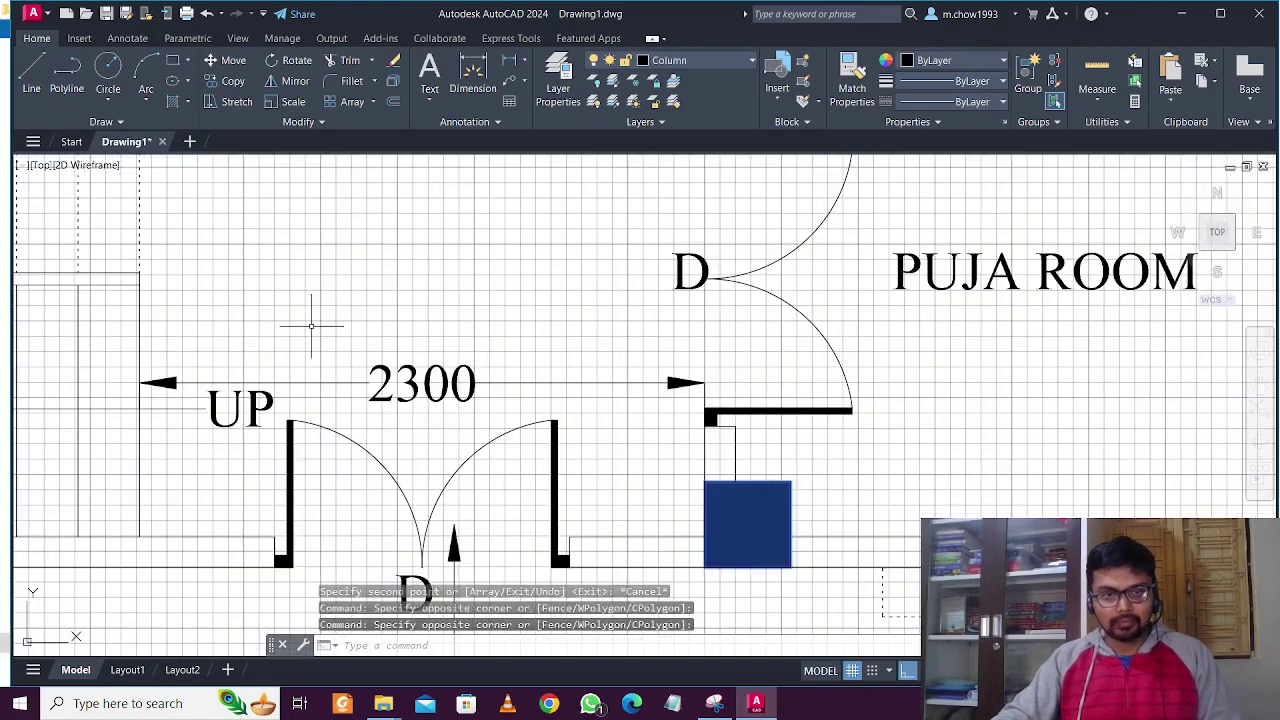
pyautogui.click(228, 60)
pyautogui.moveTo(760, 571); pyautogui.dragTo(769, 511, button='middle')
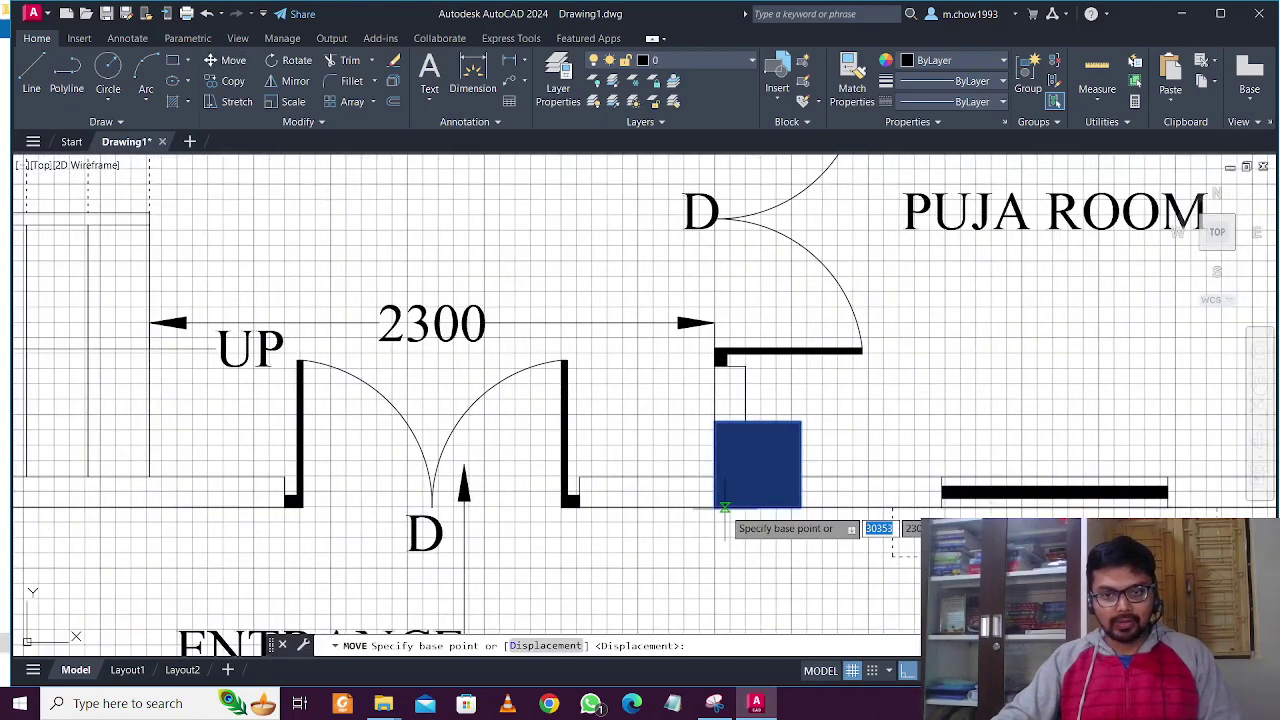
pyautogui.click(716, 505)
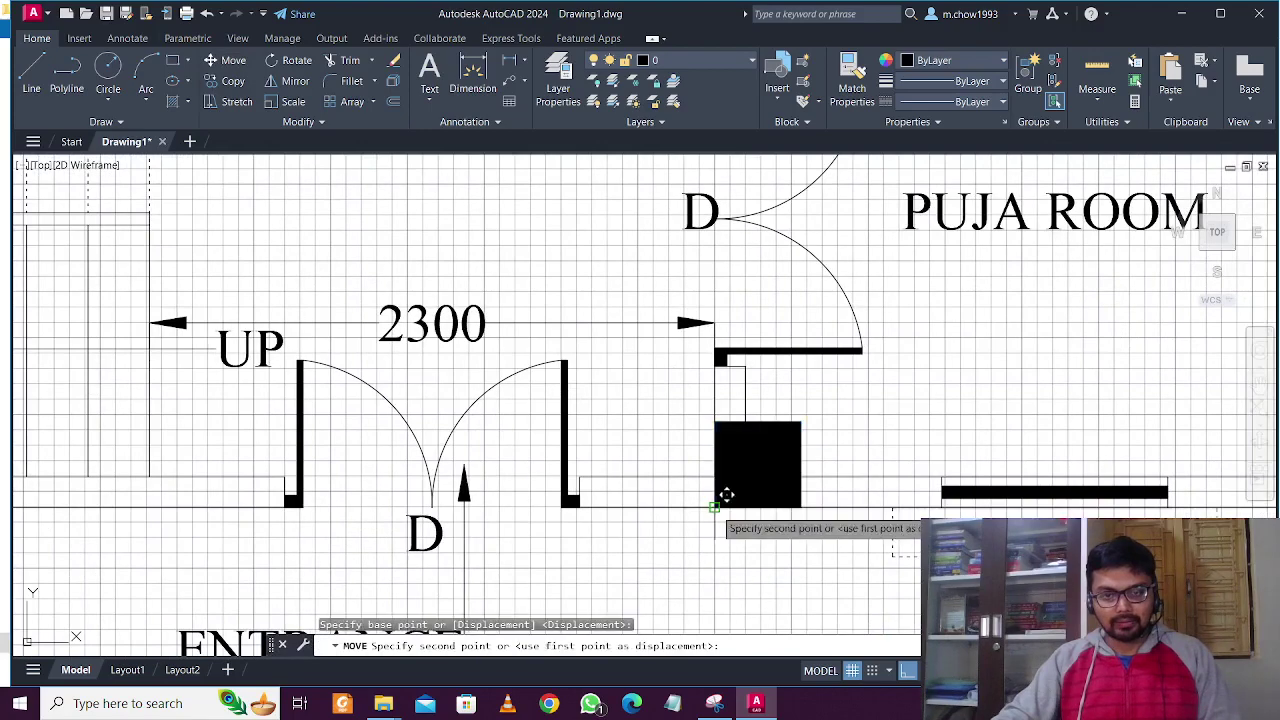
pyautogui.click(604, 506)
pyautogui.scroll(4, 603, 520)
pyautogui.scroll(-8, 603, 520)
pyautogui.scroll(6, 603, 518)
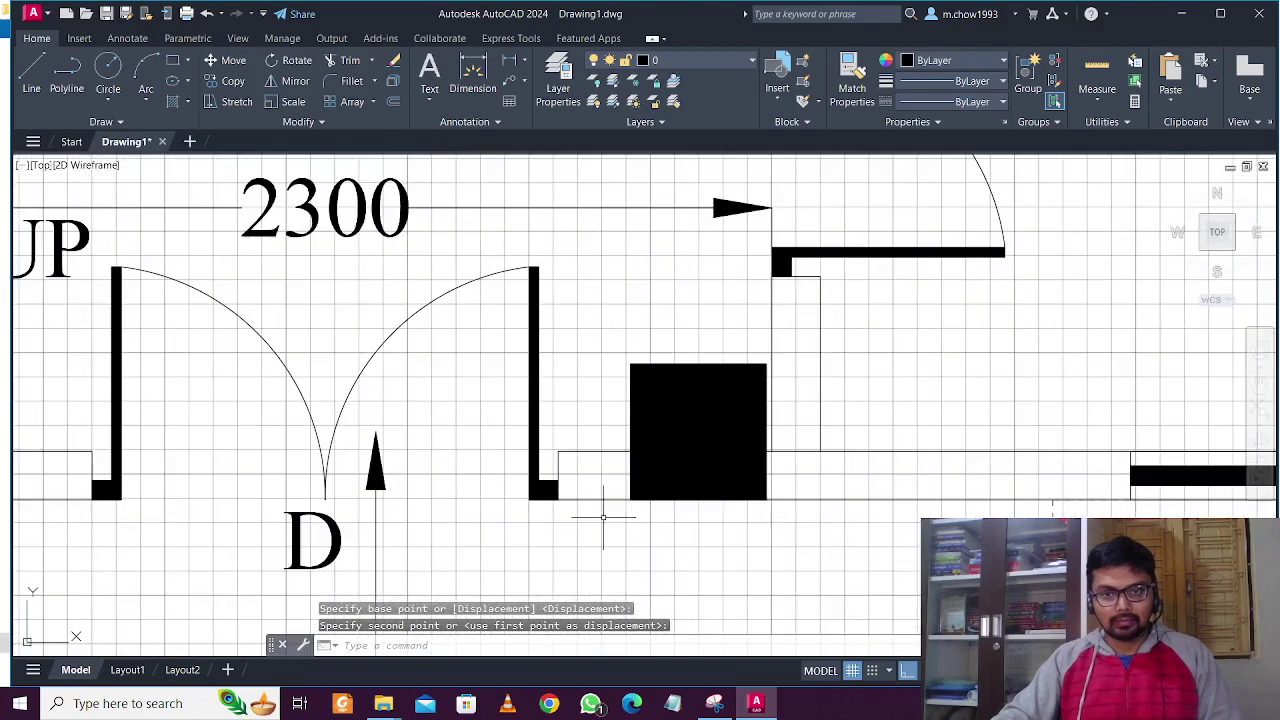
# Move the column beside the entrance so its right face lines up with the partition wall's puja room face.
pyautogui.scroll(2, 767, 338)
pyautogui.click(600, 414)
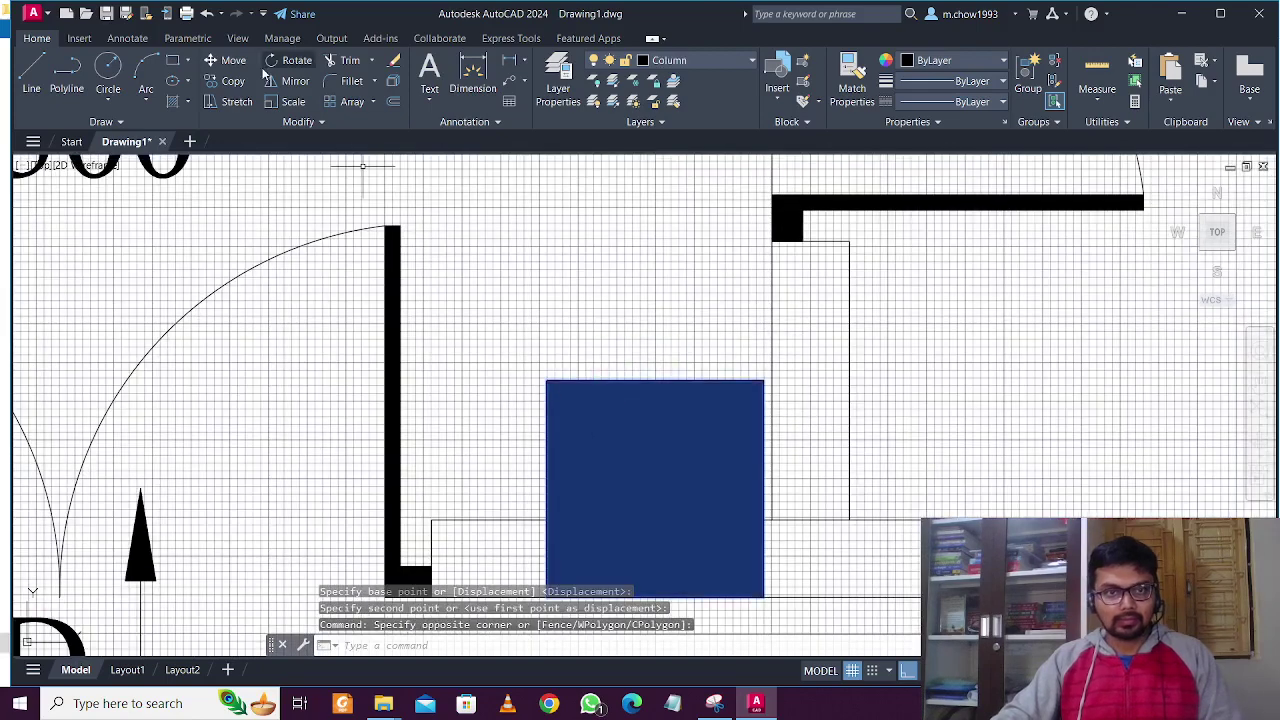
pyautogui.click(225, 60)
pyautogui.click(764, 380)
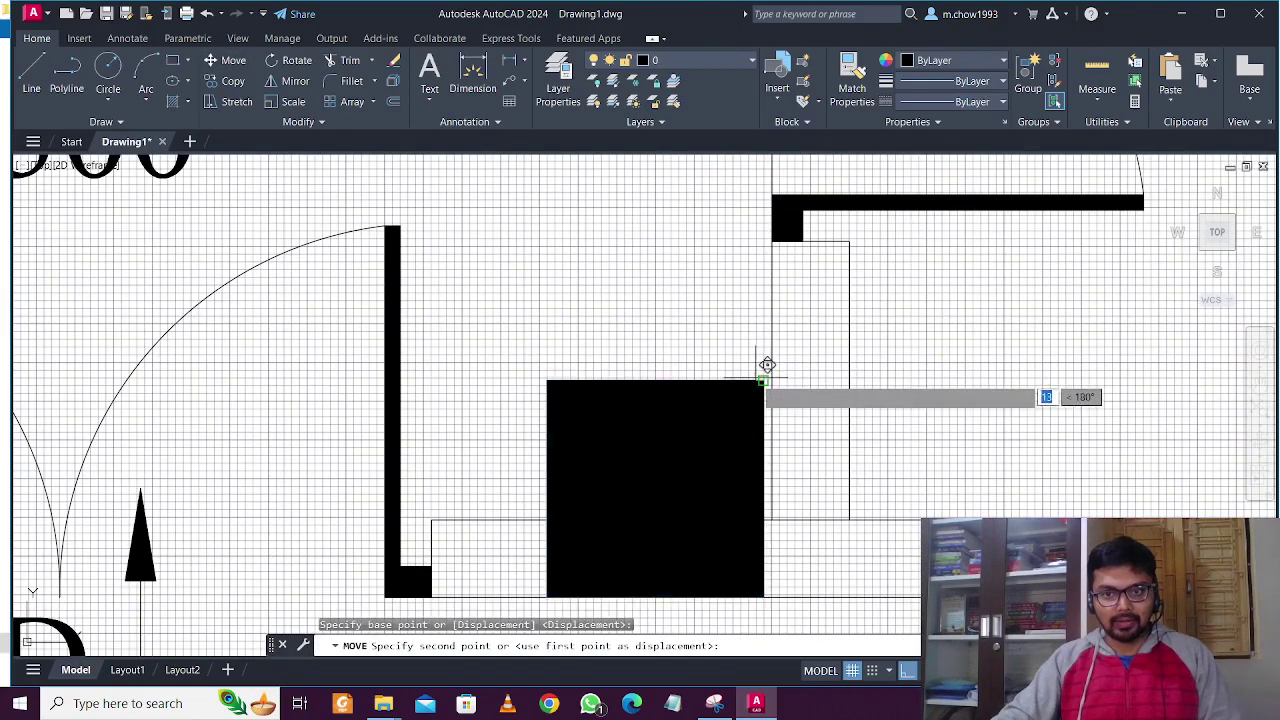
pyautogui.click(861, 367)
pyautogui.scroll(-6, 667, 403)
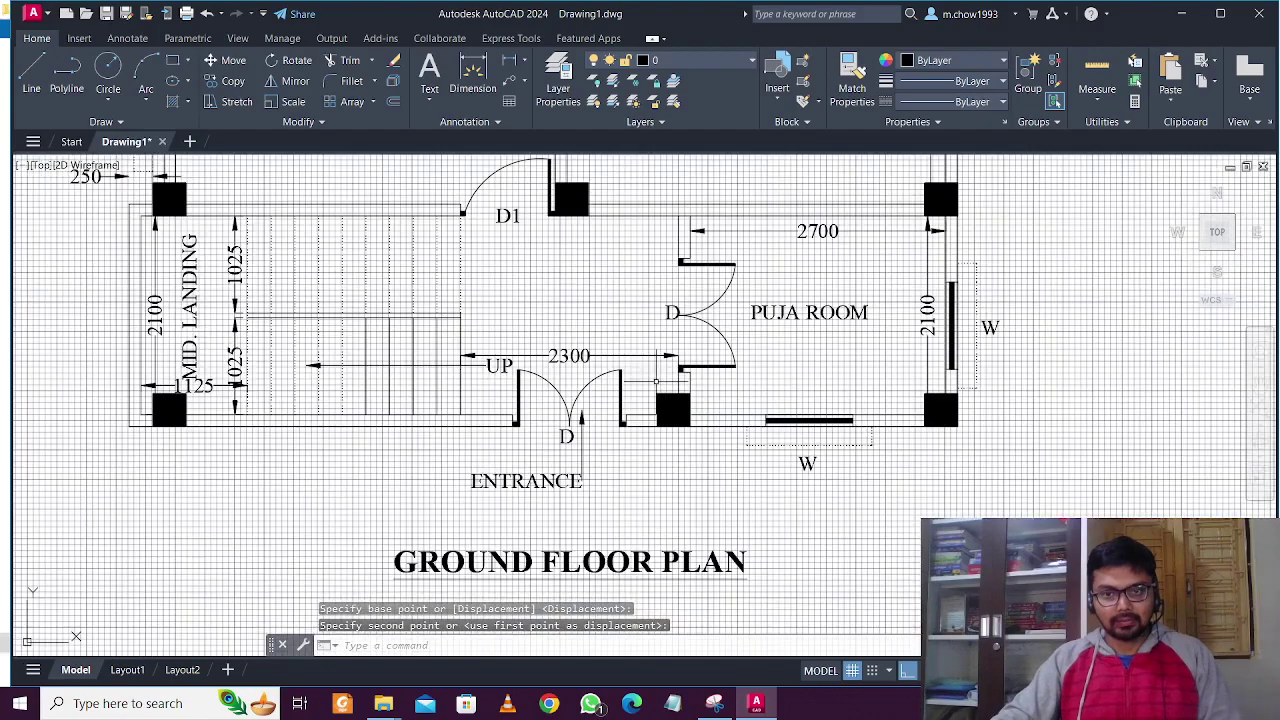
pyautogui.scroll(3, 722, 470)
pyautogui.press('Escape')
# Examine the columns around the staircase, entrance door and puja room against the rest of the ground floor plan.
pyautogui.moveTo(714, 528); pyautogui.dragTo(769, 503, button='middle')
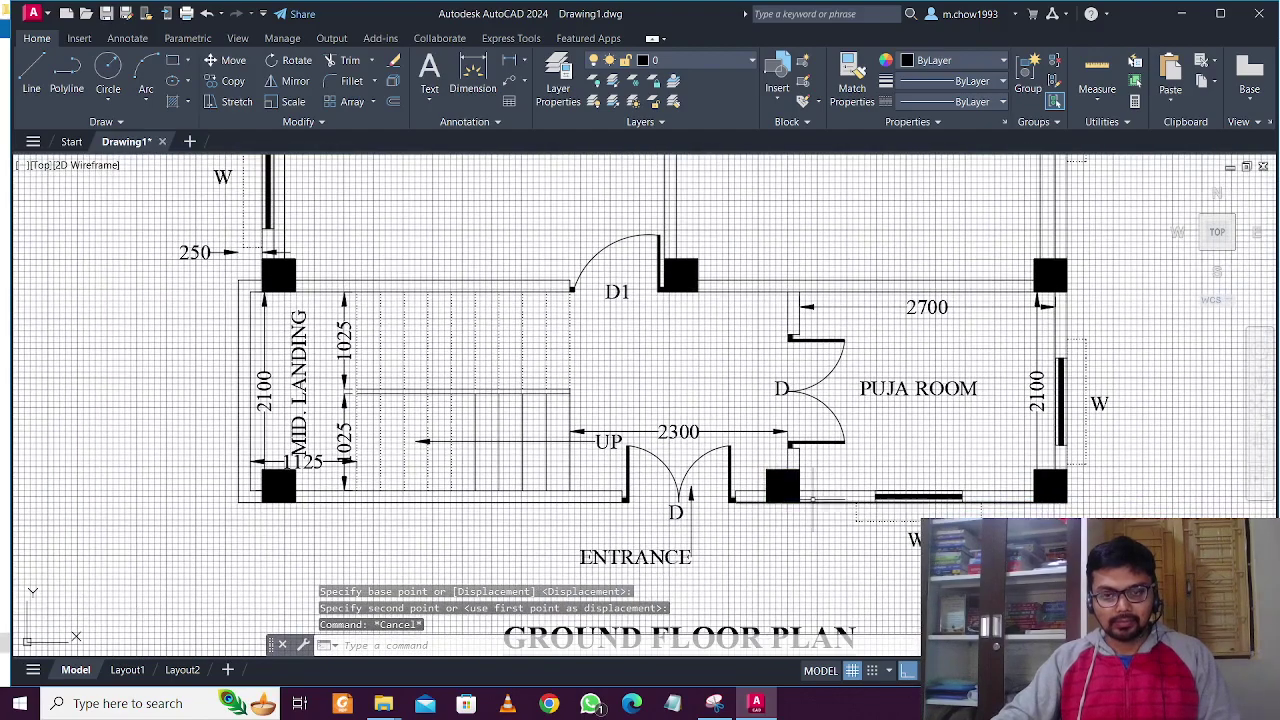
pyautogui.scroll(-2, 808, 506)
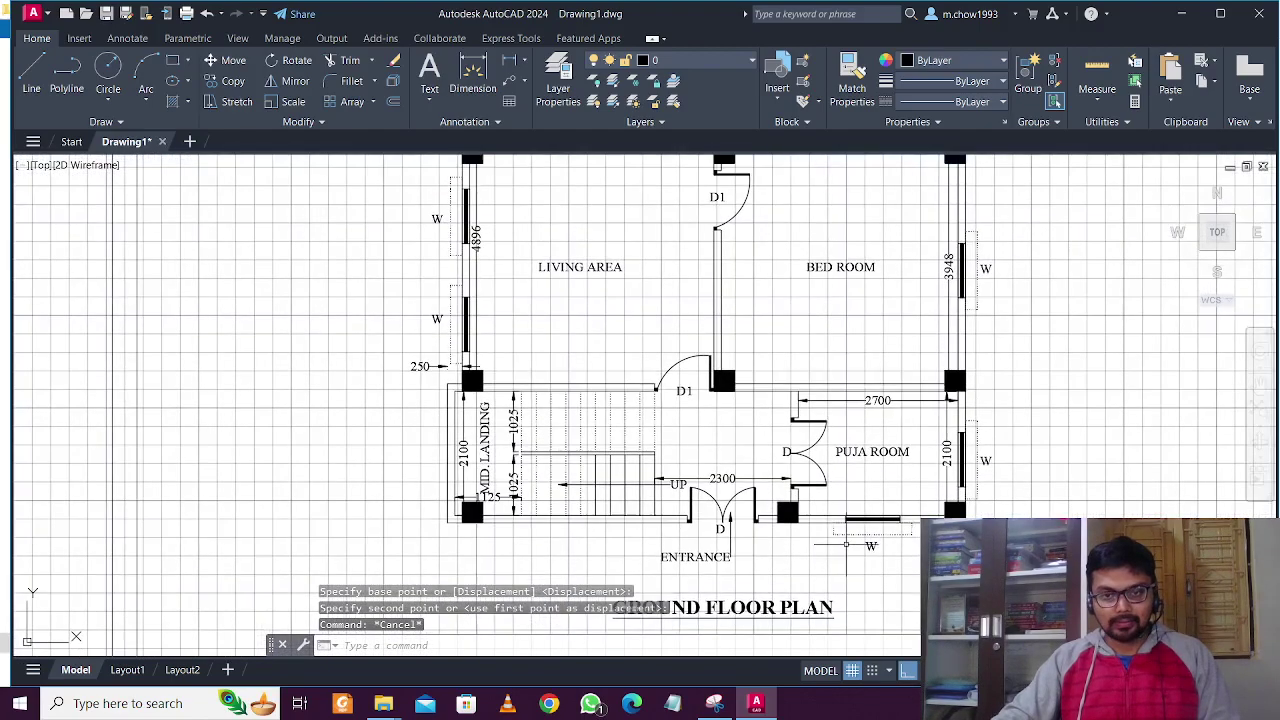
pyautogui.scroll(-2, 822, 535)
pyautogui.scroll(4, 831, 546)
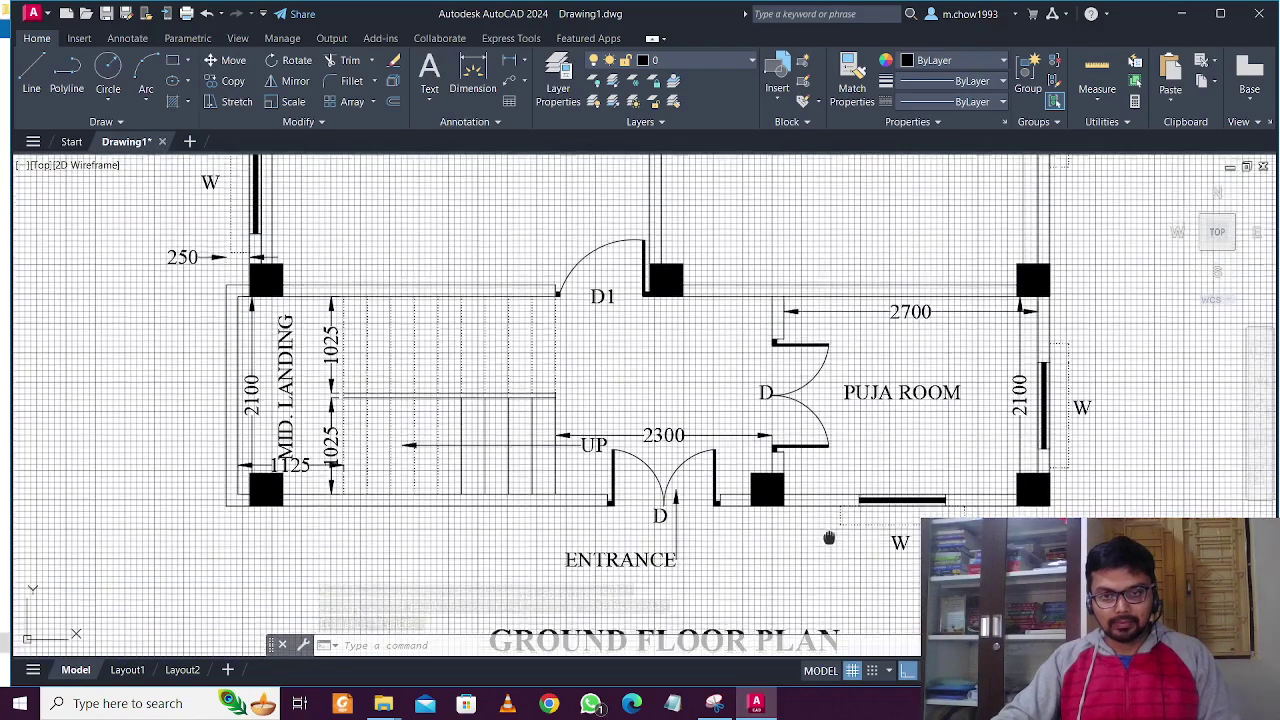
pyautogui.moveTo(828, 531); pyautogui.dragTo(820, 498, button='middle')
pyautogui.scroll(-2, 735, 507)
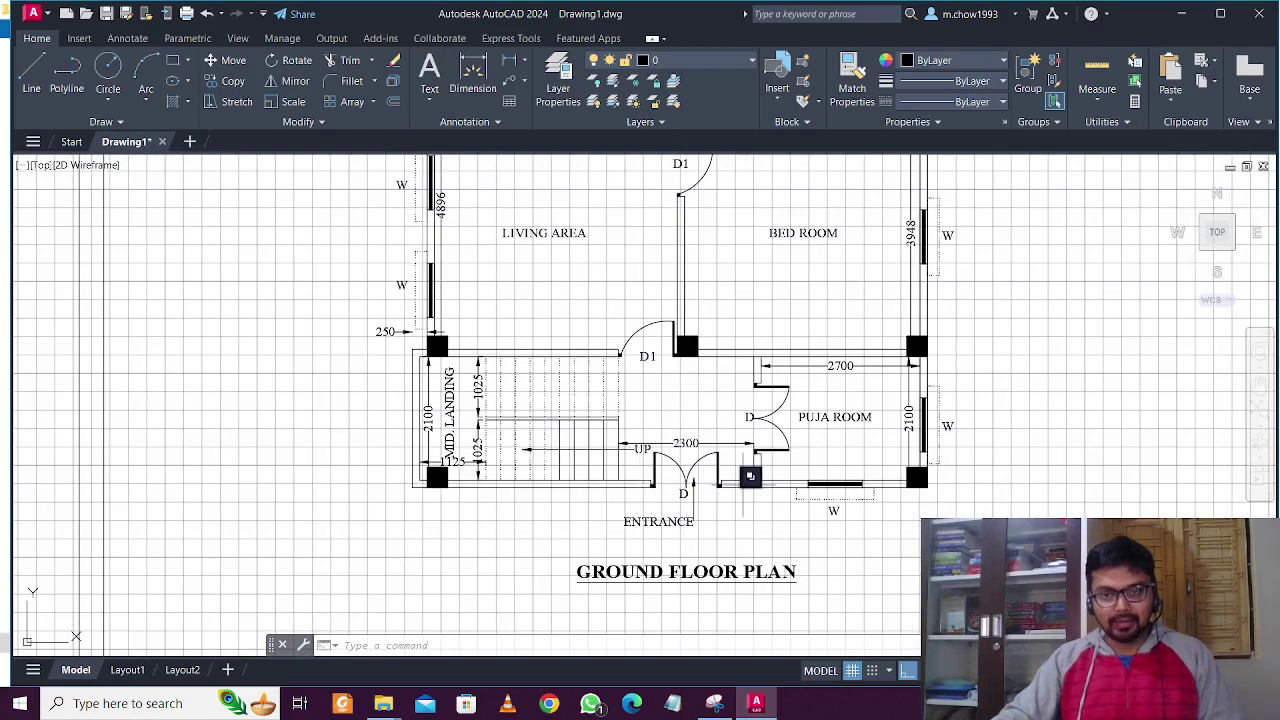
pyautogui.scroll(-4, 705, 466)
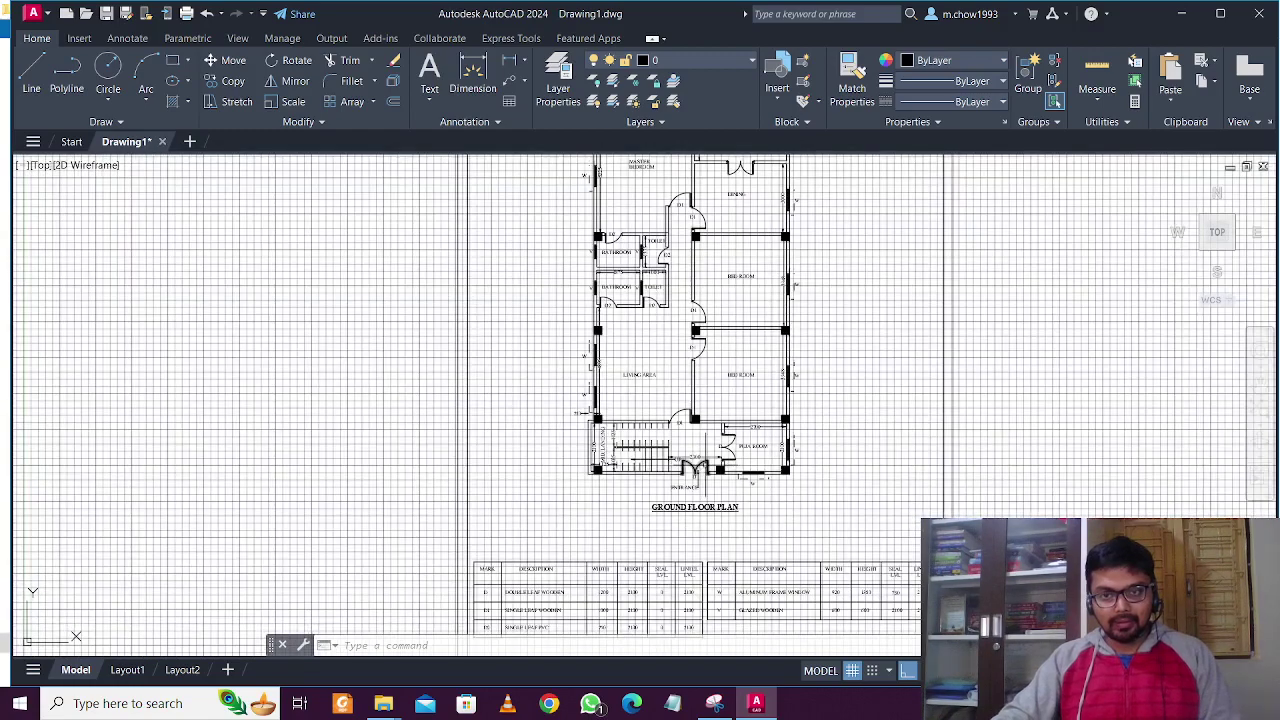
pyautogui.scroll(4, 691, 472)
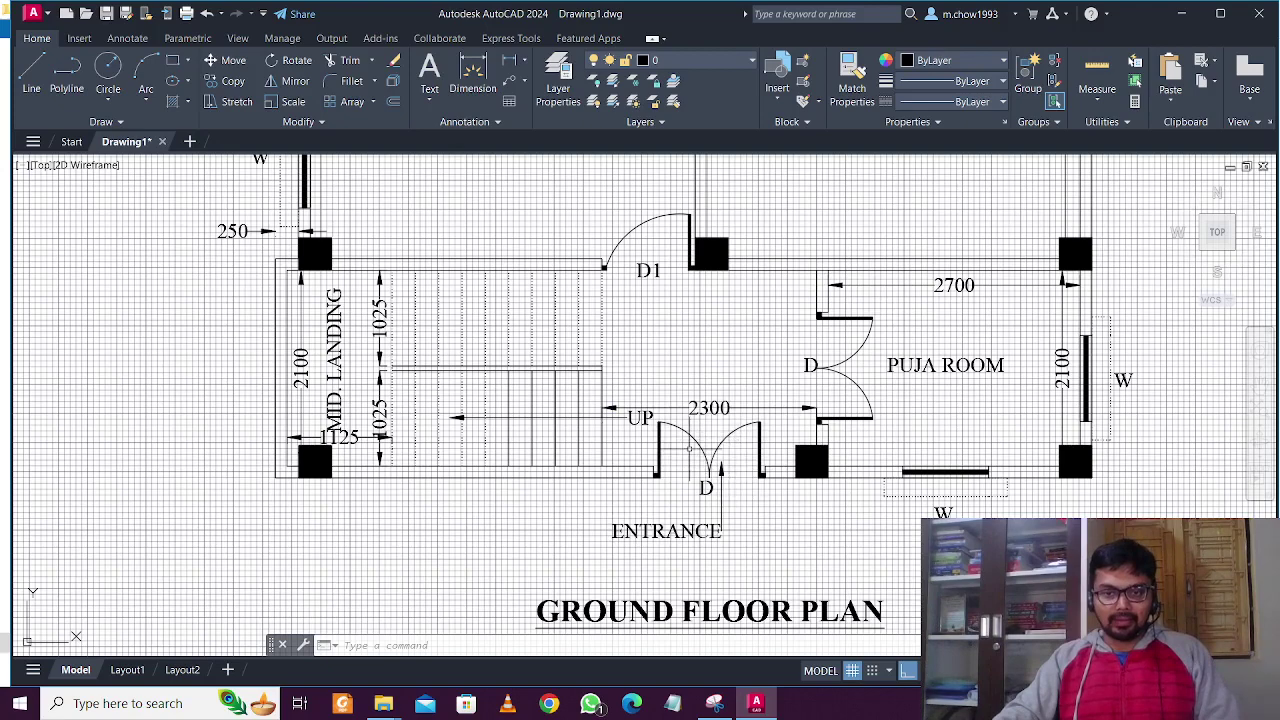
pyautogui.scroll(2, 705, 470)
pyautogui.scroll(-2, 765, 450)
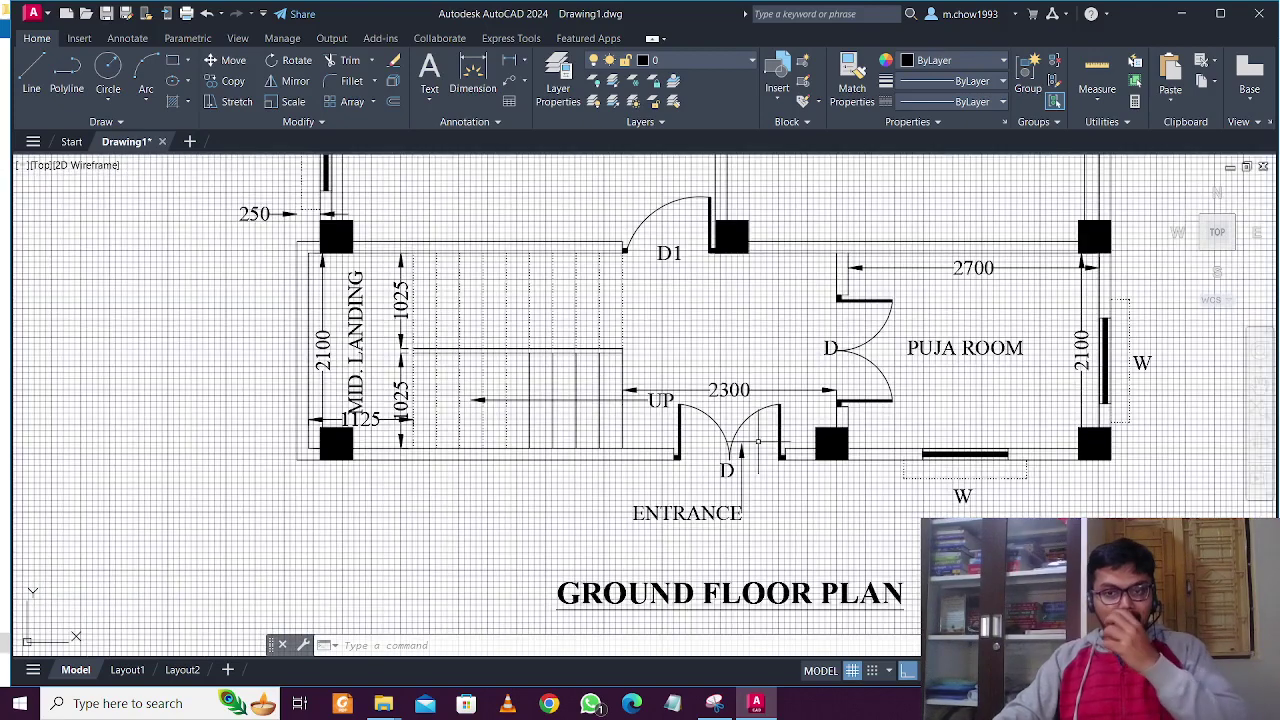
pyautogui.scroll(2, 700, 430)
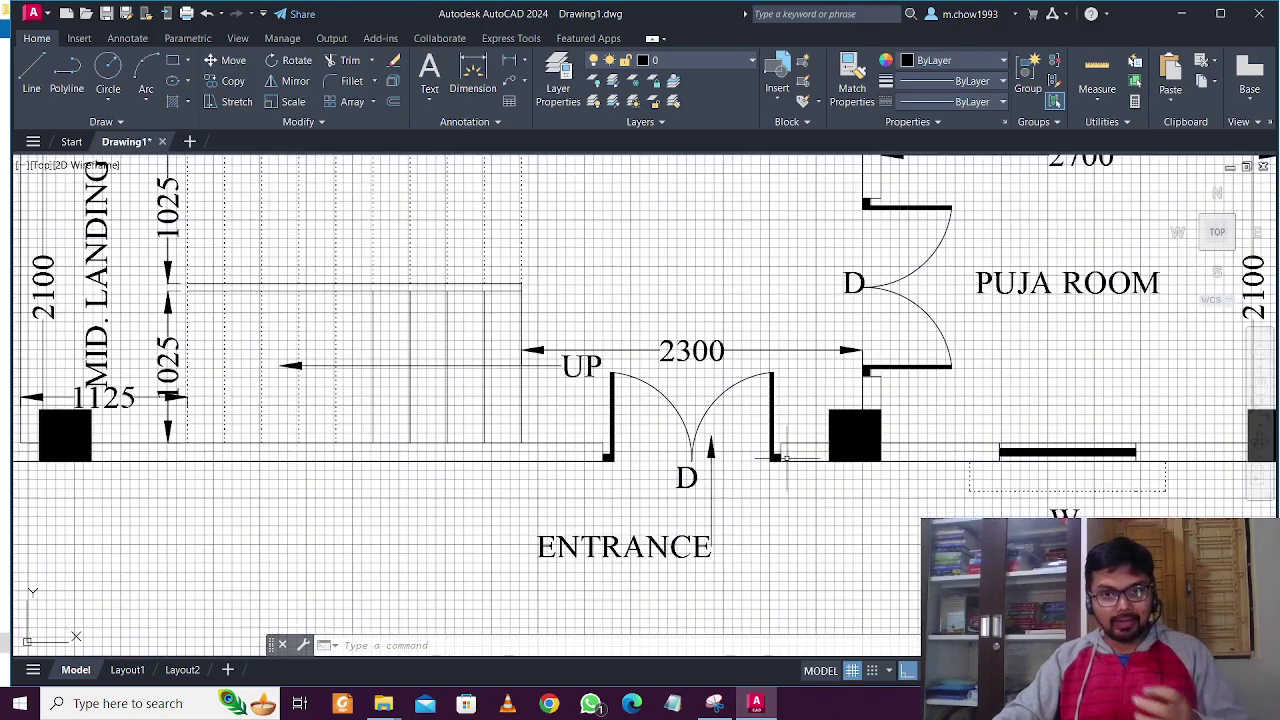
pyautogui.scroll(-2, 700, 430)
# Check how the column beside door D1 lines up with the entrance wall using a temporary vertical line, and review the ground floor plan.
pyautogui.click(31, 75)
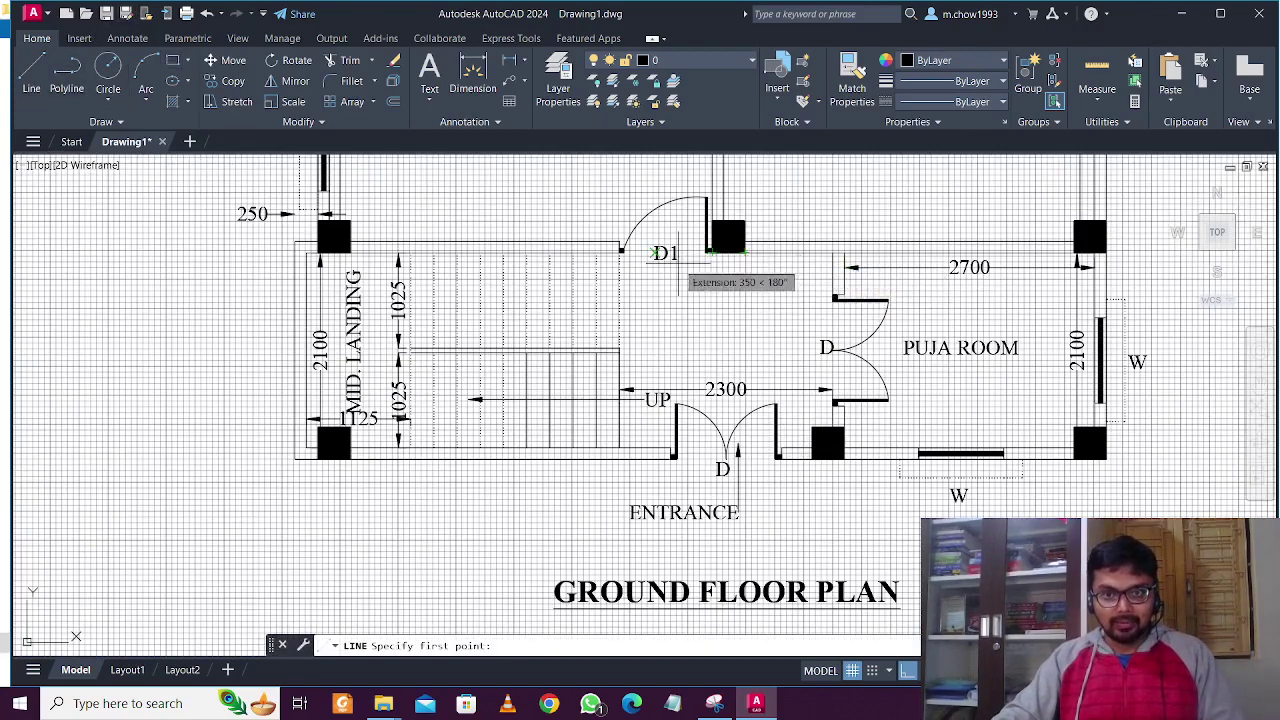
pyautogui.click(711, 251)
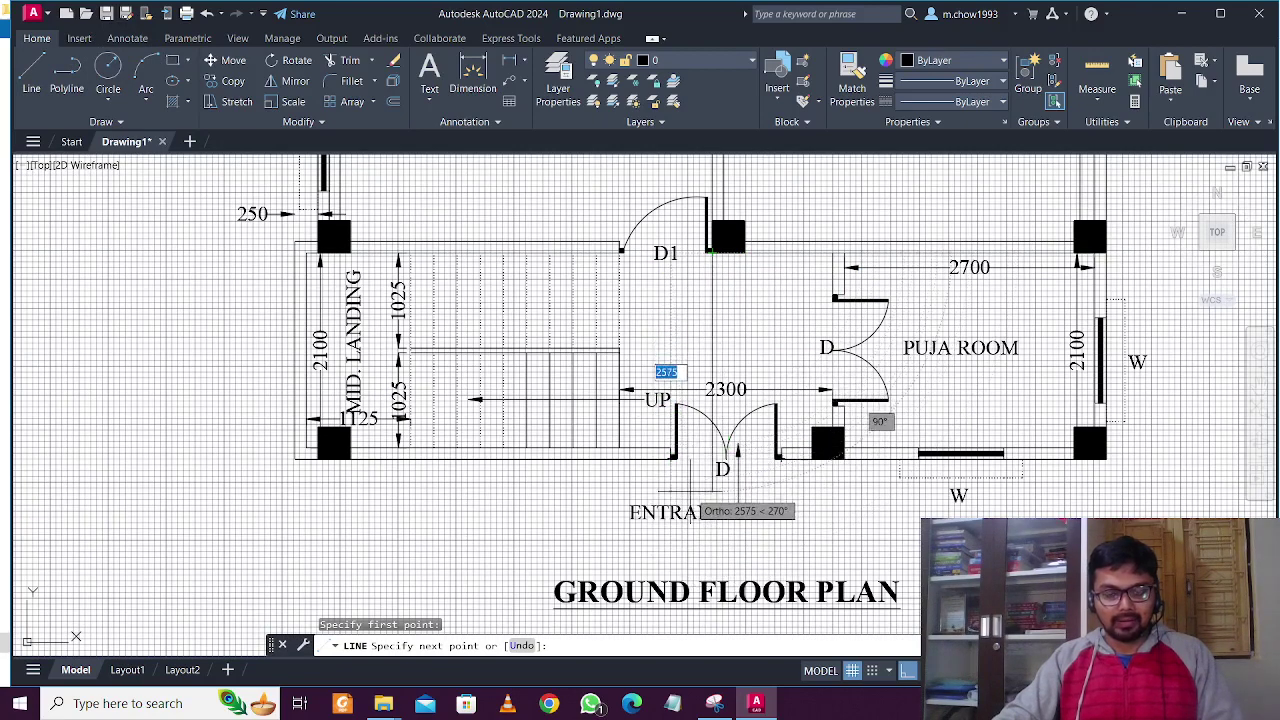
pyautogui.press('Escape')
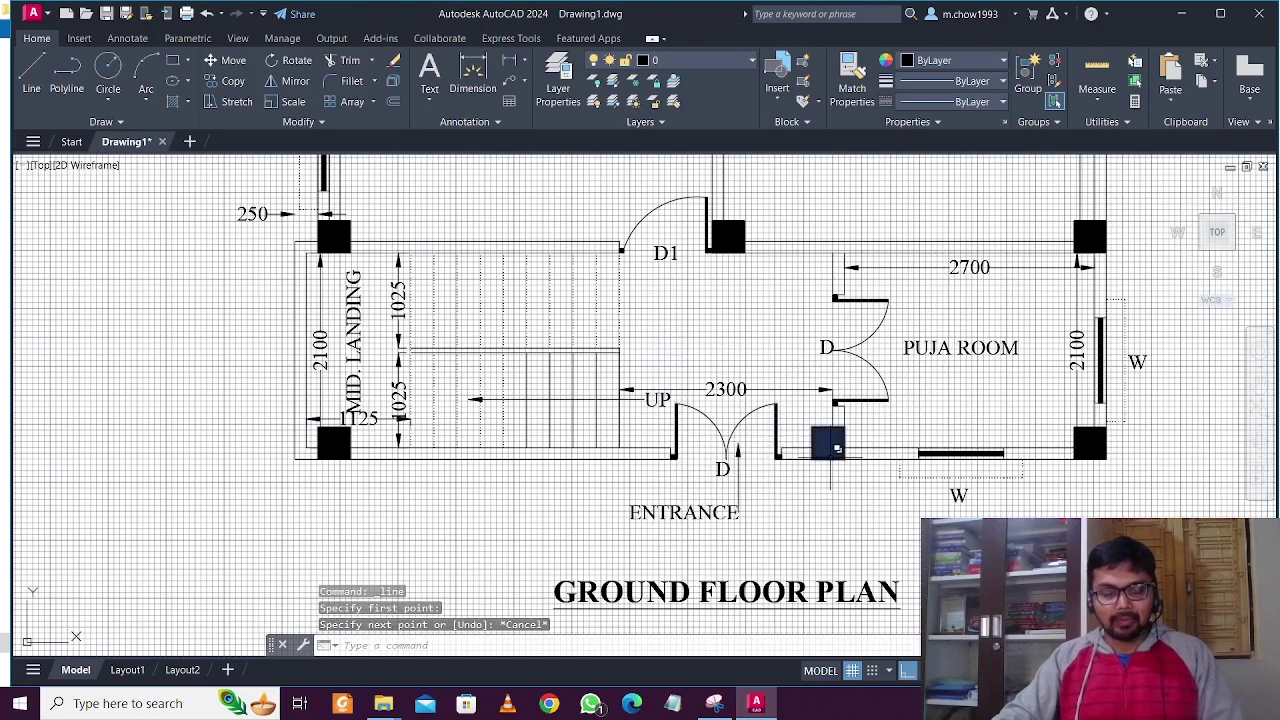
pyautogui.scroll(-4, 810, 460)
pyautogui.scroll(-4, 816, 480)
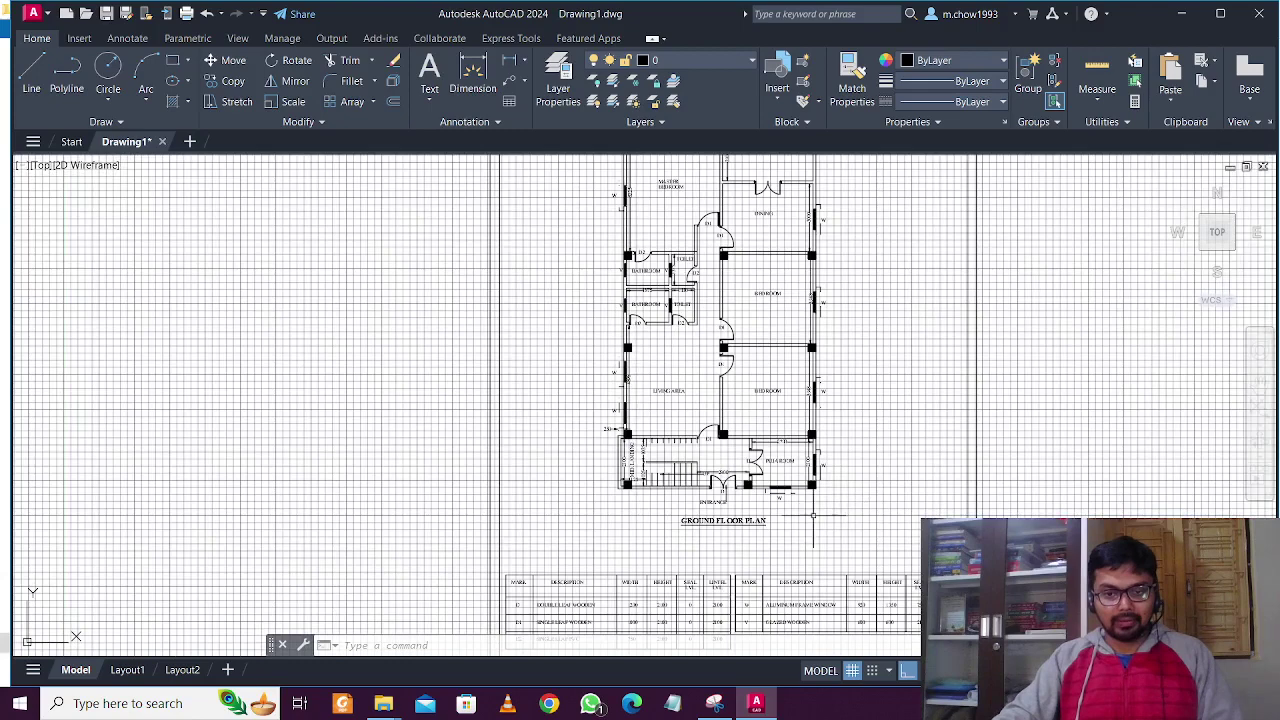
pyautogui.moveTo(795, 499); pyautogui.dragTo(795, 487, button='middle')
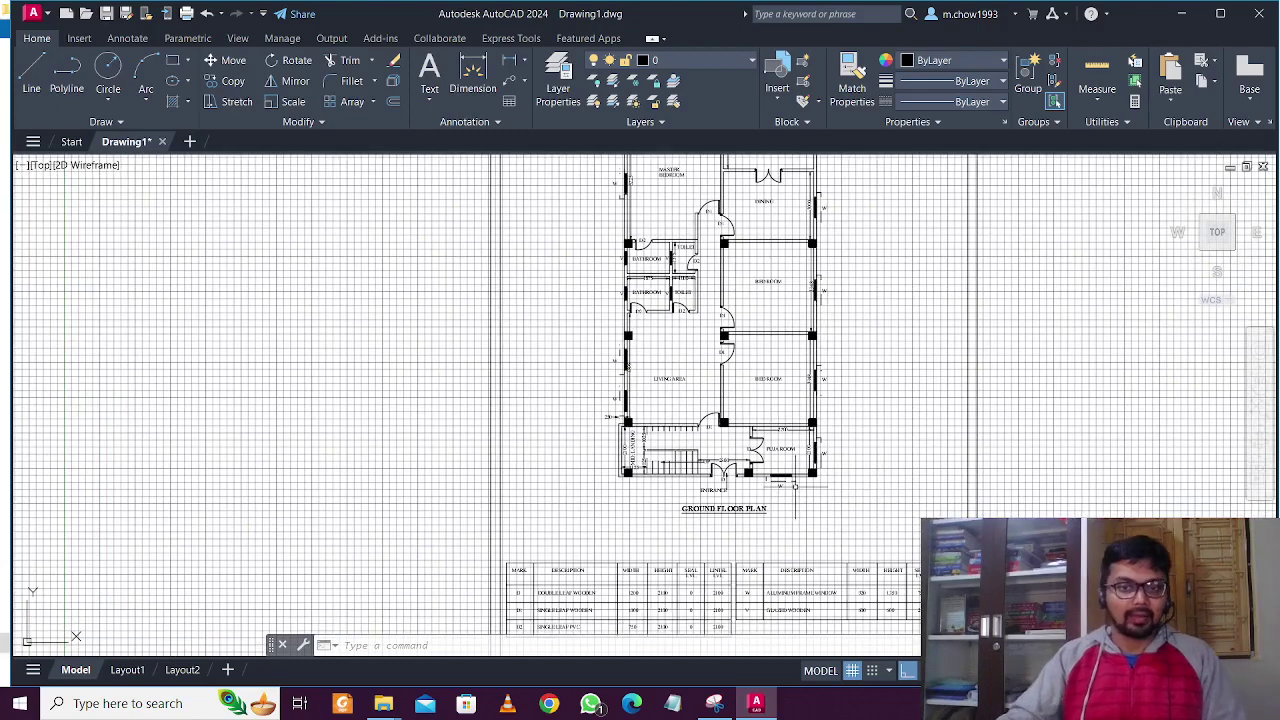